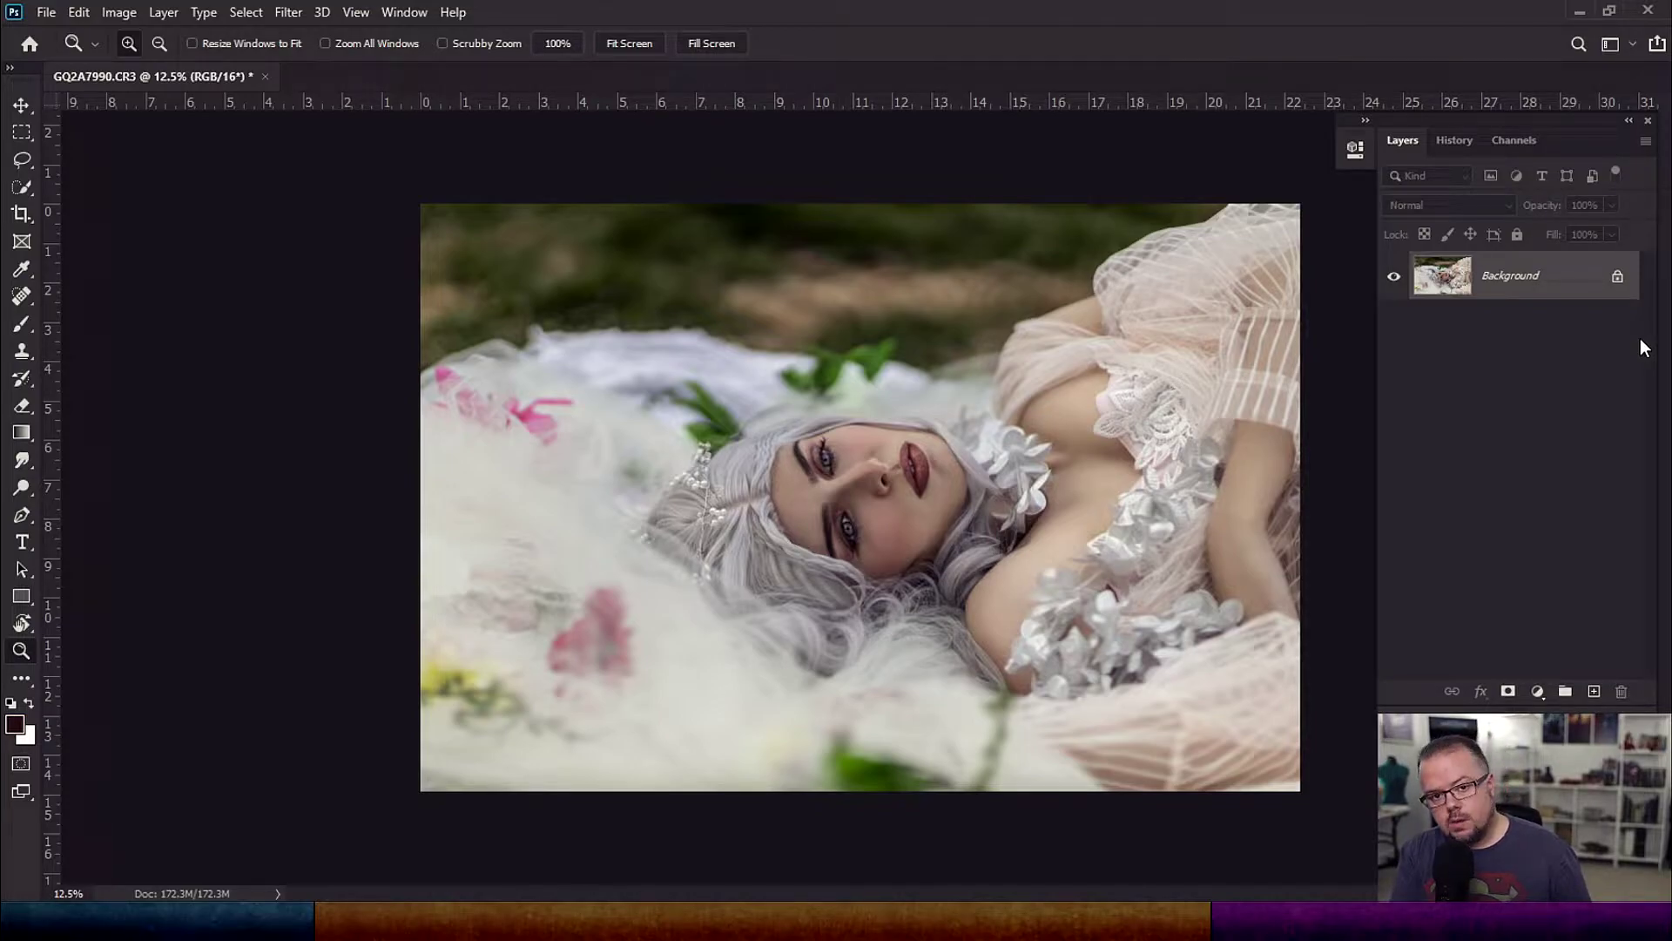
Duplicate the Background layer and open the copy in the Camera Raw filter, showing the HSL saturation adjustments
key(ctrl+j)
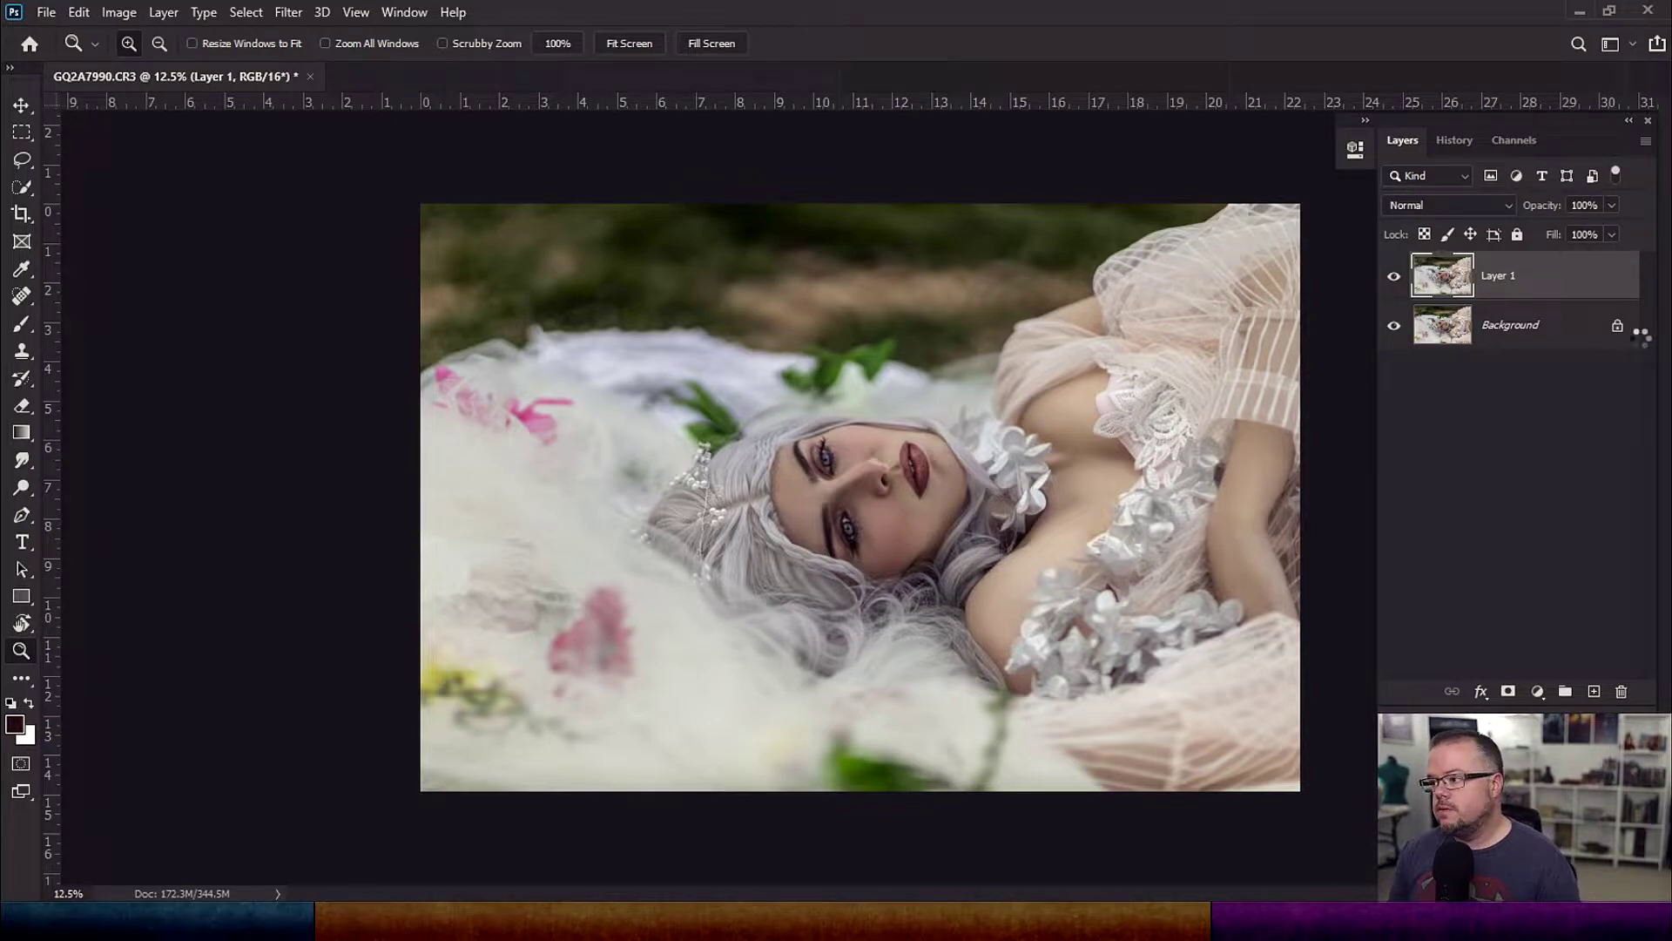
key(shift+ctrl+a)
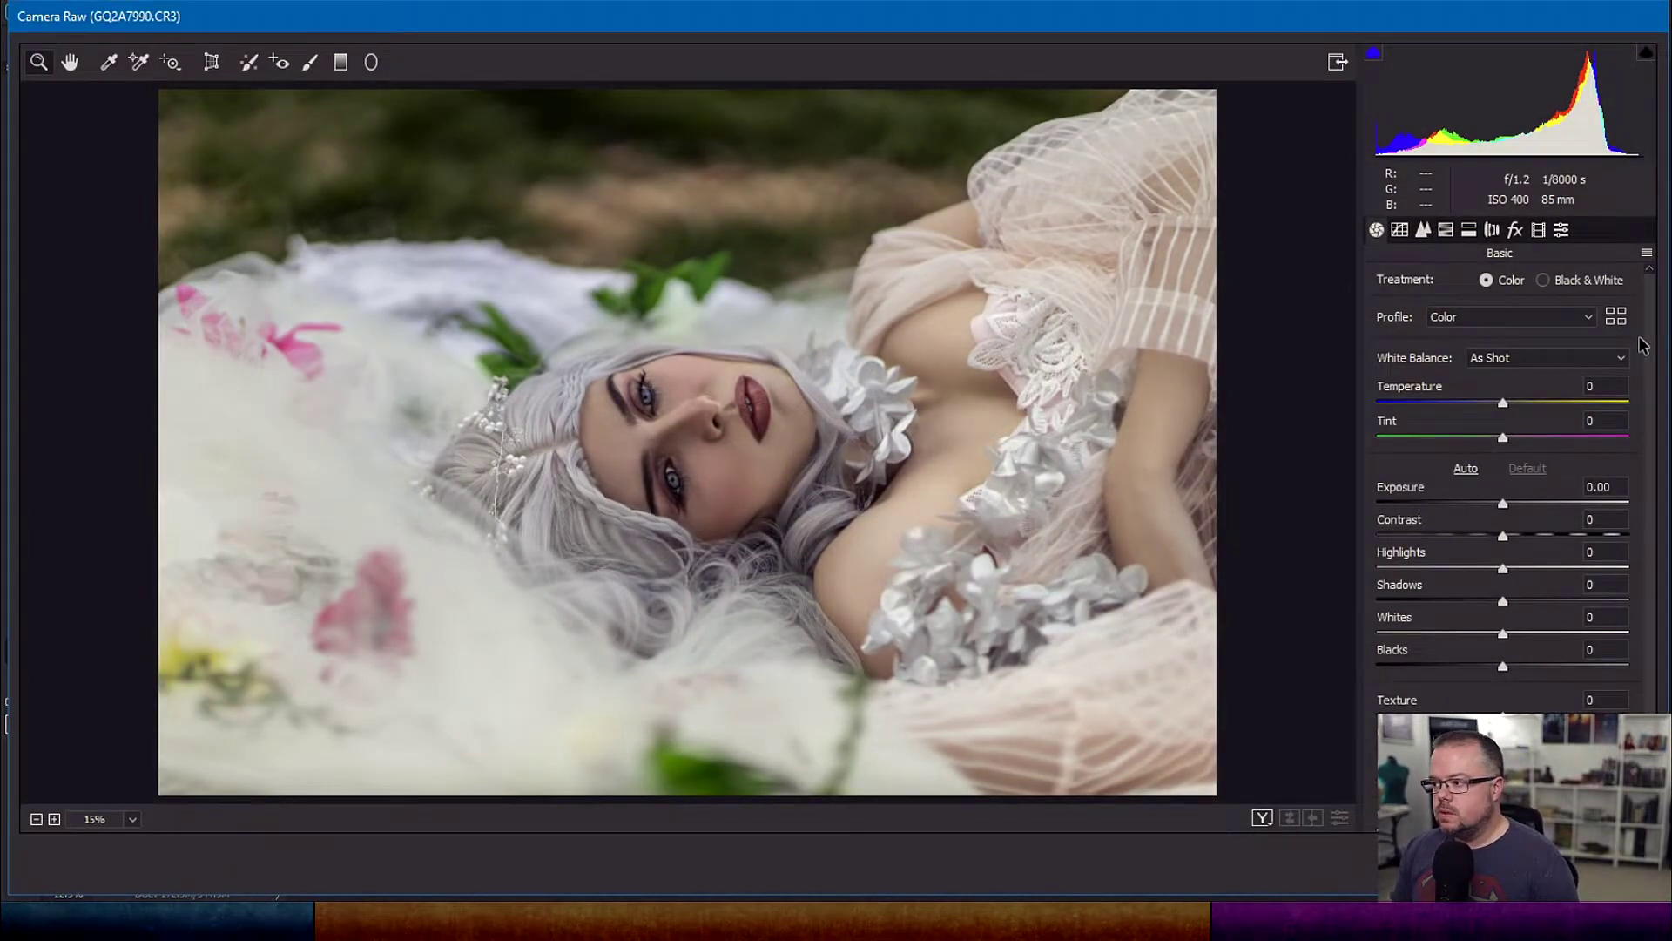
click(1447, 232)
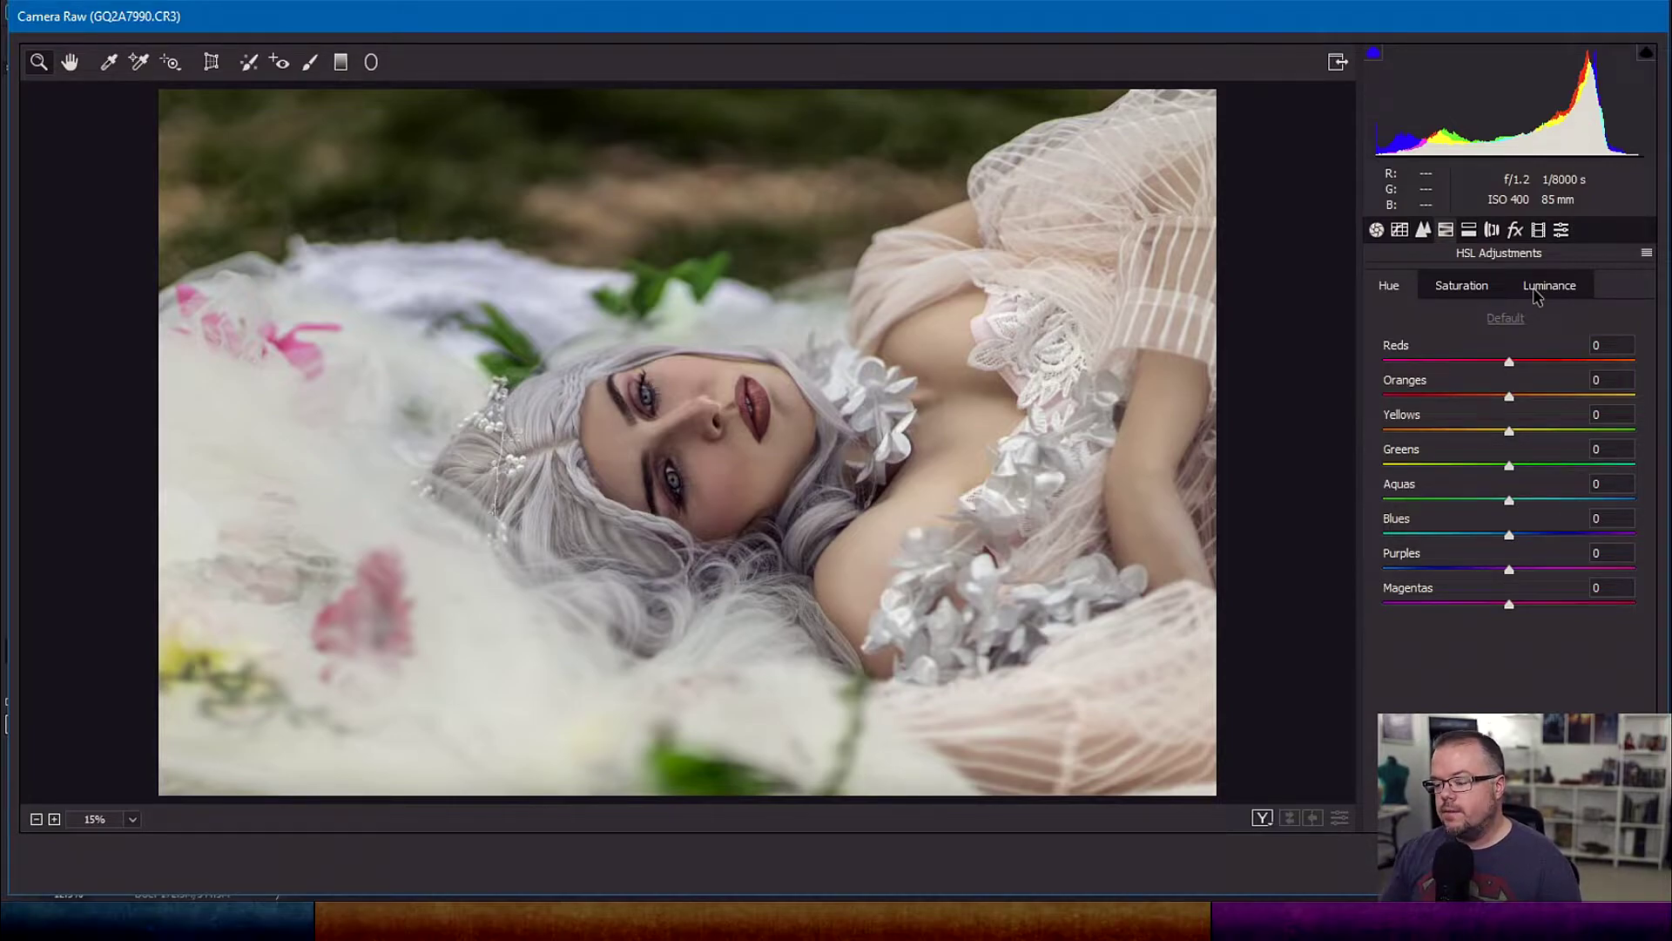
click(1478, 297)
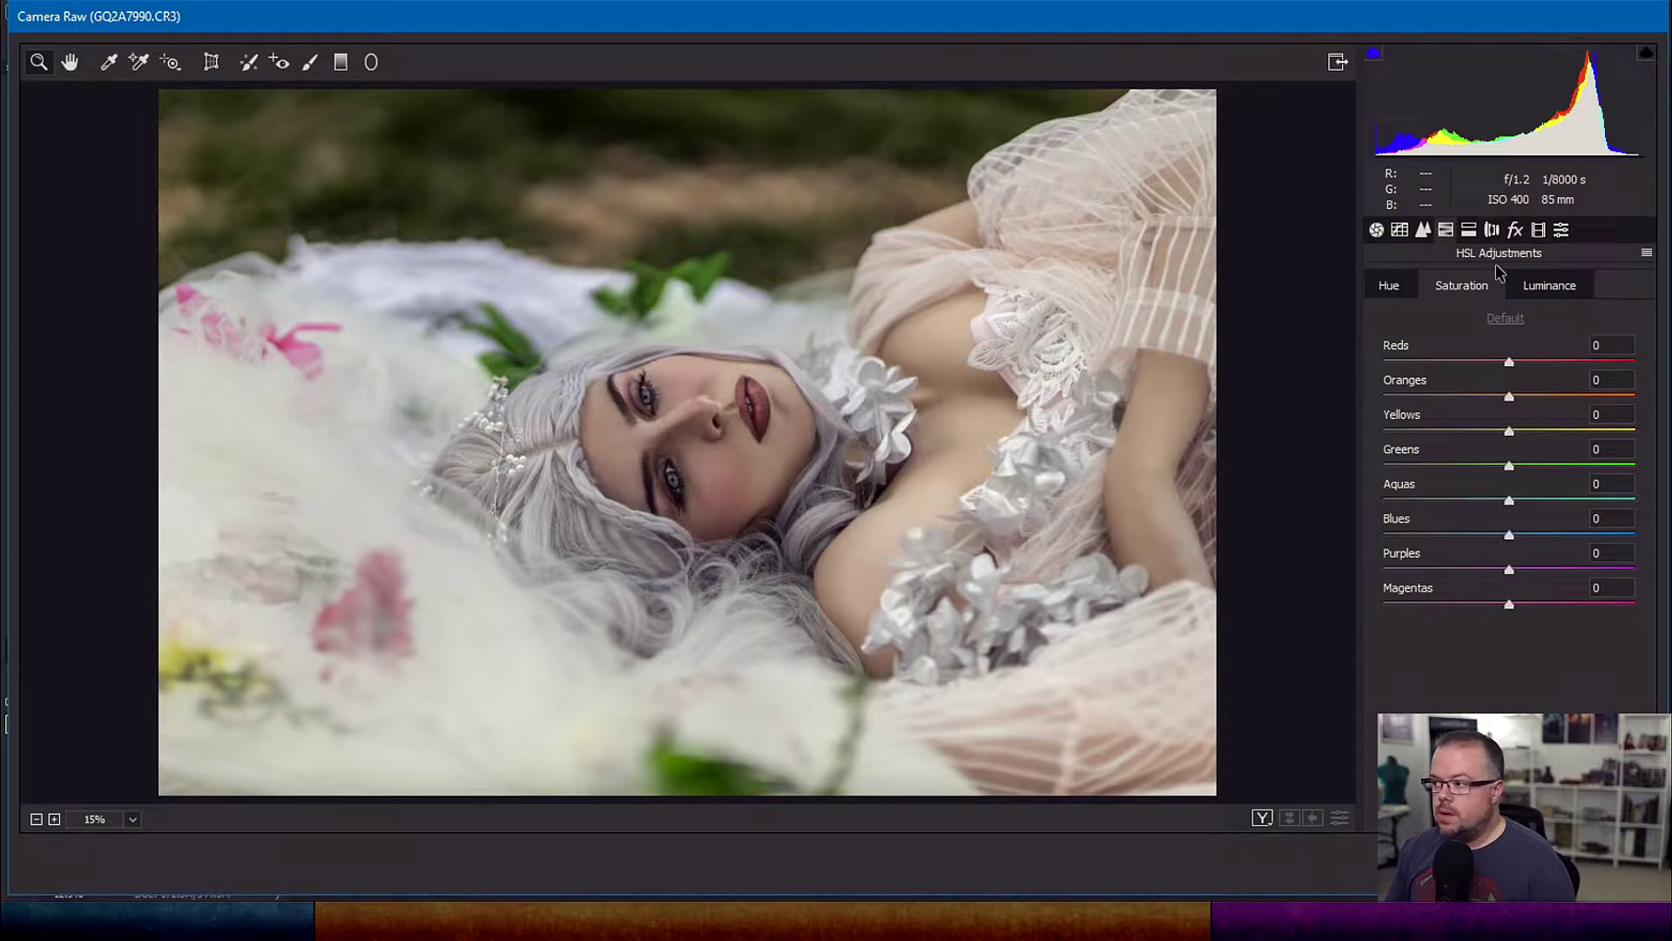
Try desaturating the skin tones with Oranges at -98 and with the Targeted Adjustment Tool on the cheek, restoring the color each time
drag(1509, 397, 1389, 411)
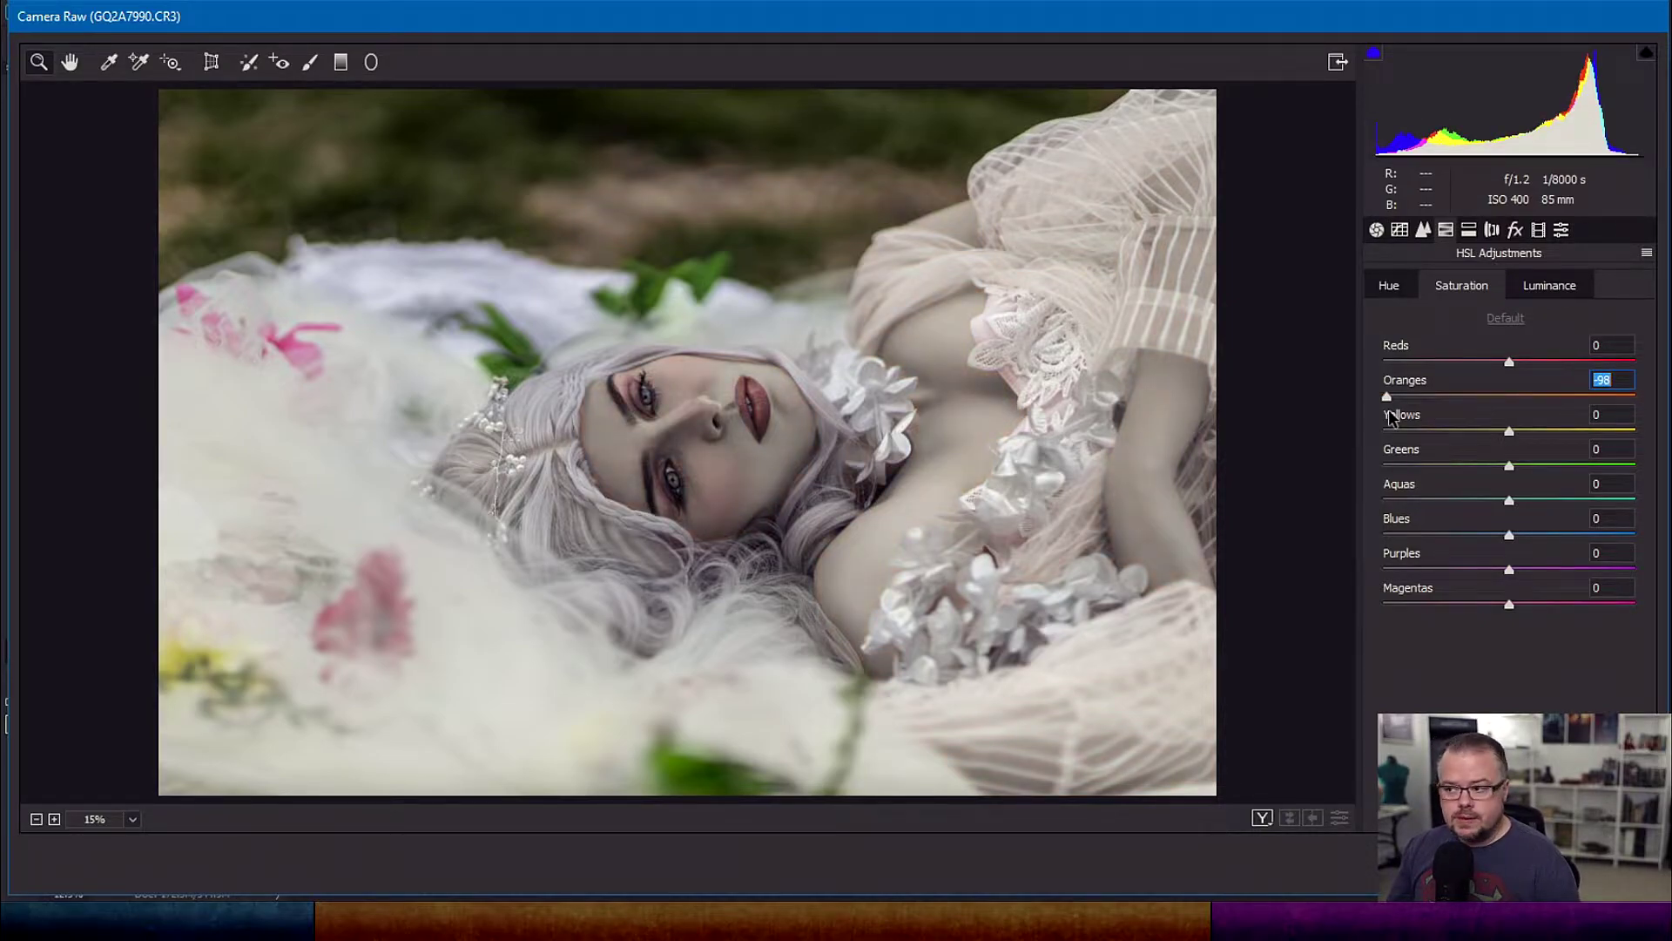
drag(1388, 410, 1511, 393)
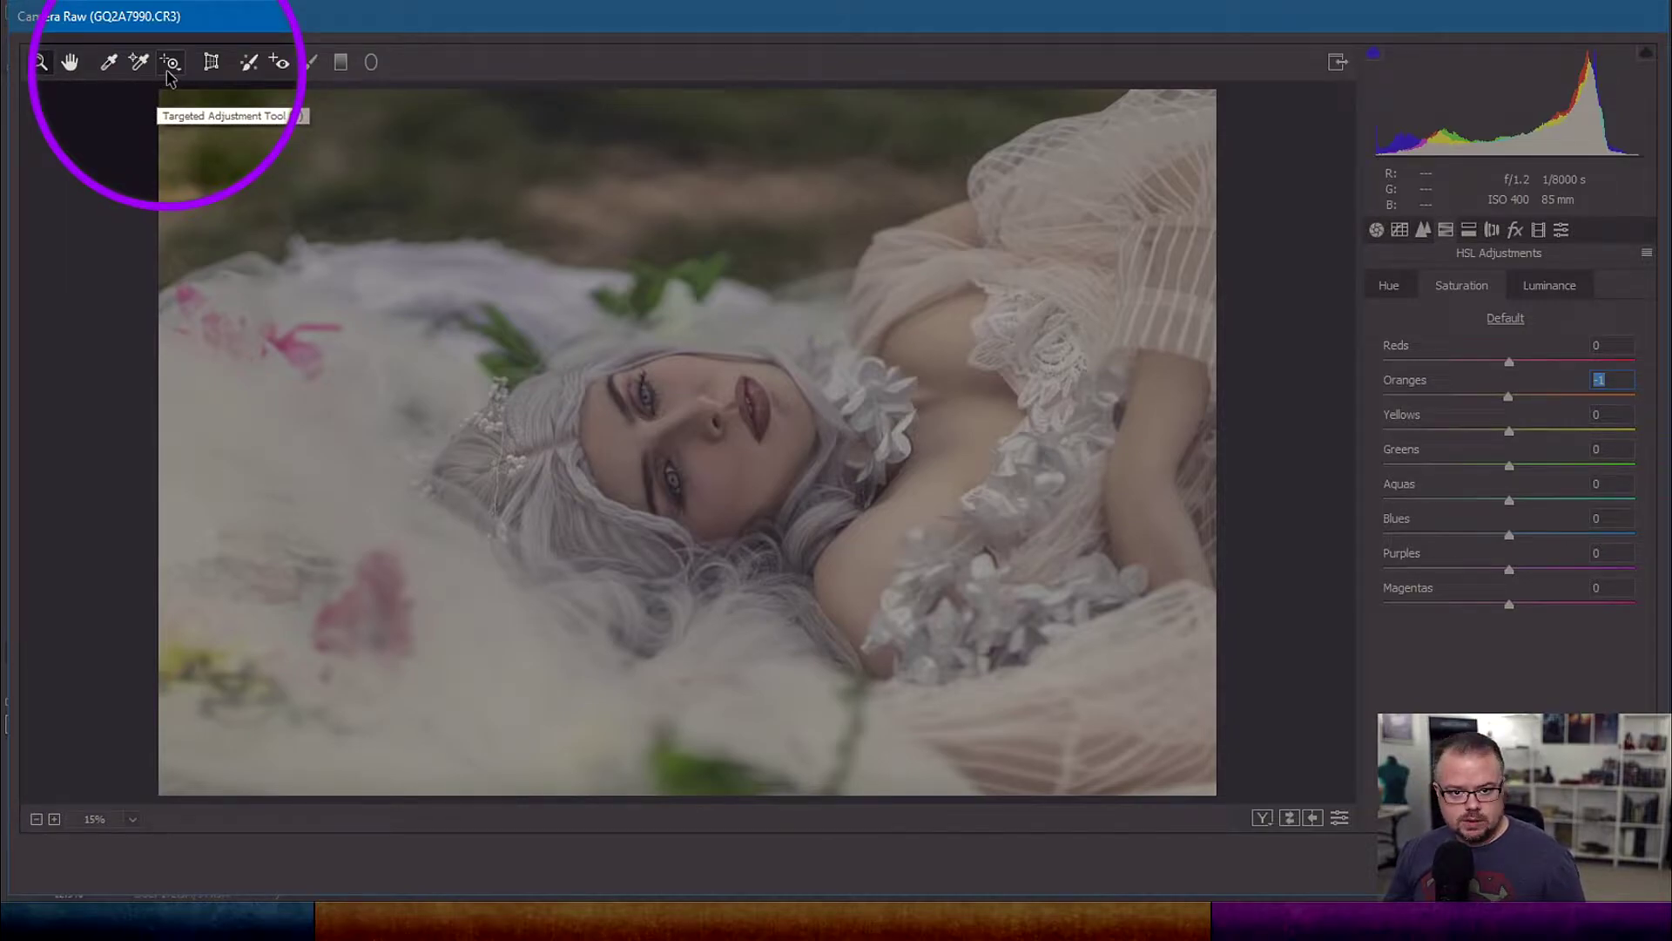
click(170, 68)
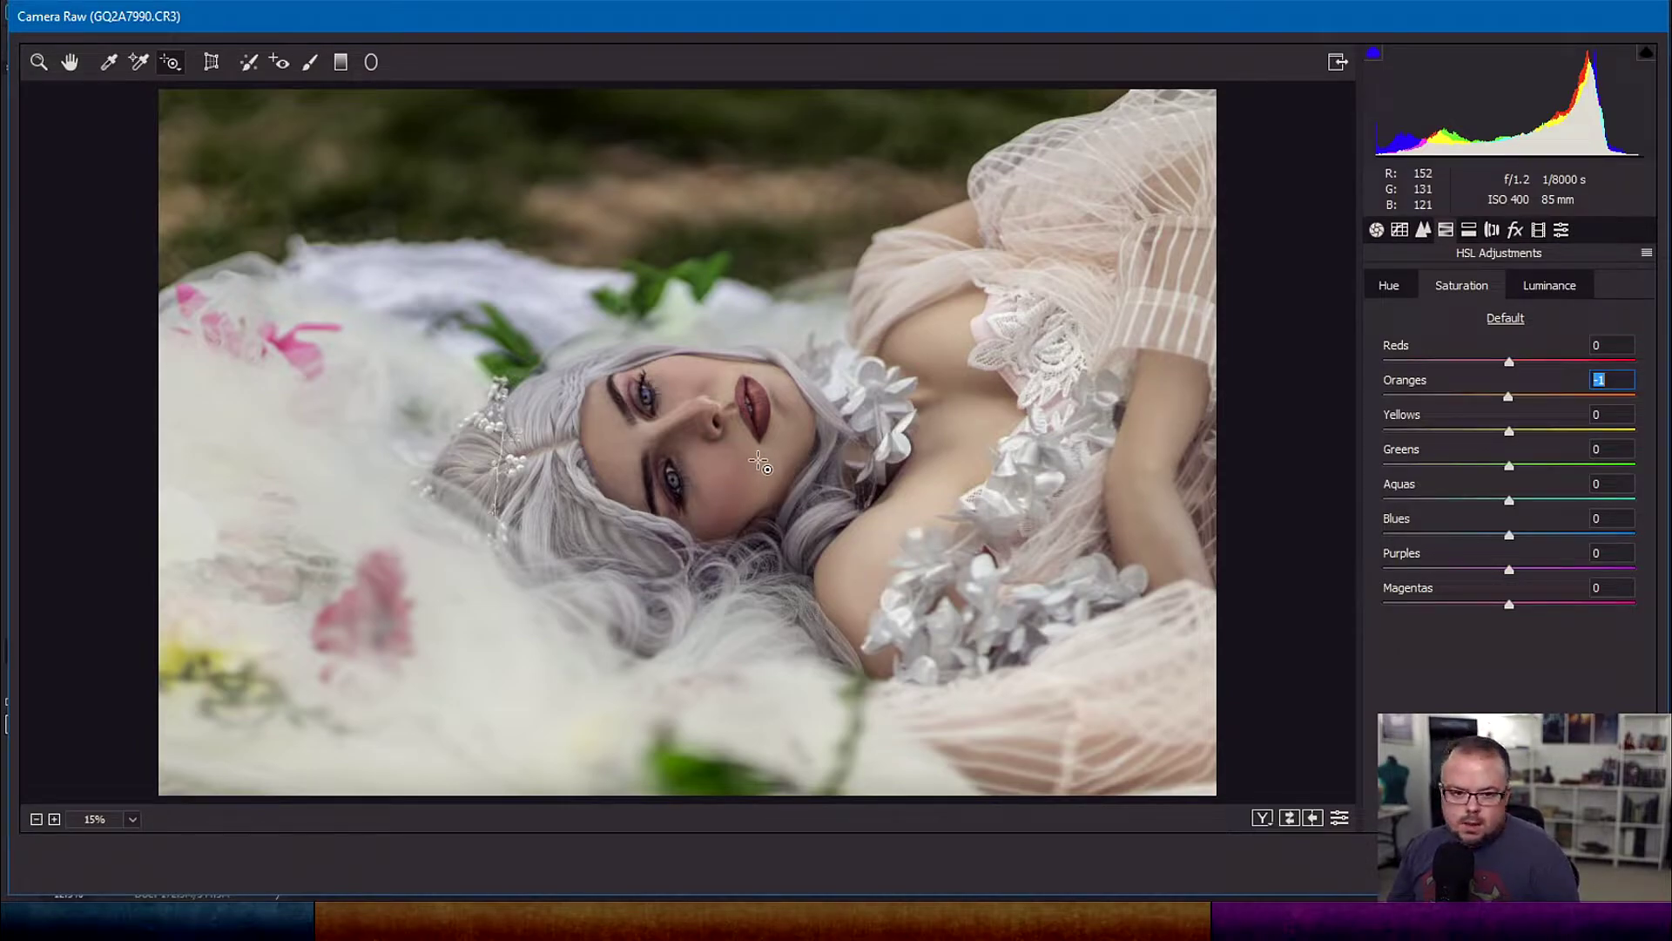
drag(758, 461, 670, 464)
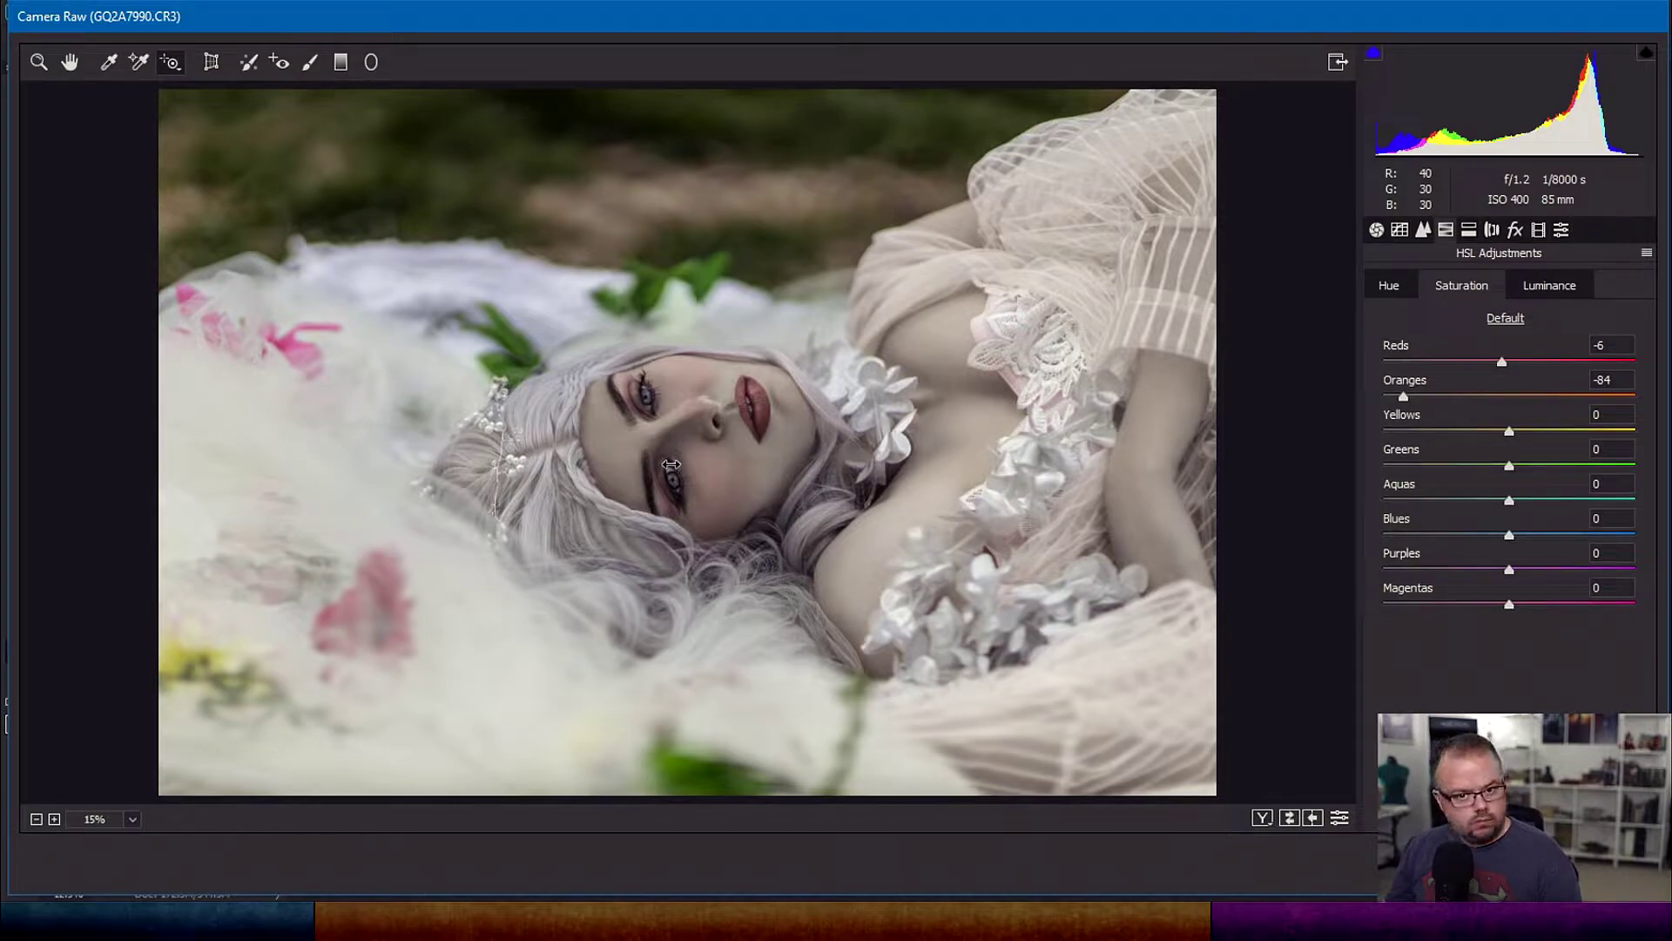
drag(671, 465, 779, 413)
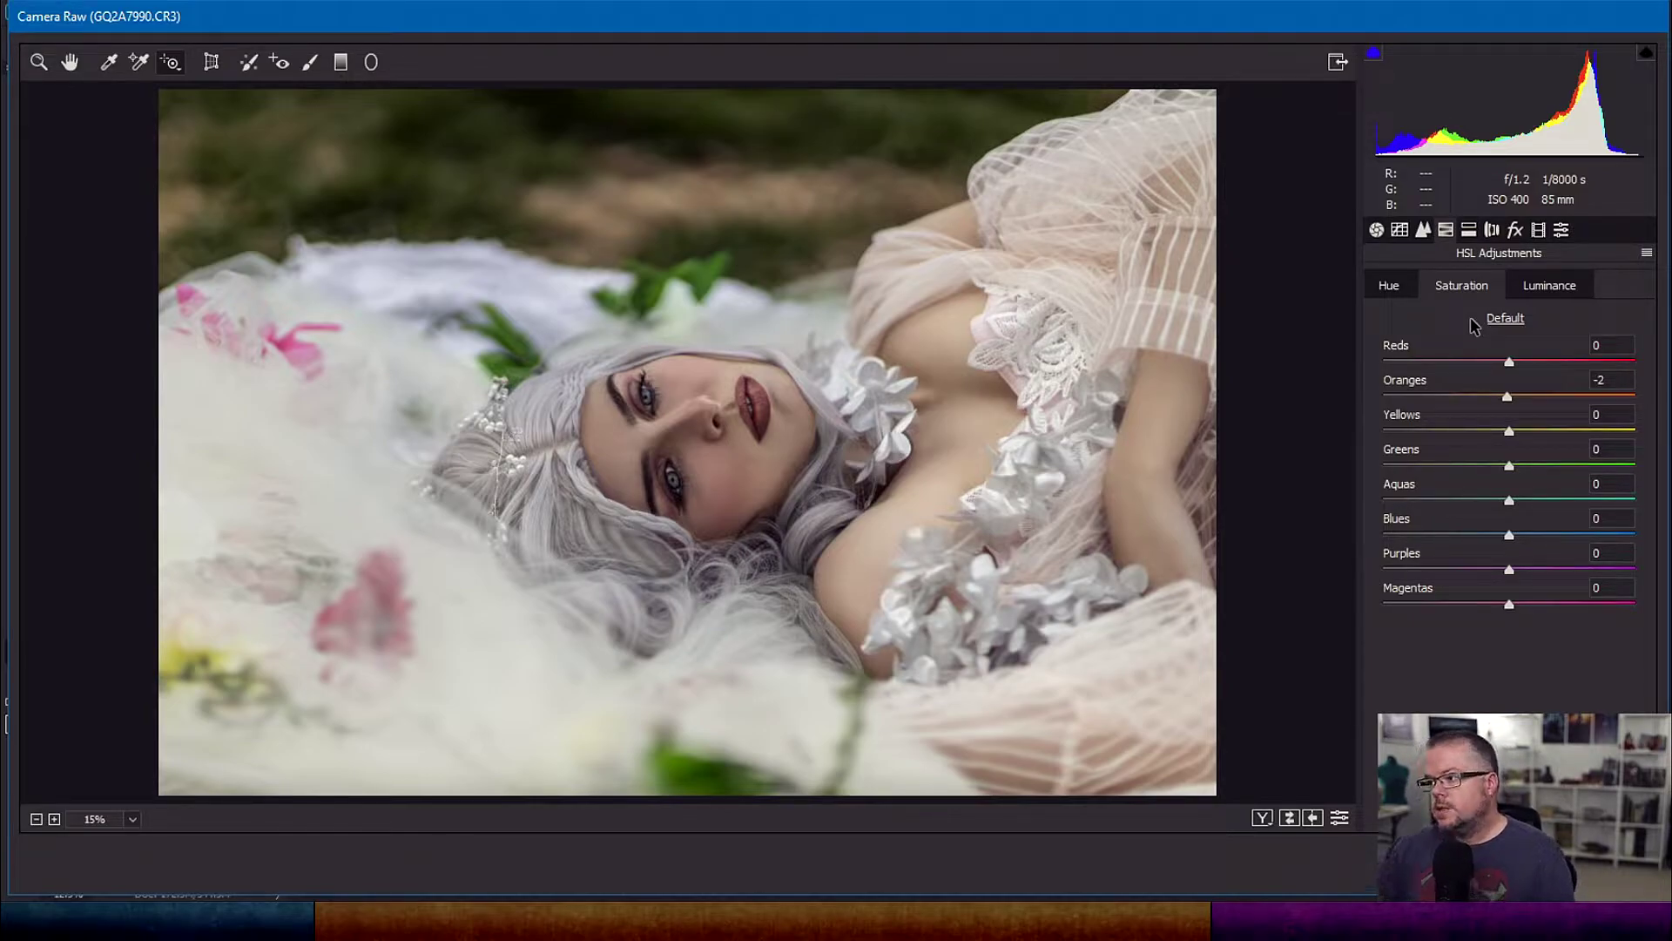
Set the saturation of Oranges to -22 and Reds to -9, keeping Yellows at 0
drag(1508, 396, 1437, 396)
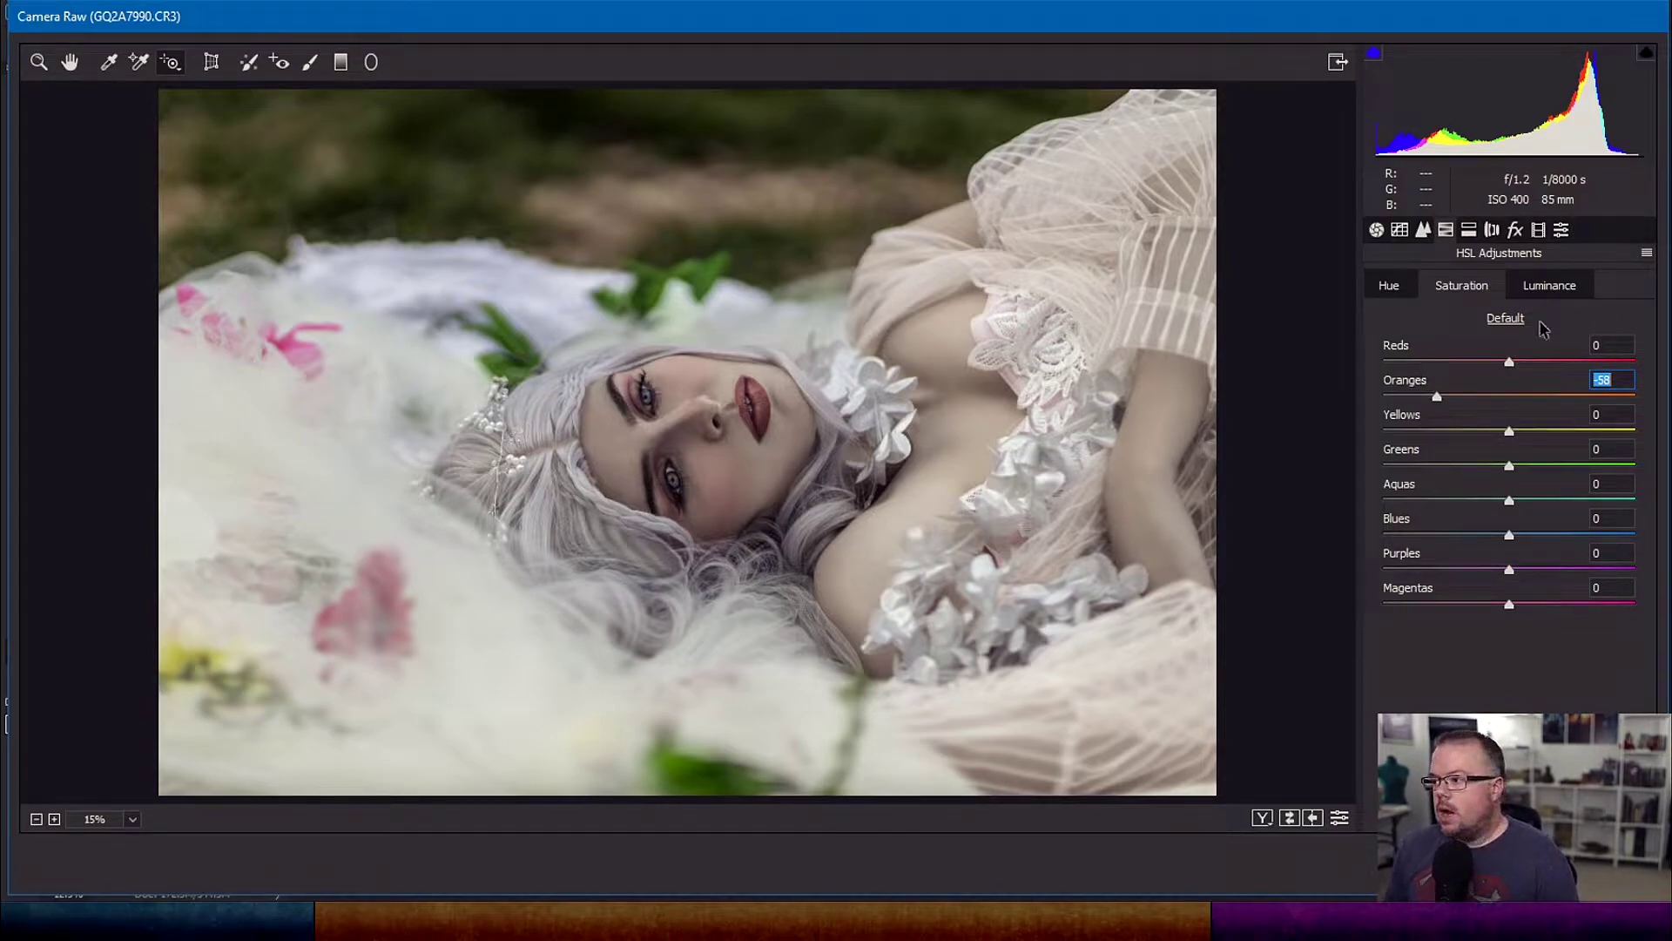
drag(1446, 393, 1449, 397)
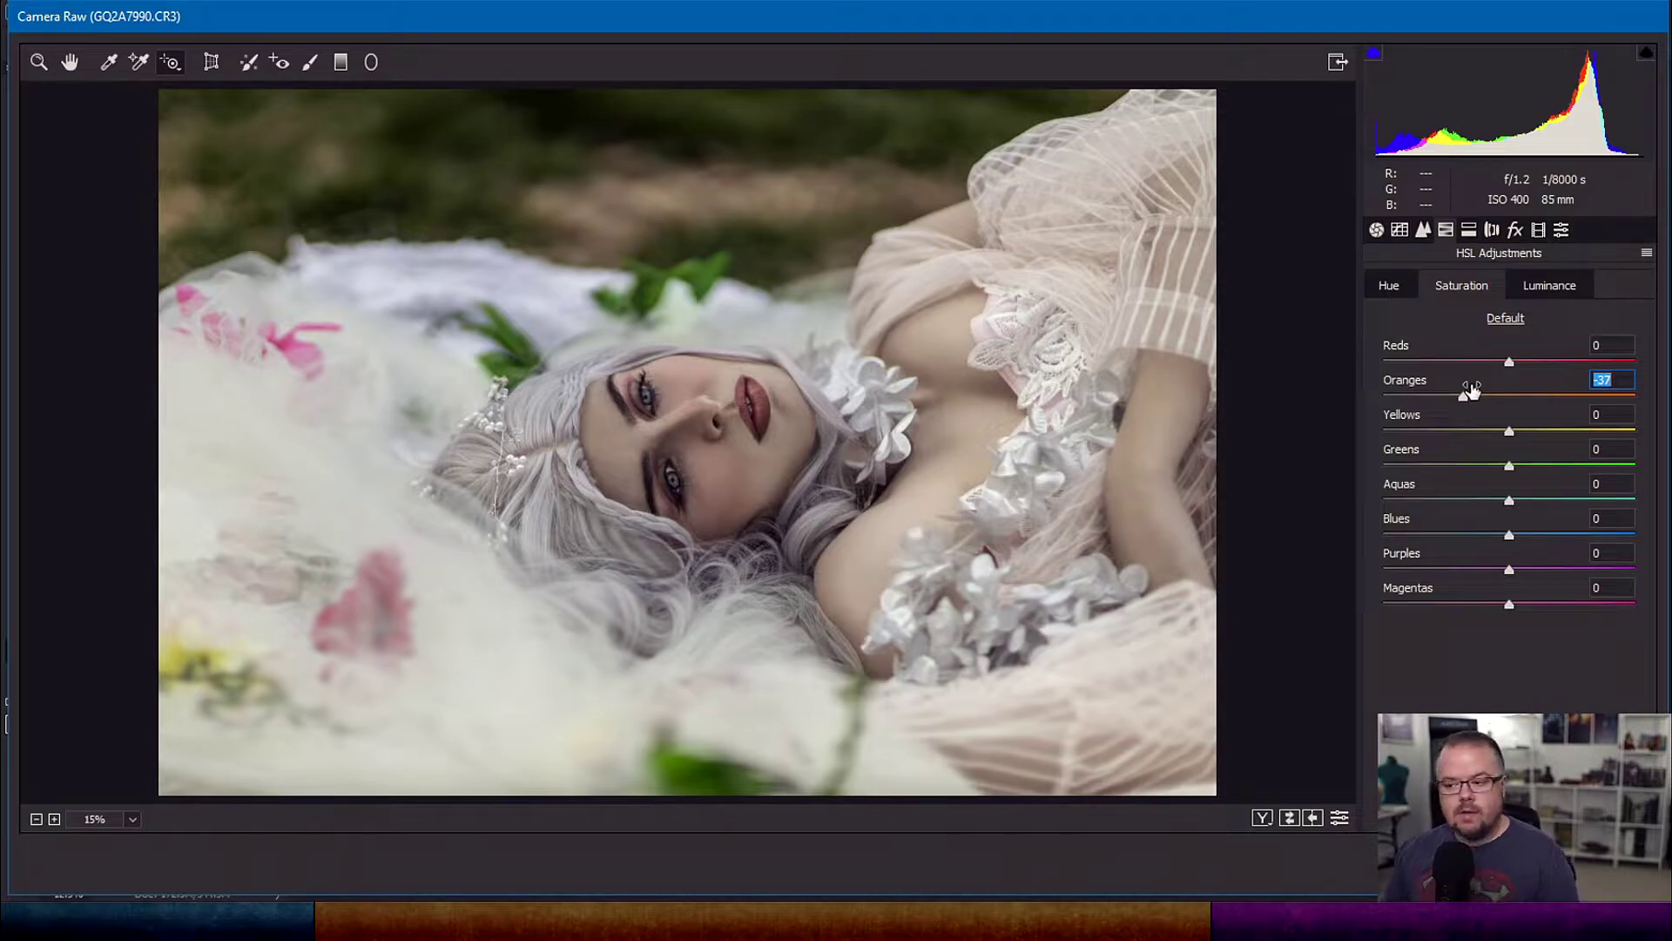
drag(1465, 397, 1635, 430)
double_click(1498, 439)
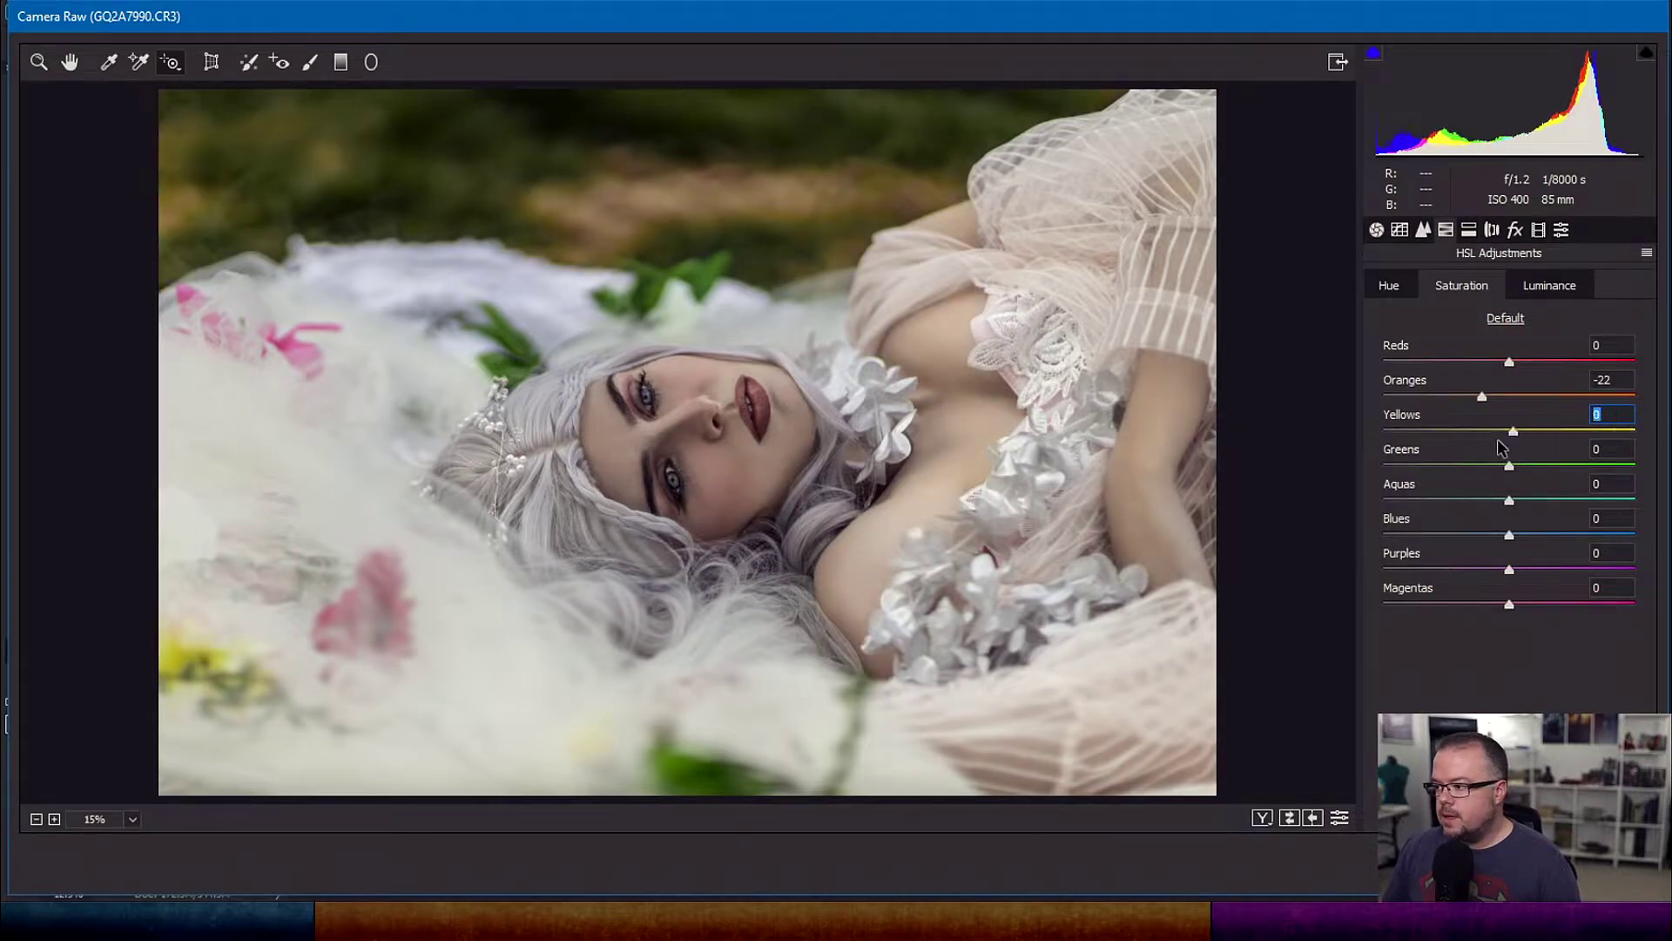
mouse_move(1513, 445)
mouse_down()
mouse_move(1173, 444)
mouse_move(1510, 440)
mouse_up()
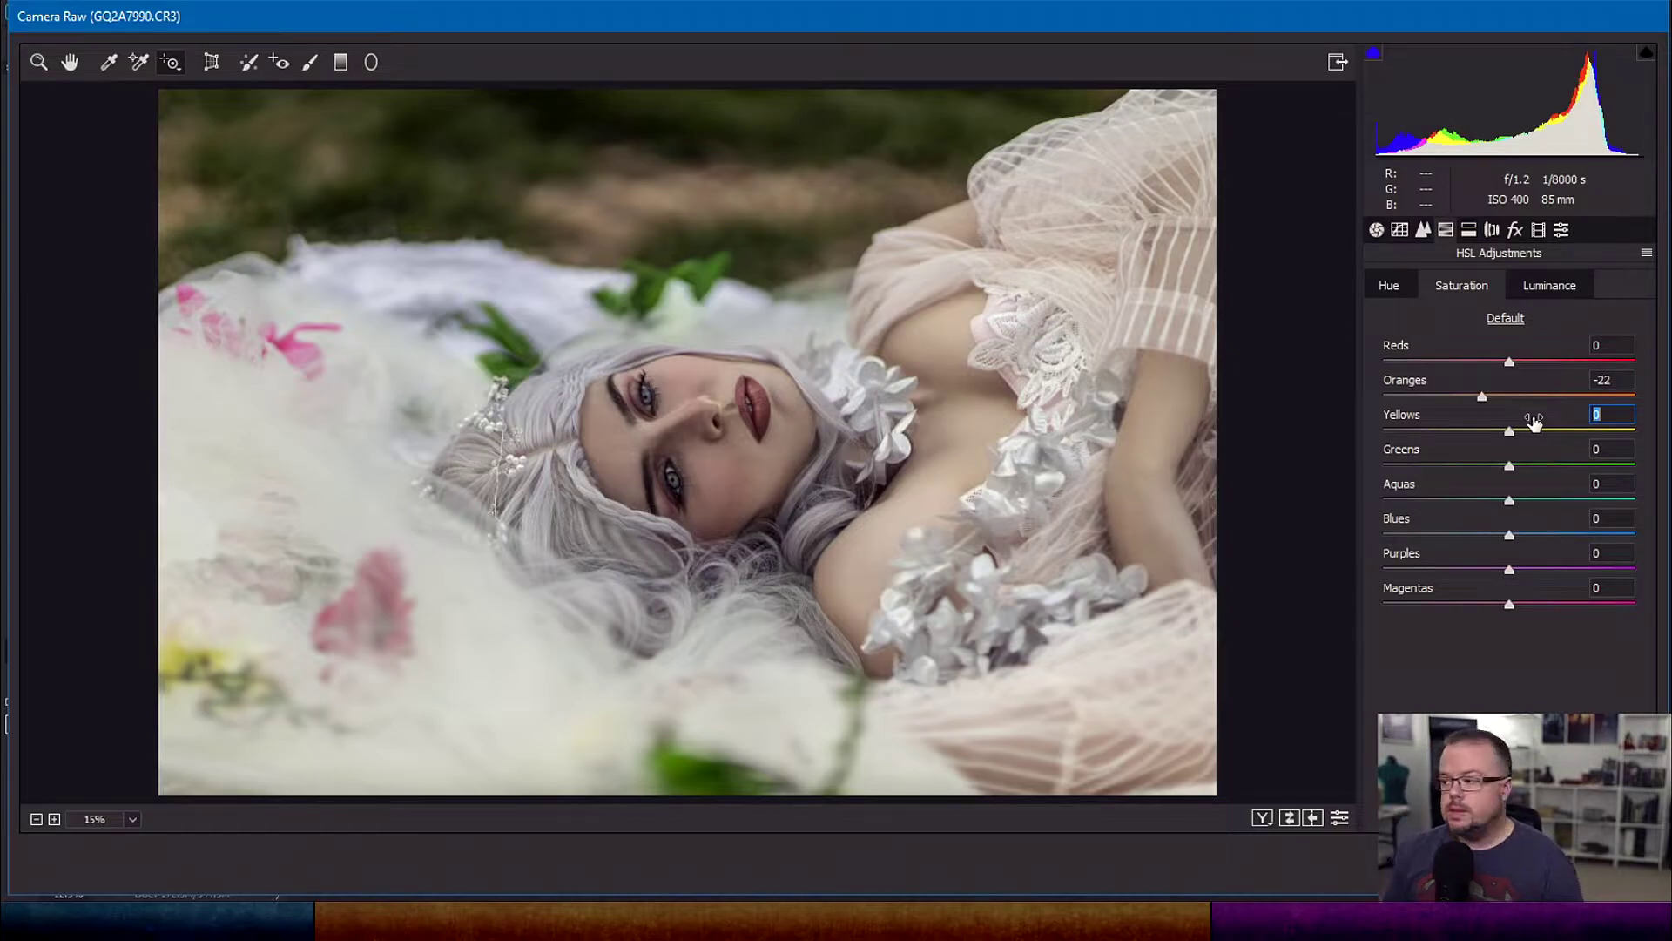
drag(1515, 364, 1505, 366)
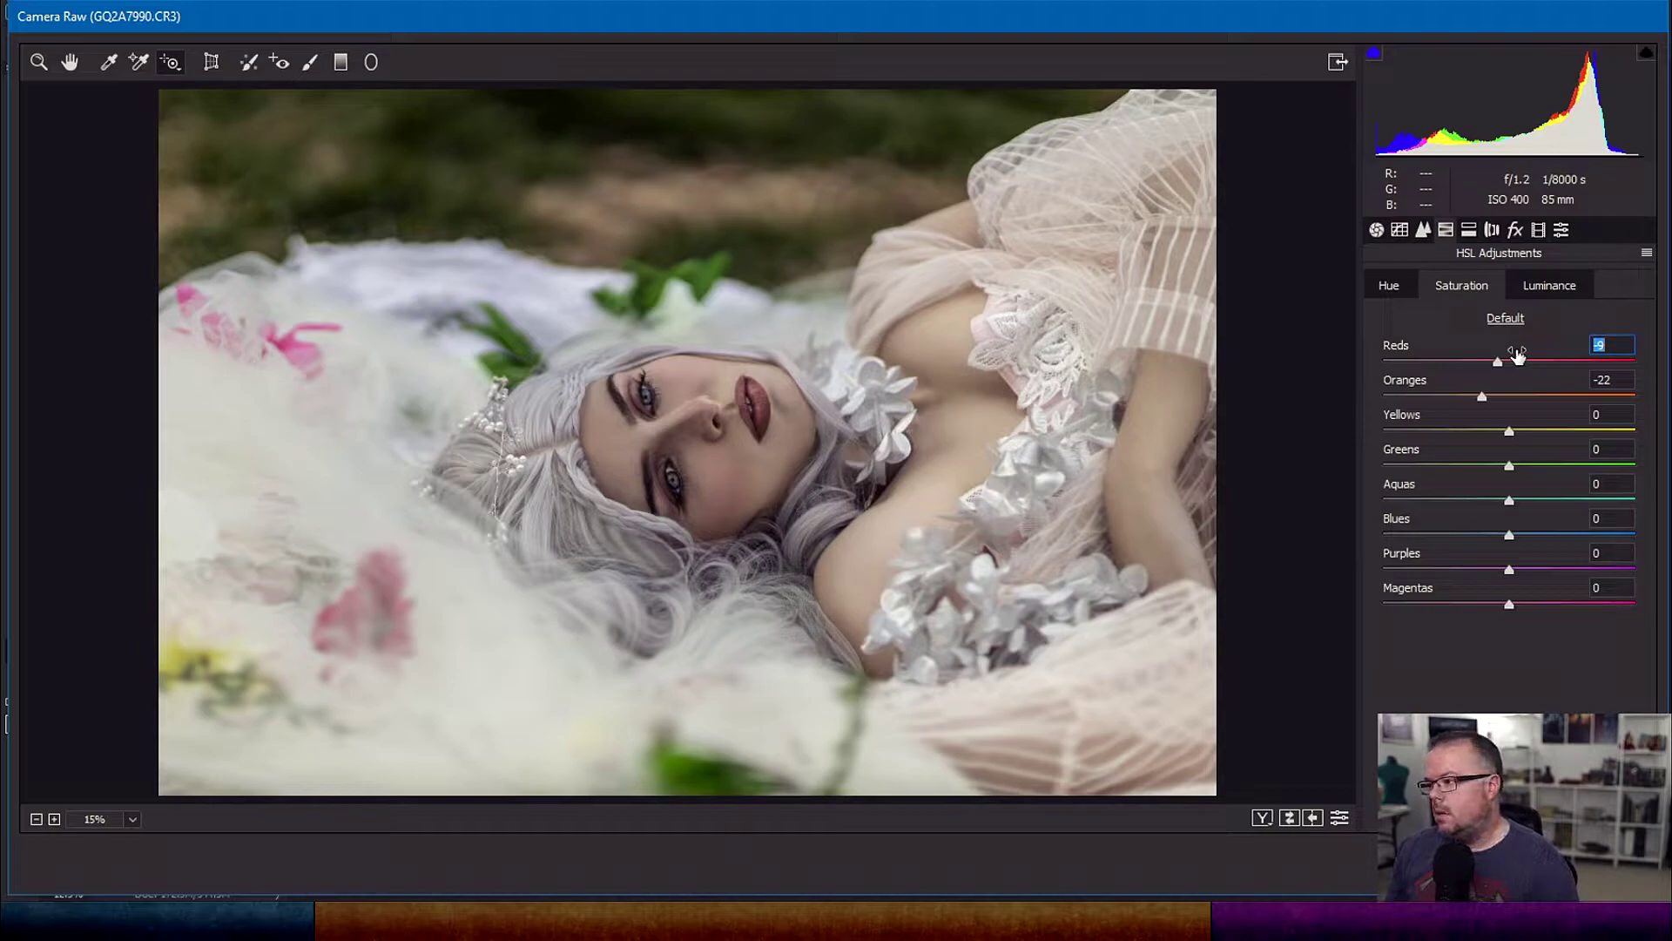
Brighten the skin by raising the luminance of Oranges to +9 and Reds to +2
click(1530, 295)
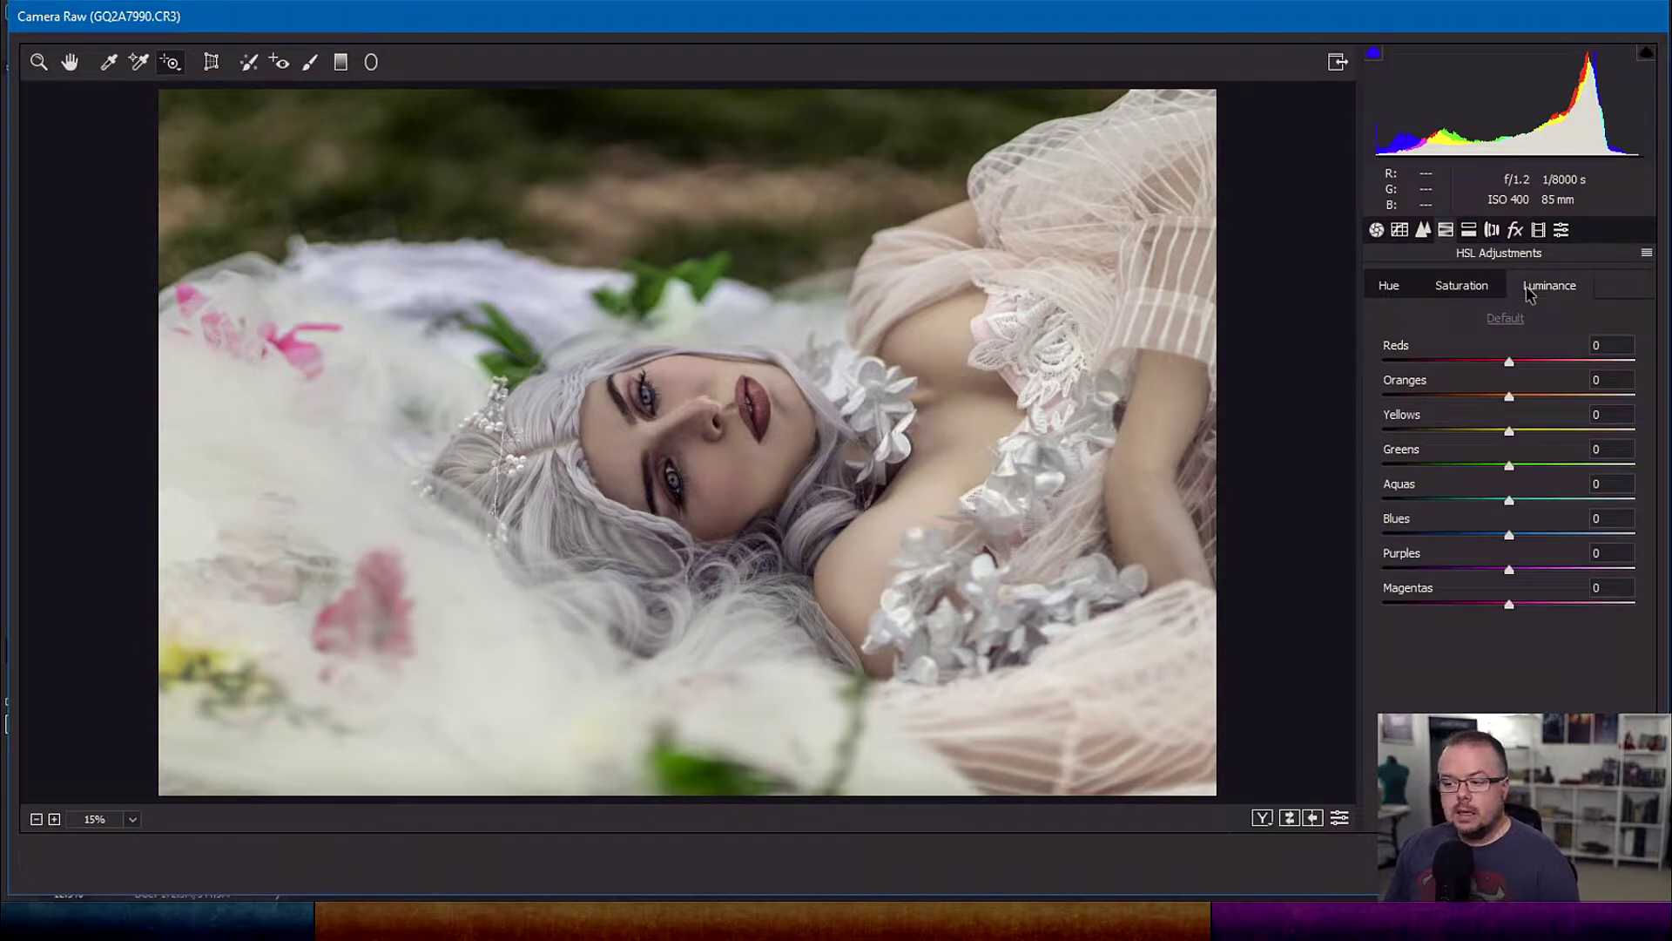
mouse_move(1509, 398)
mouse_down()
mouse_move(1424, 399)
mouse_move(1522, 398)
mouse_up()
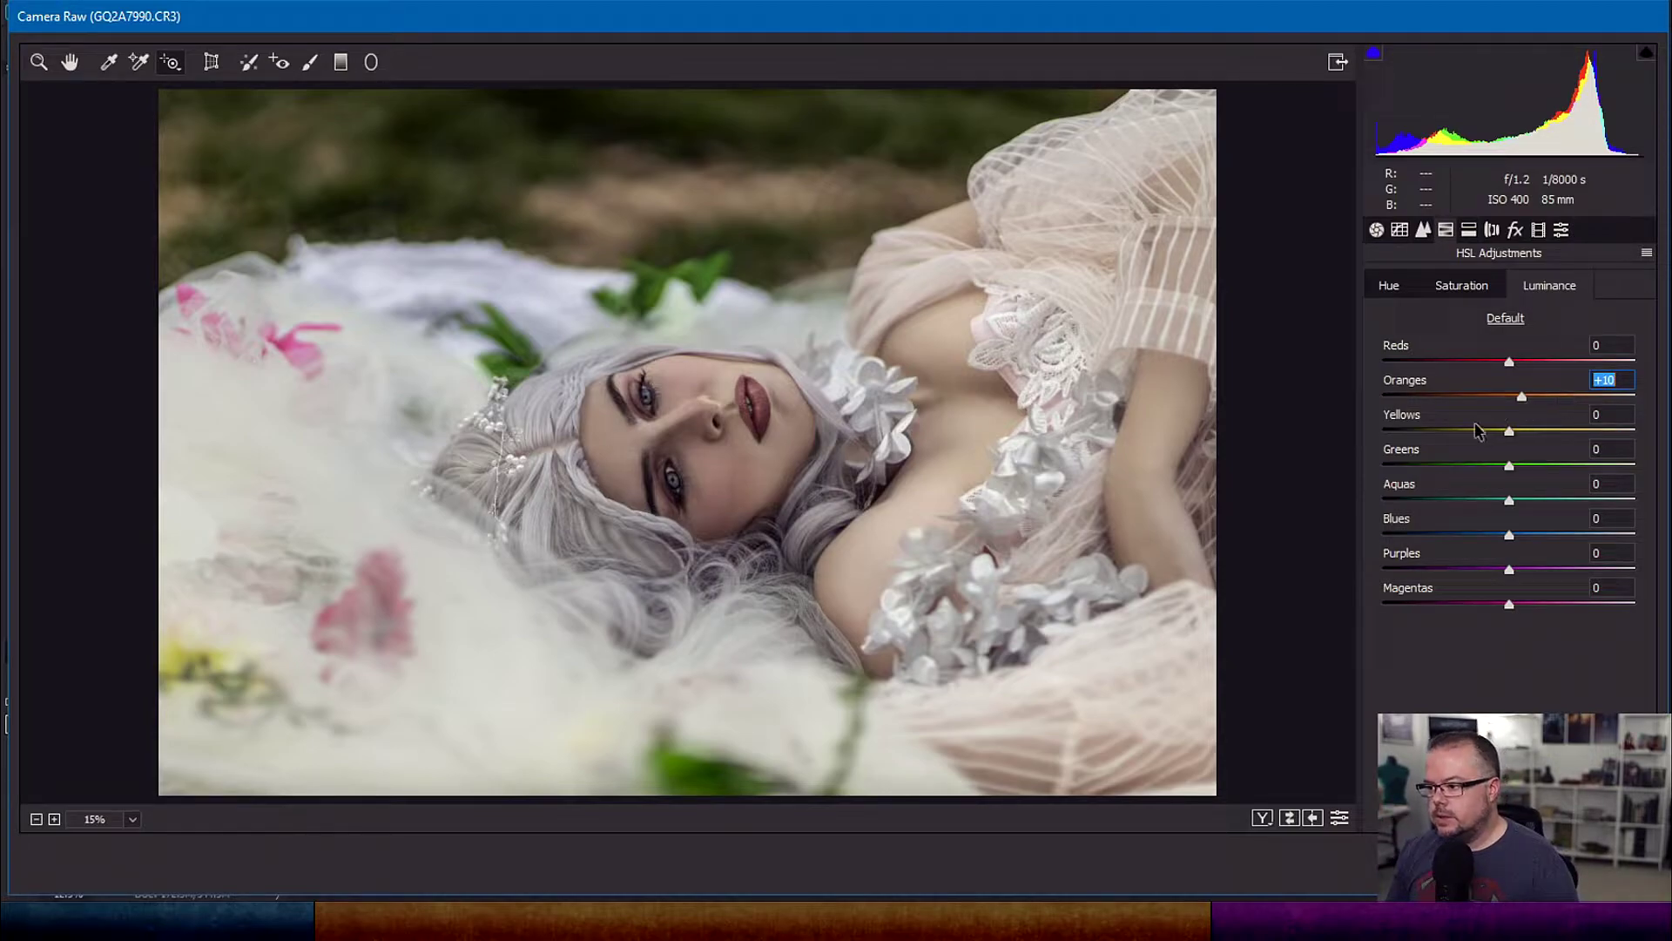
drag(1524, 403, 1515, 361)
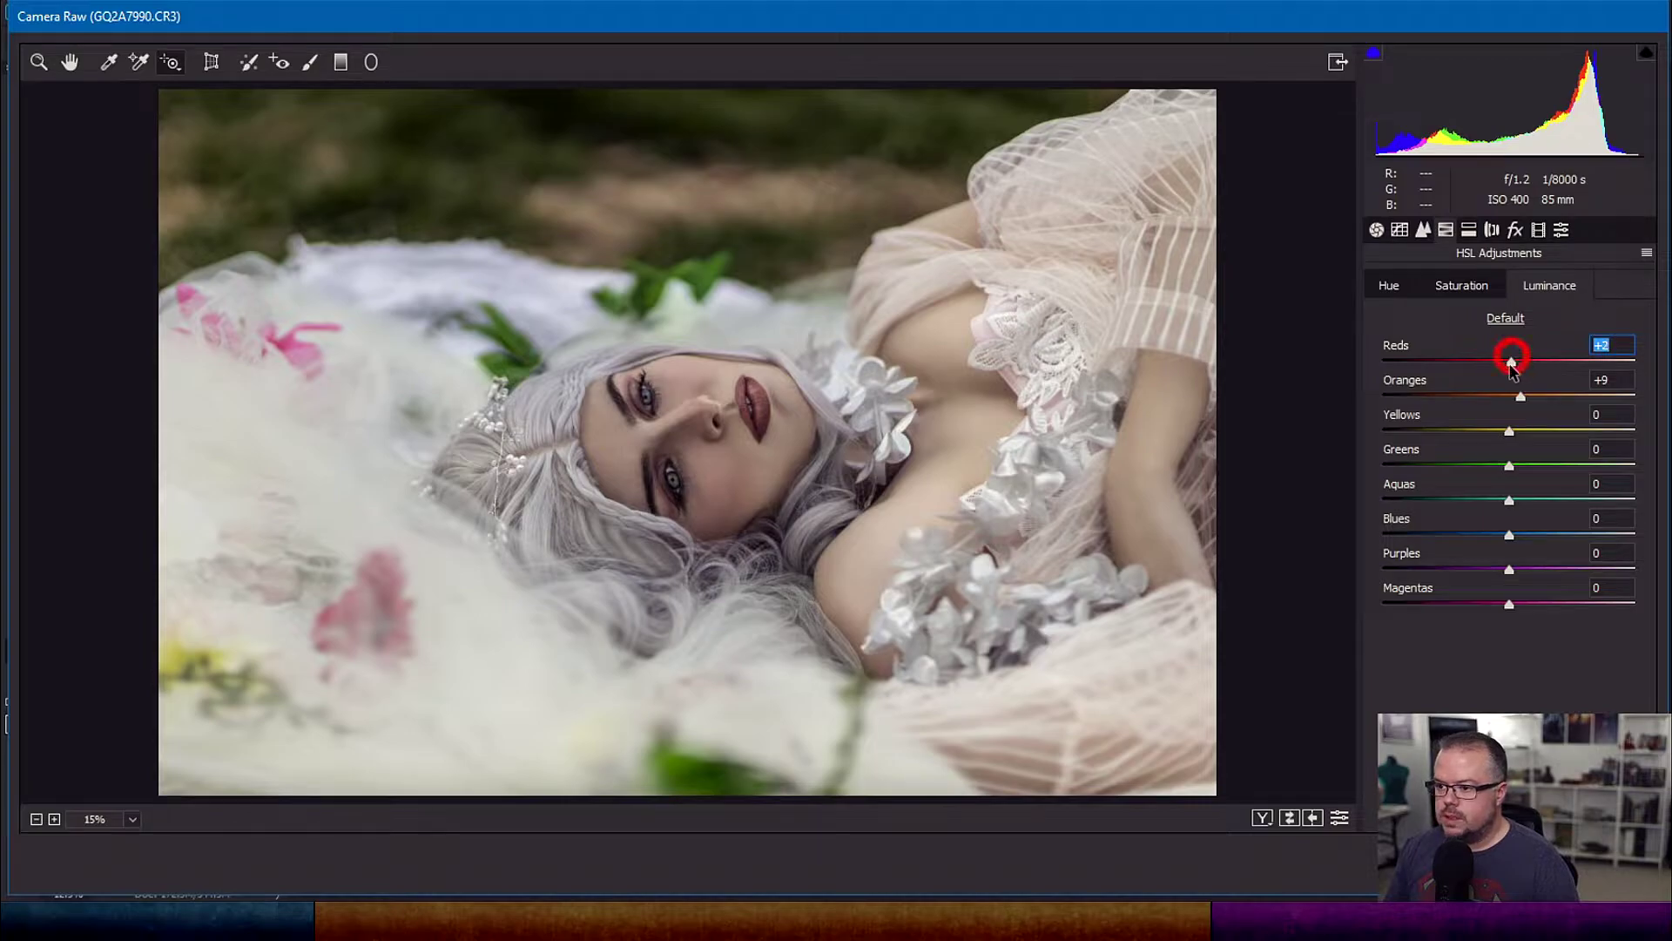
Set Blacks to -11, Contrast to +3 and Shadows to +6, lower Highlights slightly, and apply the Camera Raw filter
click(1376, 230)
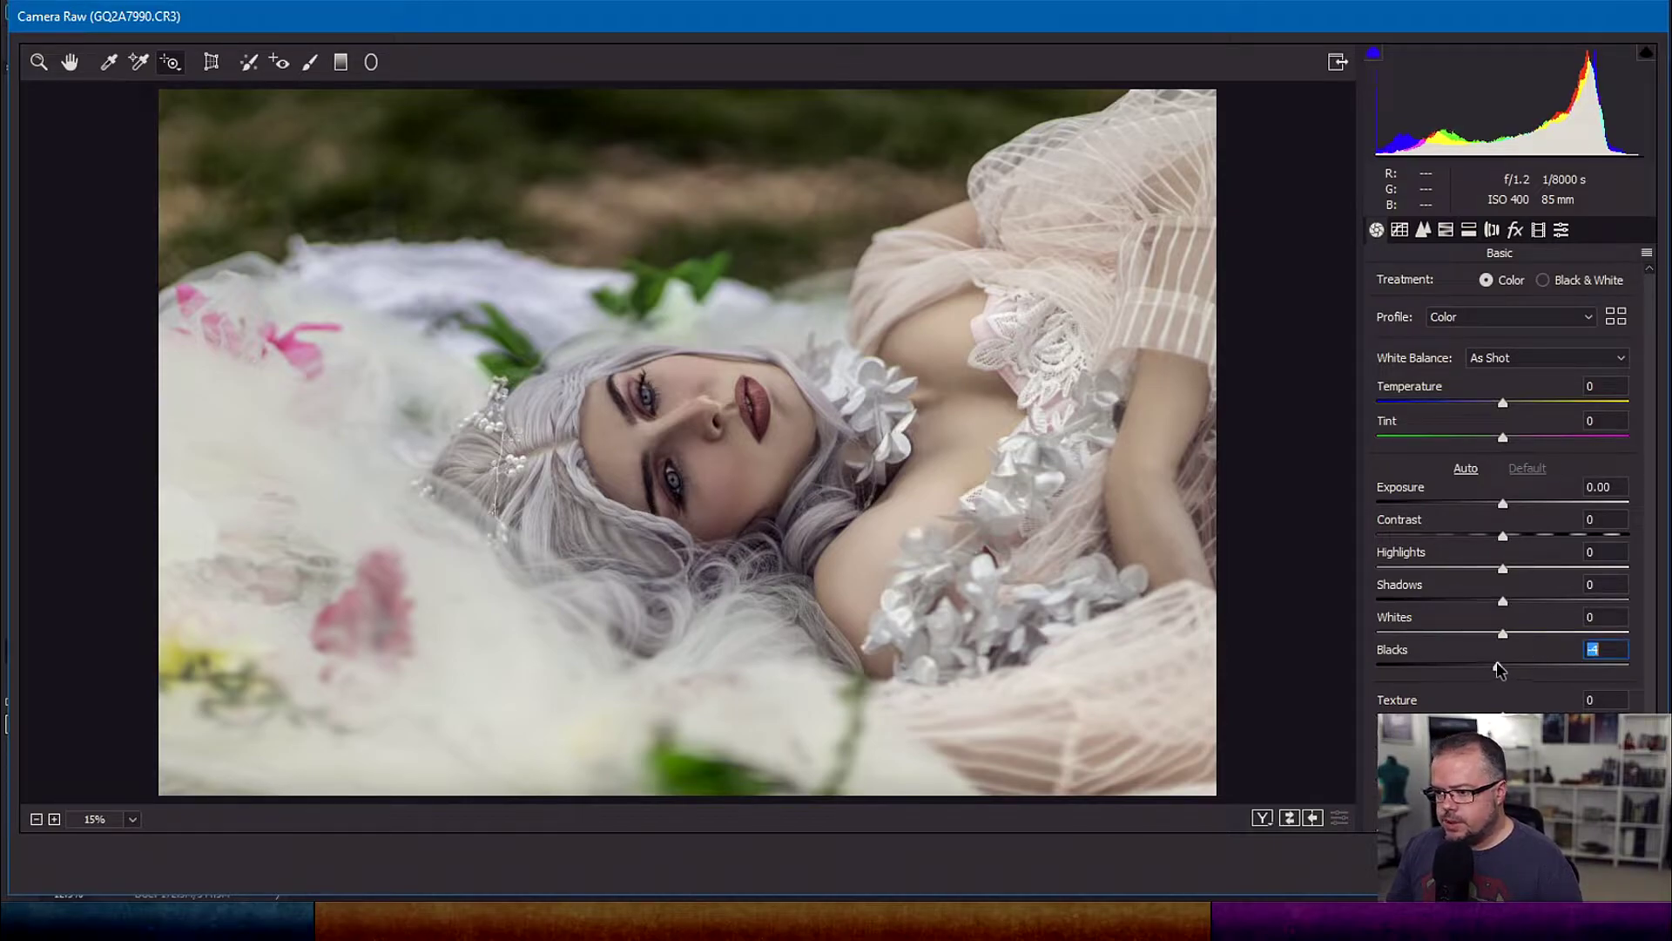
drag(1496, 666, 1488, 666)
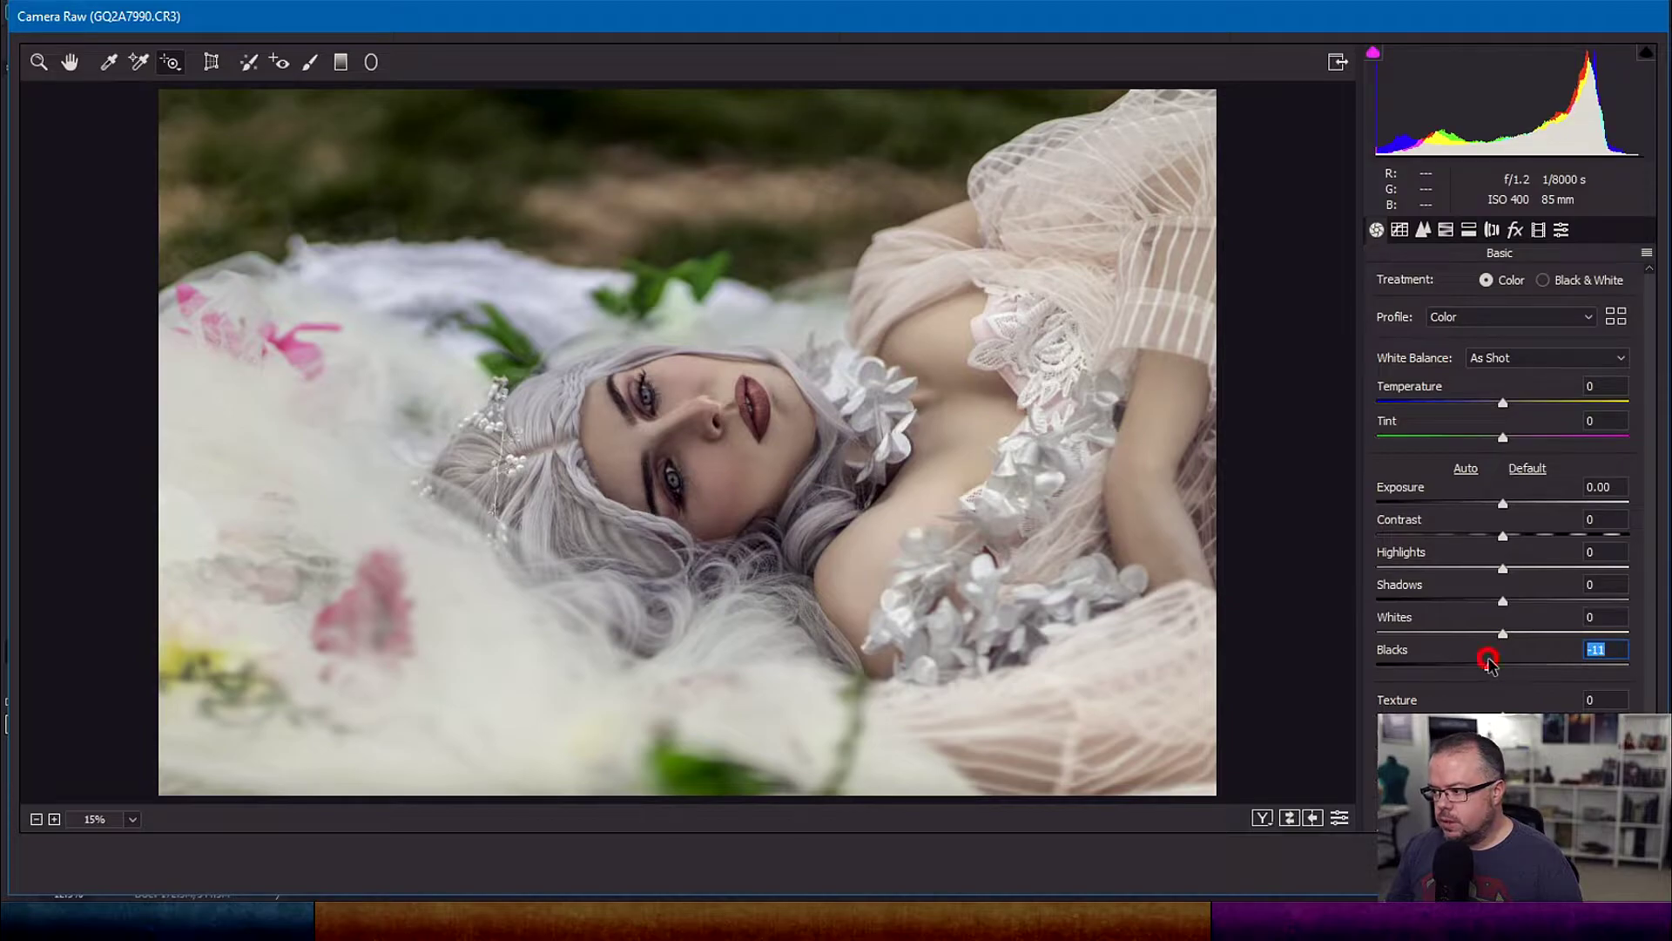
click(1503, 535)
key(Down)
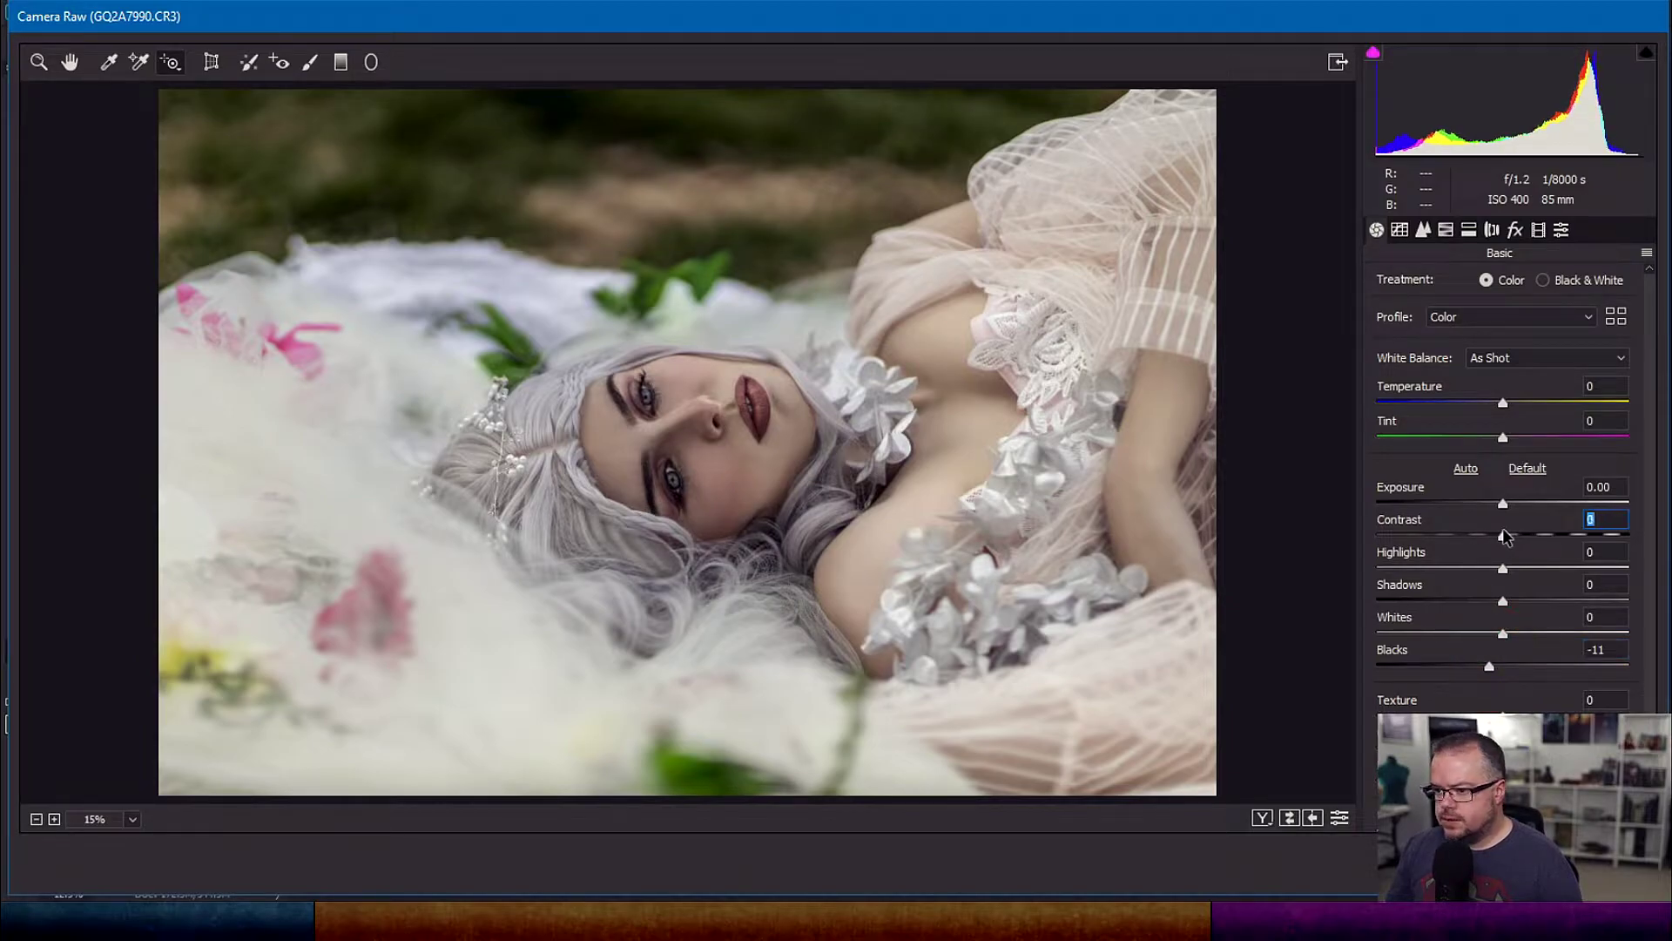
drag(1504, 538, 1508, 538)
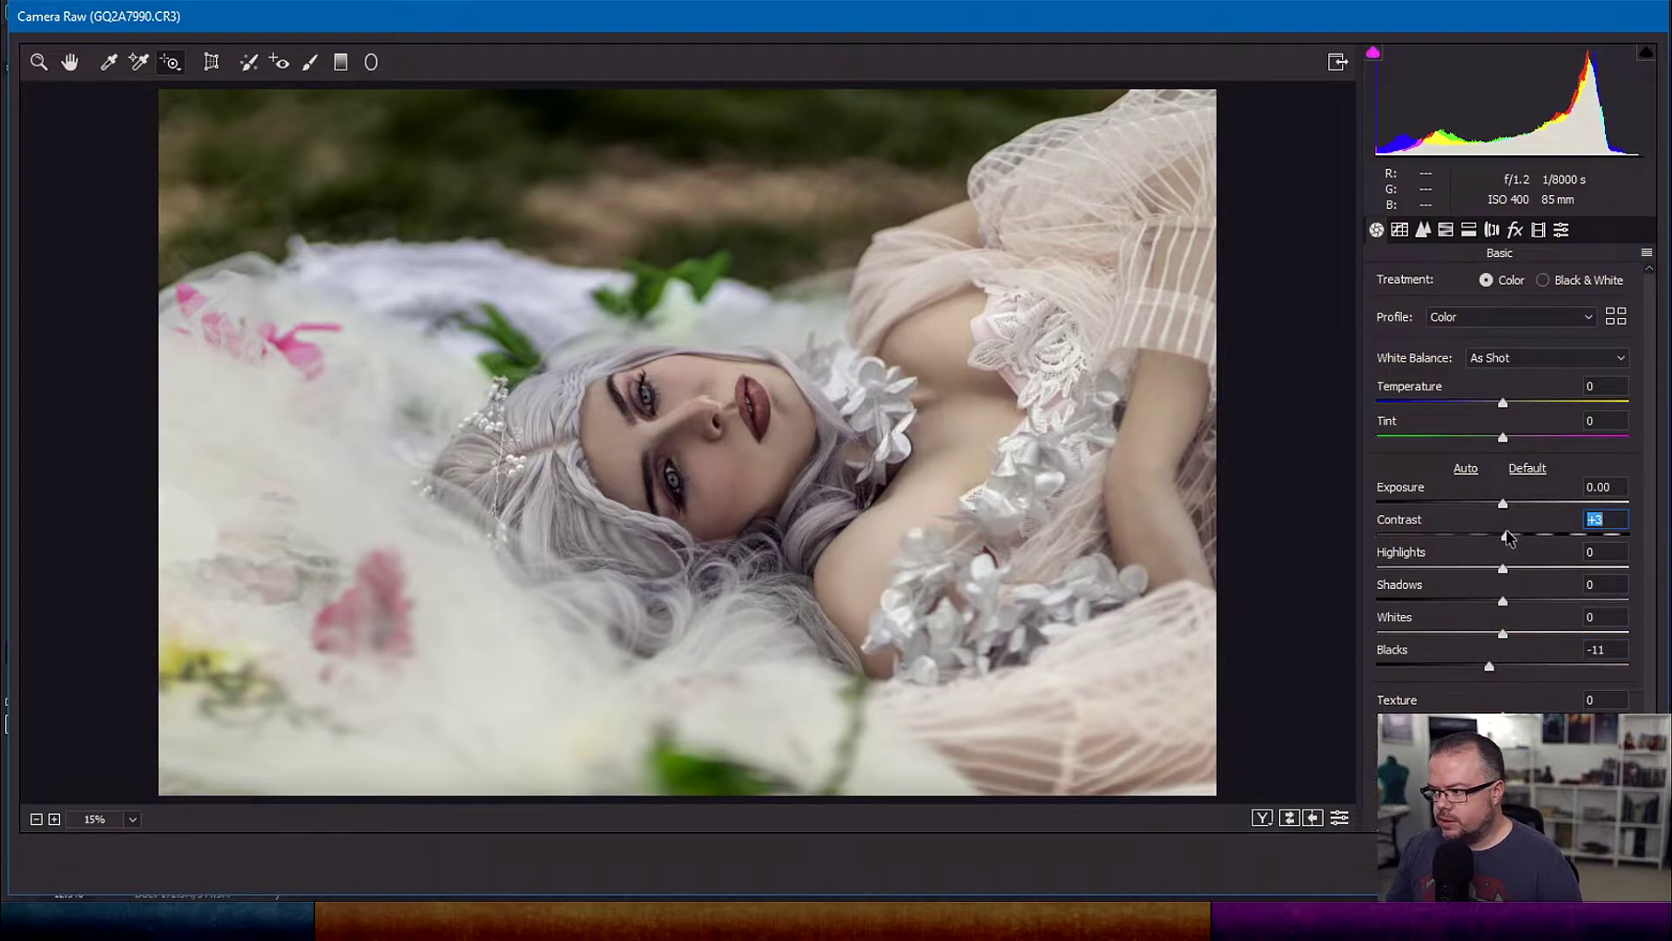
drag(1507, 600, 1509, 577)
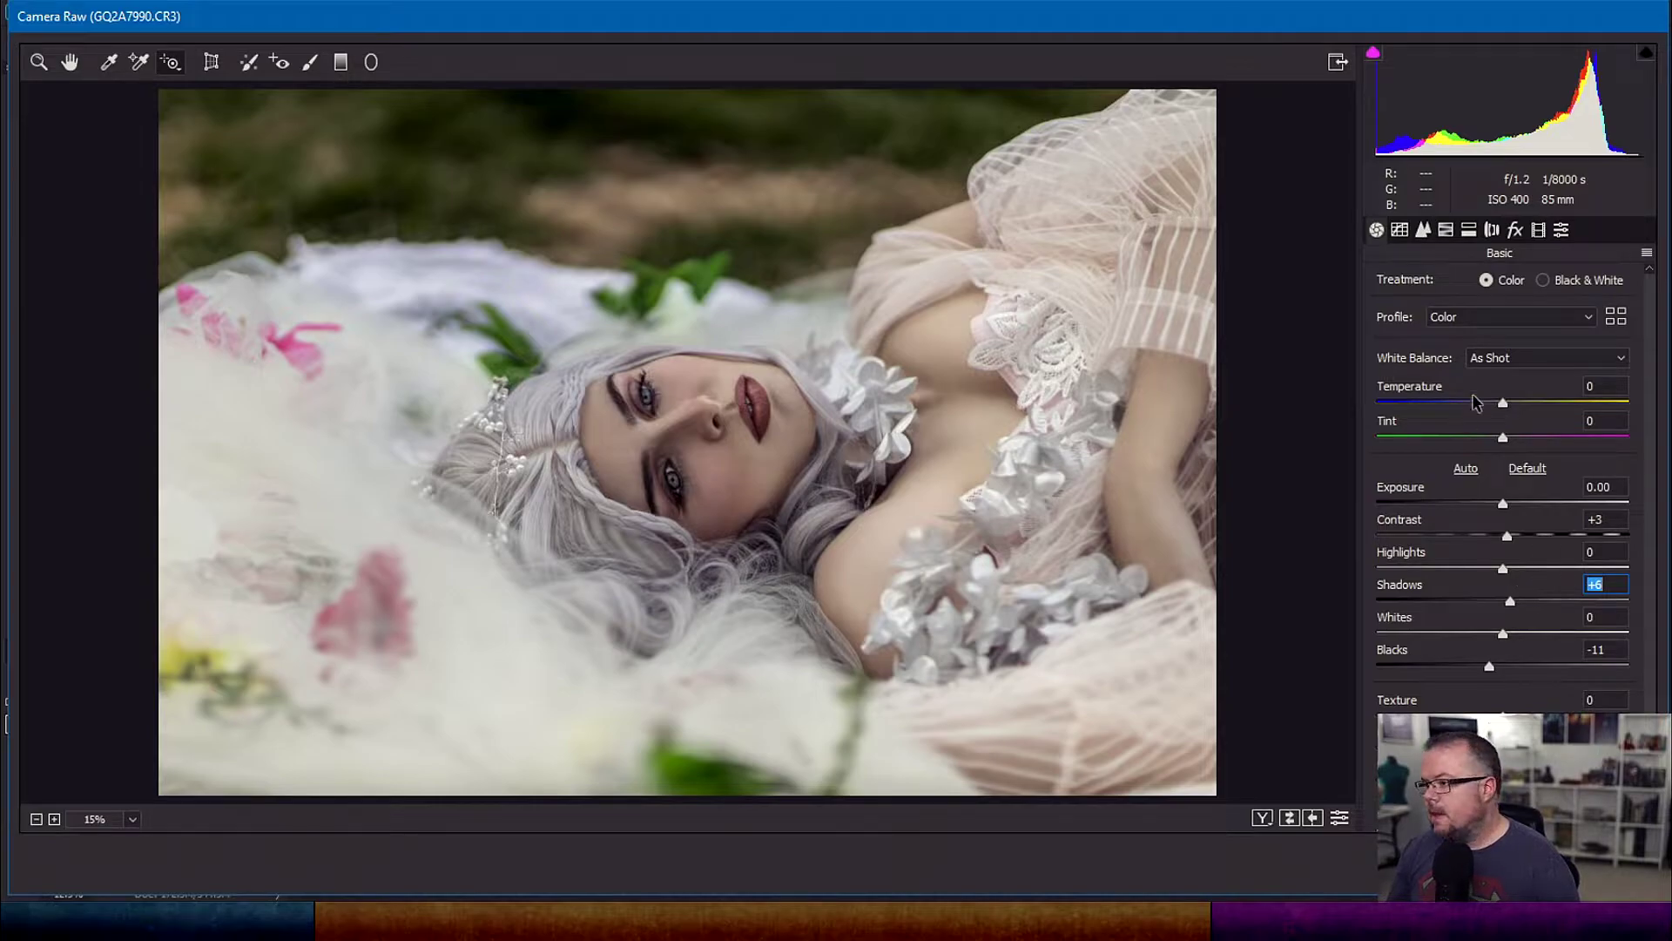
drag(1503, 570, 1495, 571)
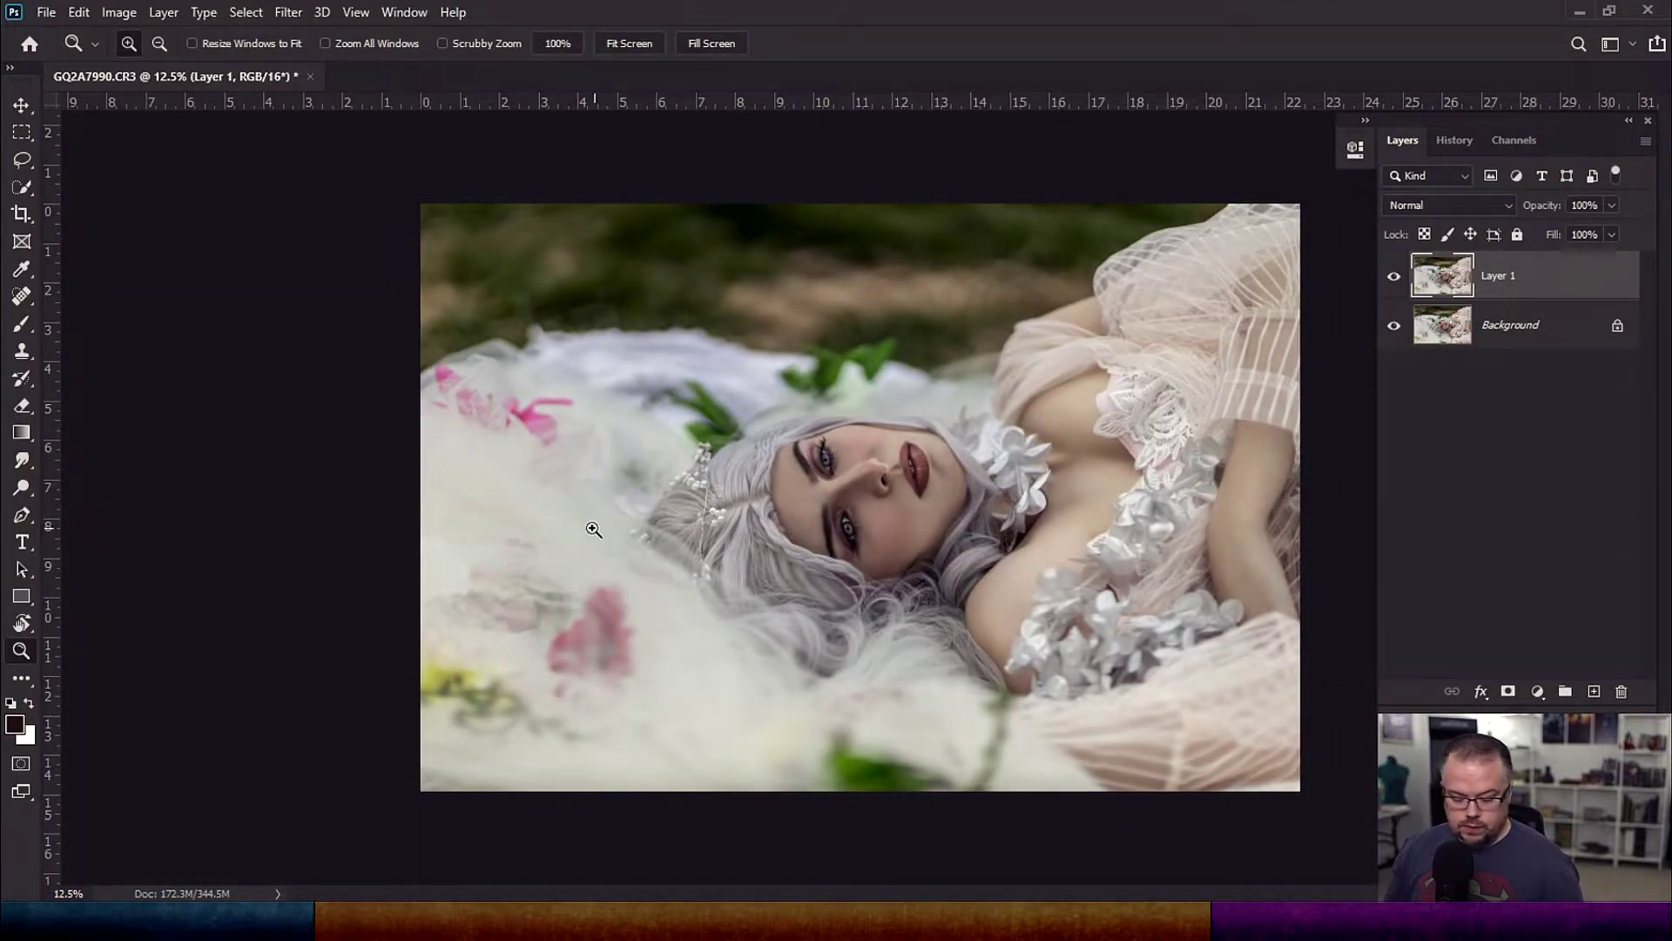
Compare the face before and after the Camera Raw adjustment by hiding and showing Layer 1
click(778, 512)
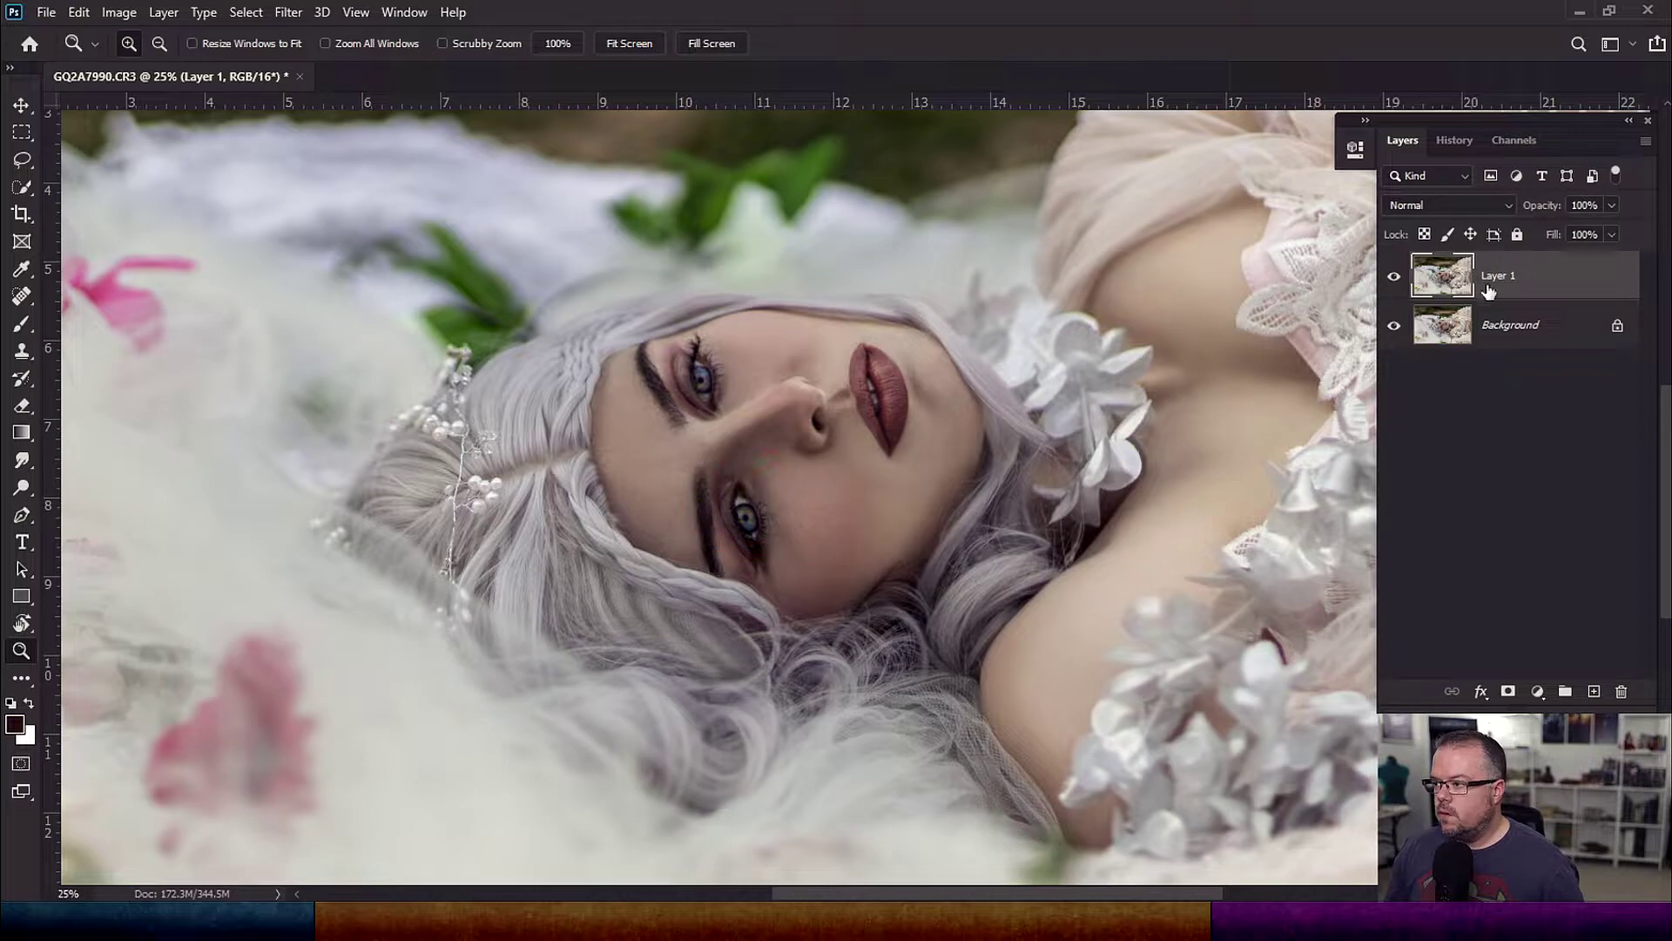
click(1394, 279)
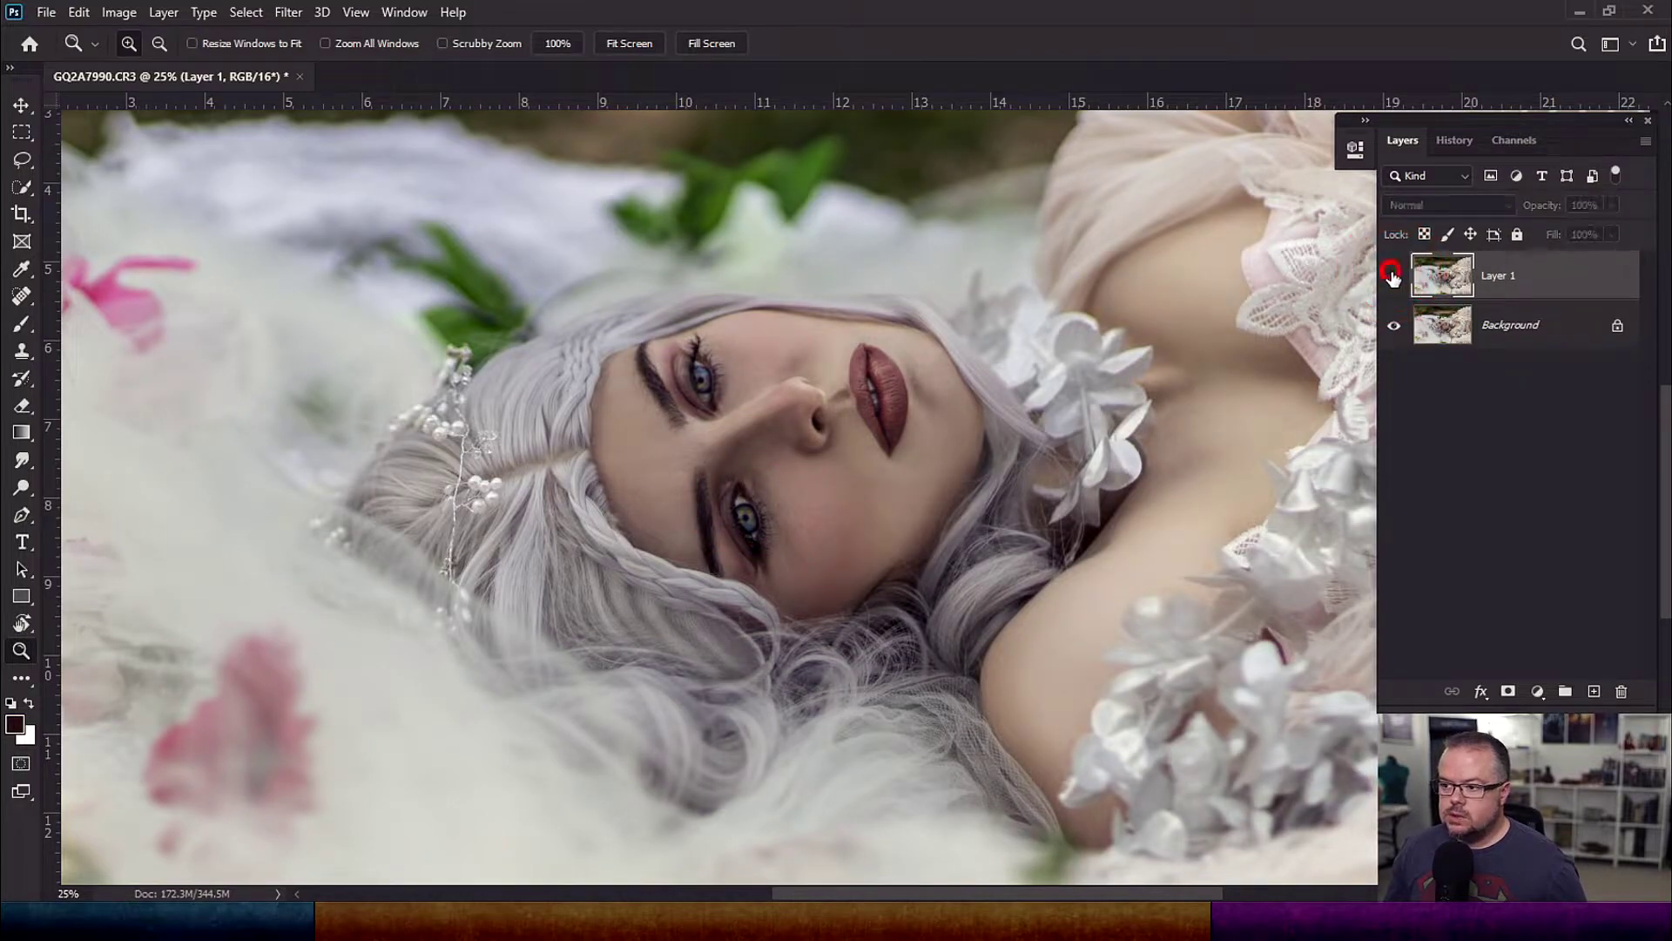
click(1395, 275)
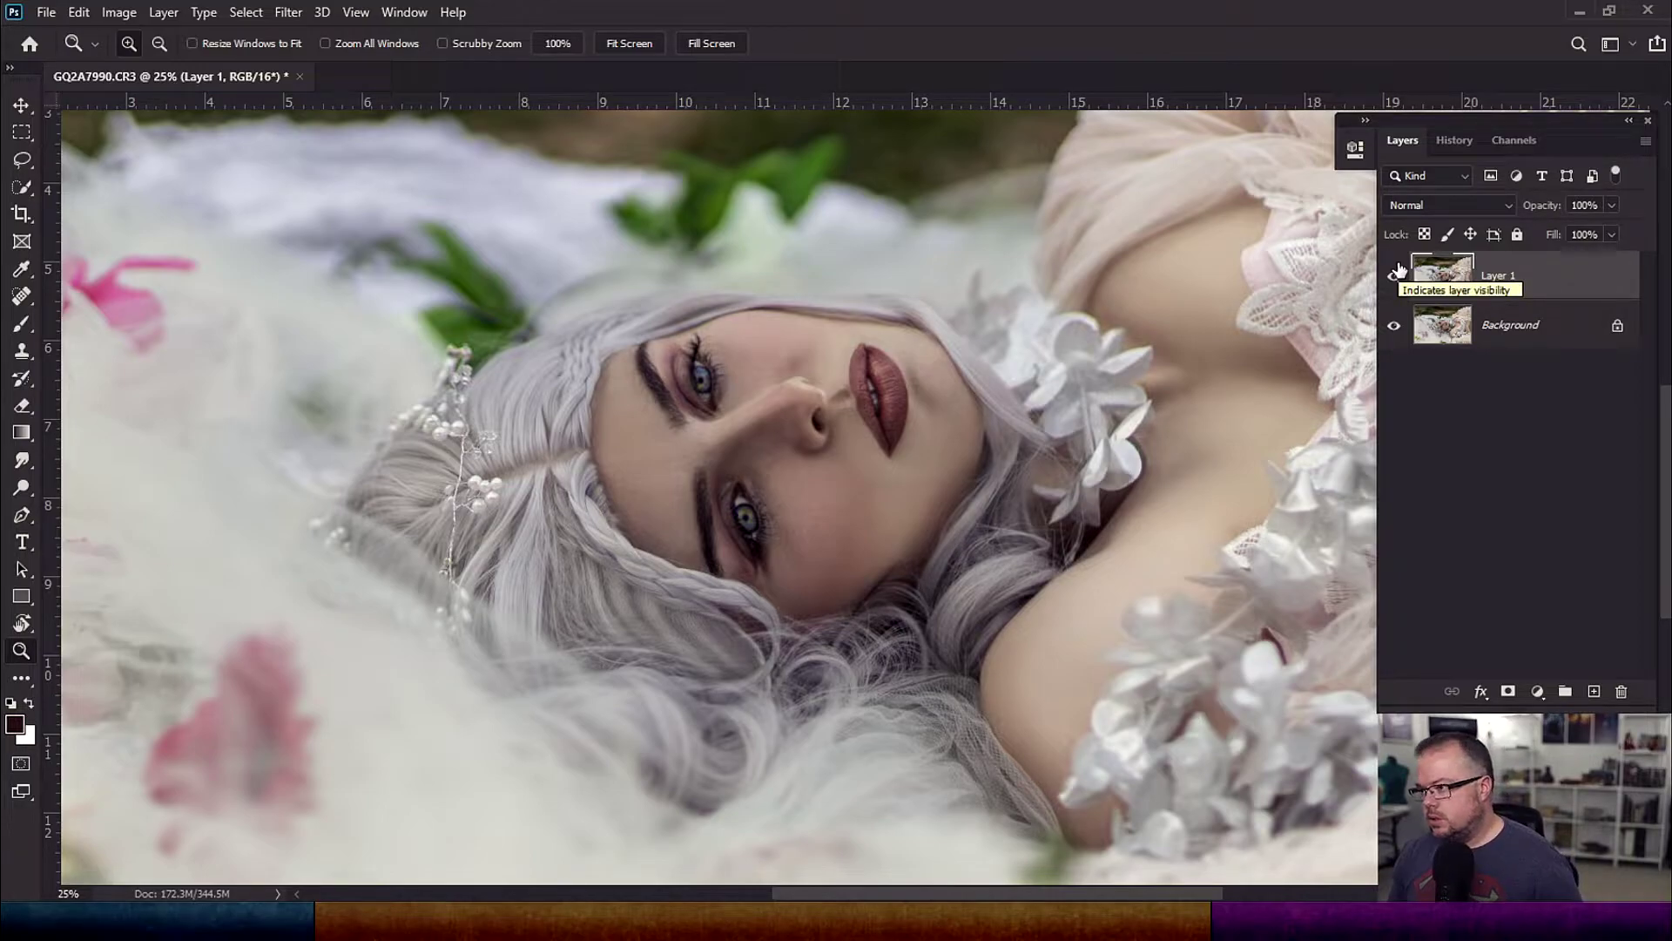
Hide Layer 1 with a black layer mask and prepare a white brush of size 300 at 100% flow
alt+click(1507, 692)
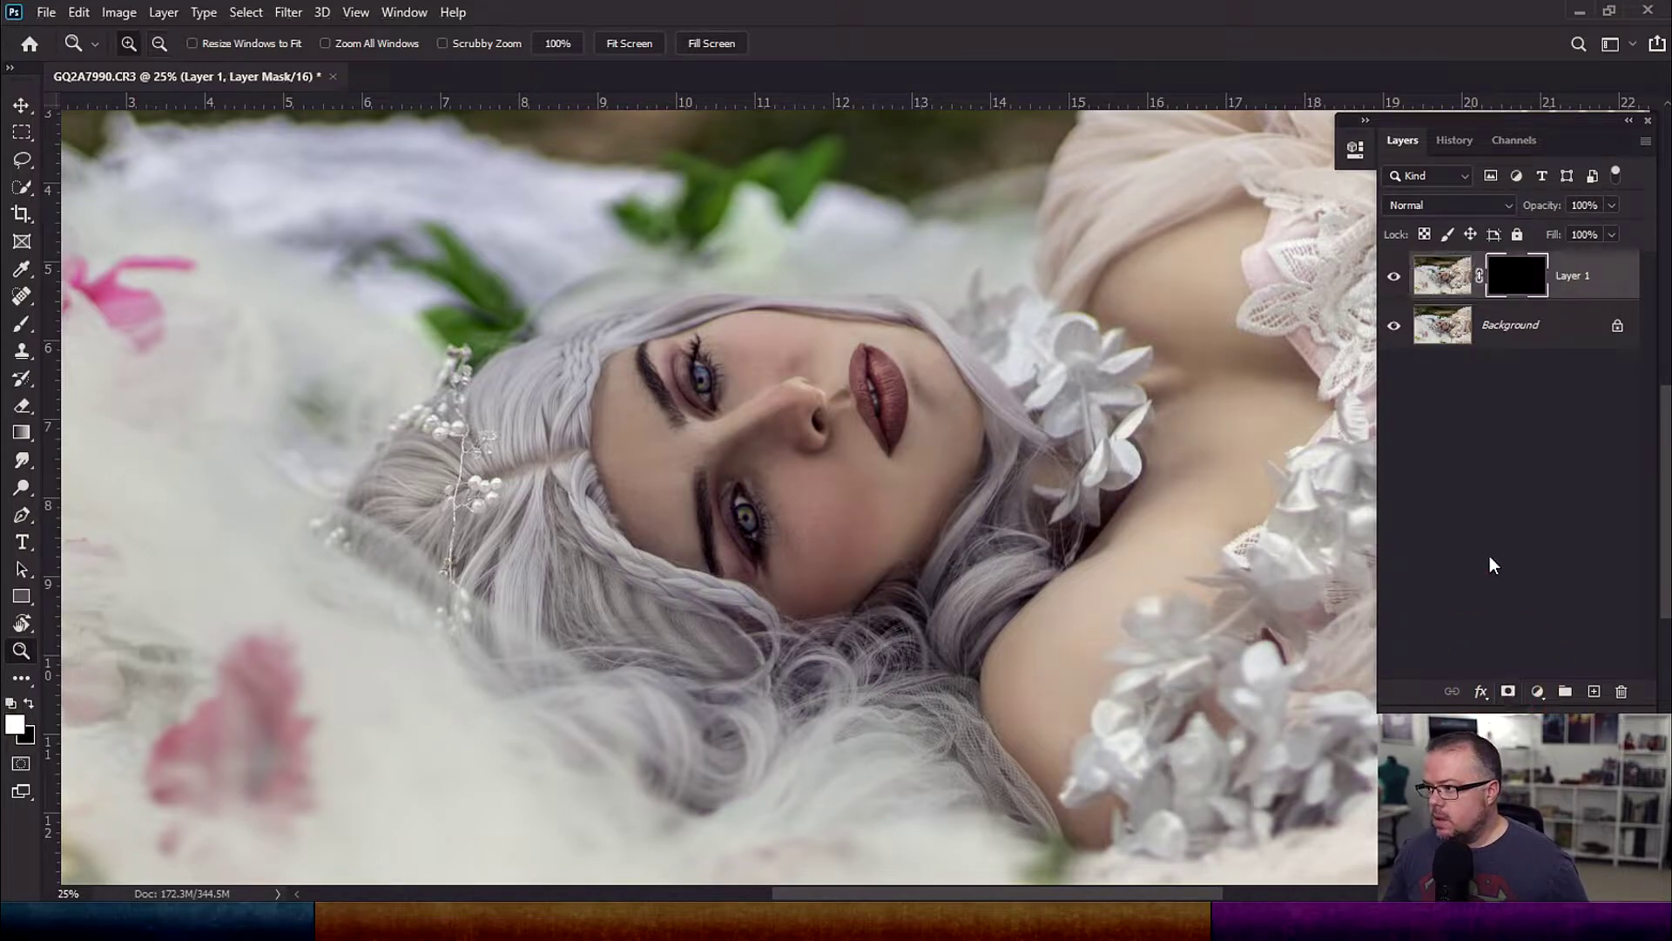
key(b)
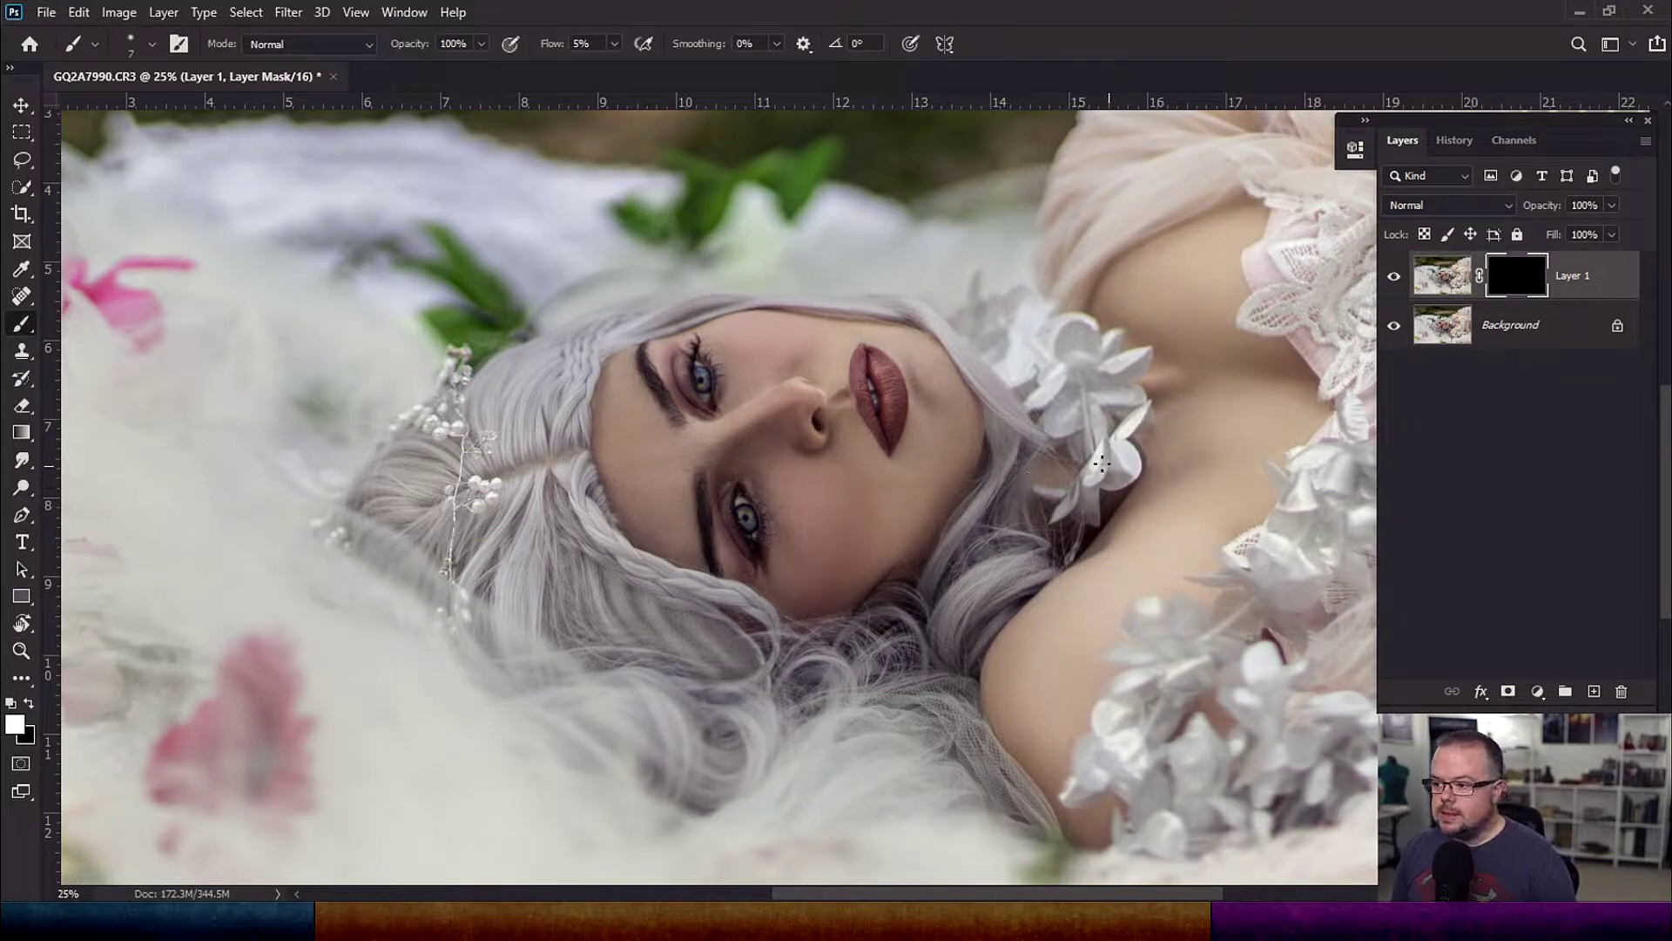
key(bracketright)
key(bracketright)
key(bracketright)
key(bracketright)
key(bracketright)
key(bracketright)
key(bracketright)
key(bracketright)
key(bracketright)
key(bracketright)
key(bracketright)
key(bracketright)
key(bracketright)
key(bracketright)
key(bracketright)
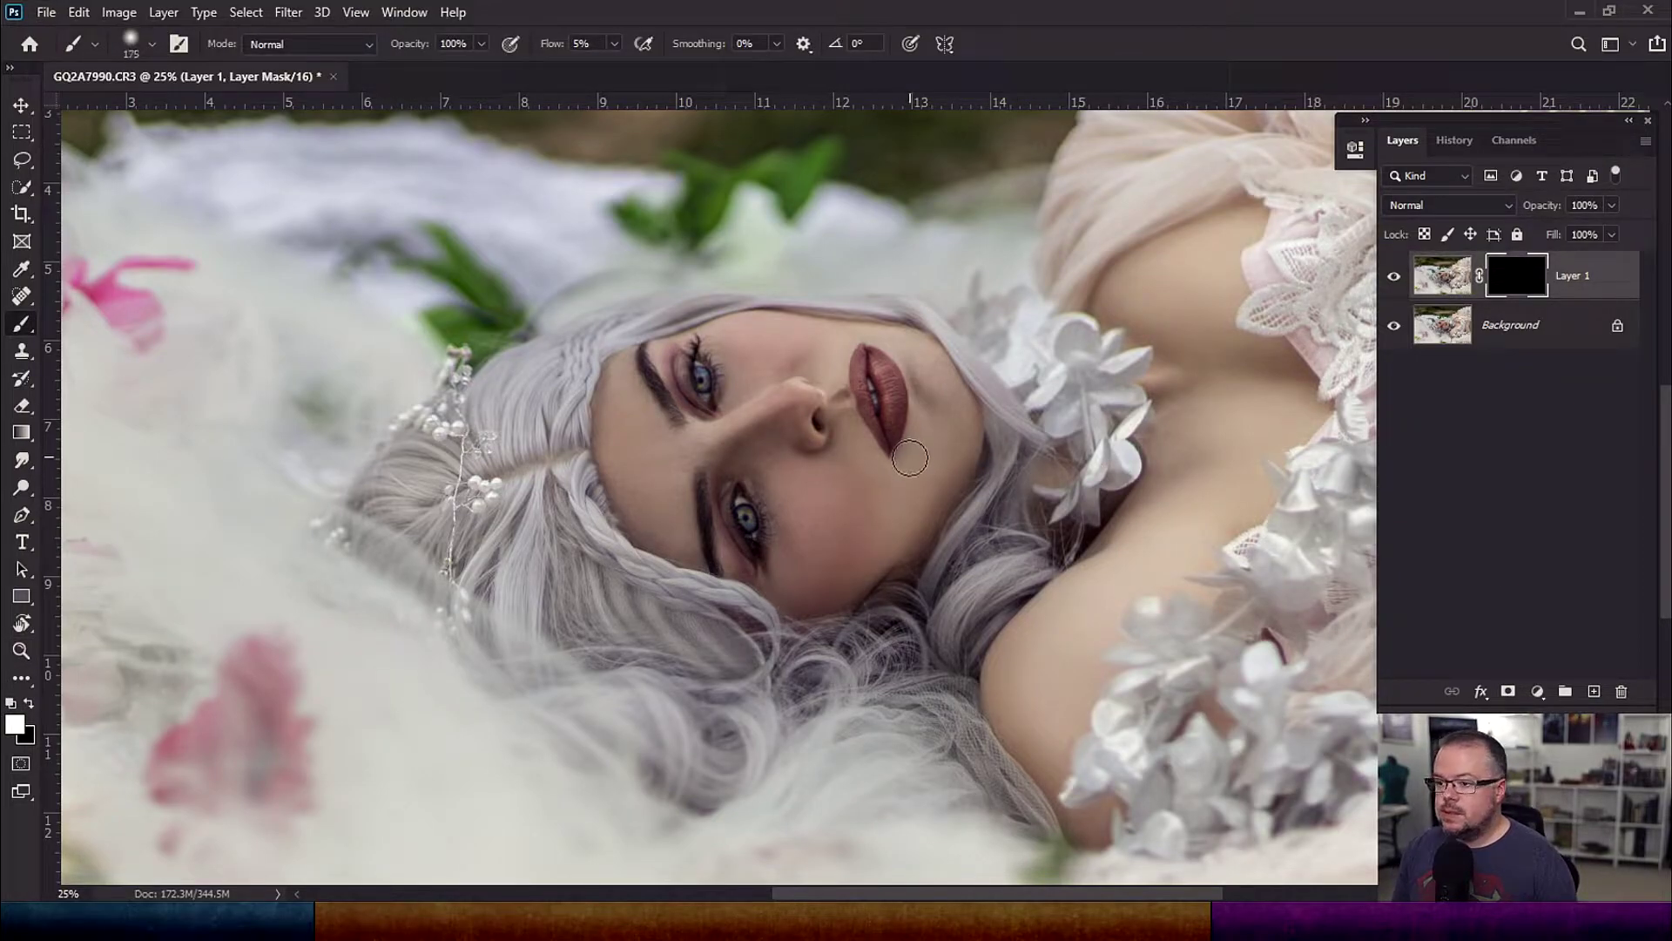
key(shift+0)
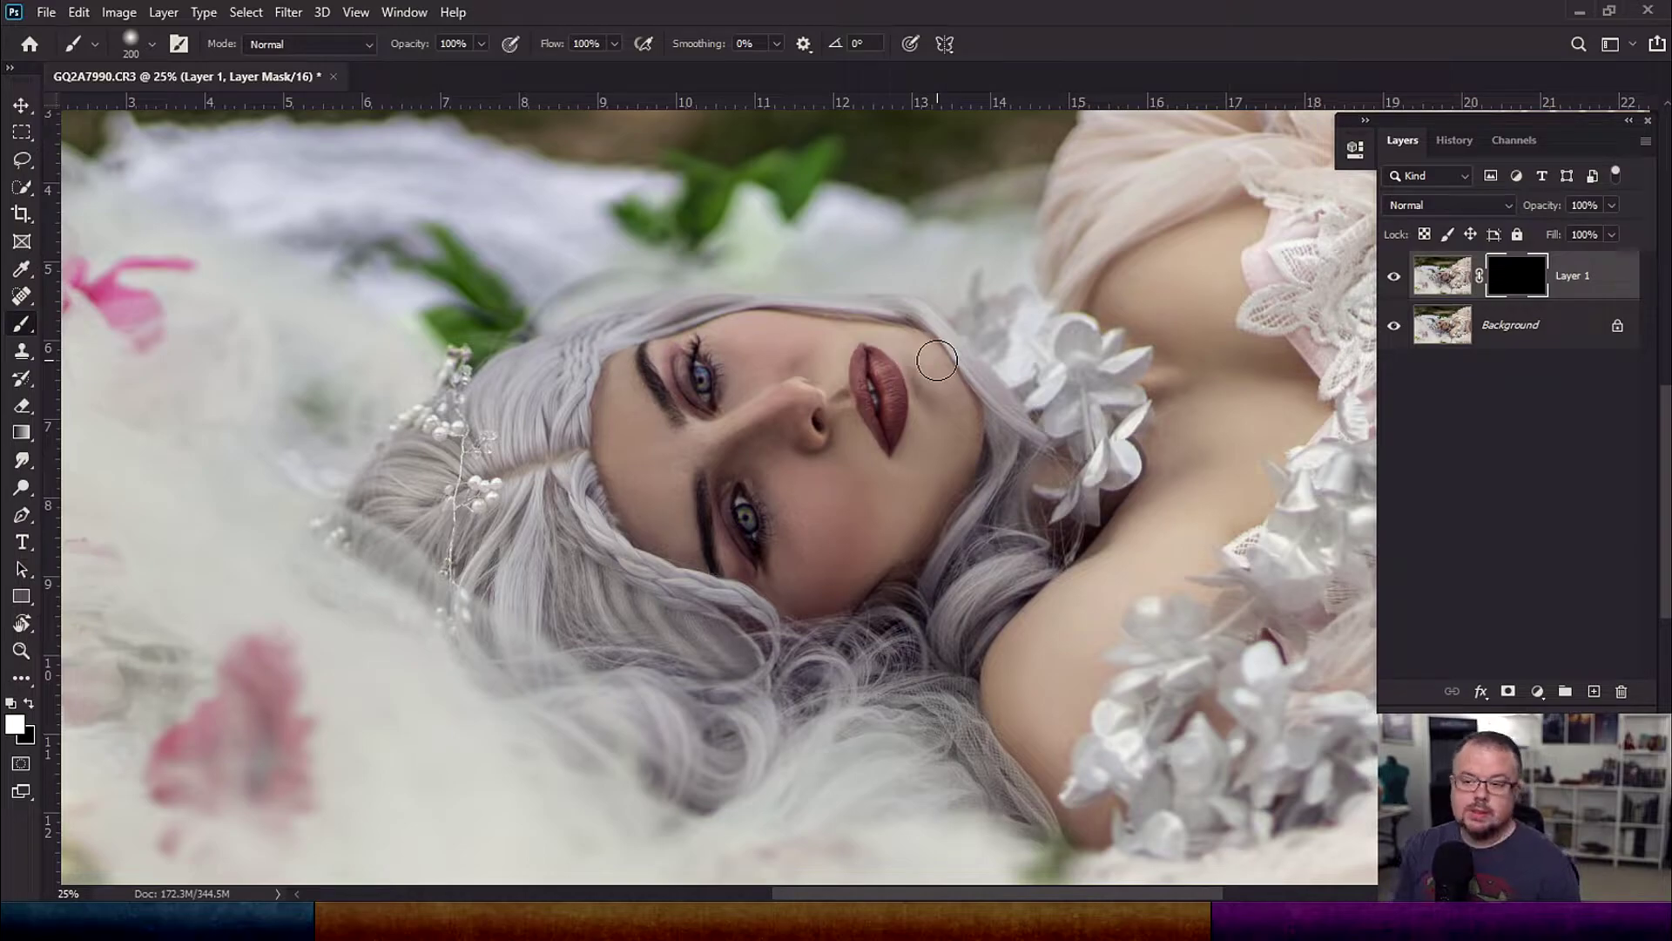
key(bracketright)
key(bracketright)
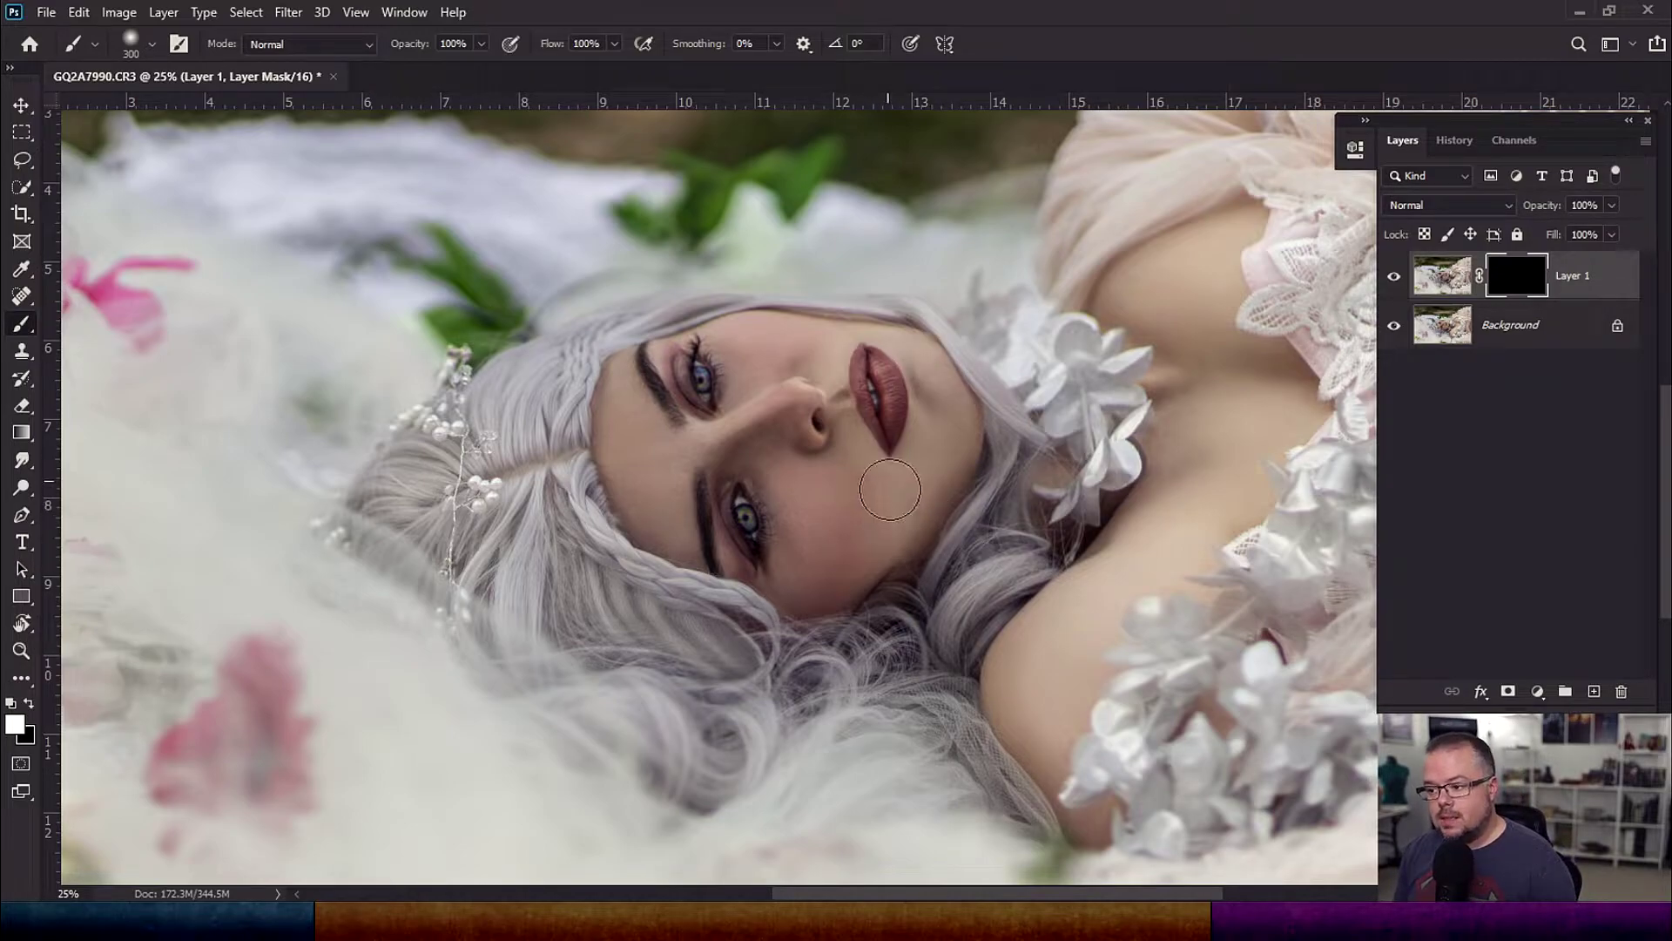
Paint white on the Layer 1 mask over the cheeks and forehead, varying the brush size to fit each facial area
key(bracketleft)
key(bracketleft)
key(bracketleft)
drag(836, 453, 829, 346)
key(bracketright)
key(bracketright)
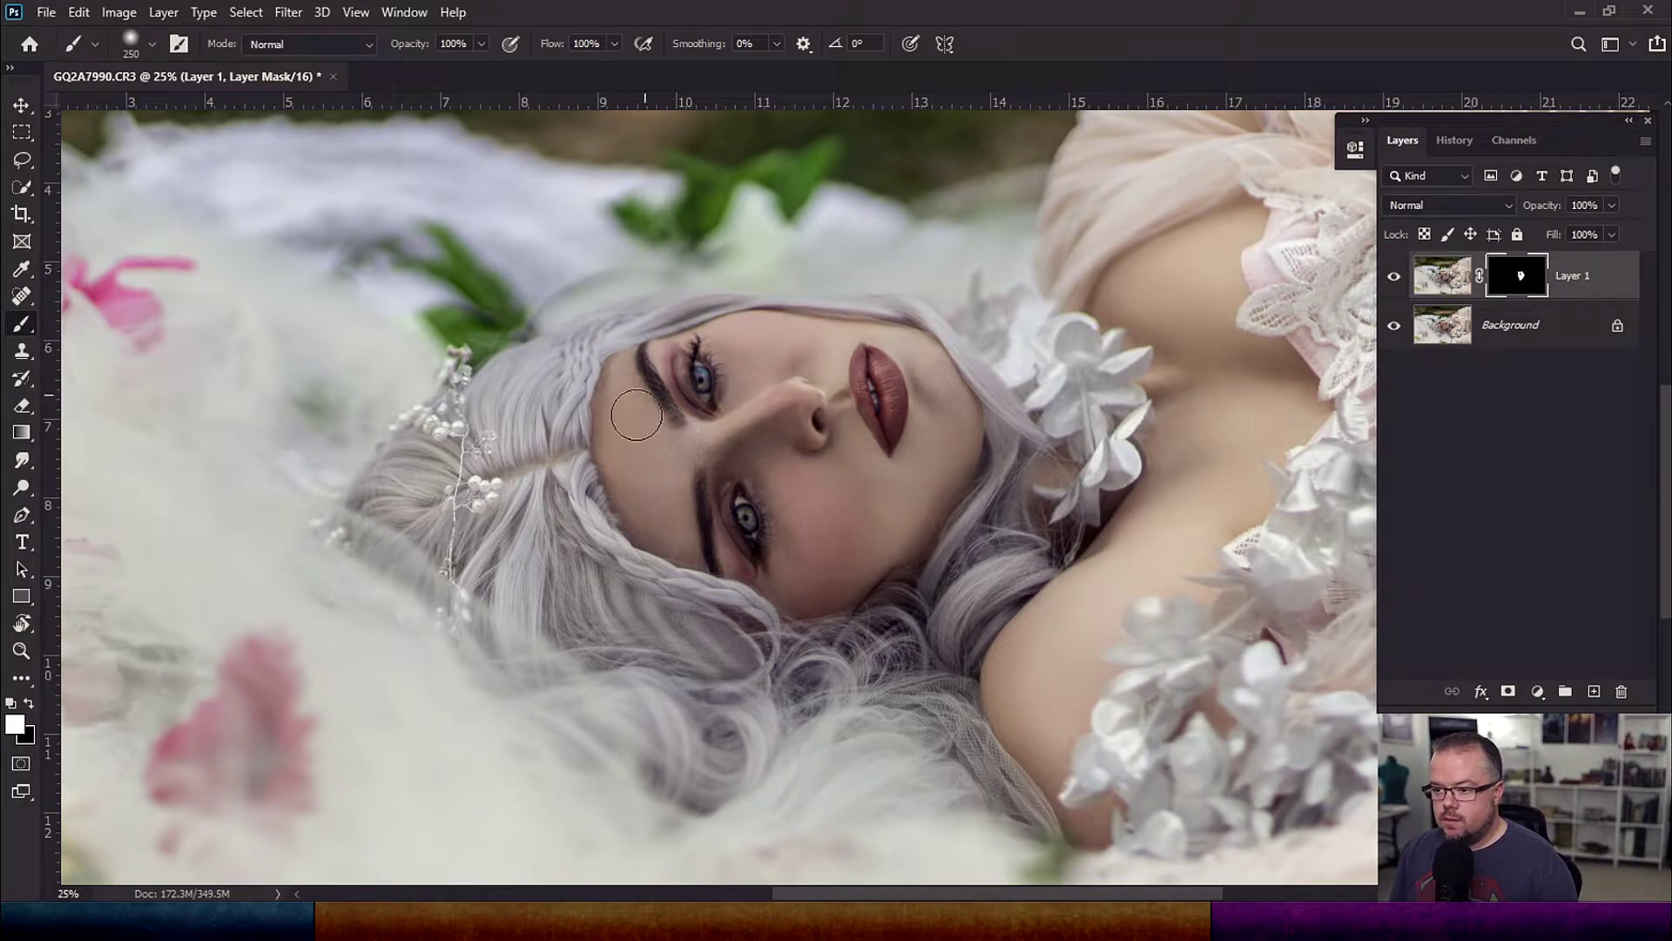
drag(663, 528, 670, 522)
key(bracketleft)
key(bracketleft)
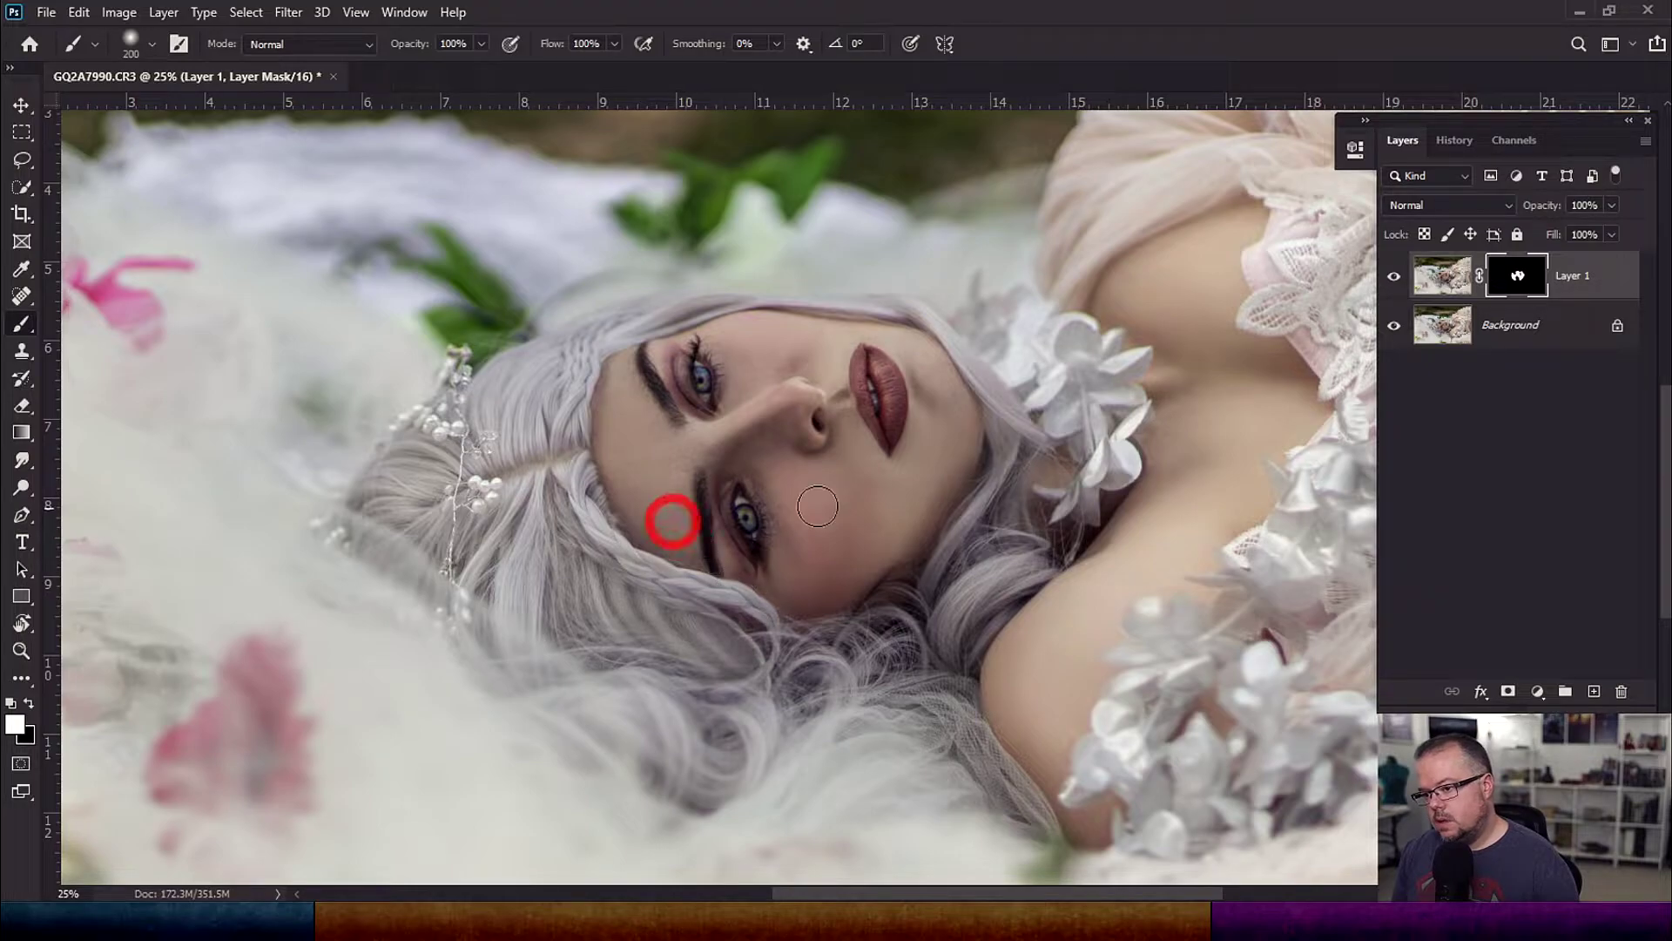
key(bracketright)
key(bracketright)
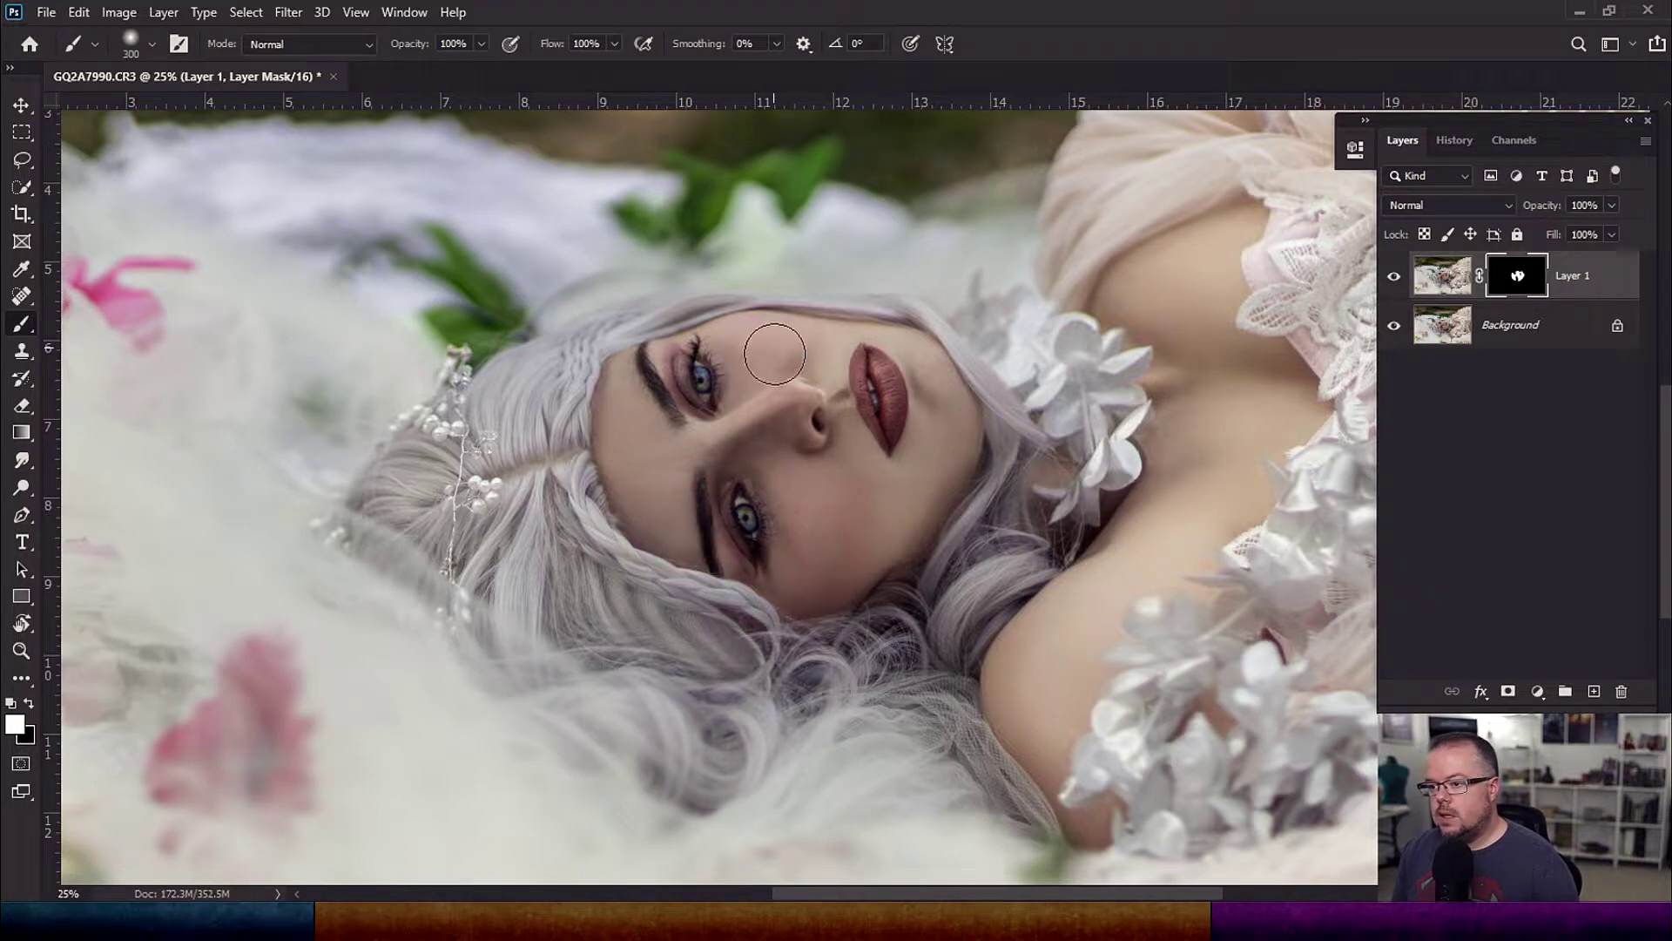
Paint white on the Layer 1 mask over the shoulder, chest, arm and remaining facial skin
drag(1079, 644, 792, 560)
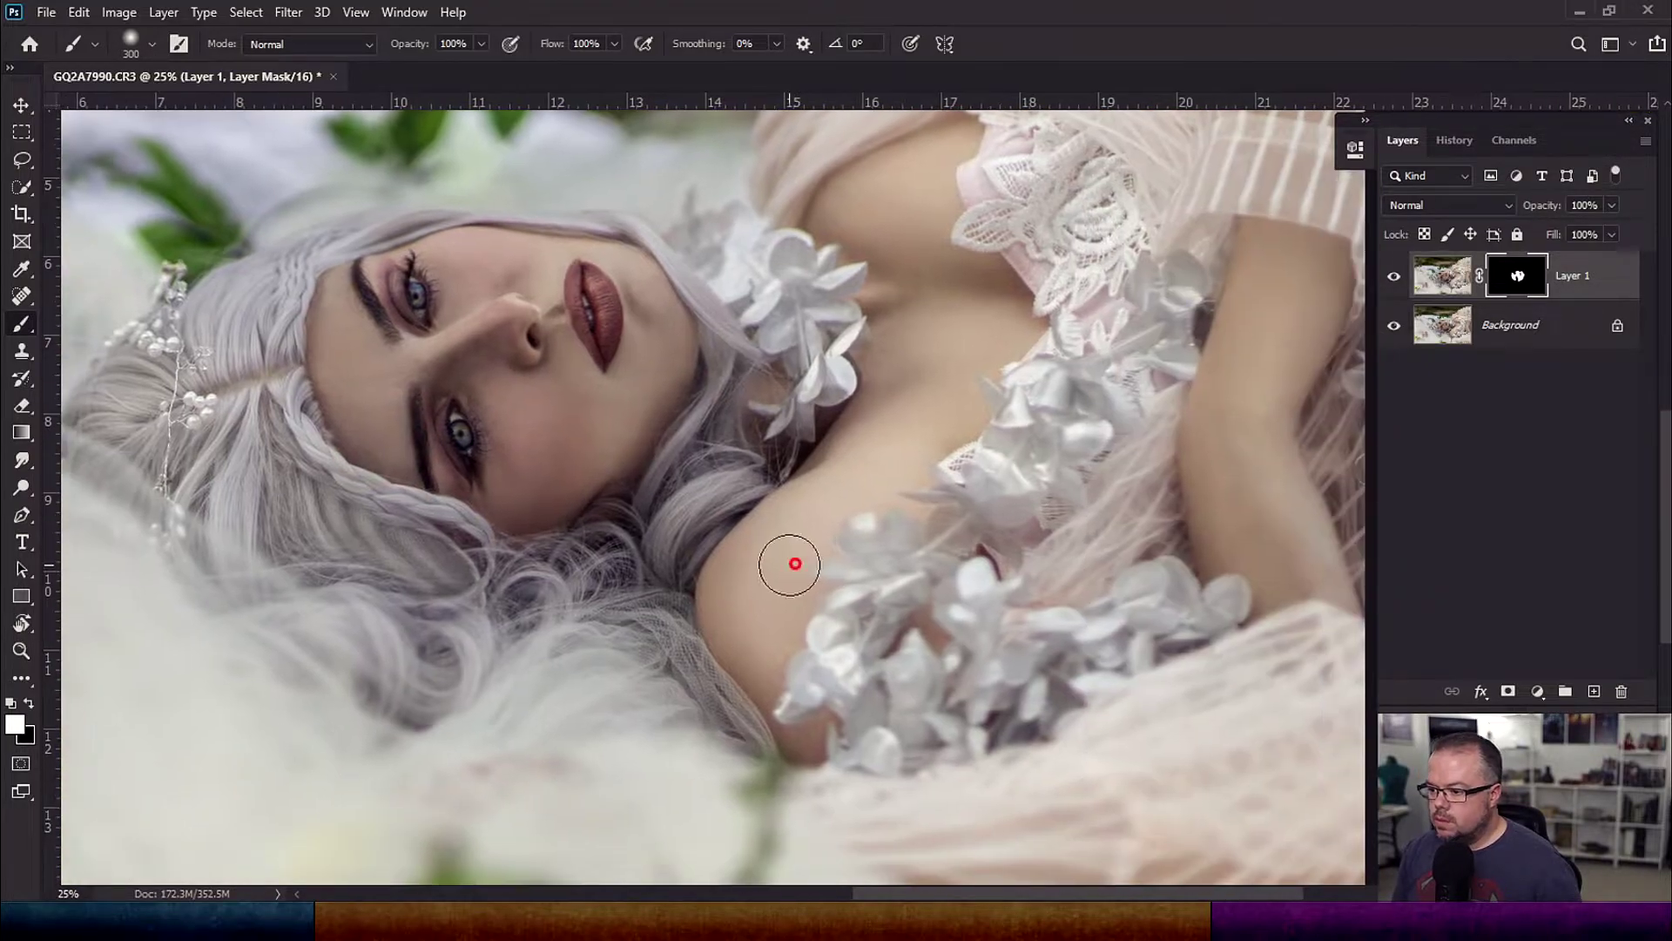
mouse_move(760, 694)
mouse_down()
mouse_move(769, 560)
mouse_move(889, 452)
mouse_up()
drag(956, 363, 853, 633)
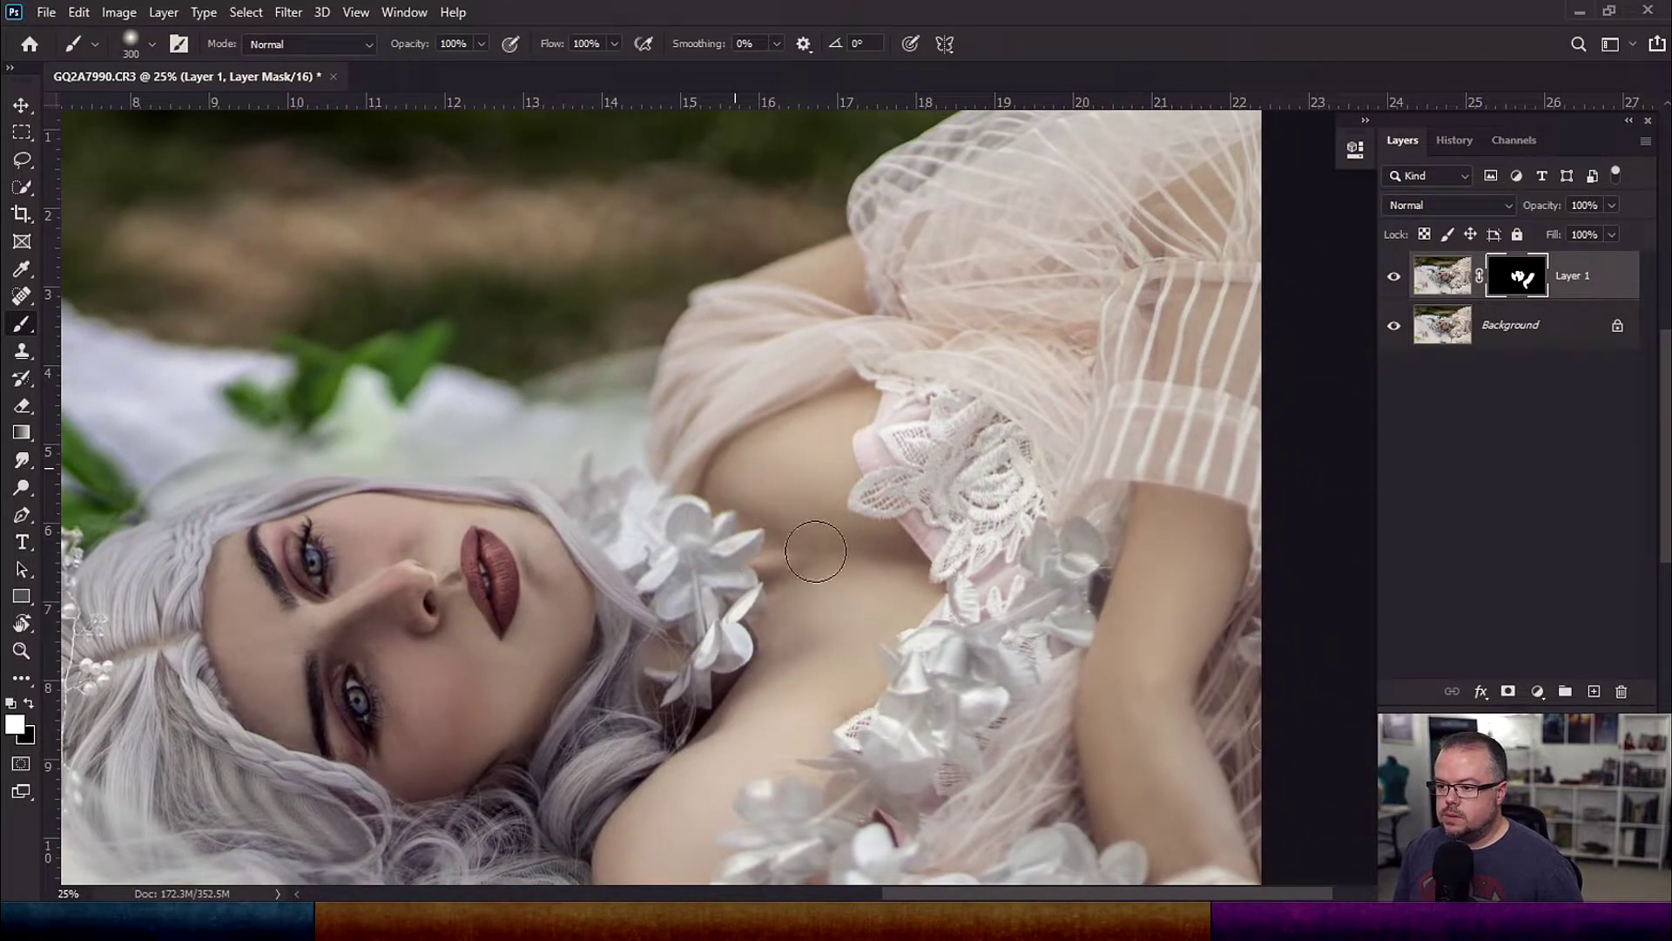
drag(1035, 573, 747, 386)
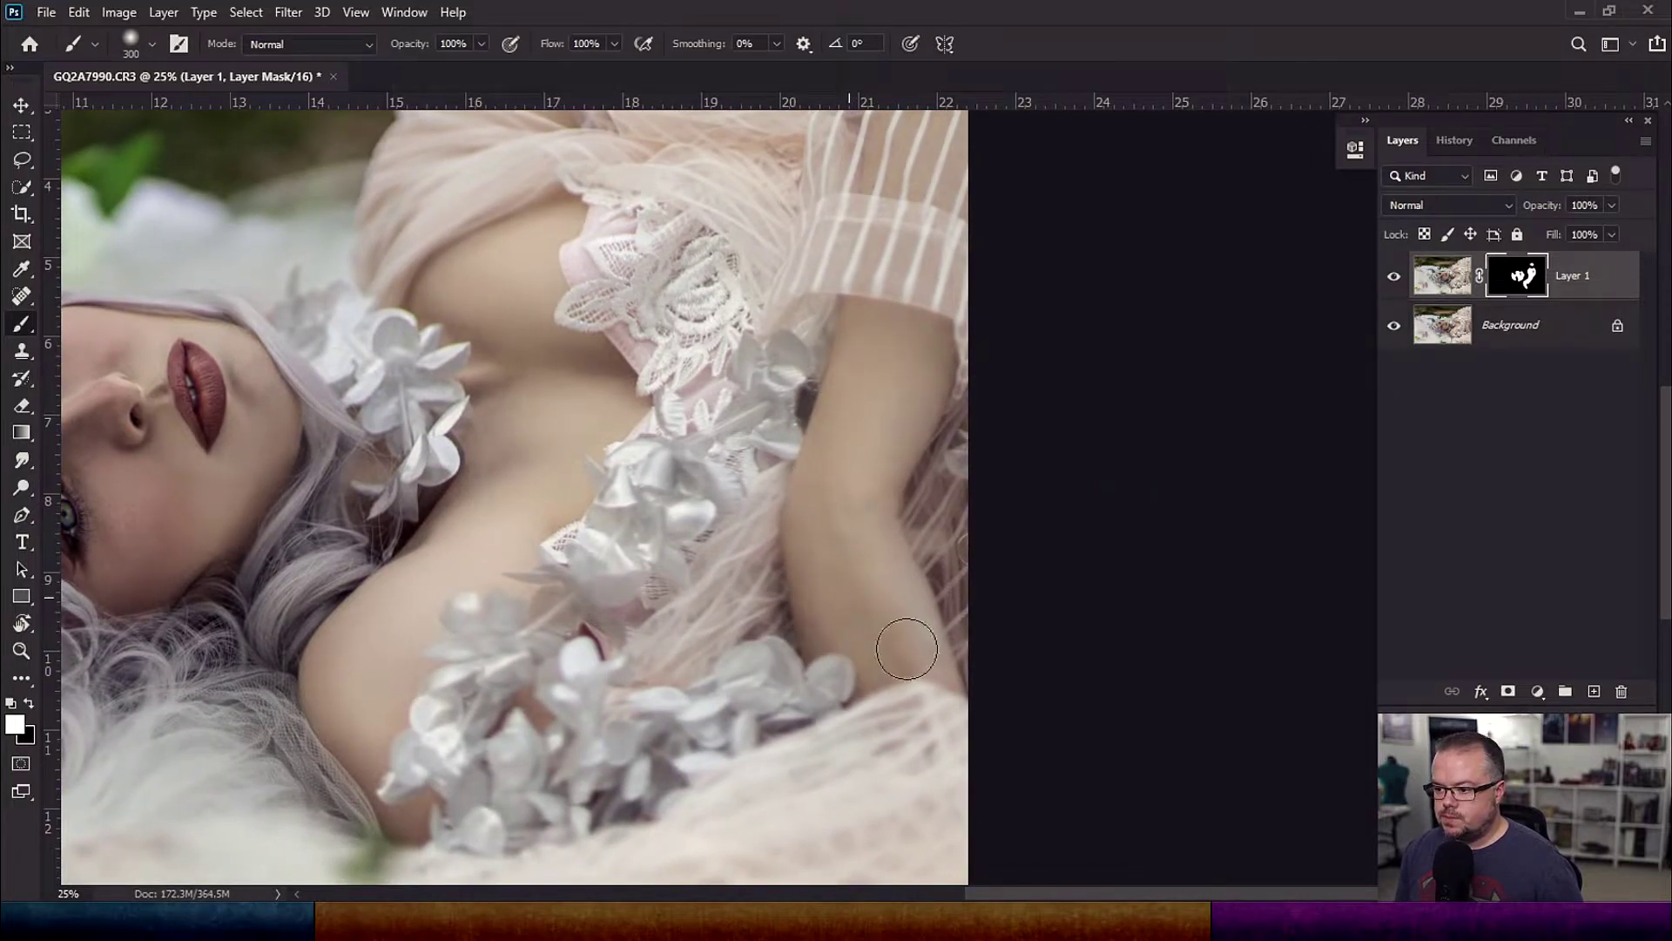
mouse_move(910, 555)
mouse_down()
mouse_move(907, 384)
mouse_move(851, 548)
mouse_move(1038, 698)
mouse_move(1008, 716)
mouse_up()
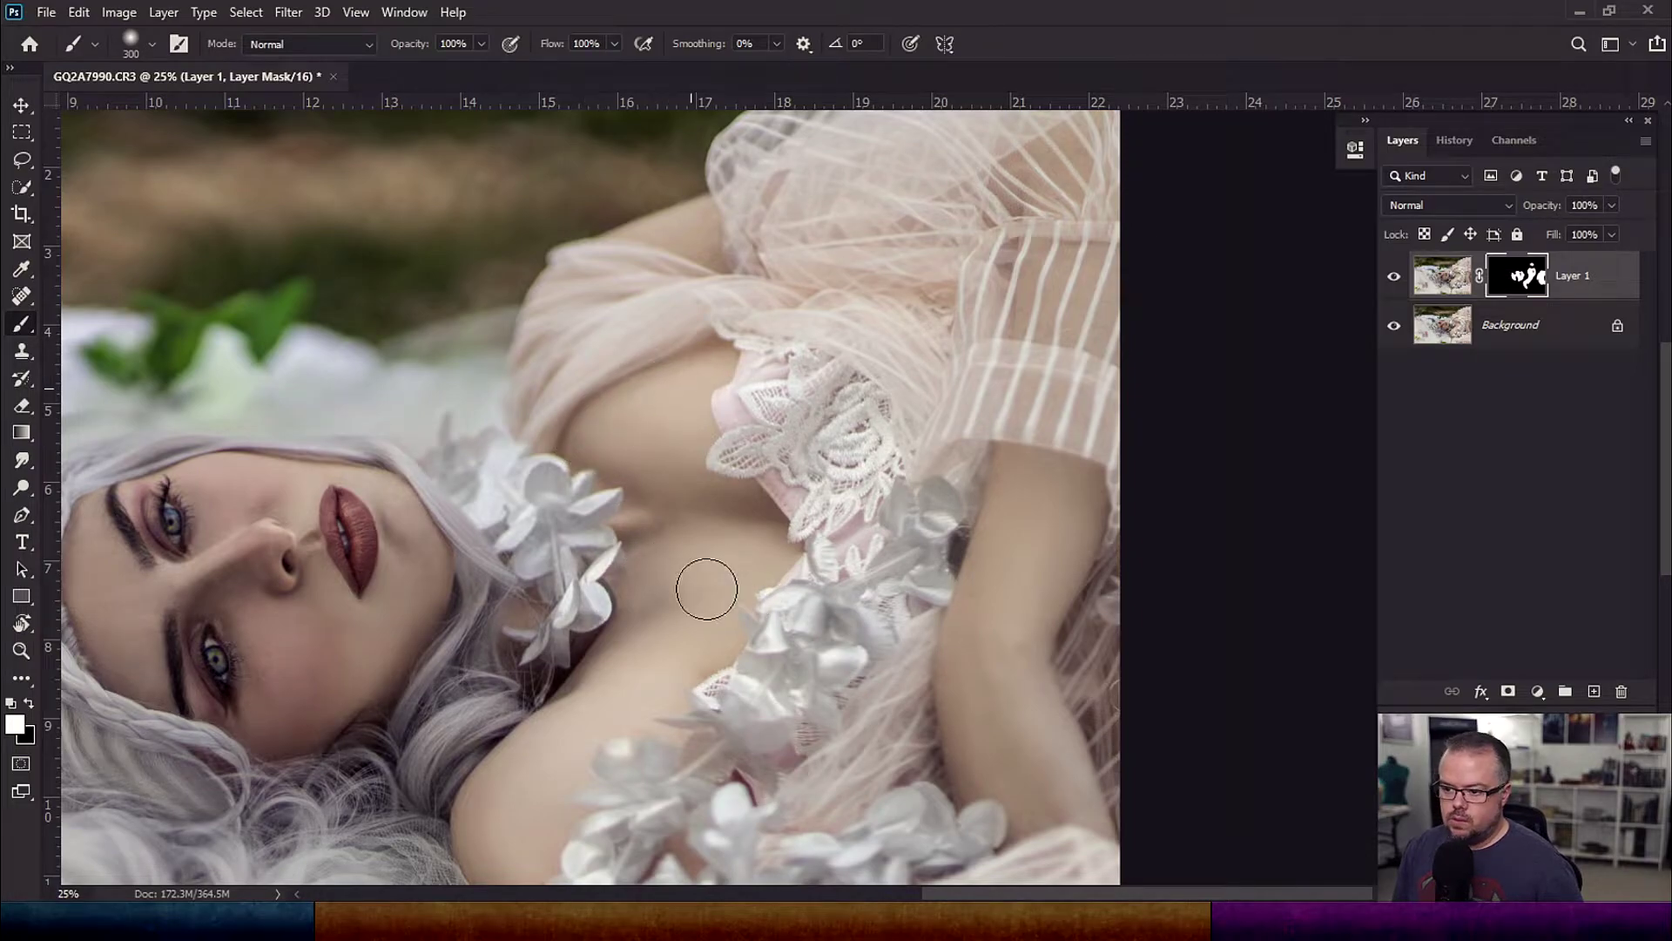
drag(614, 738, 666, 550)
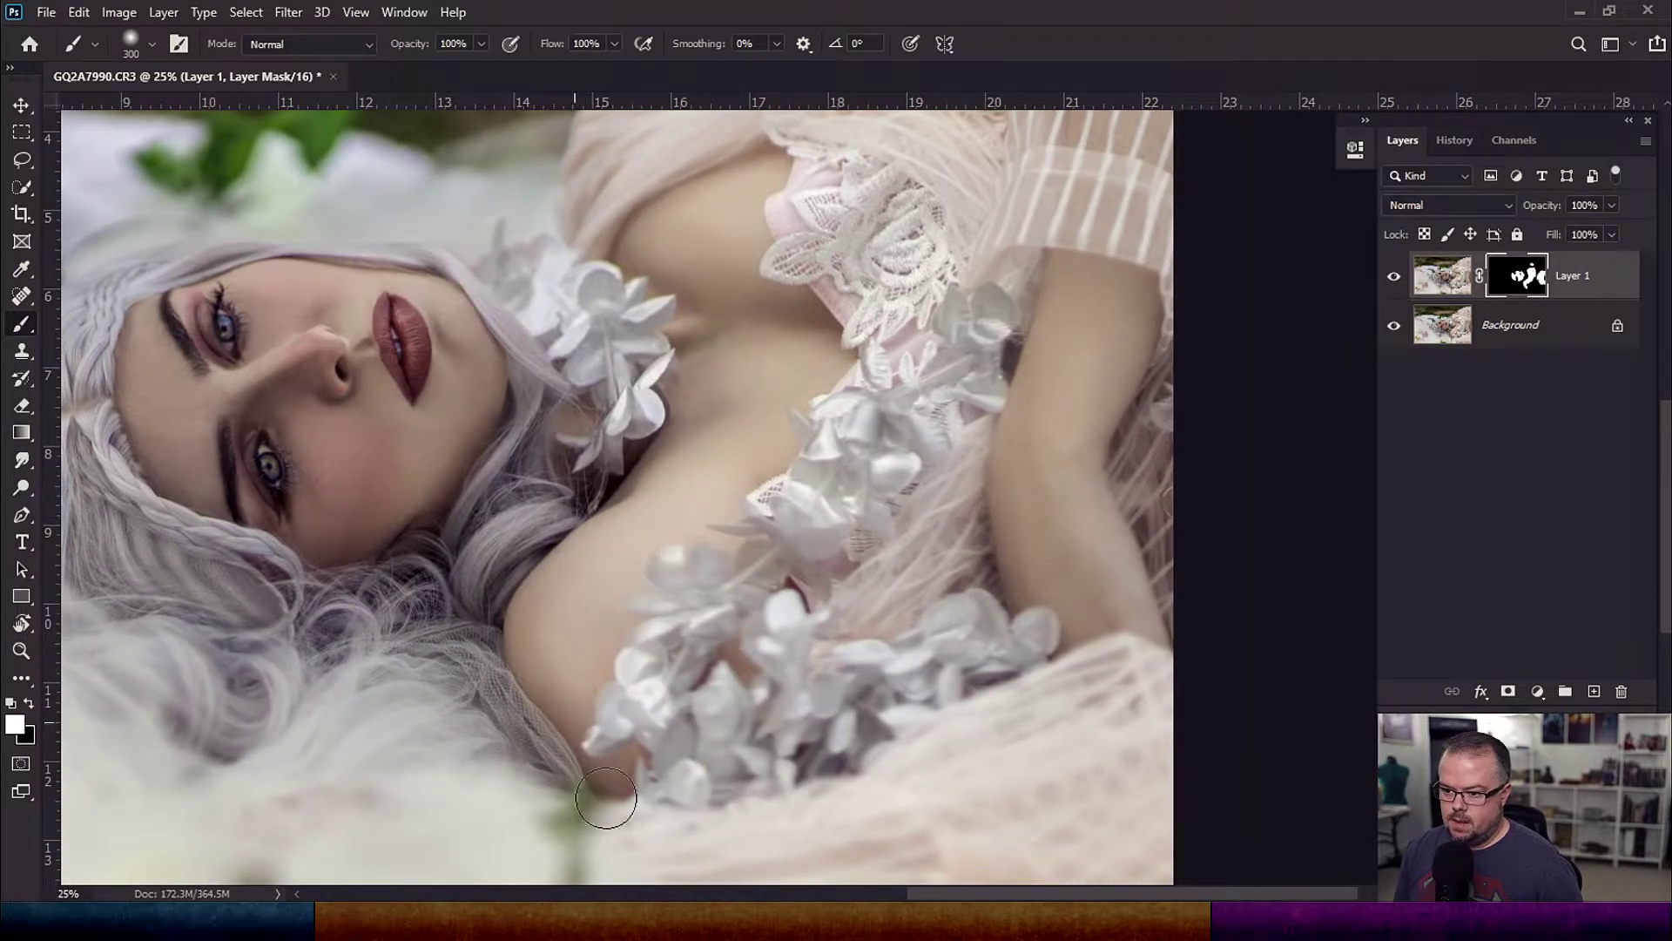
drag(614, 464, 784, 496)
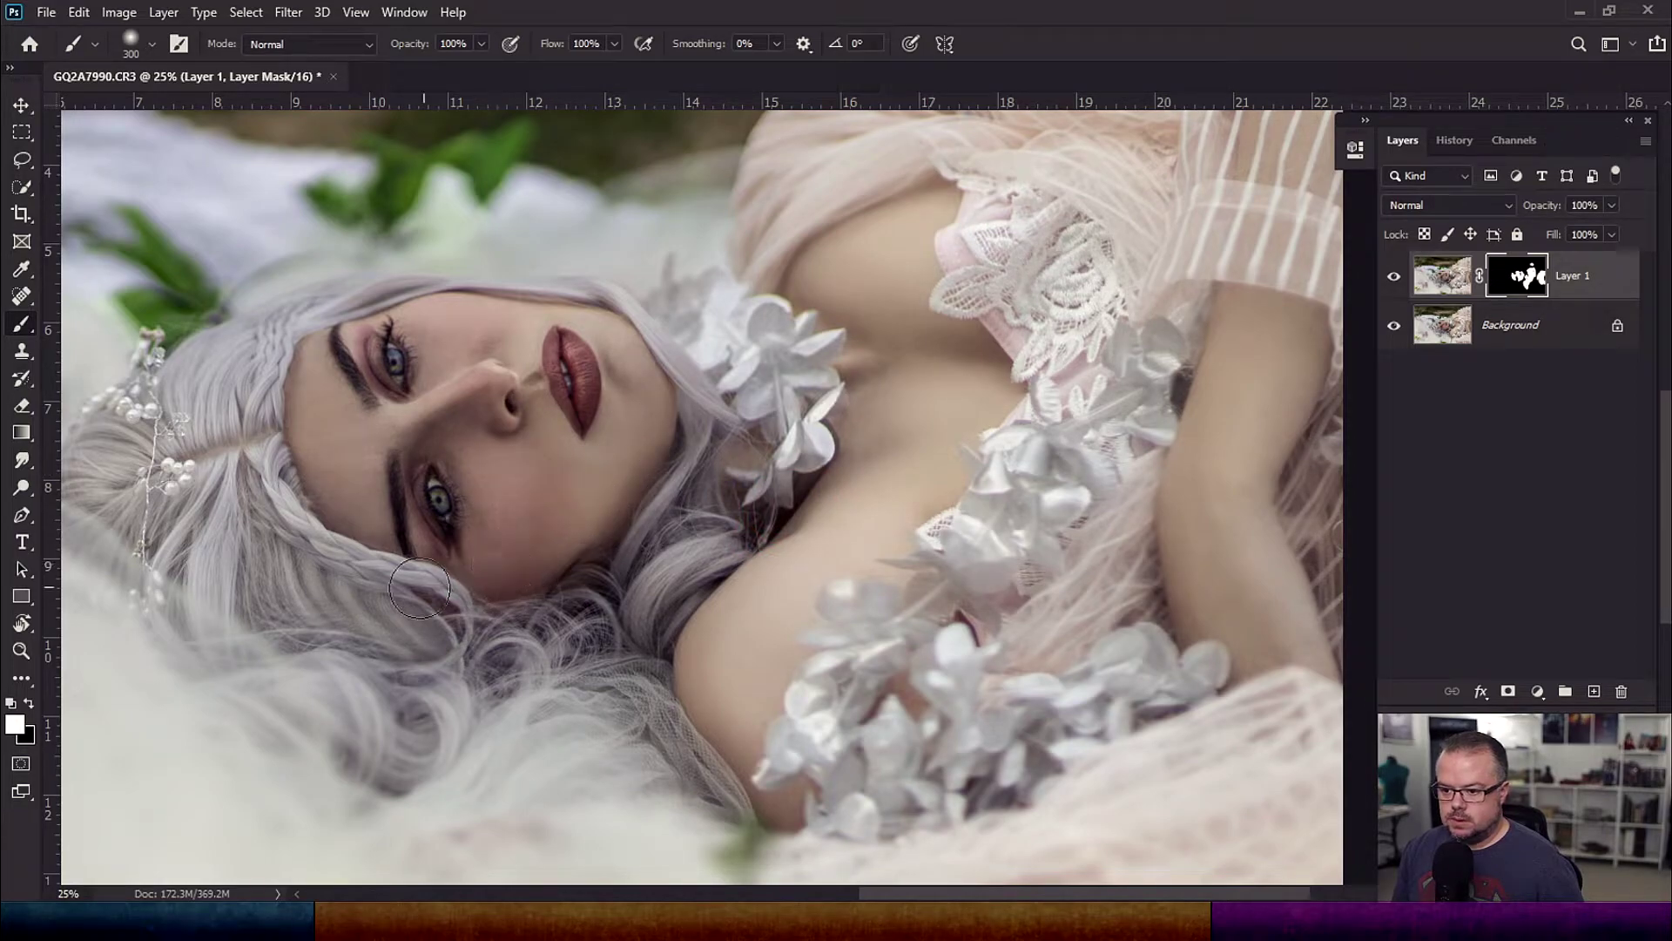
click(303, 321)
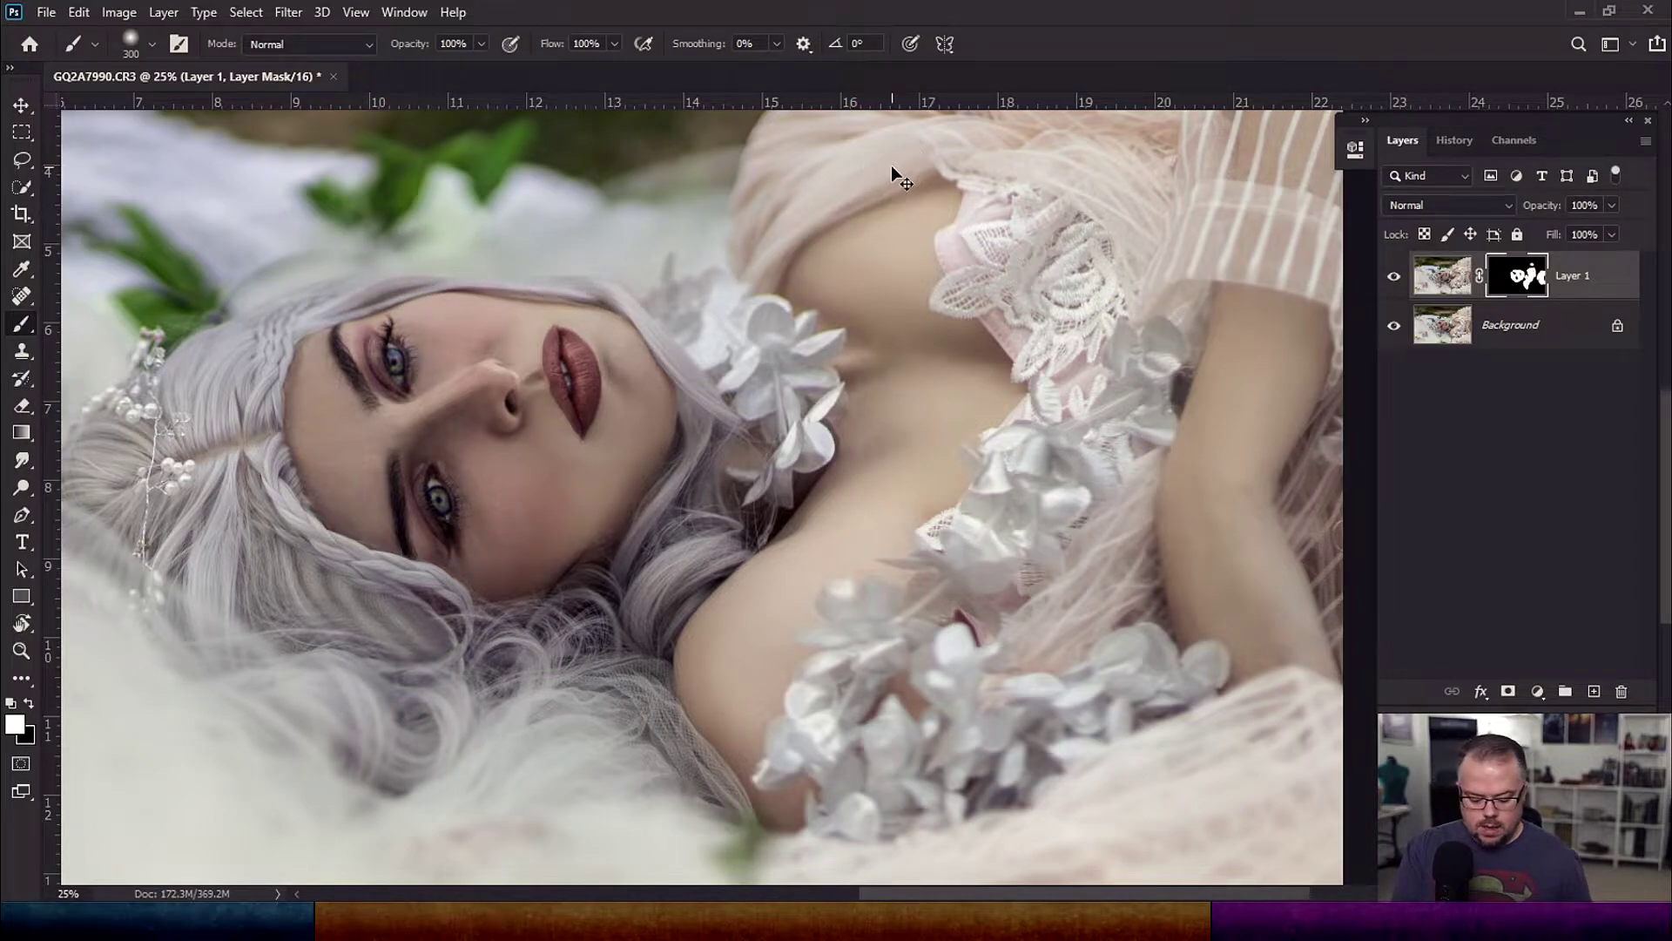
Try saturation boosts of +100 and +59 with a Hue/Saturation adjustment layer, and delete that layer
scroll(891, 167, down, 2)
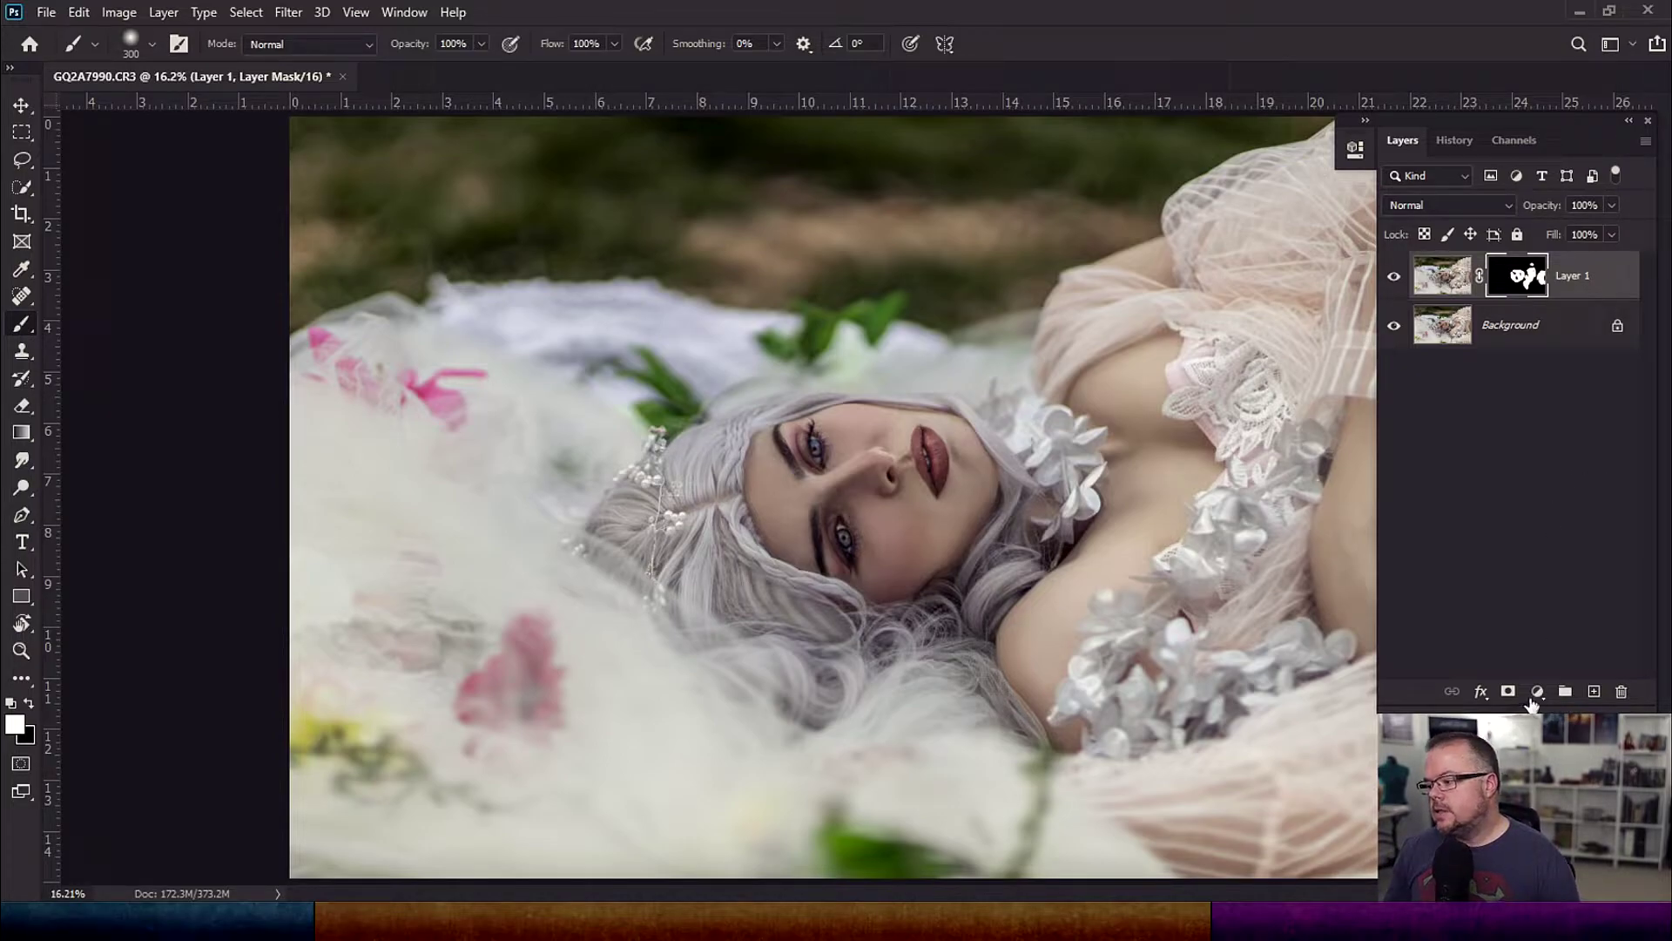
click(1535, 694)
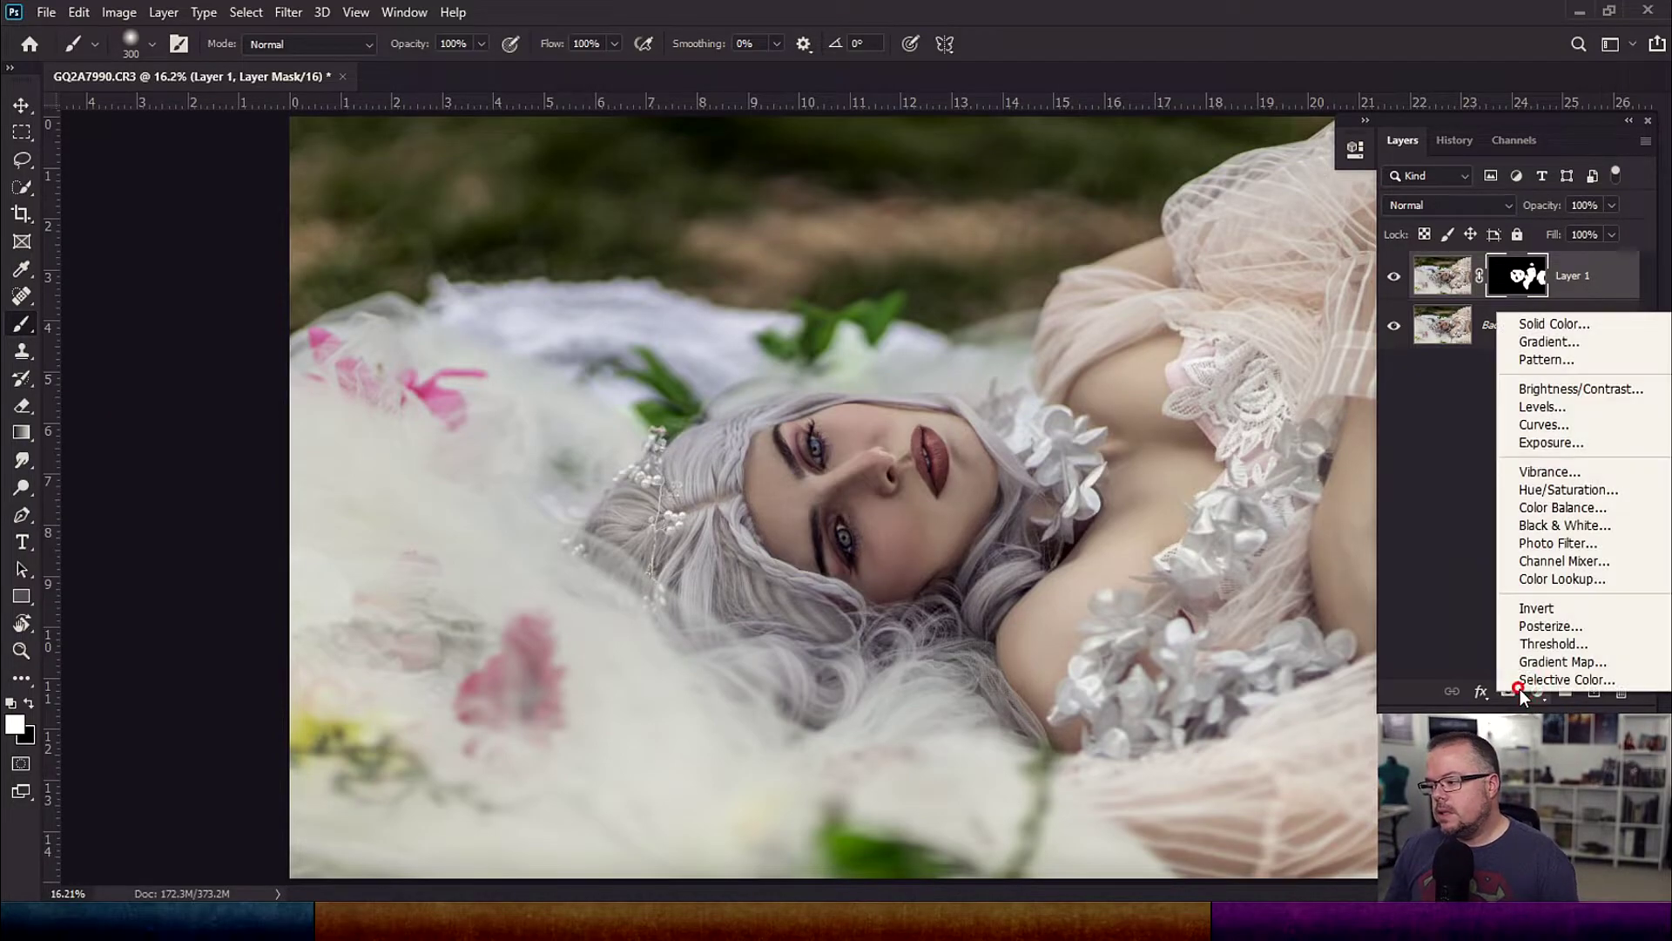
click(1541, 492)
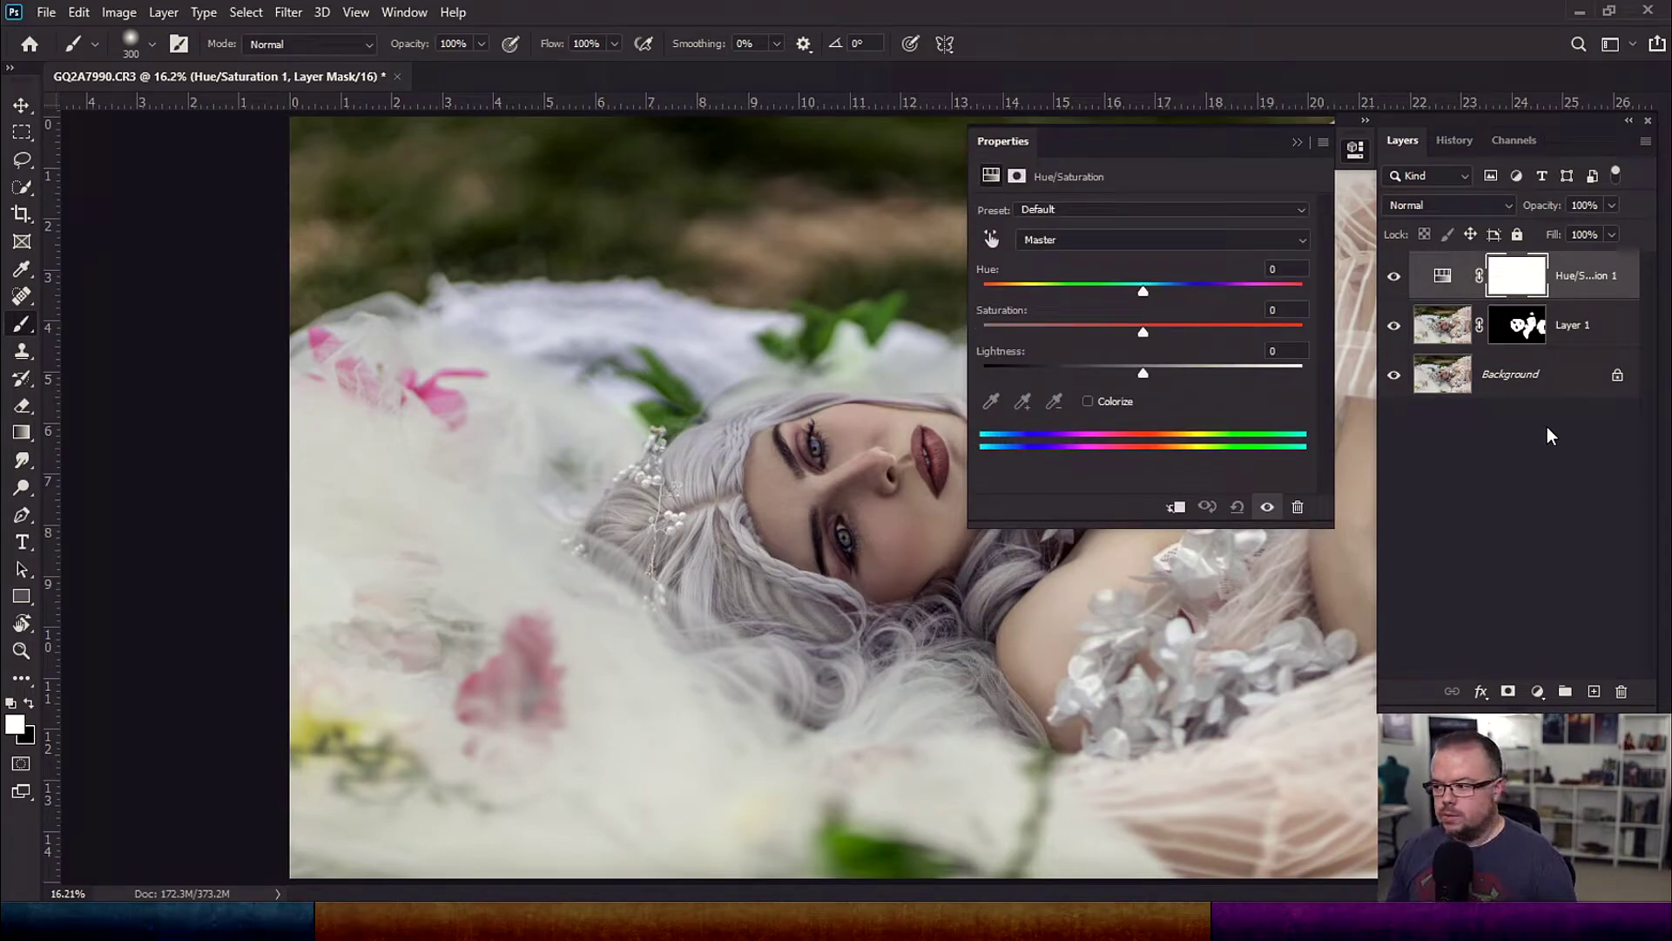
drag(1143, 330, 1302, 332)
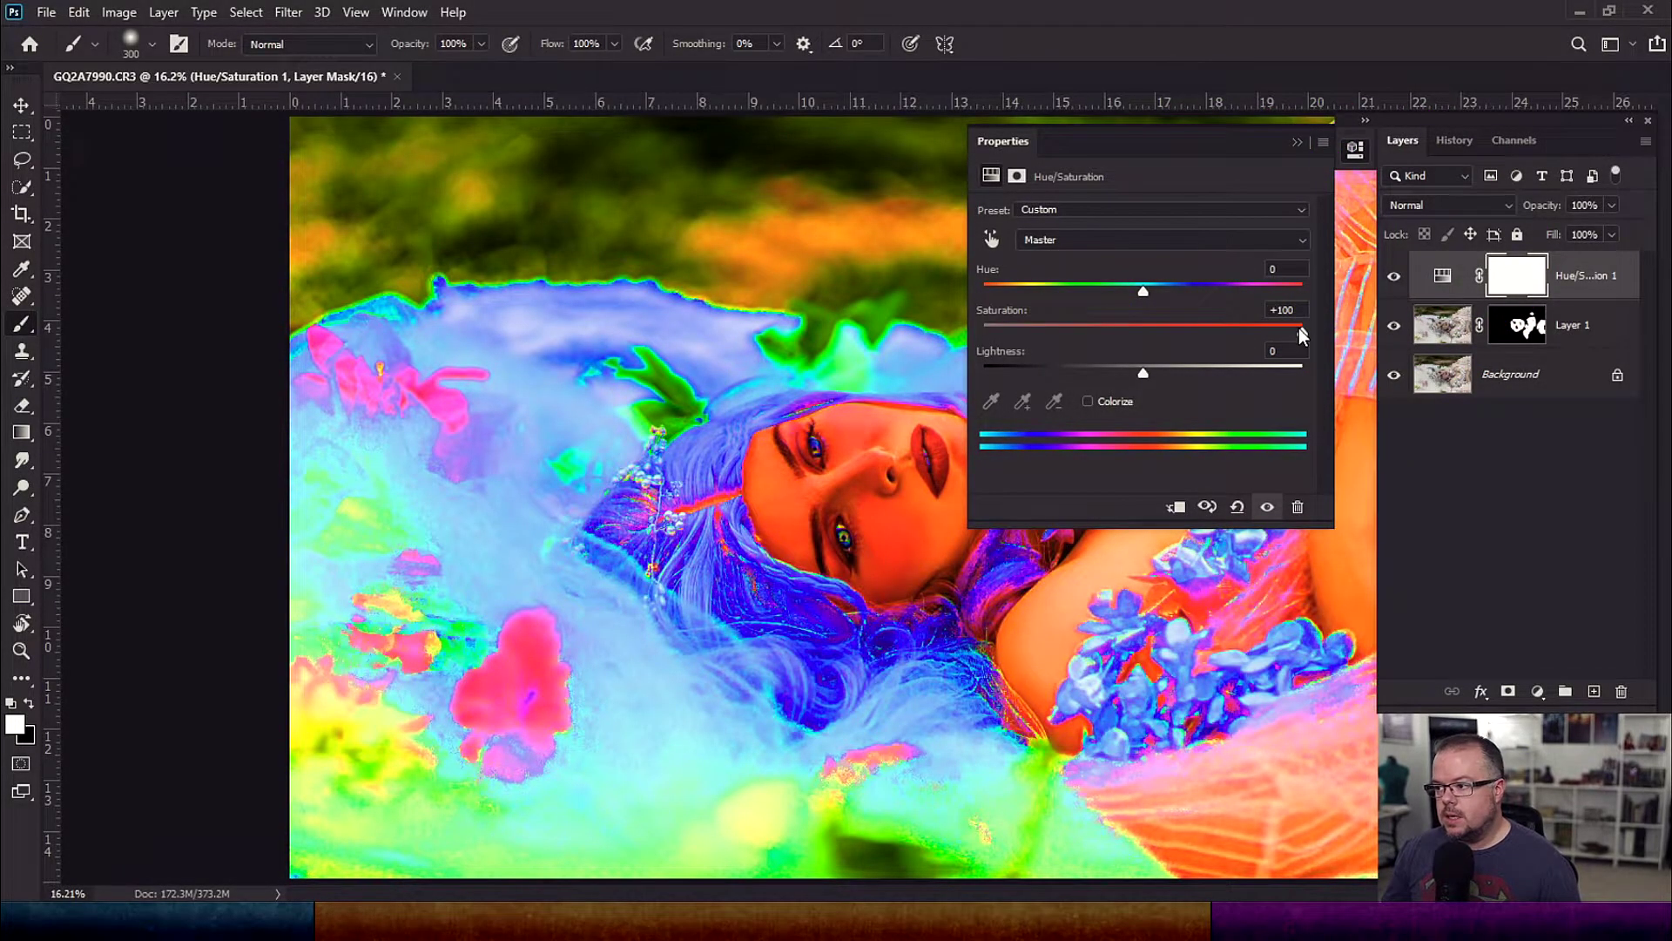
drag(1298, 328, 1143, 336)
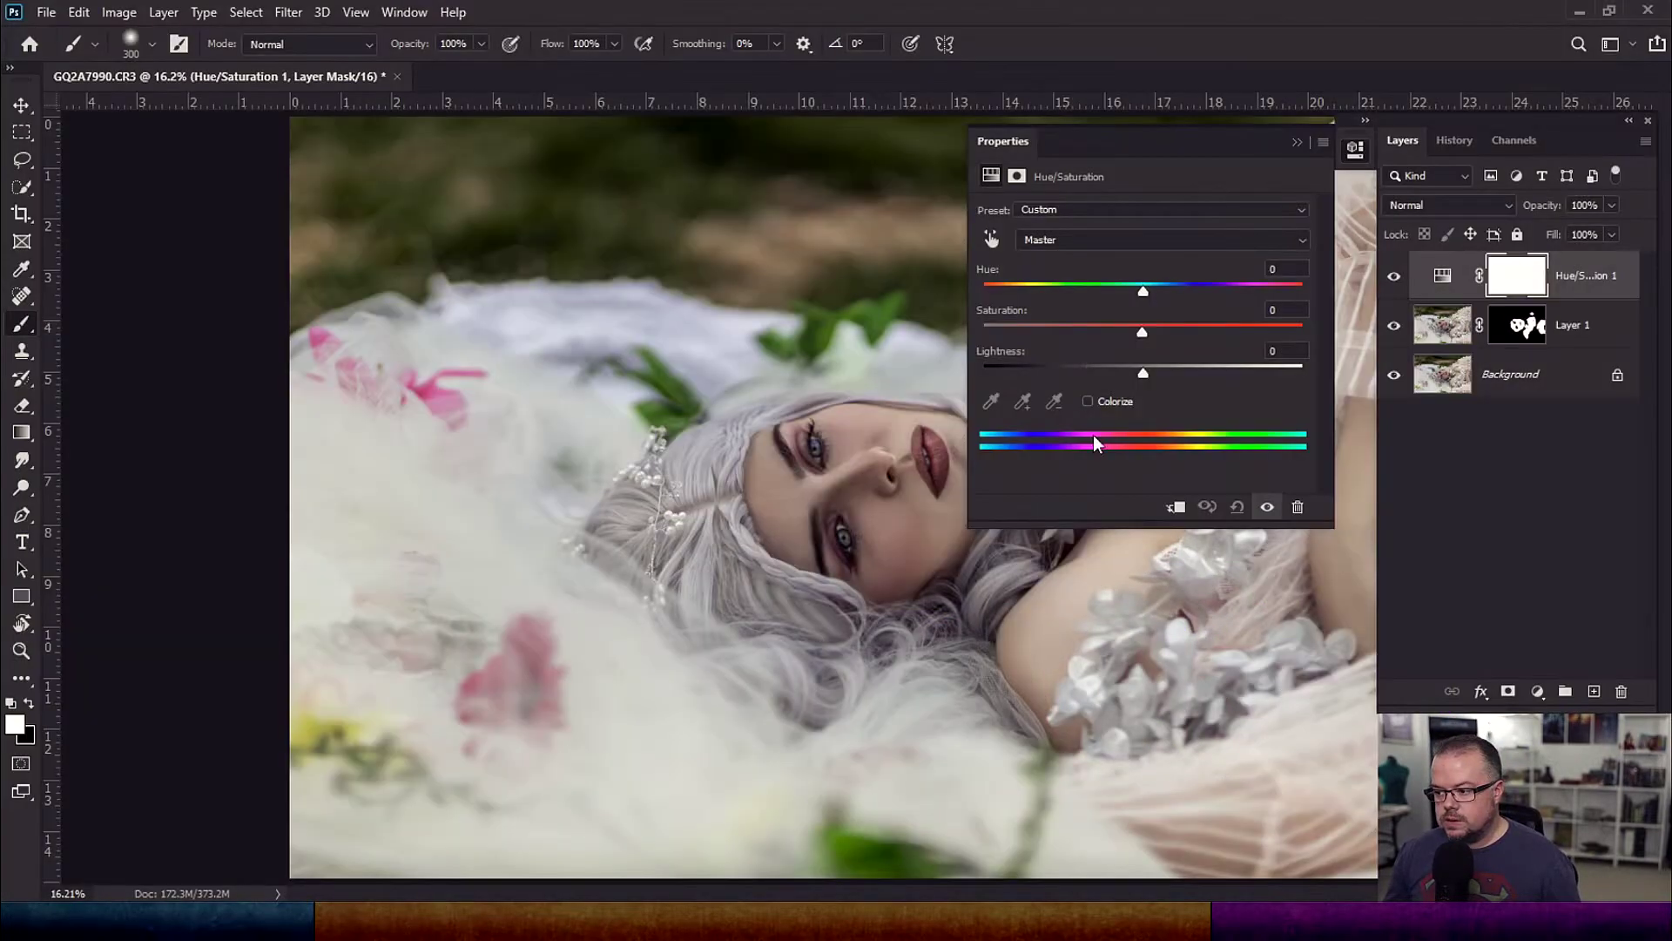
drag(1143, 324, 1236, 329)
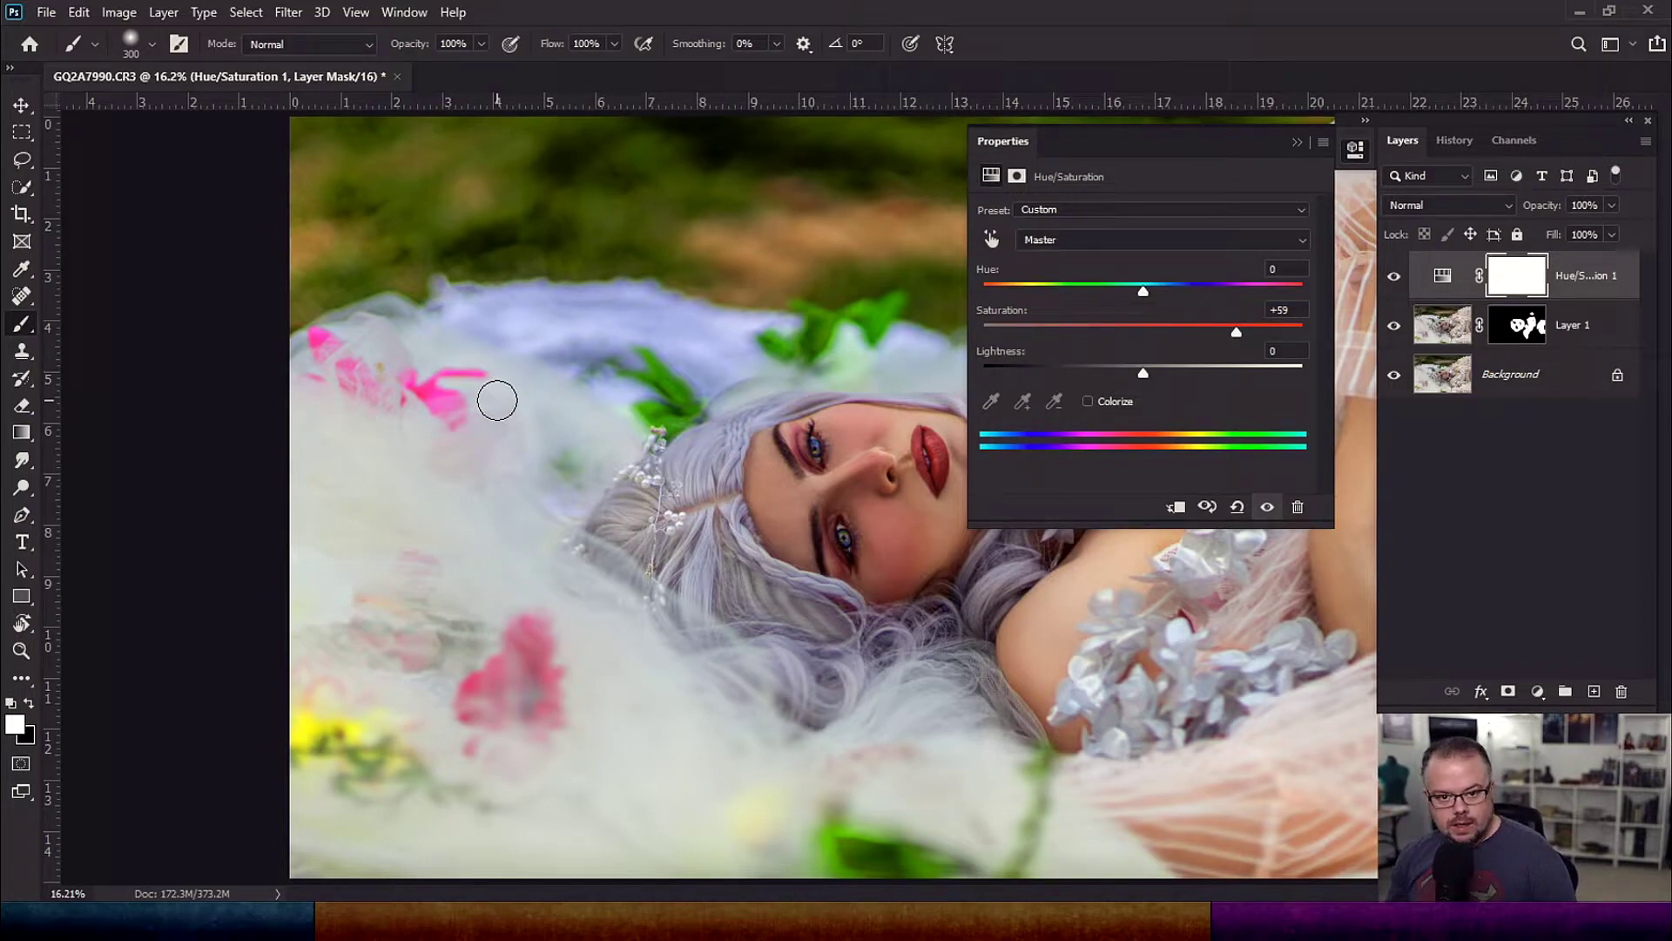
drag(1237, 333, 1139, 336)
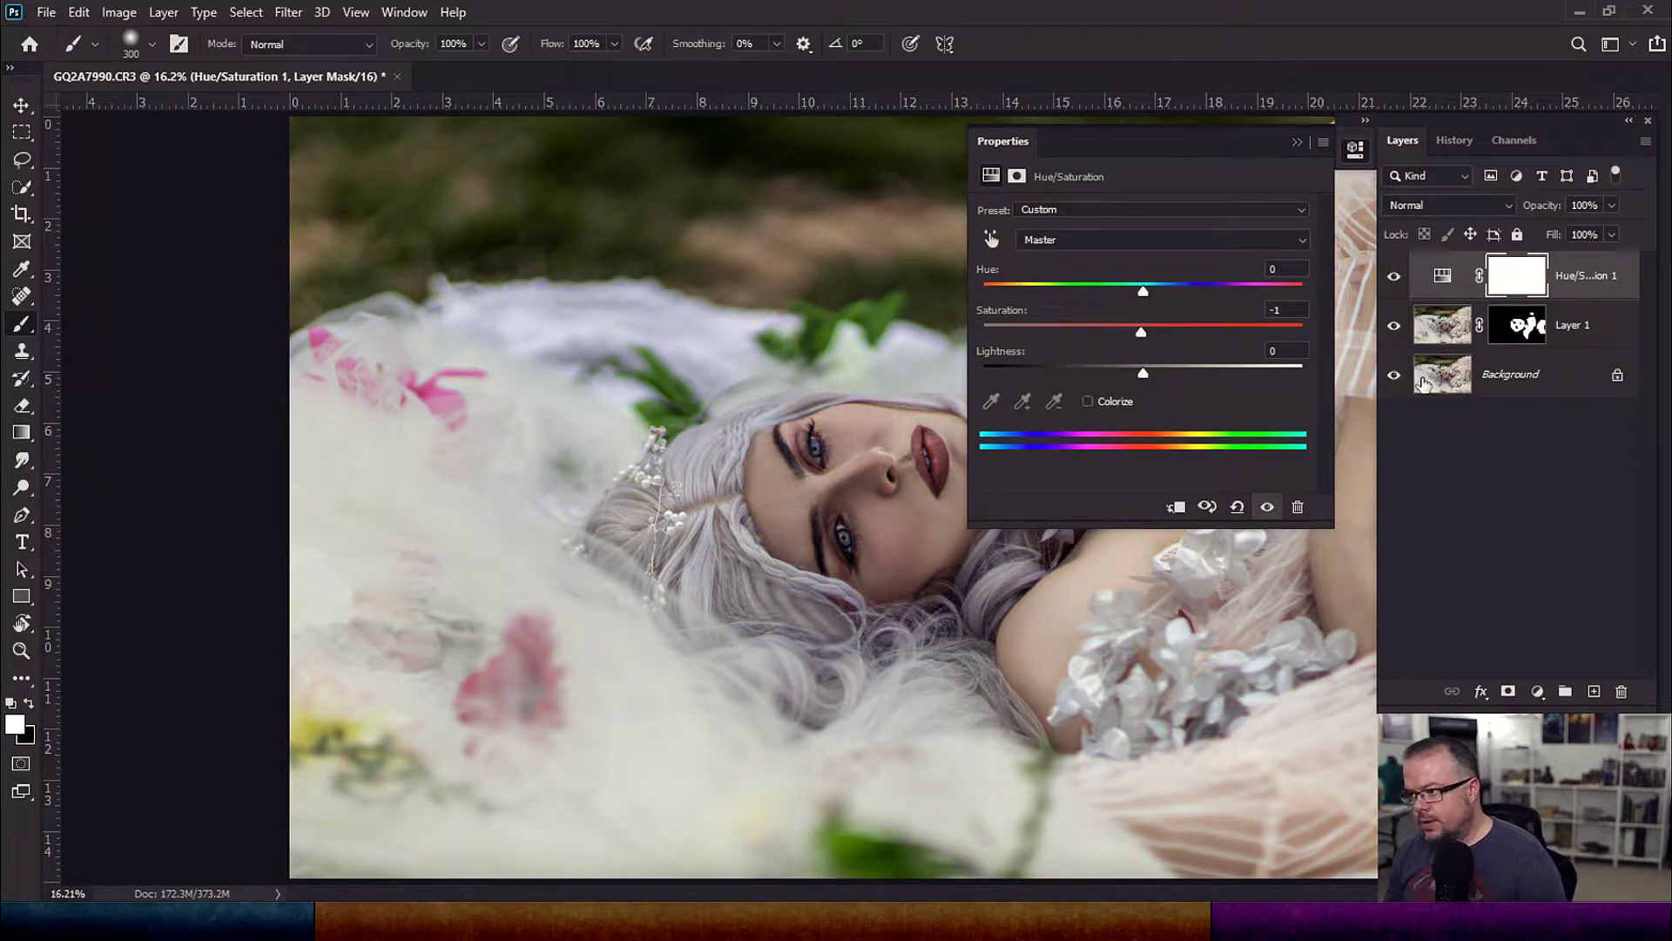
key(Delete)
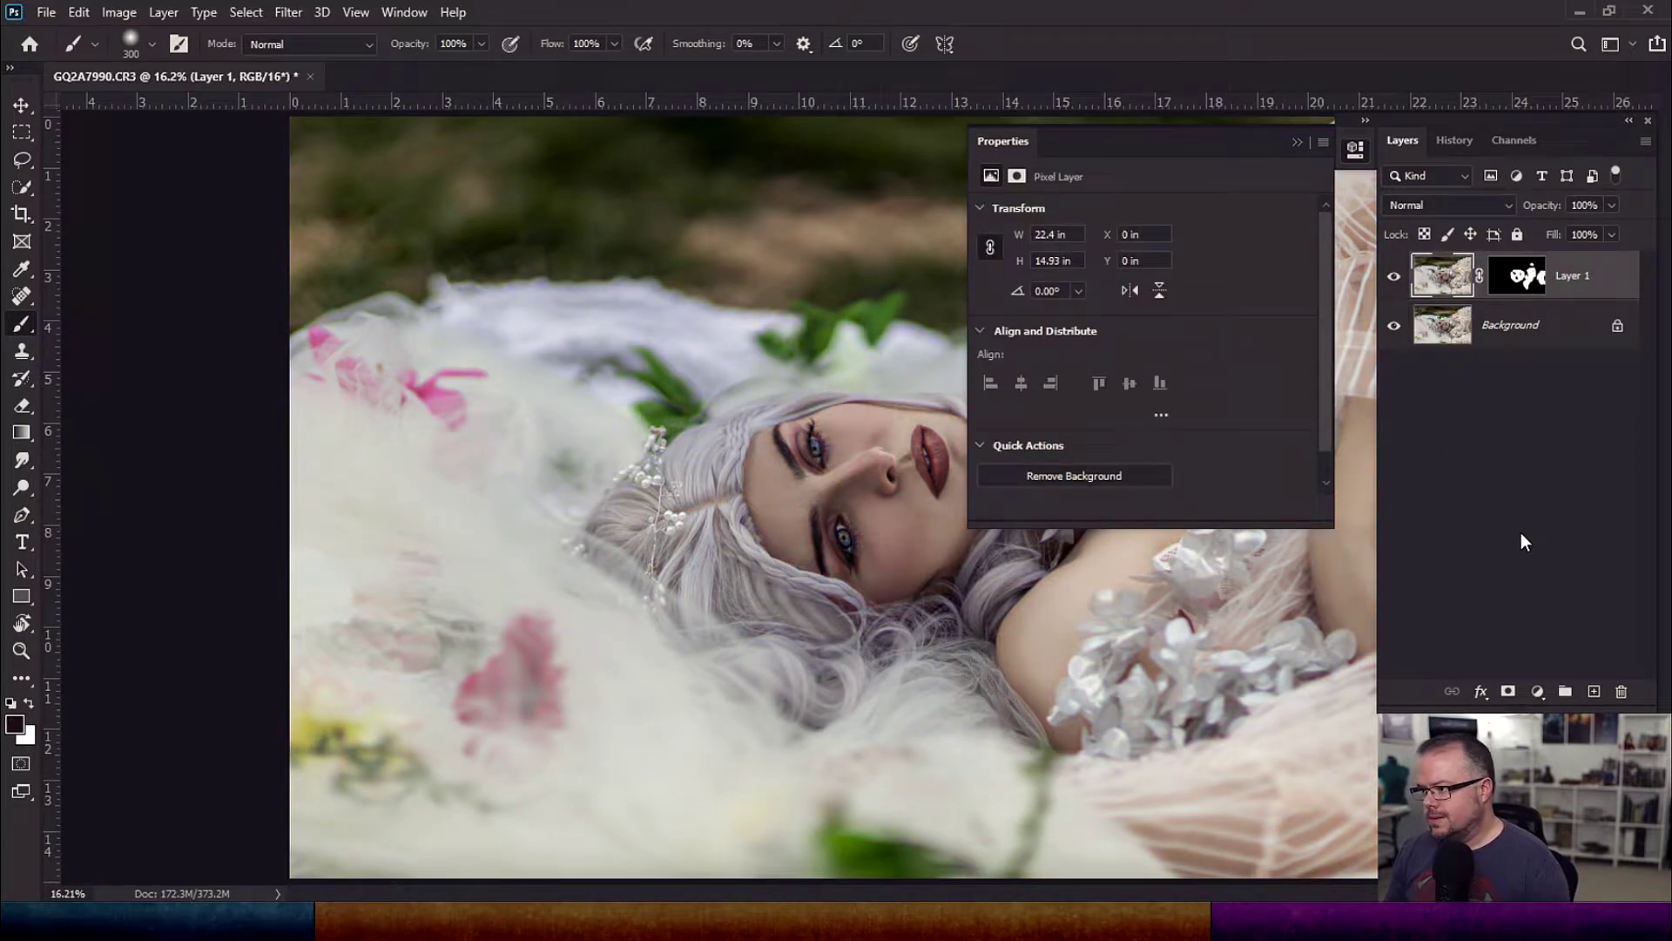
click(1297, 141)
Add a Selective Color adjustment layer and set its Yellows to Cyan -100, Magenta +100 and Yellow -91
click(1537, 691)
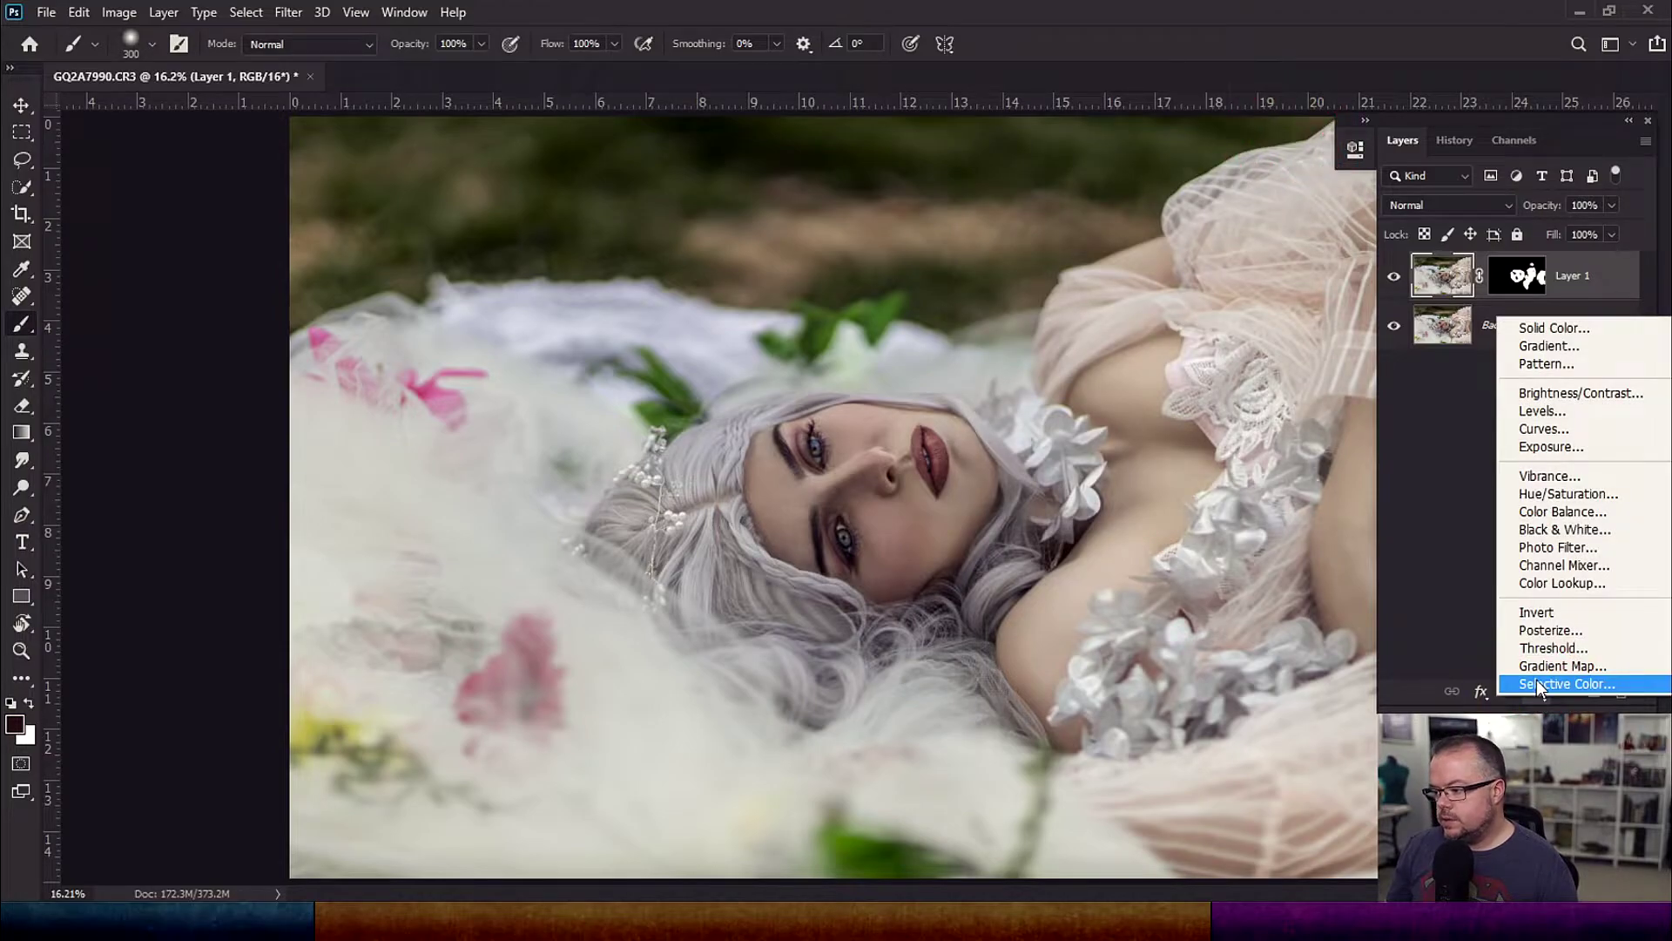
click(1537, 680)
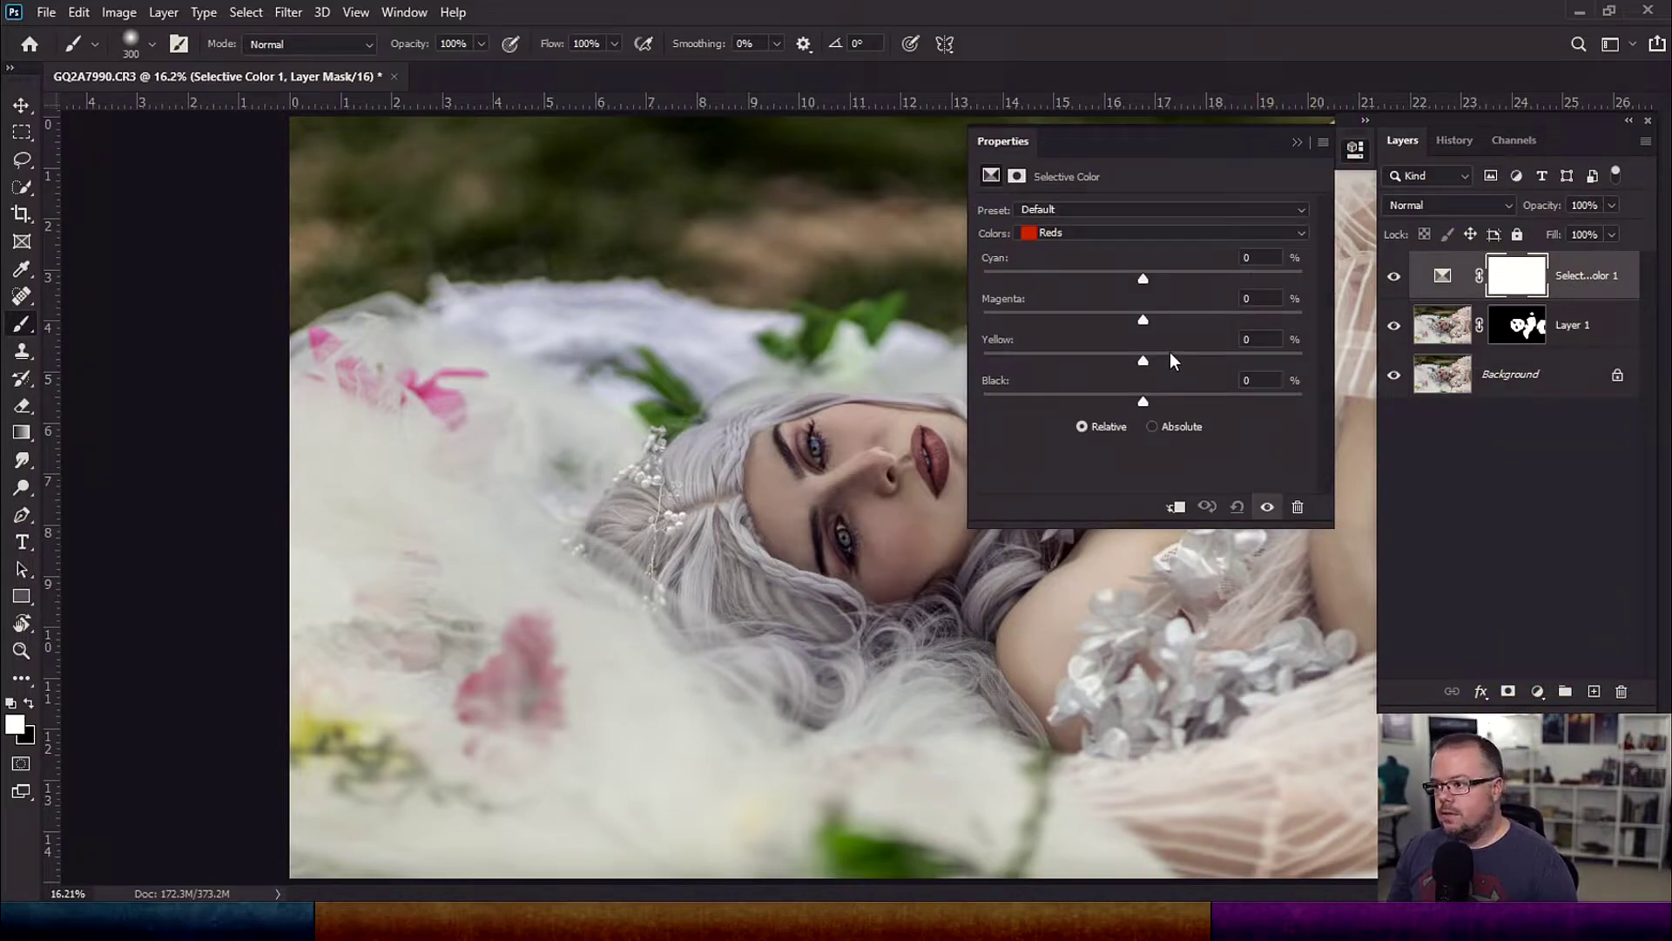
click(1088, 231)
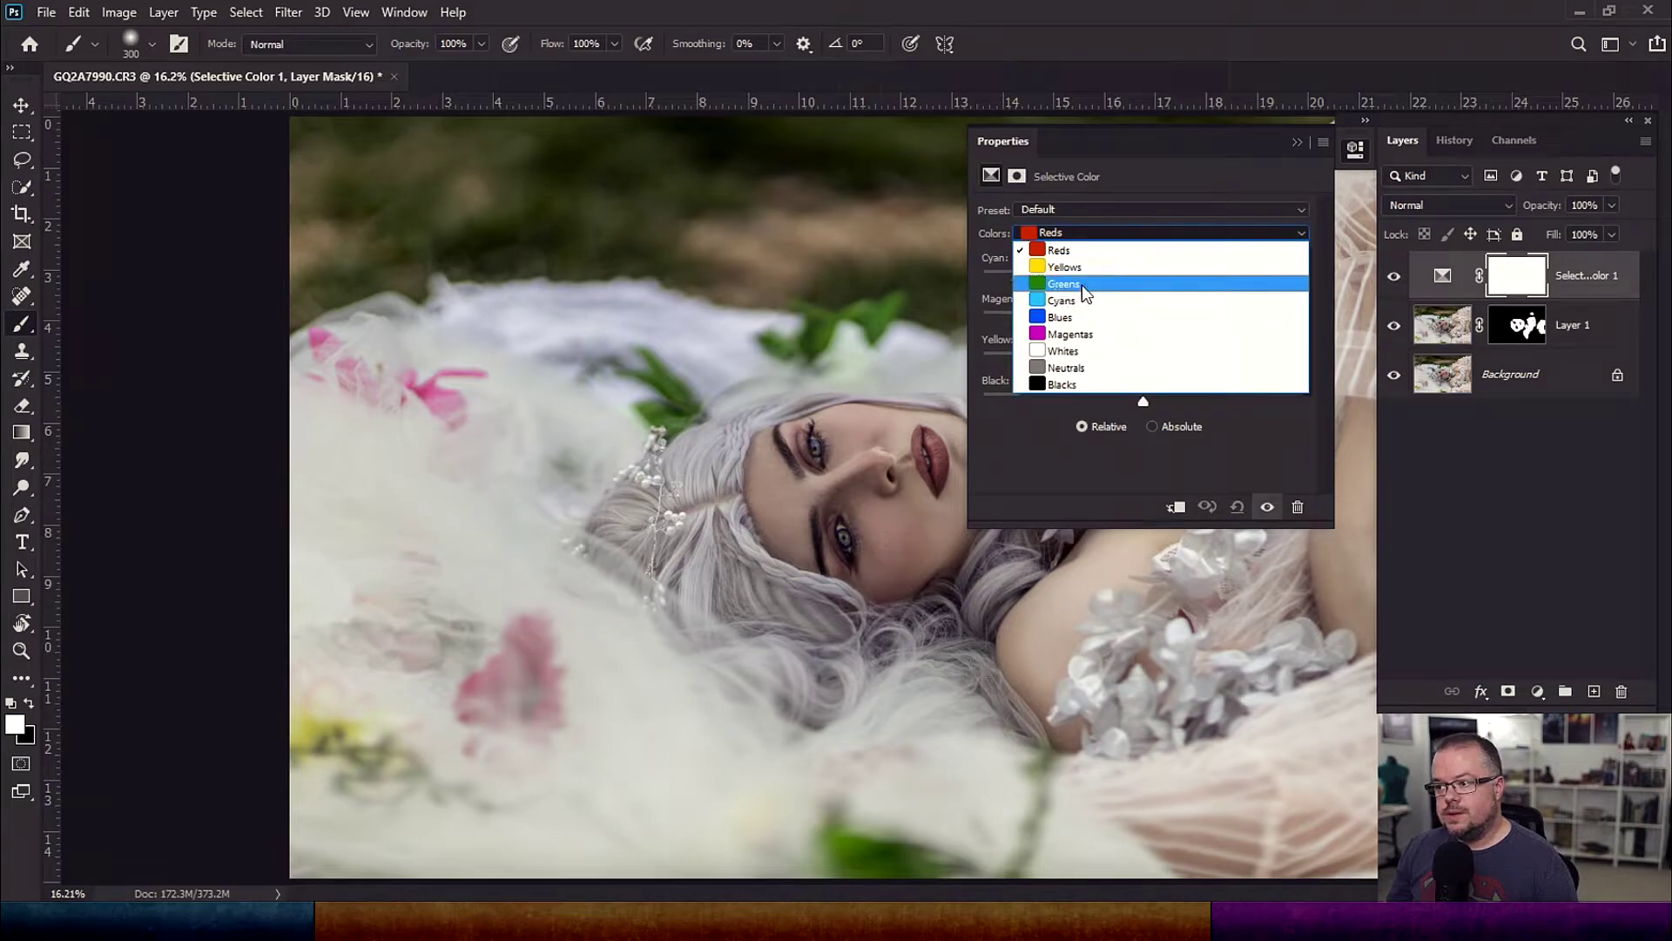
click(1077, 268)
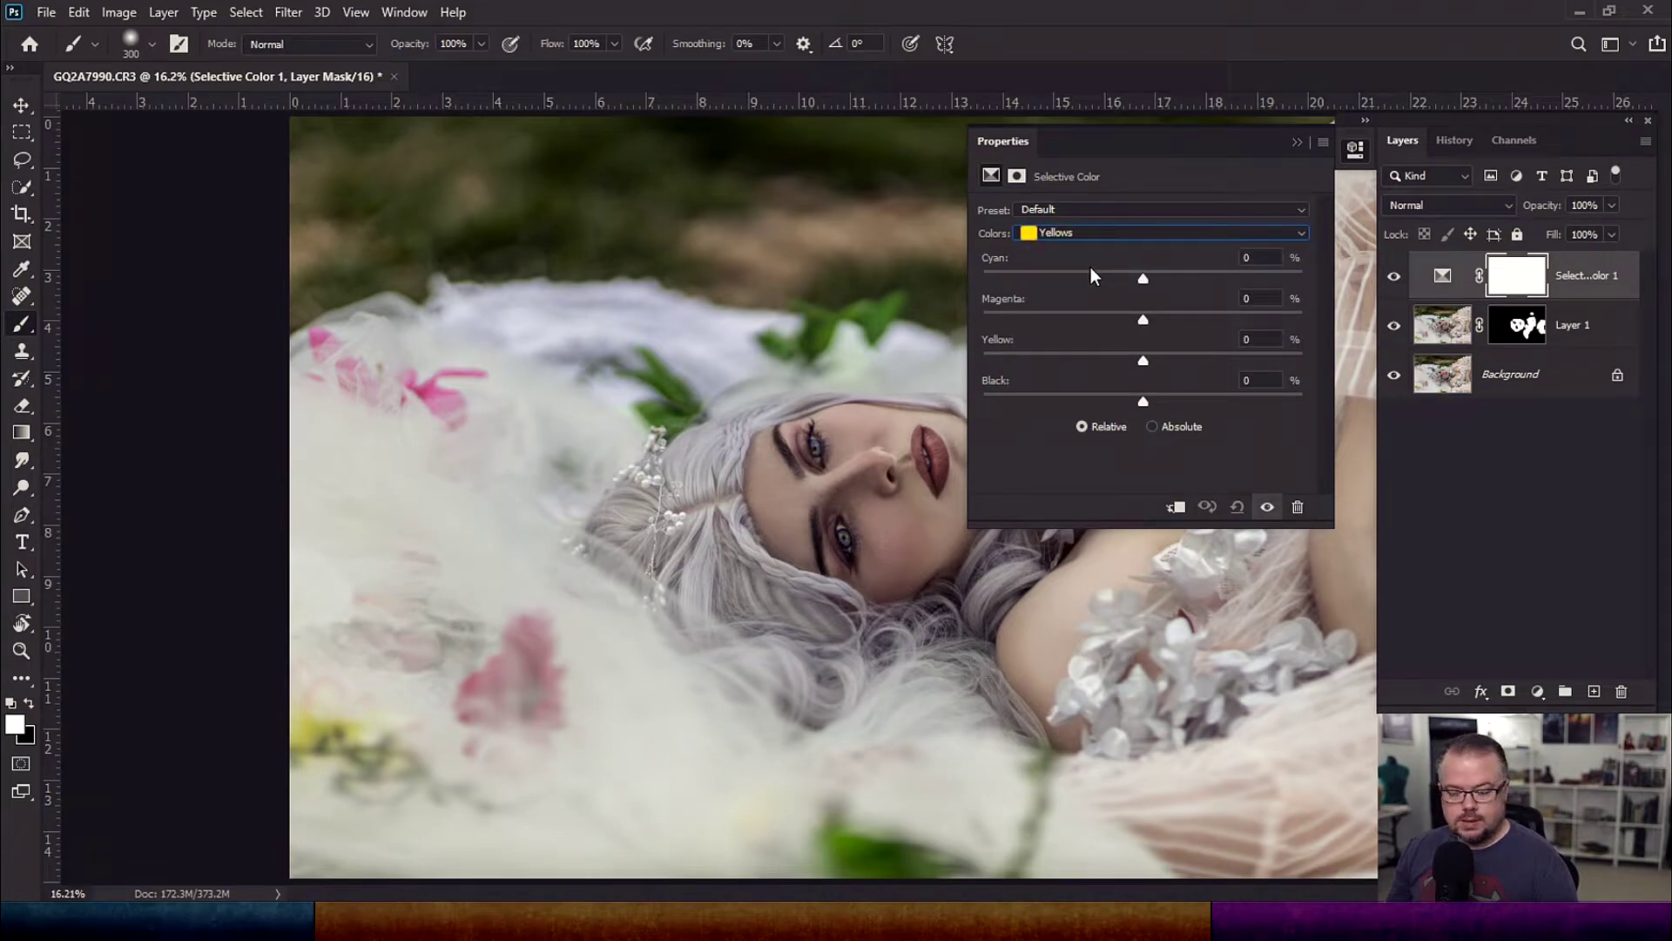
drag(1134, 285, 980, 280)
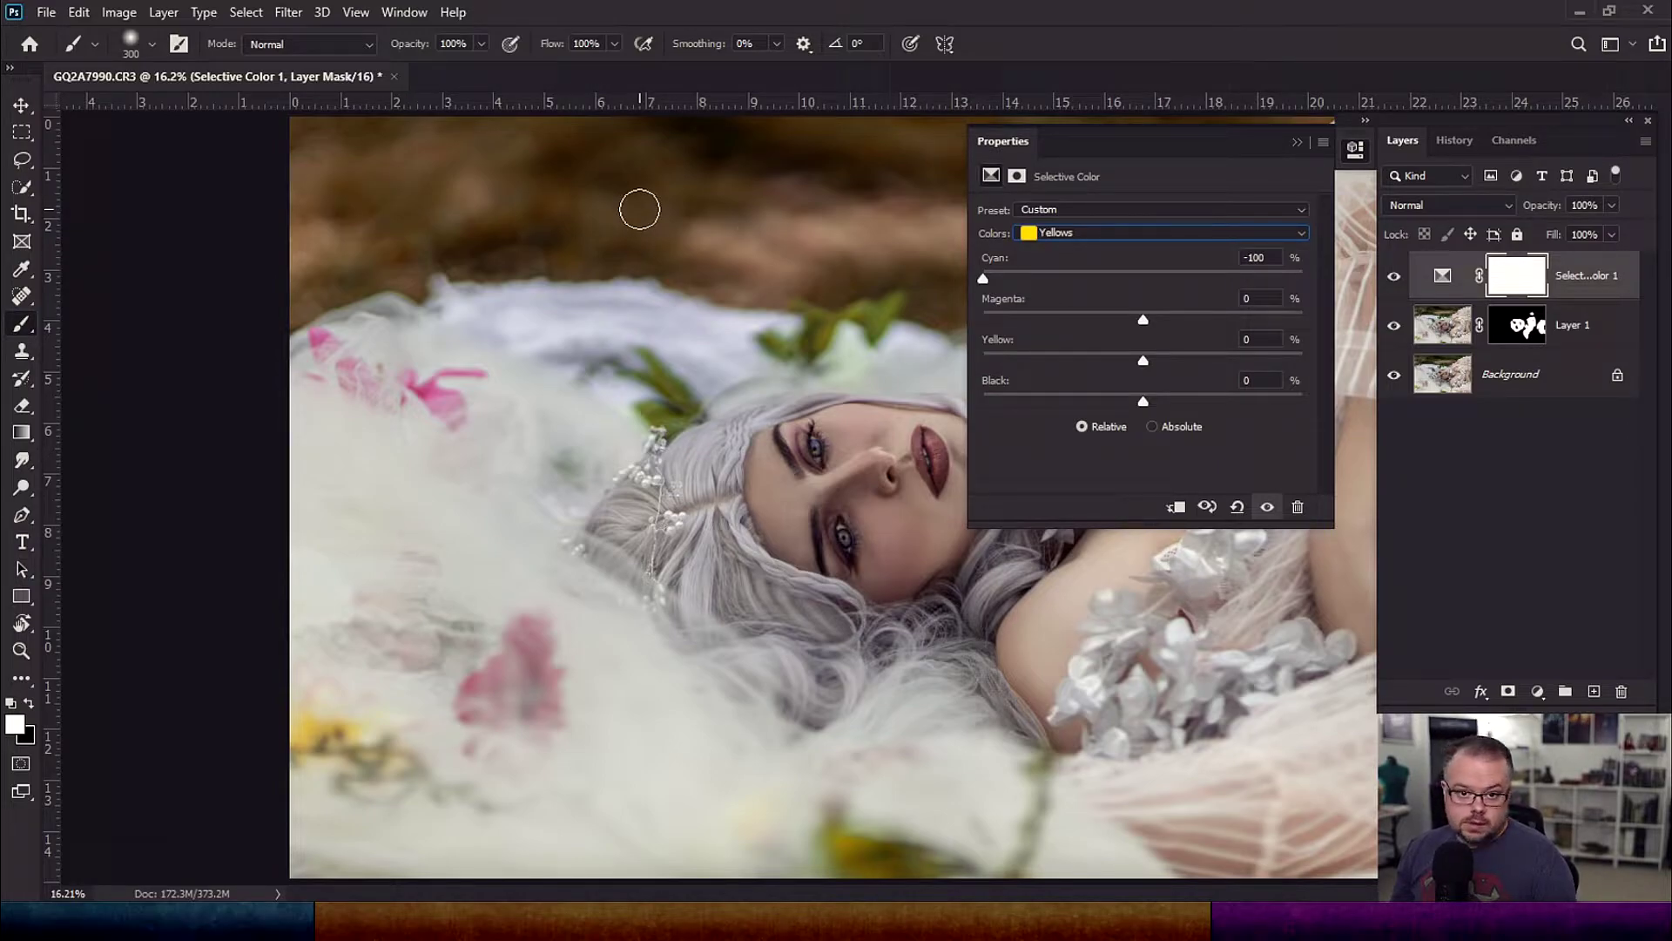
drag(1049, 322, 1338, 324)
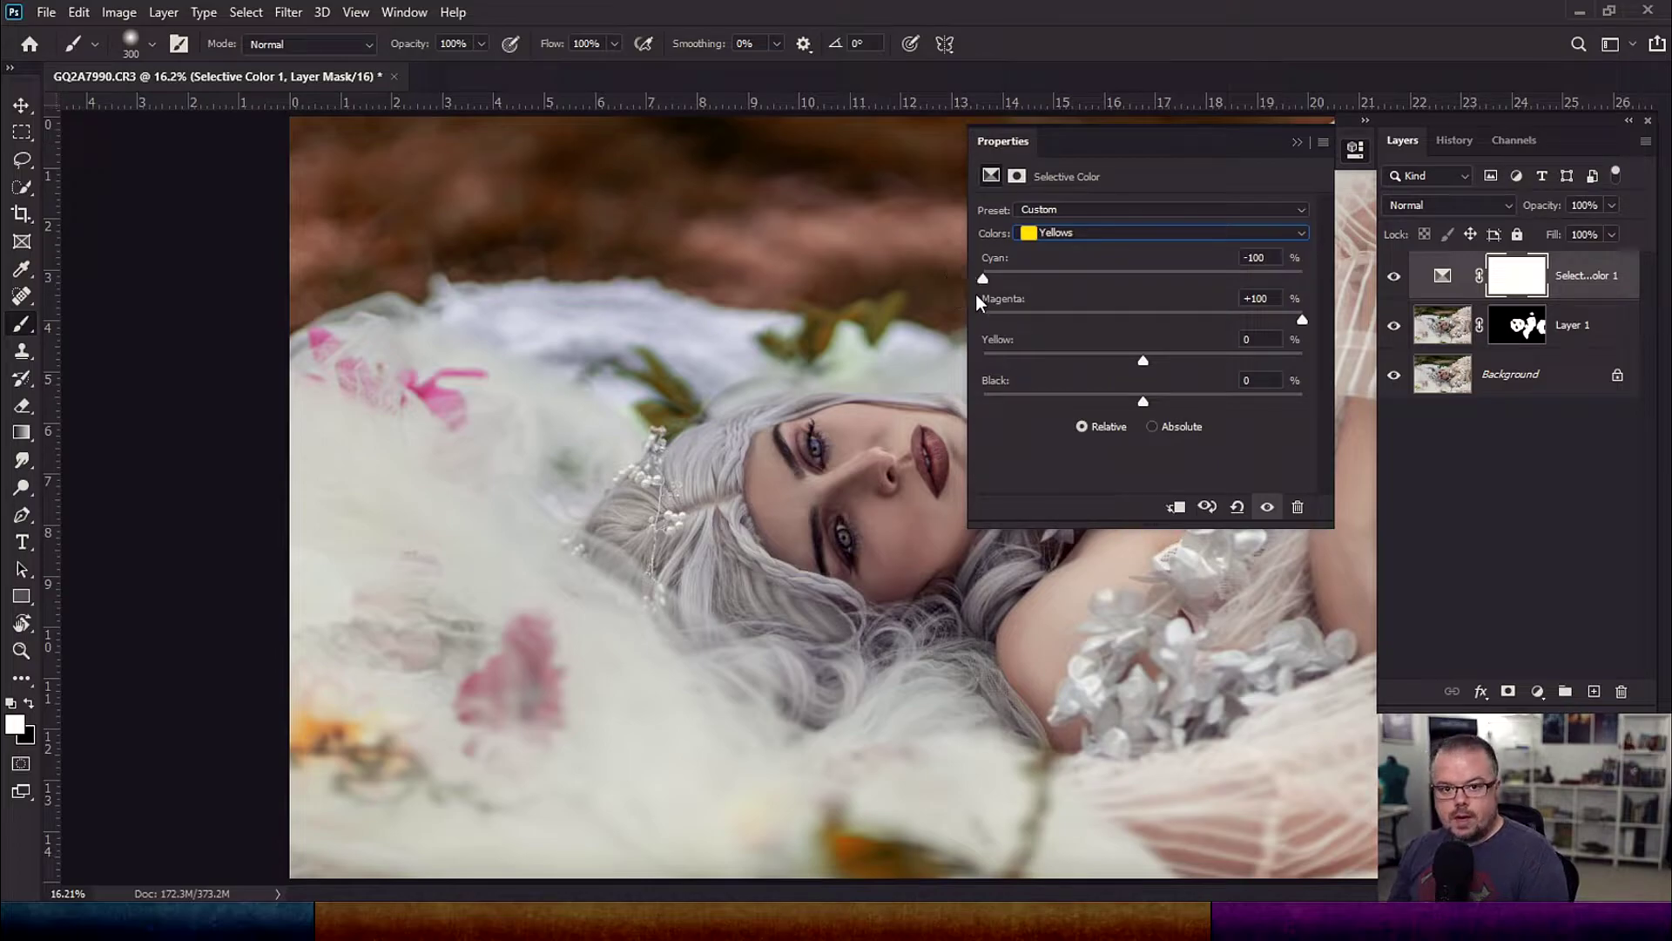
drag(1143, 364, 1079, 364)
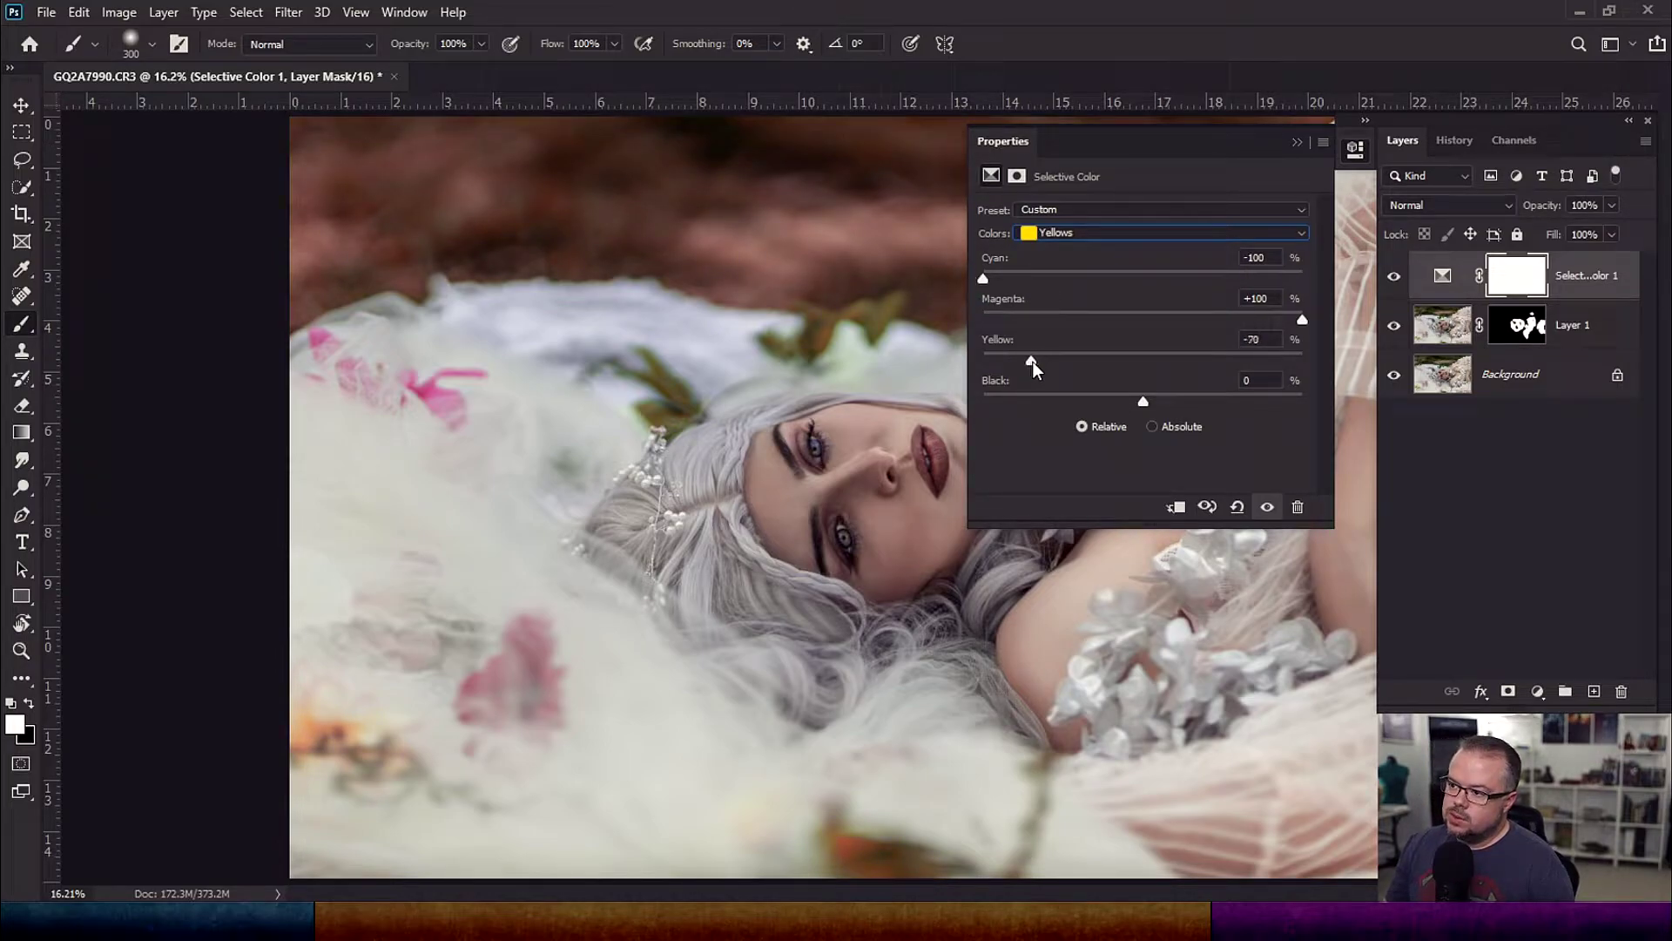
drag(1011, 355, 1006, 354)
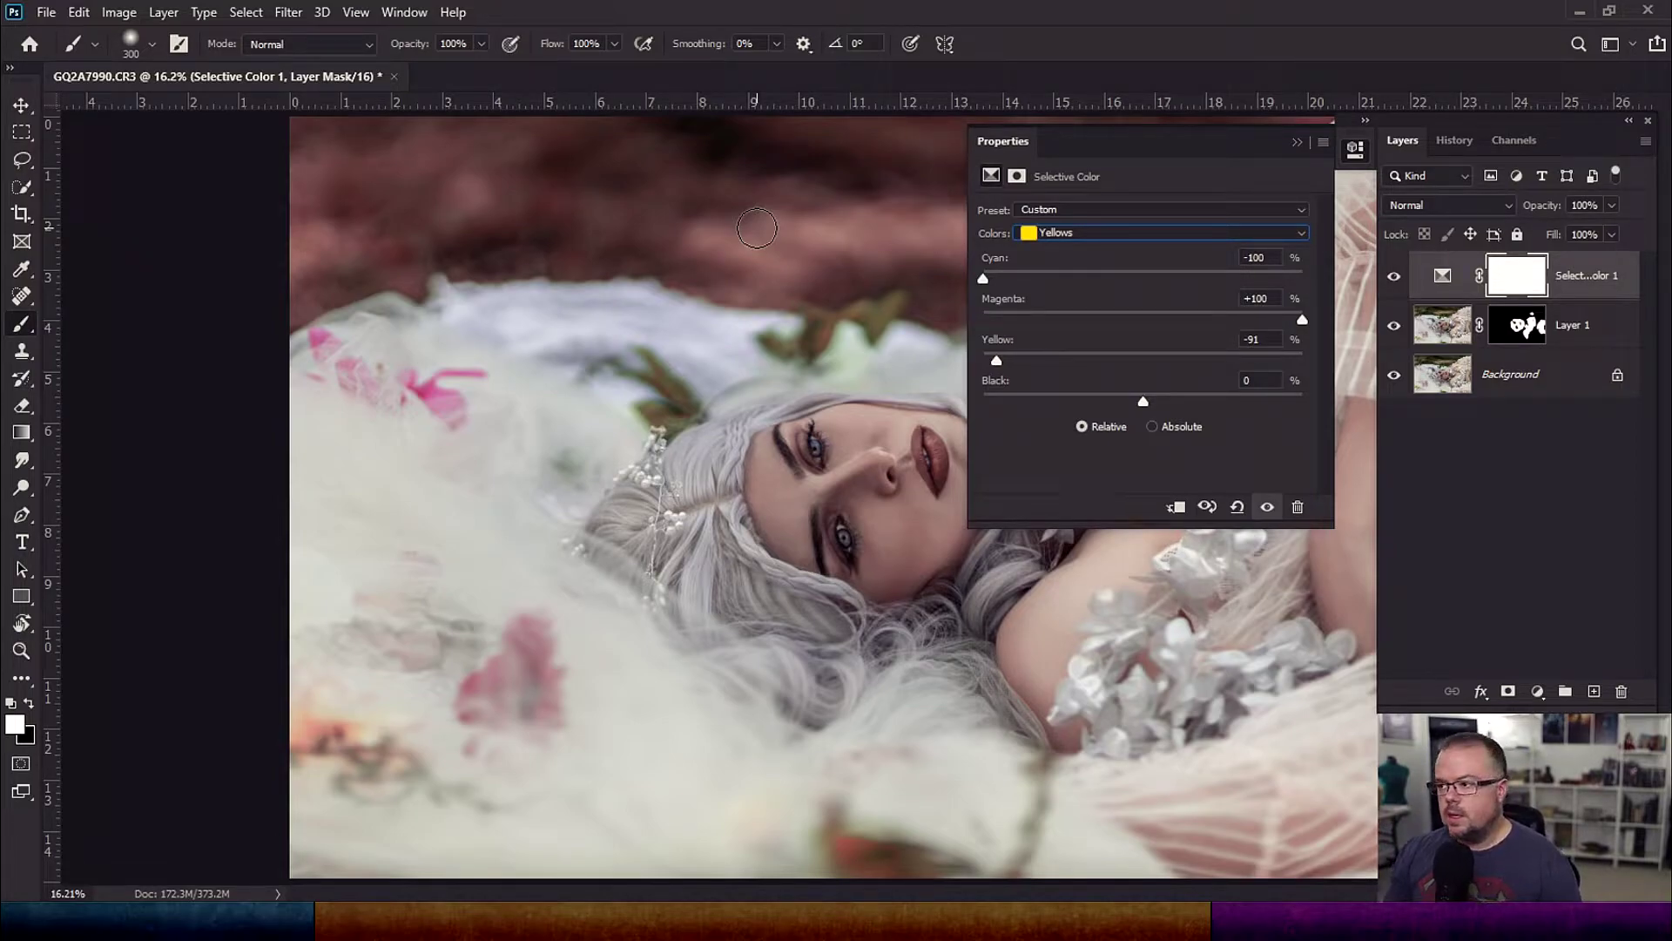
Set the Greens of the Selective Color layer to Cyan -100, Magenta +100 and Yellow -100
click(1297, 233)
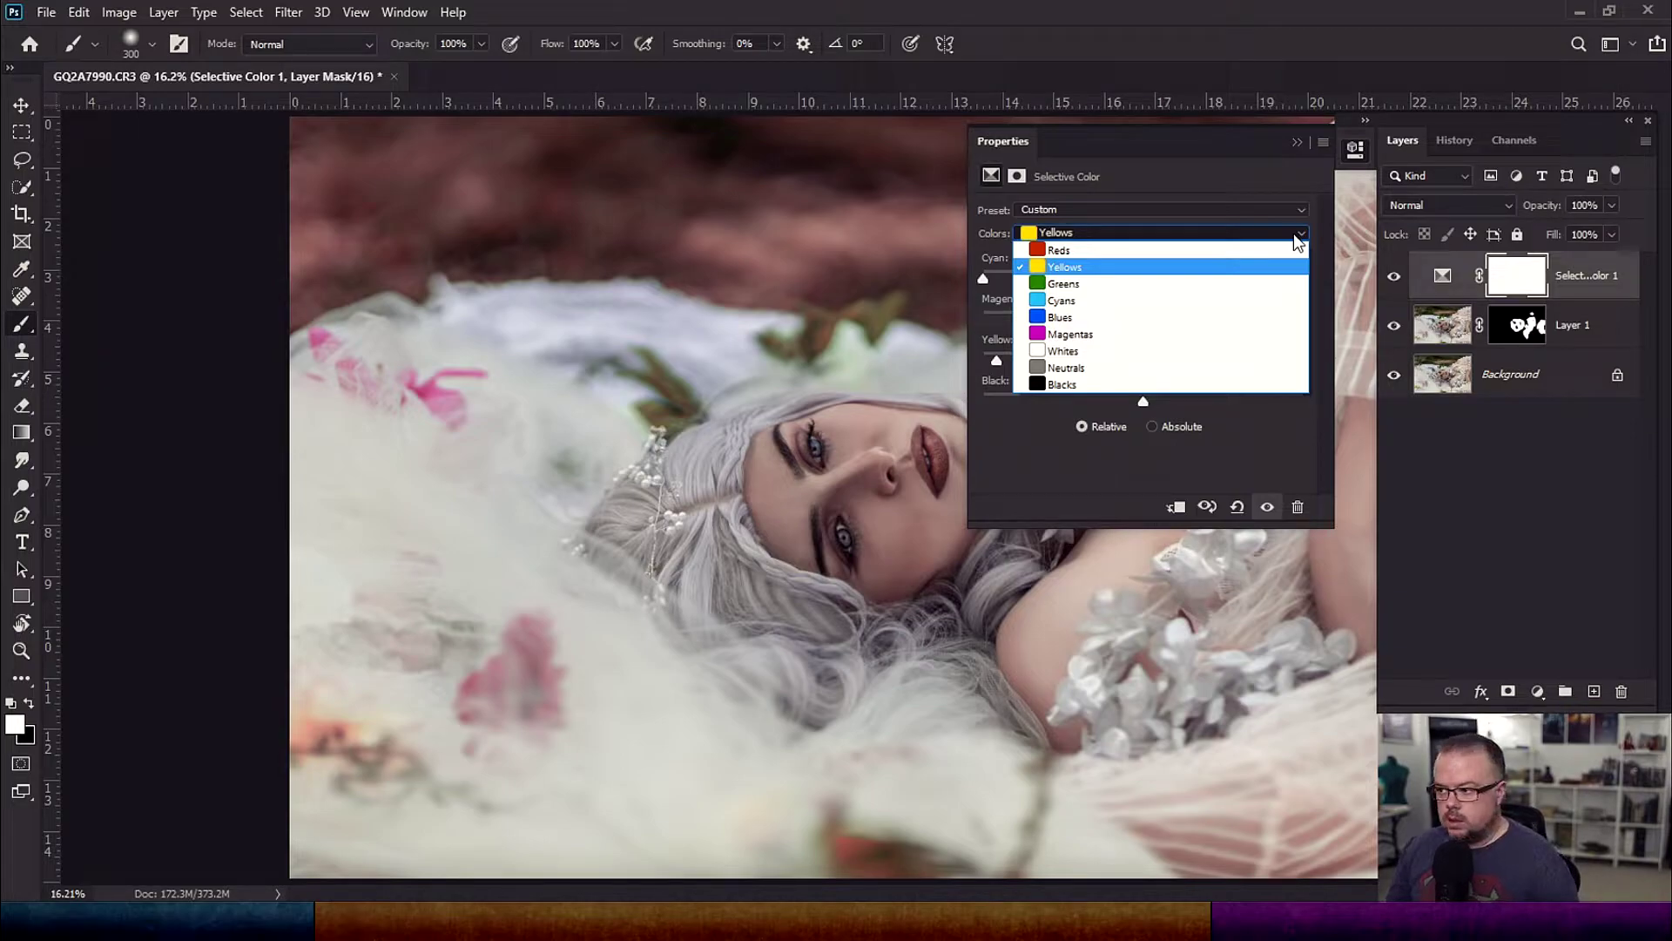
click(1297, 235)
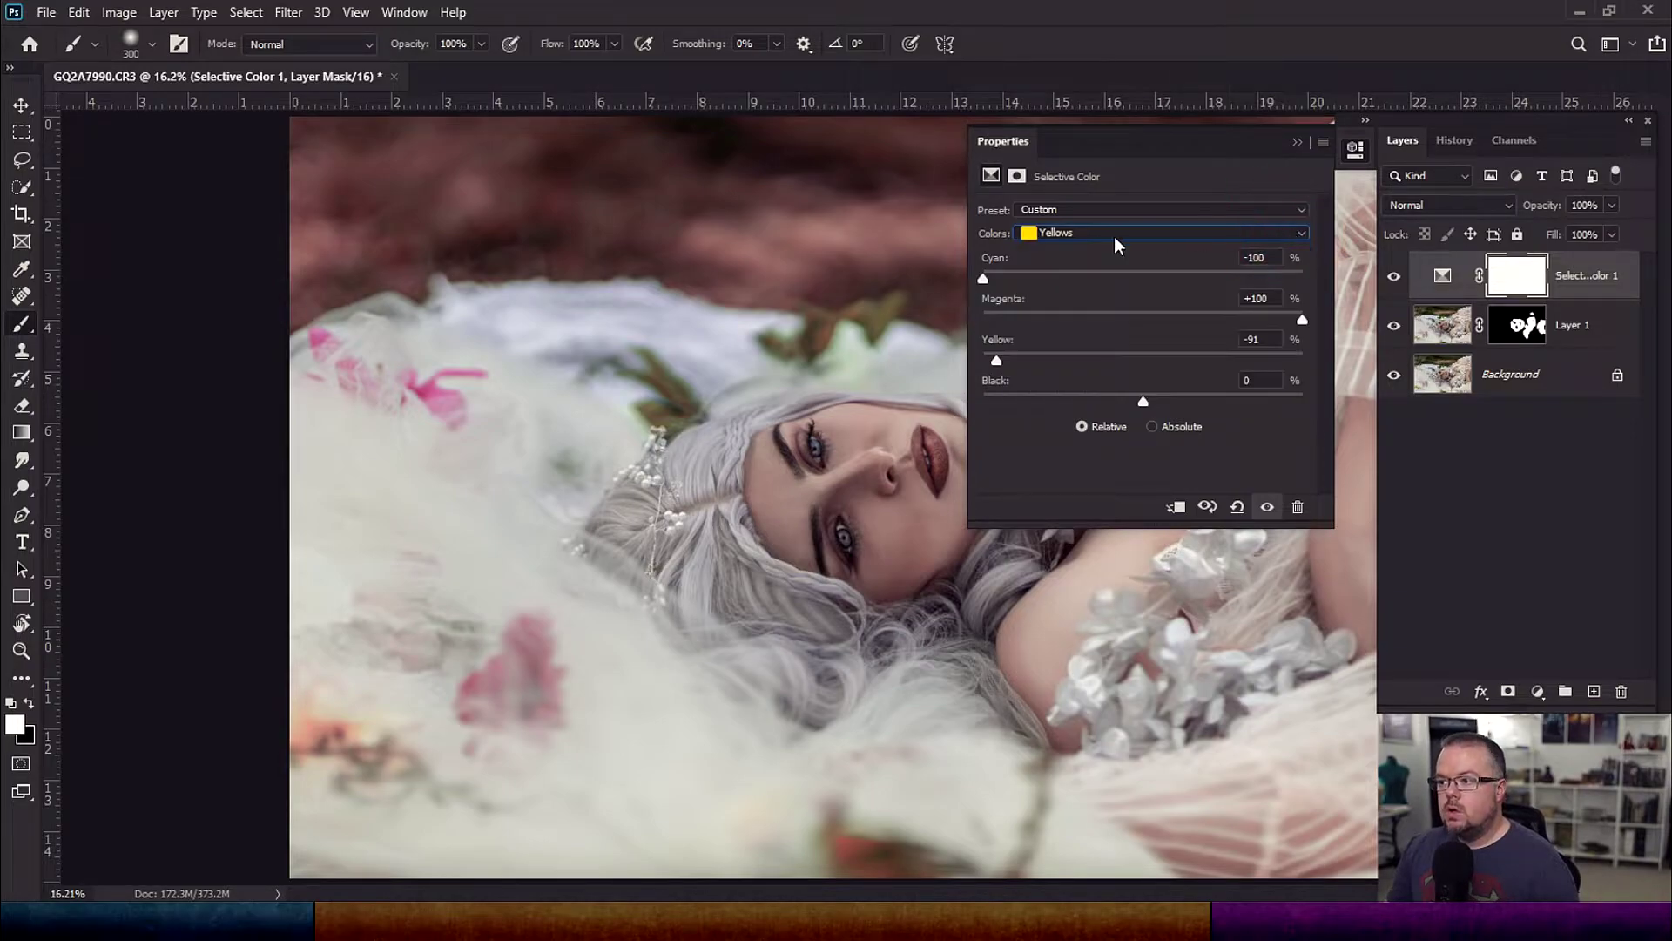
click(1059, 235)
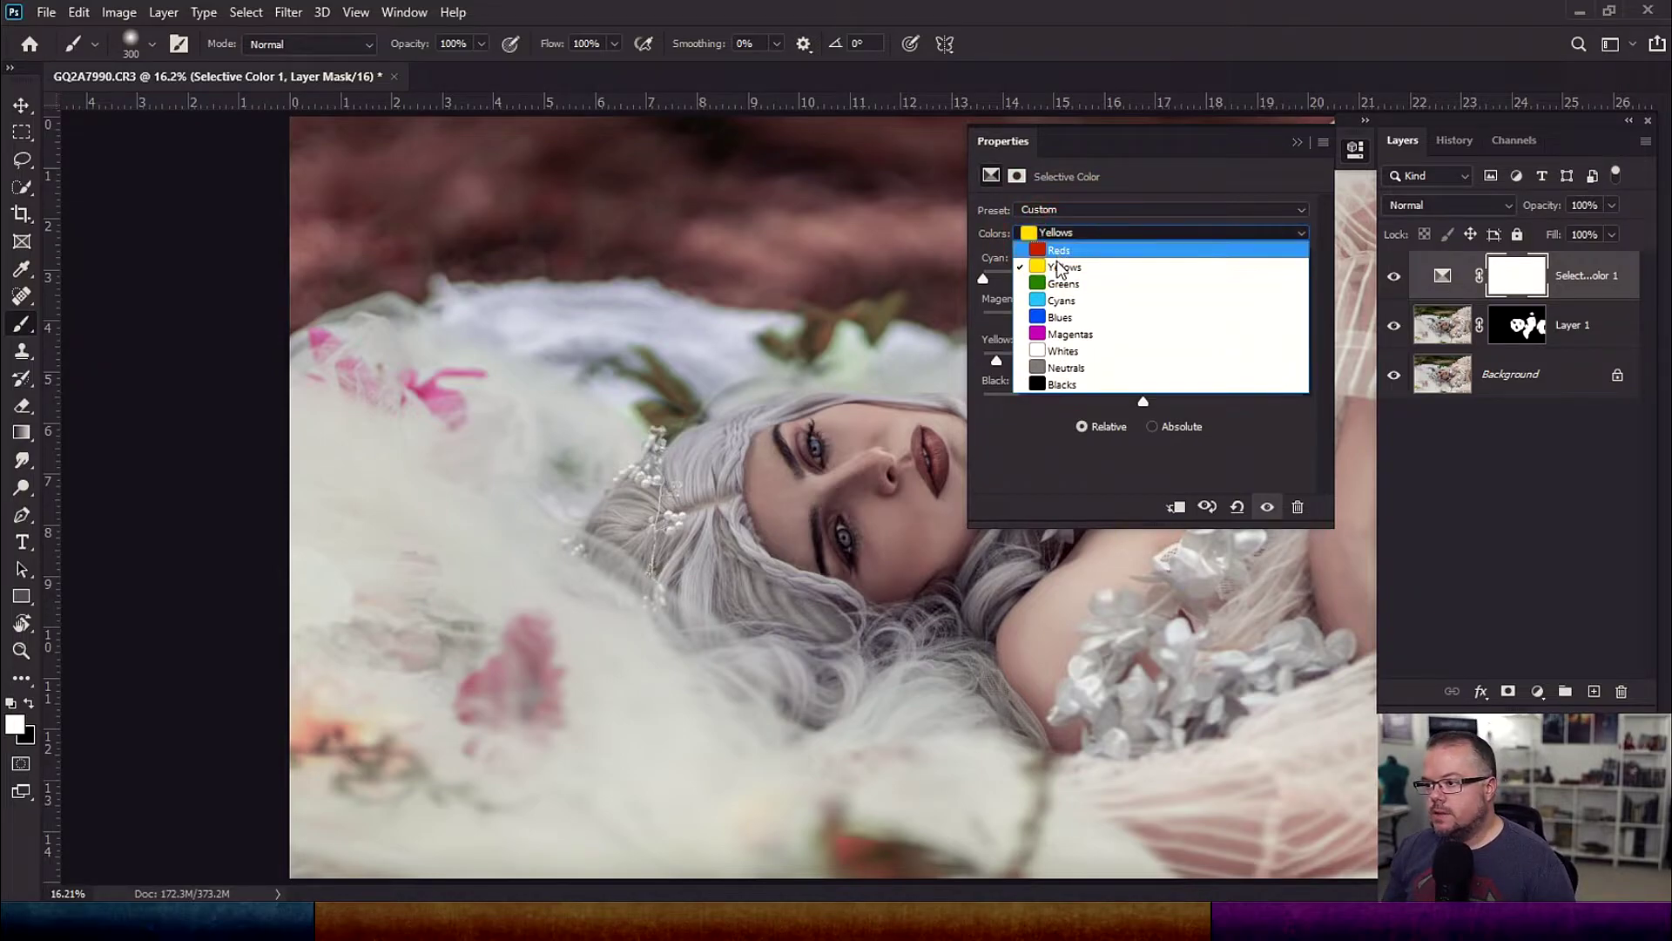
click(1061, 274)
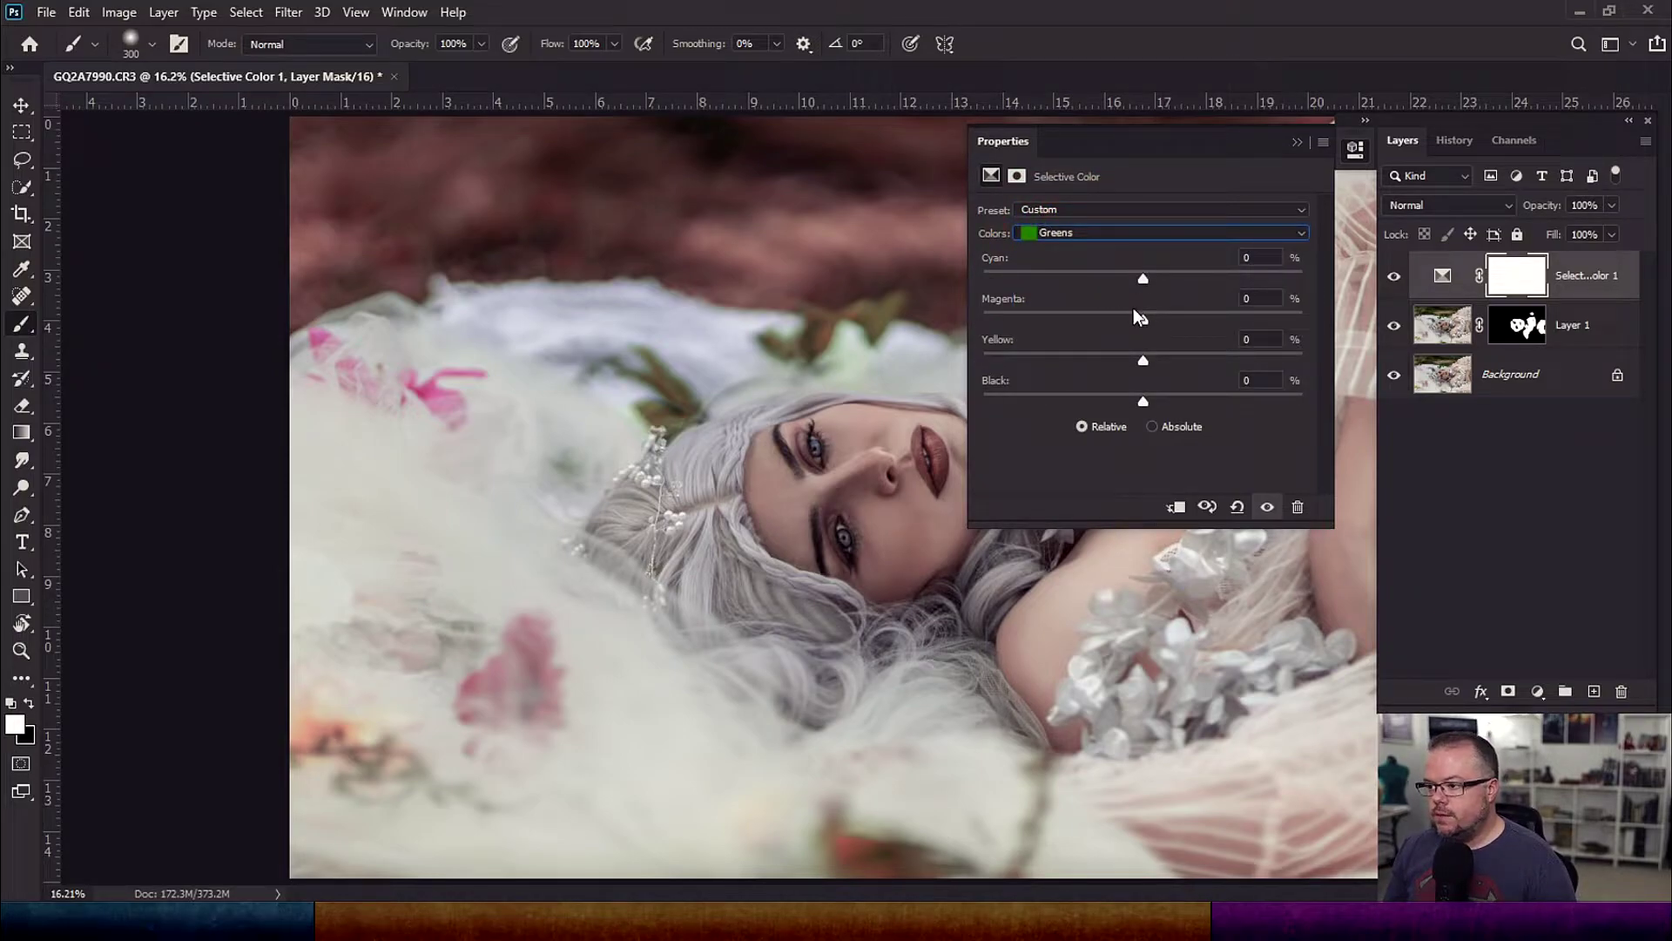
drag(1139, 281, 954, 262)
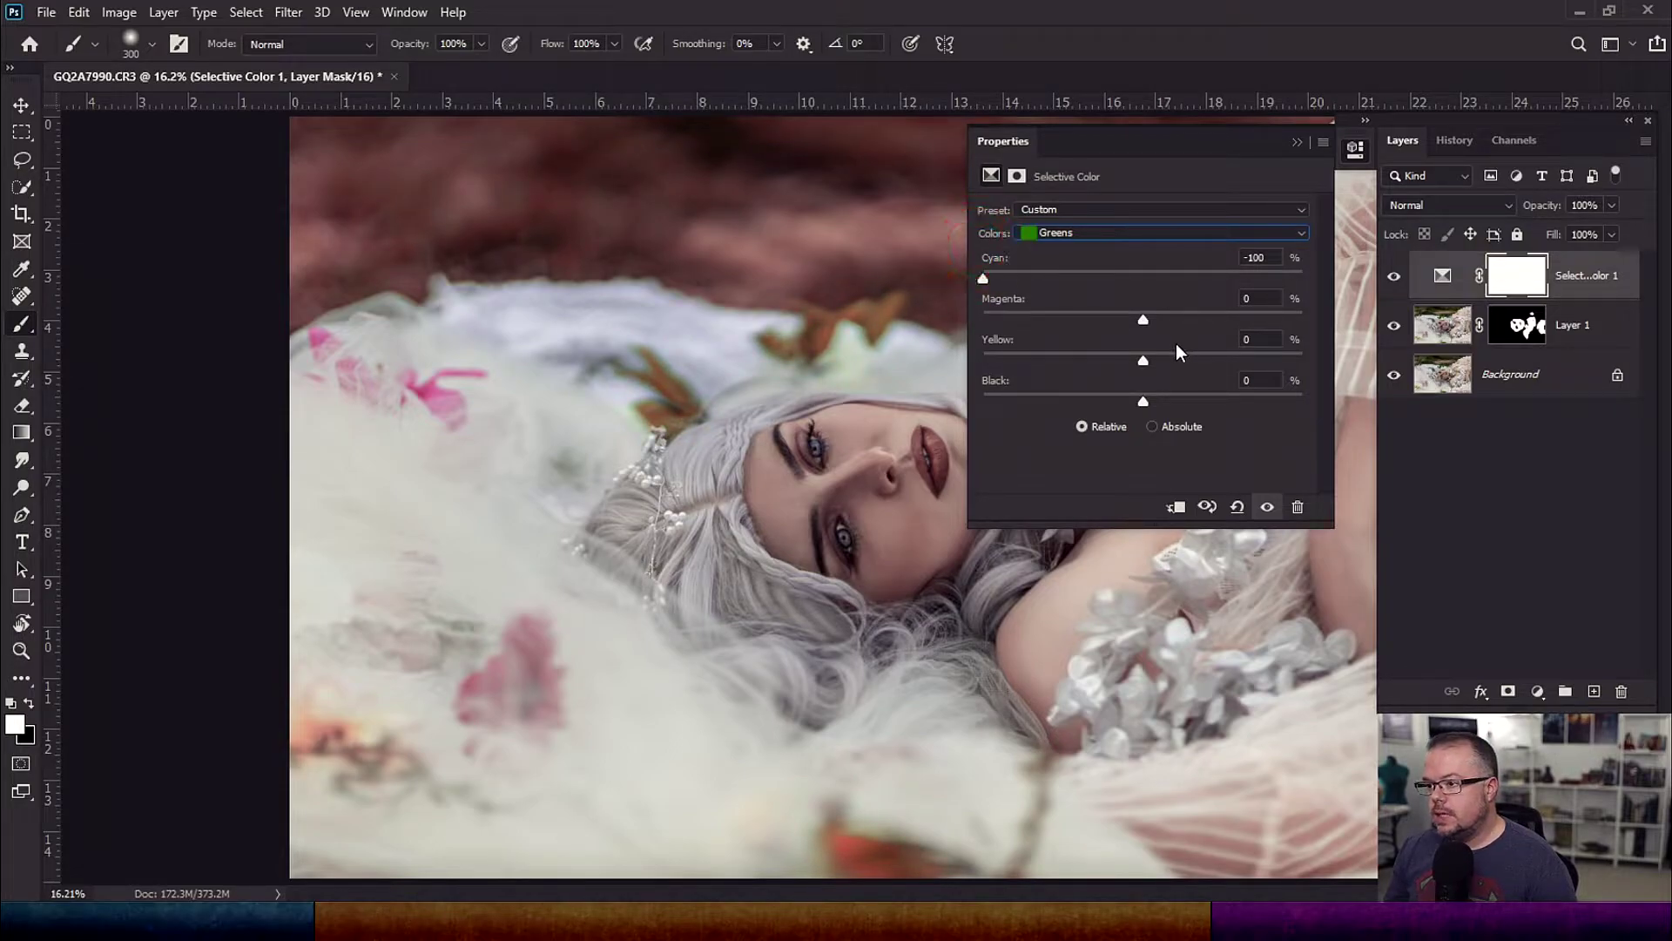
drag(1160, 318, 1311, 322)
drag(1122, 368, 885, 329)
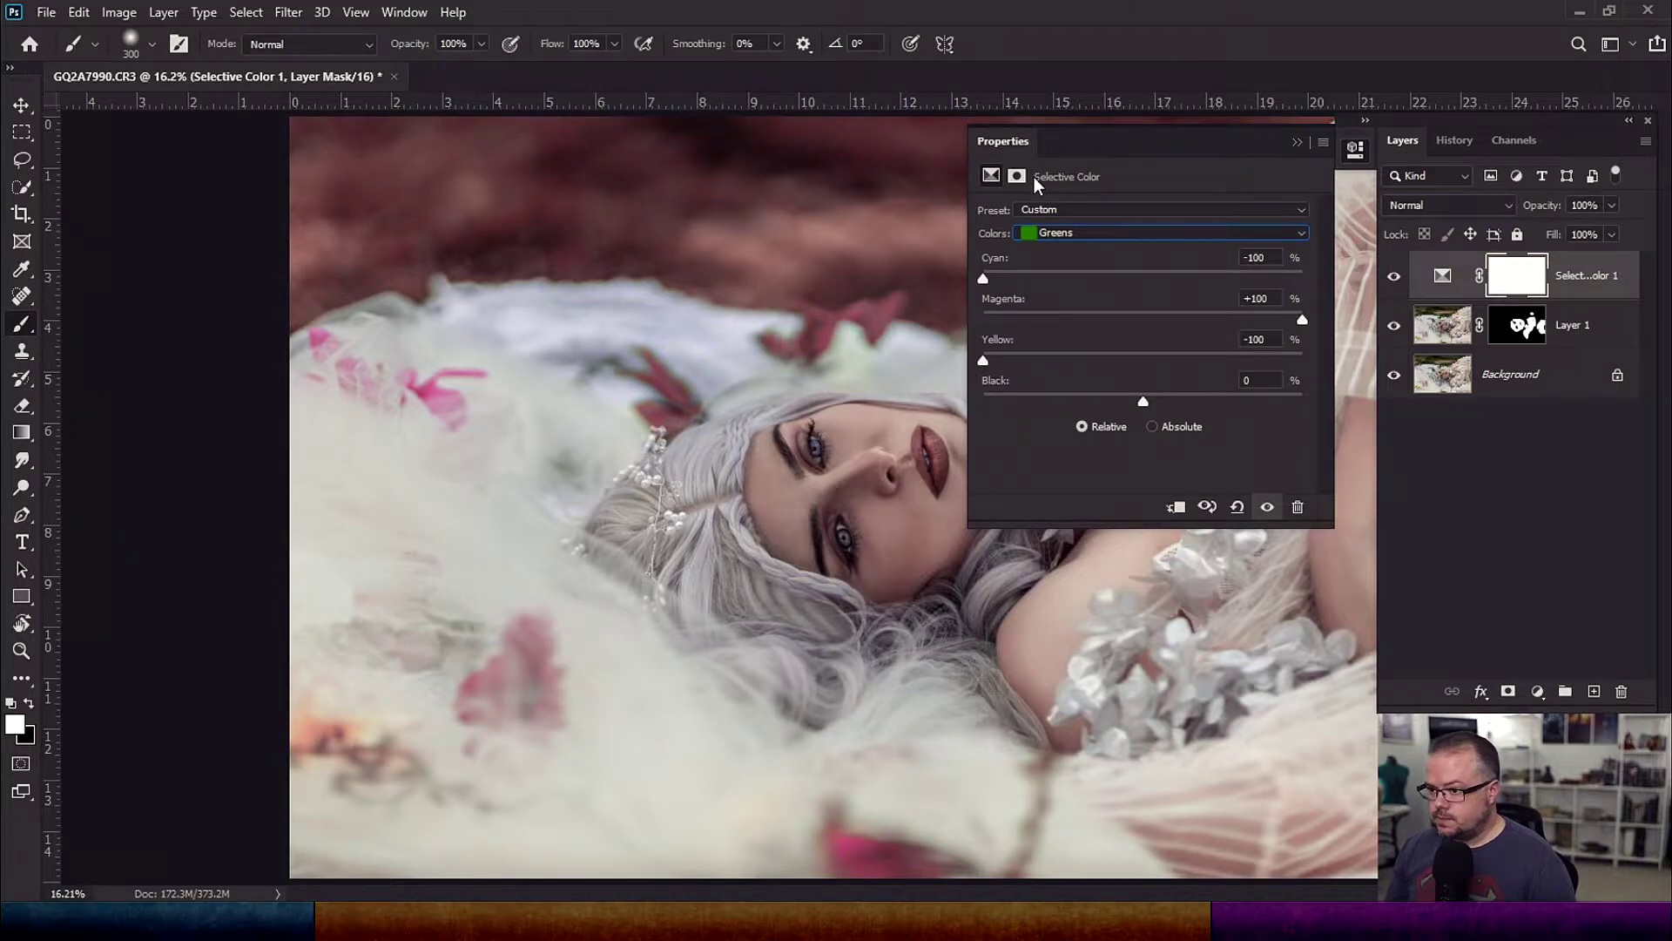
Set the Blues of the Selective Color layer to Cyan -100, Magenta -78 and Yellow +100
click(1092, 234)
click(1073, 319)
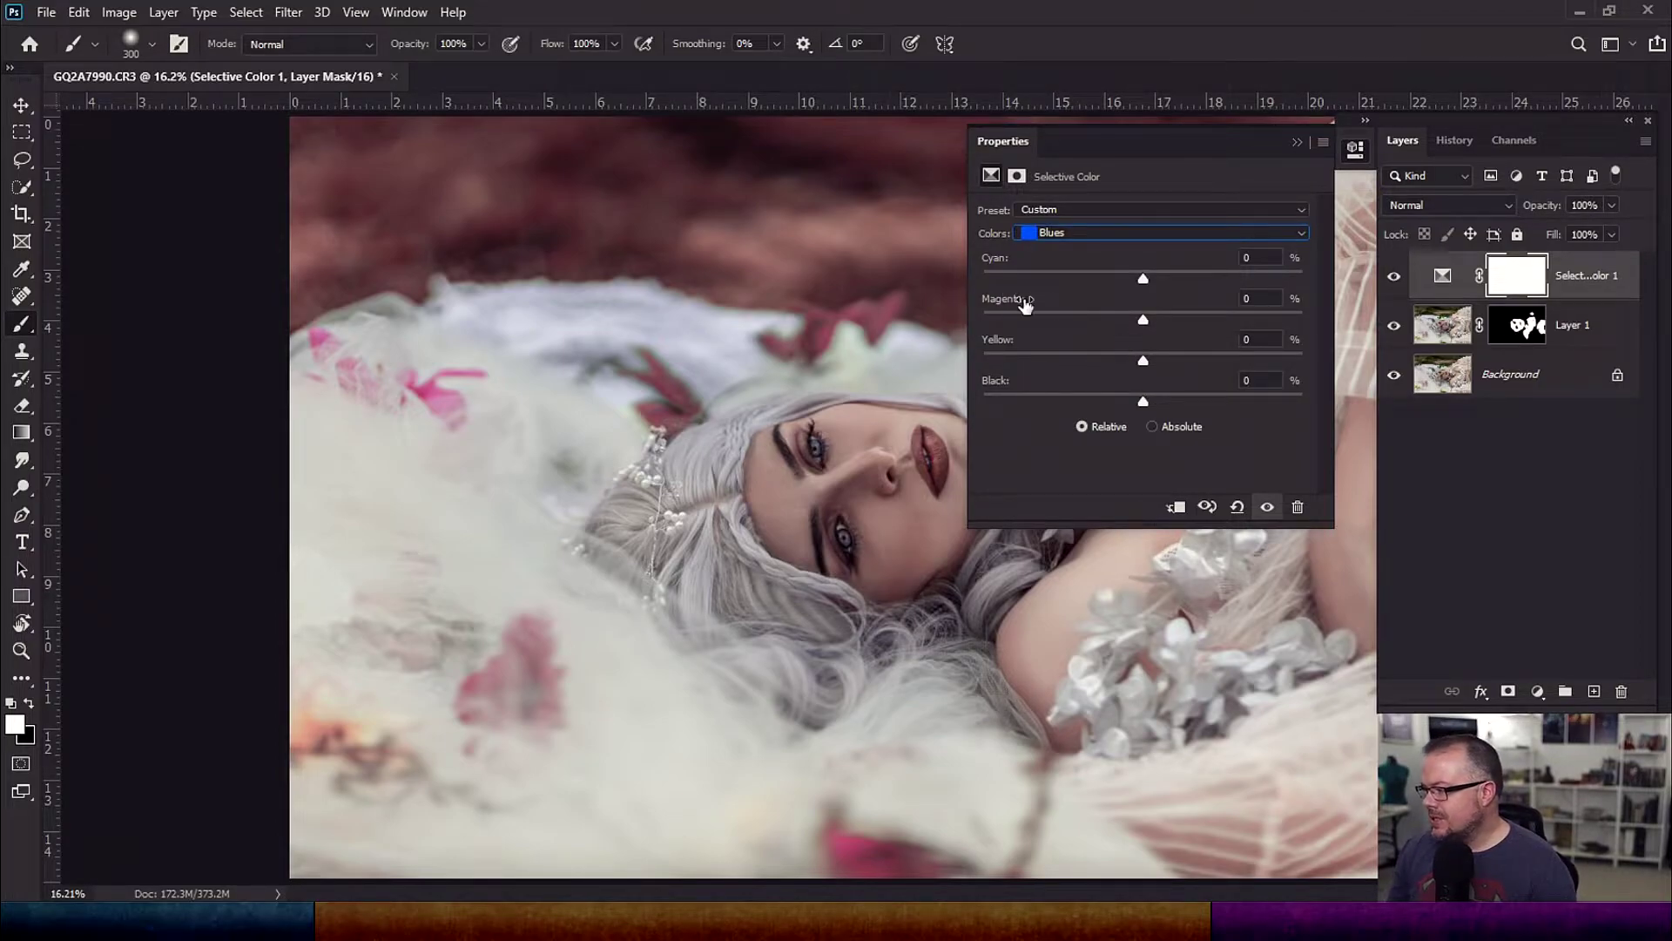
drag(1144, 277, 858, 278)
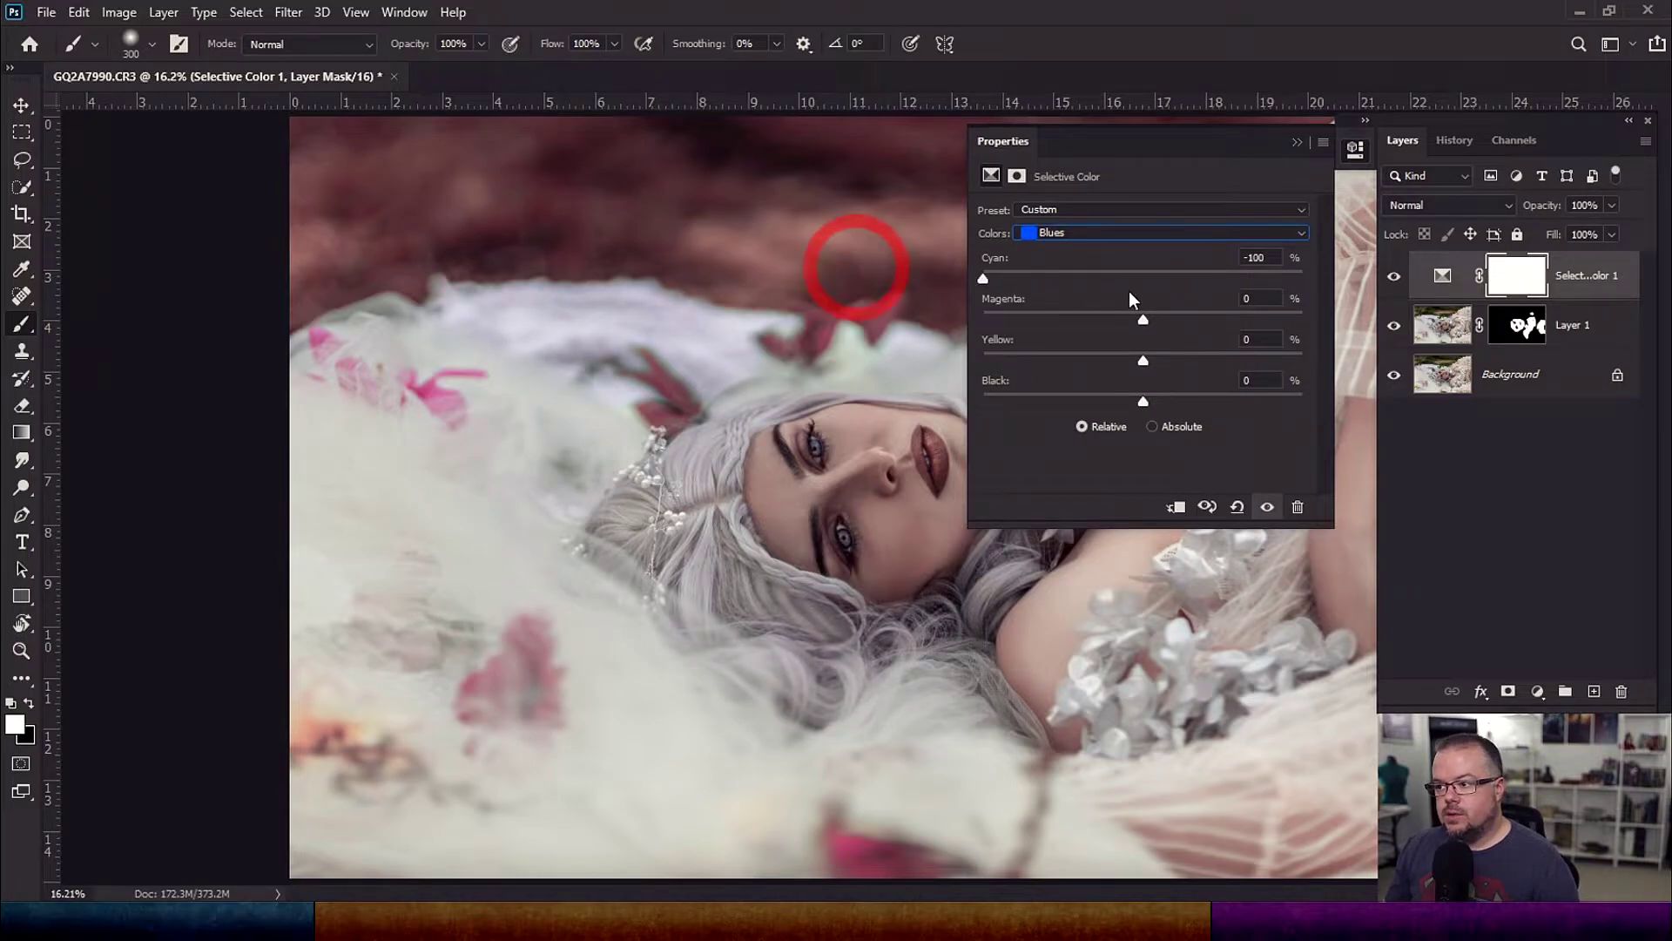
drag(1143, 322, 968, 313)
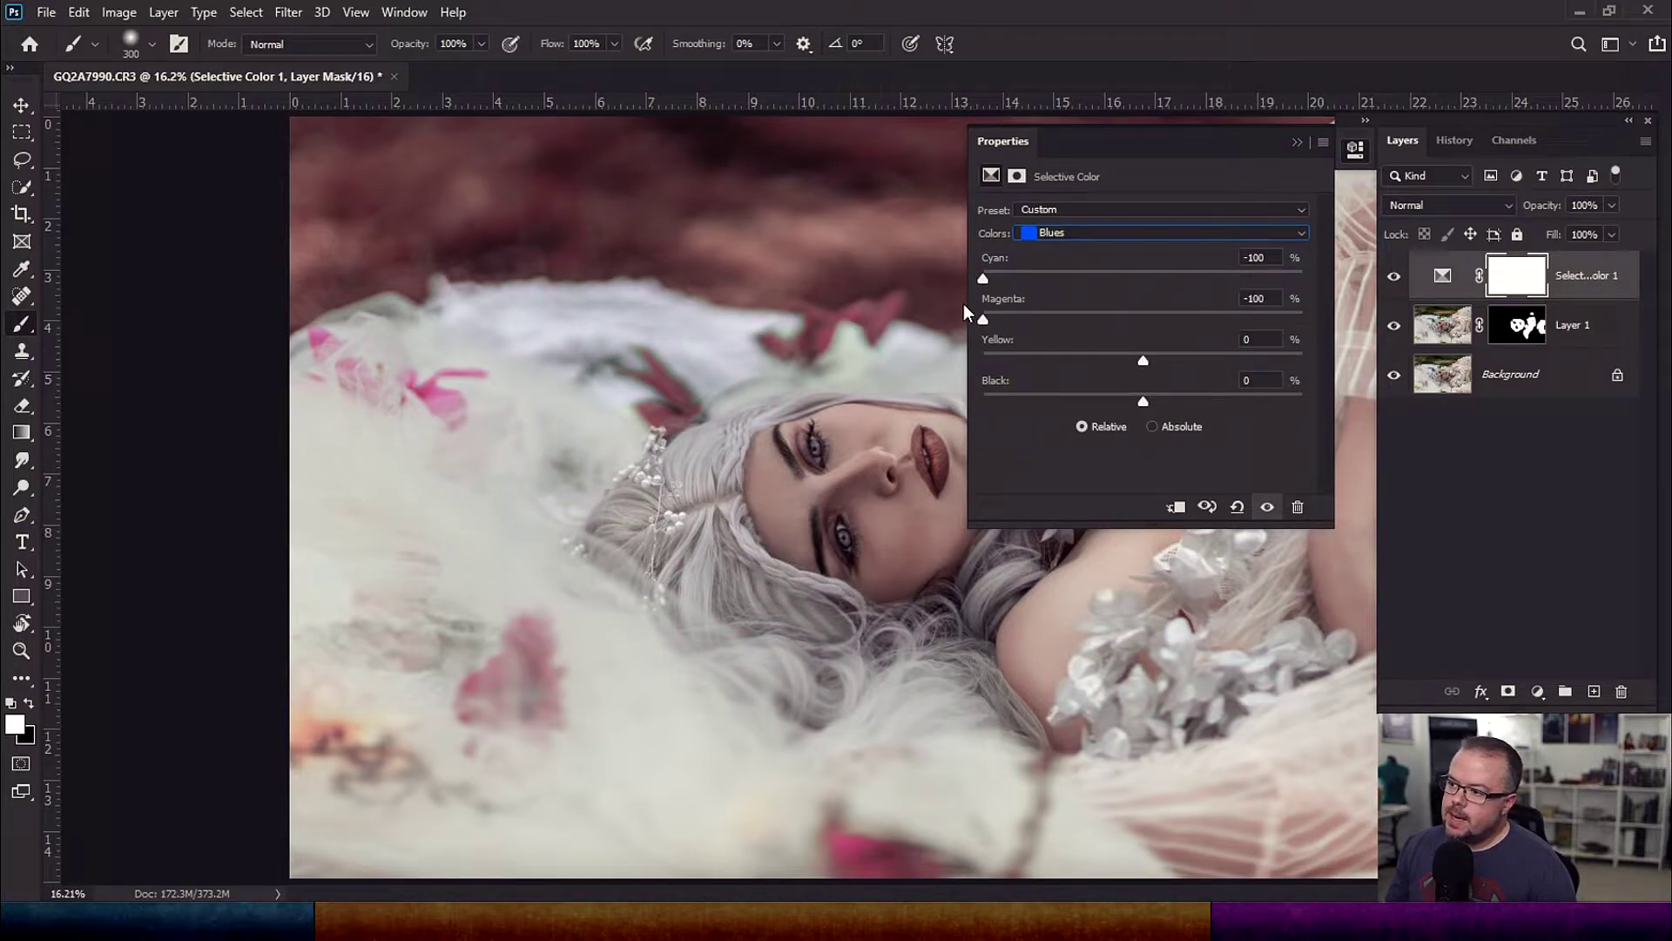
drag(1178, 358, 1394, 379)
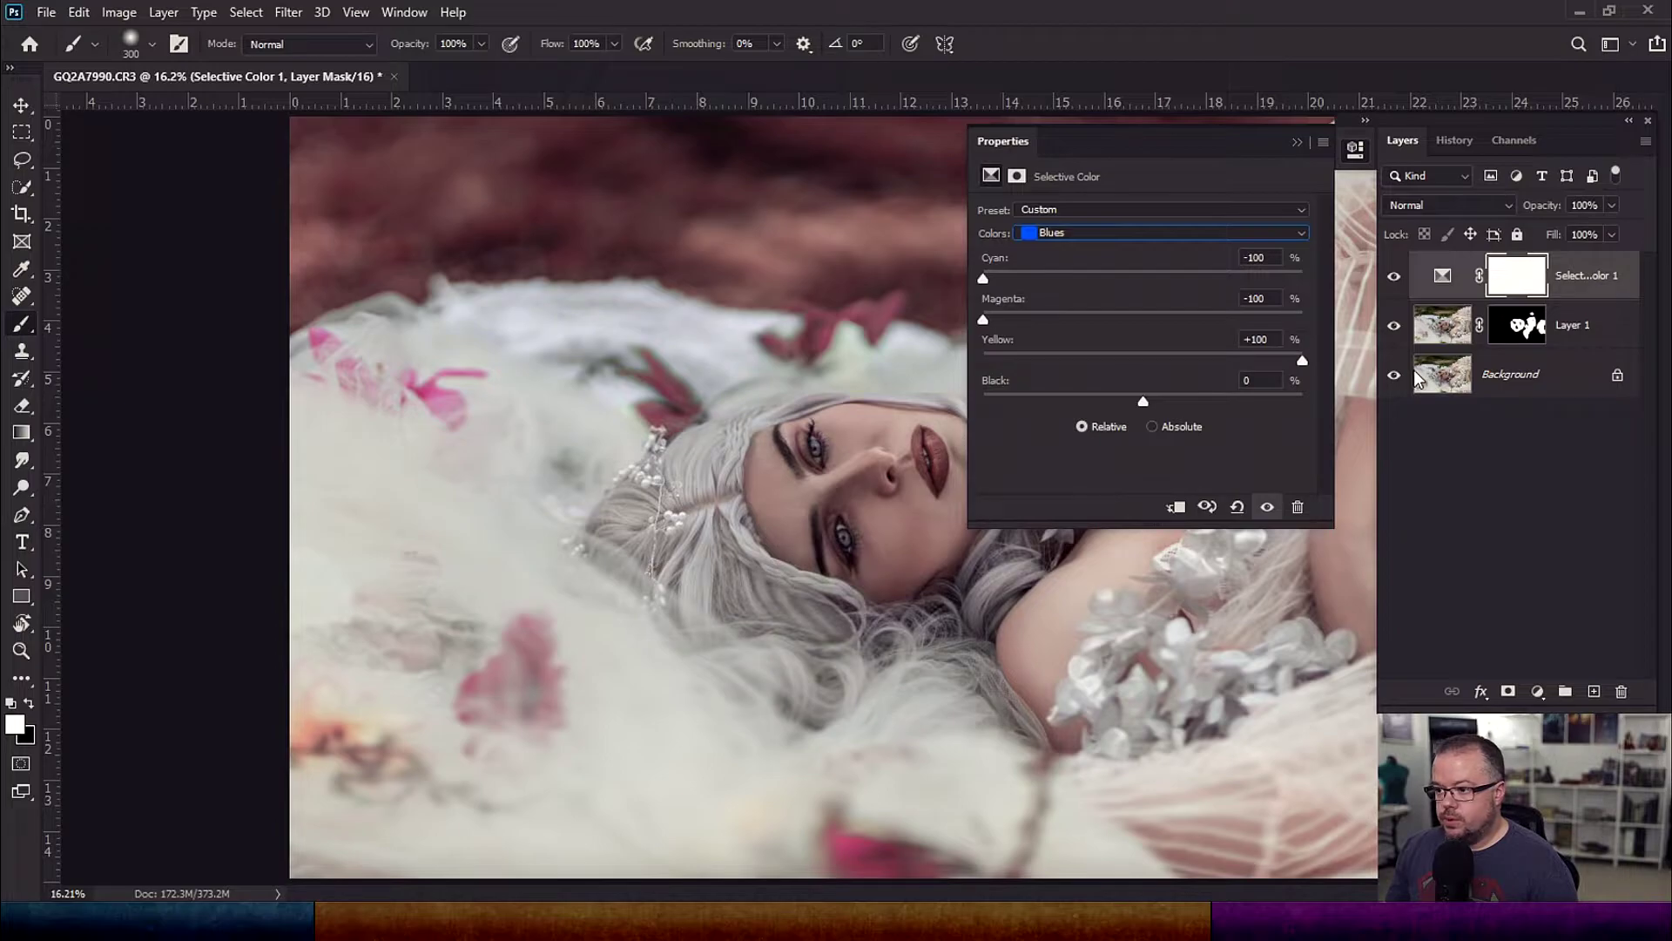
drag(985, 320, 1034, 325)
drag(1289, 316, 998, 299)
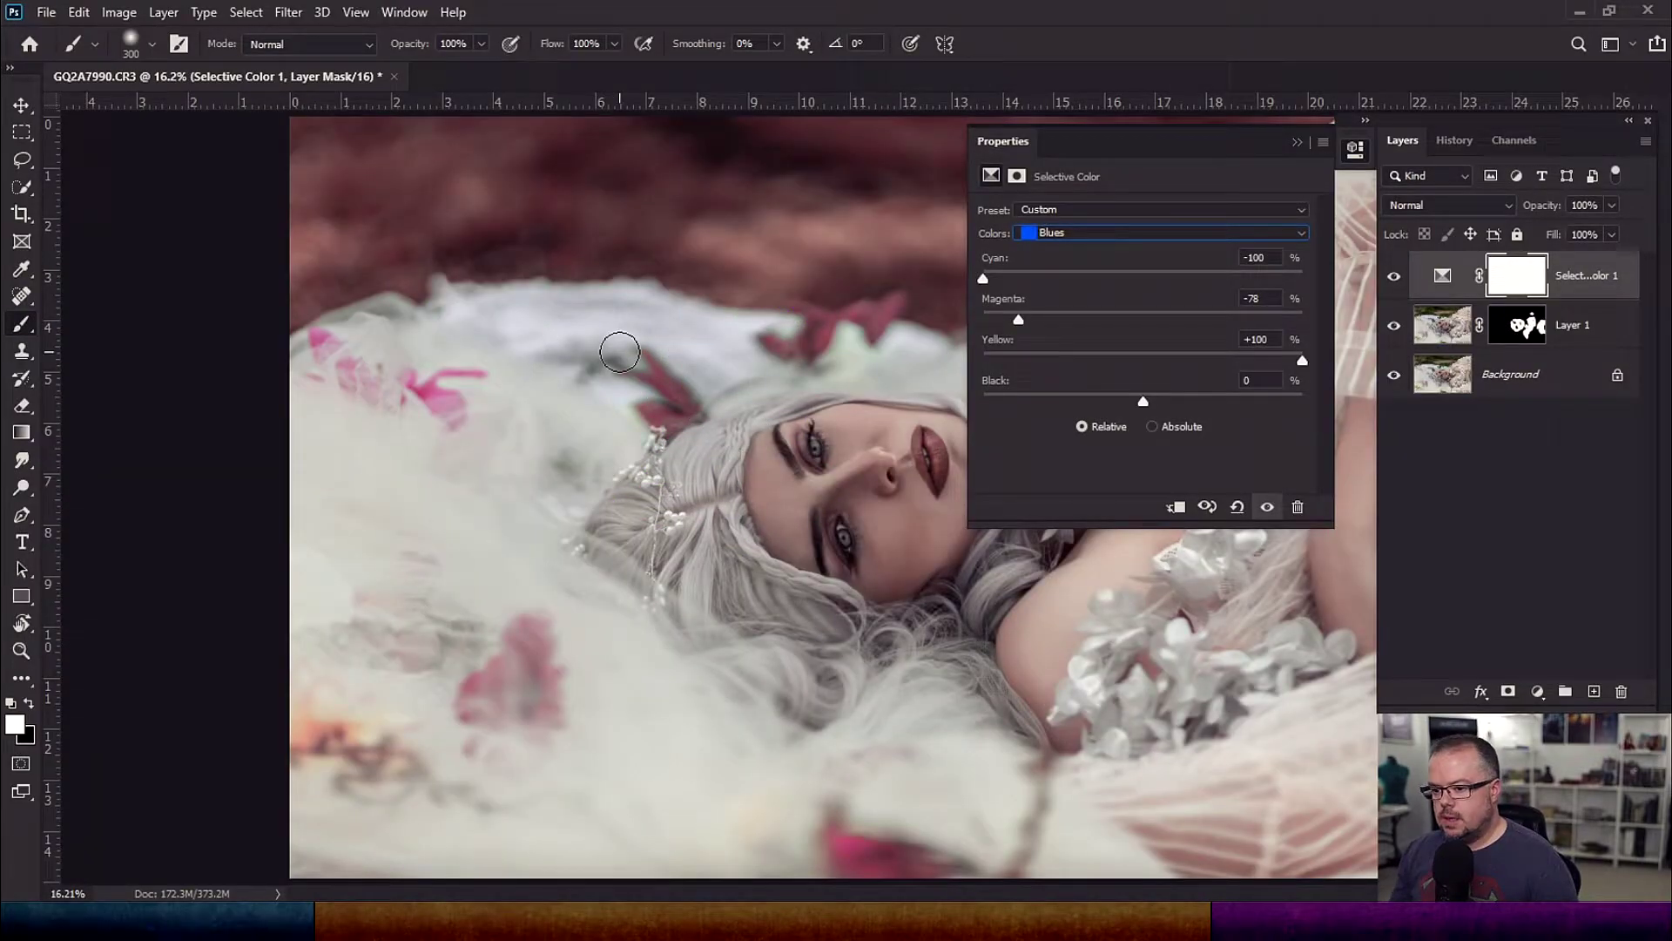
Set the Cyans of the Selective Color layer to Cyan -100, Magenta +100, Yellow -27 and Black -2
click(1132, 234)
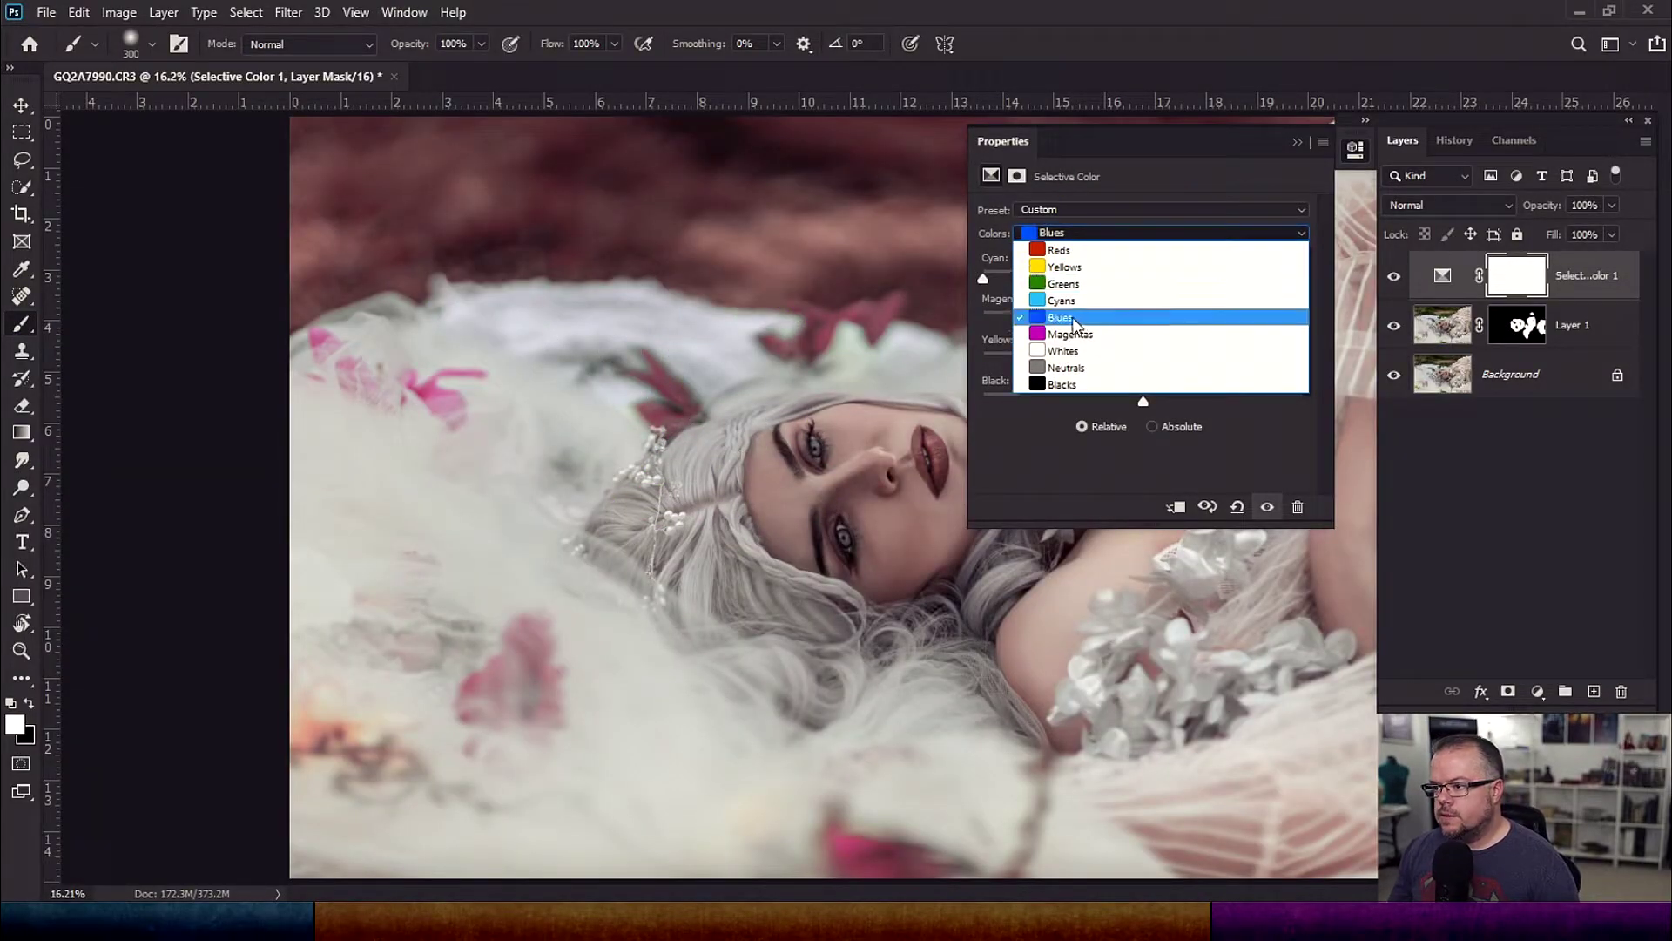
click(1070, 301)
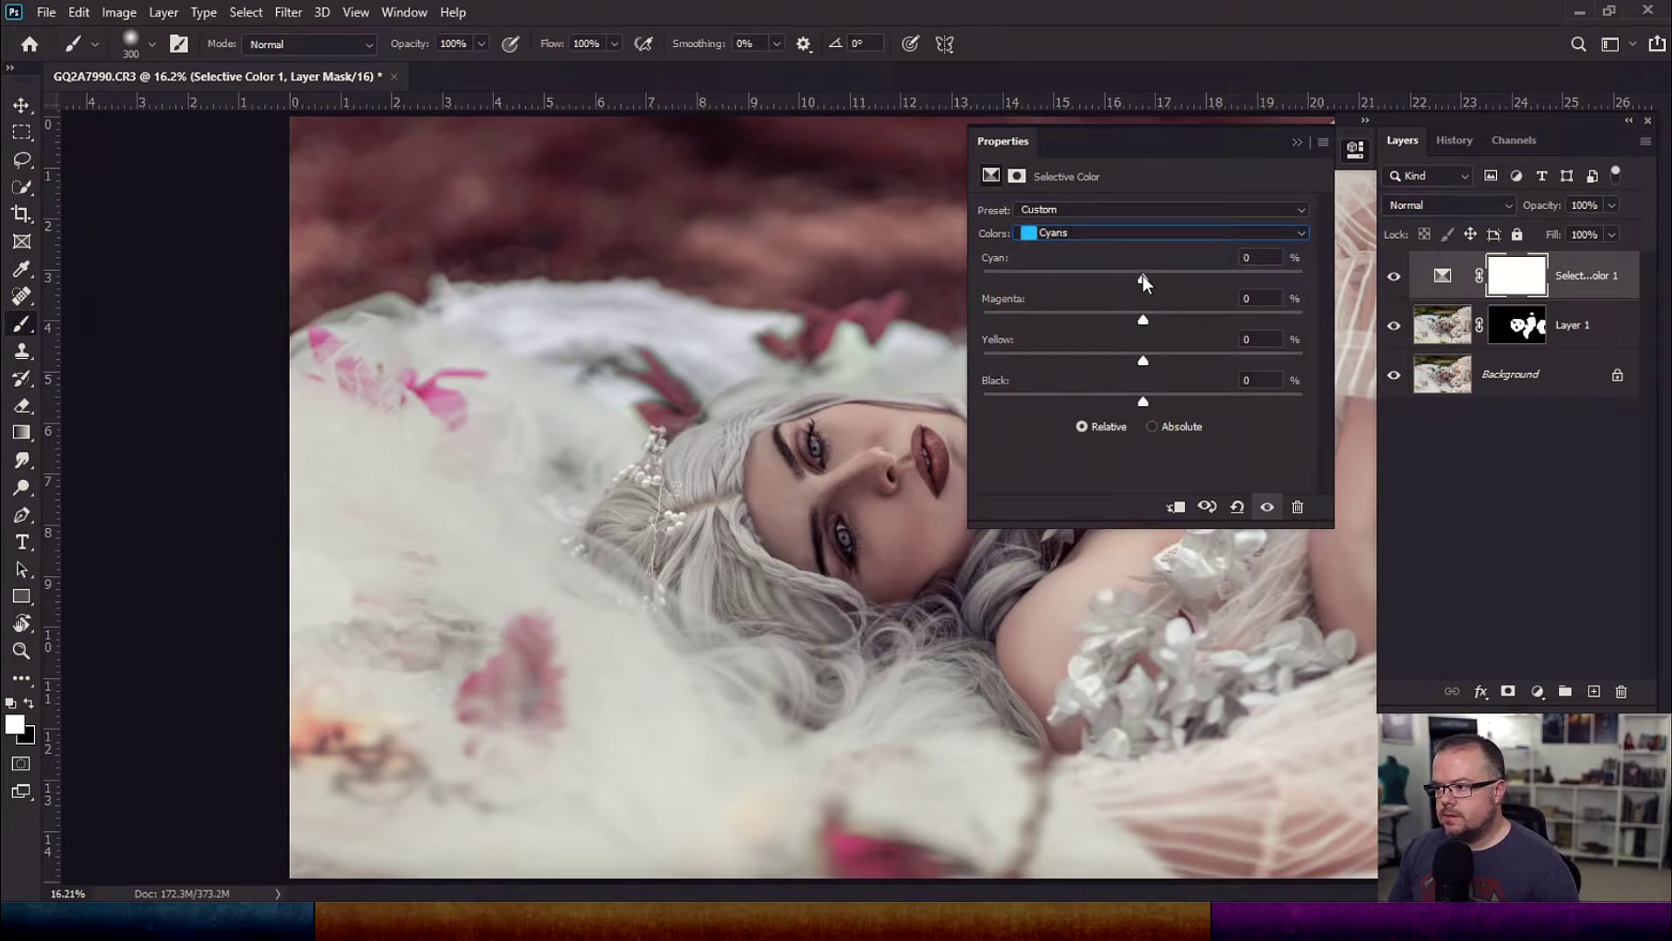
mouse_move(1144, 401)
mouse_down()
mouse_move(1087, 427)
mouse_move(1260, 427)
mouse_move(1017, 403)
mouse_move(1299, 398)
mouse_move(1019, 399)
mouse_move(1267, 399)
mouse_move(1073, 397)
mouse_move(1147, 389)
mouse_up()
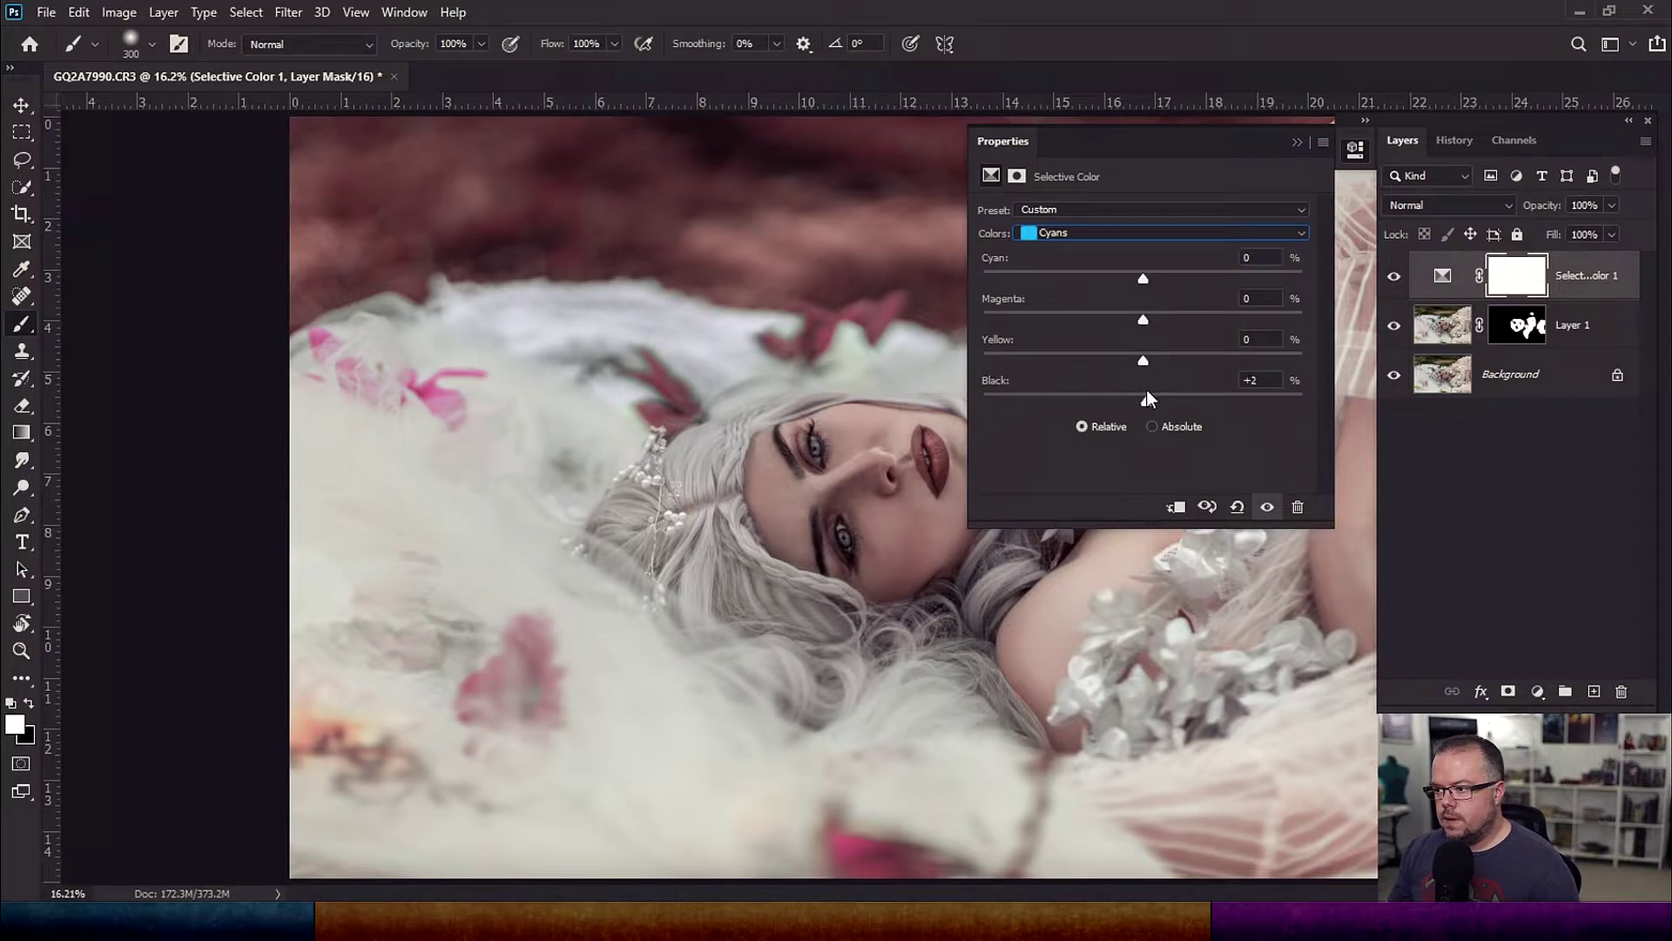
drag(1144, 401, 1267, 360)
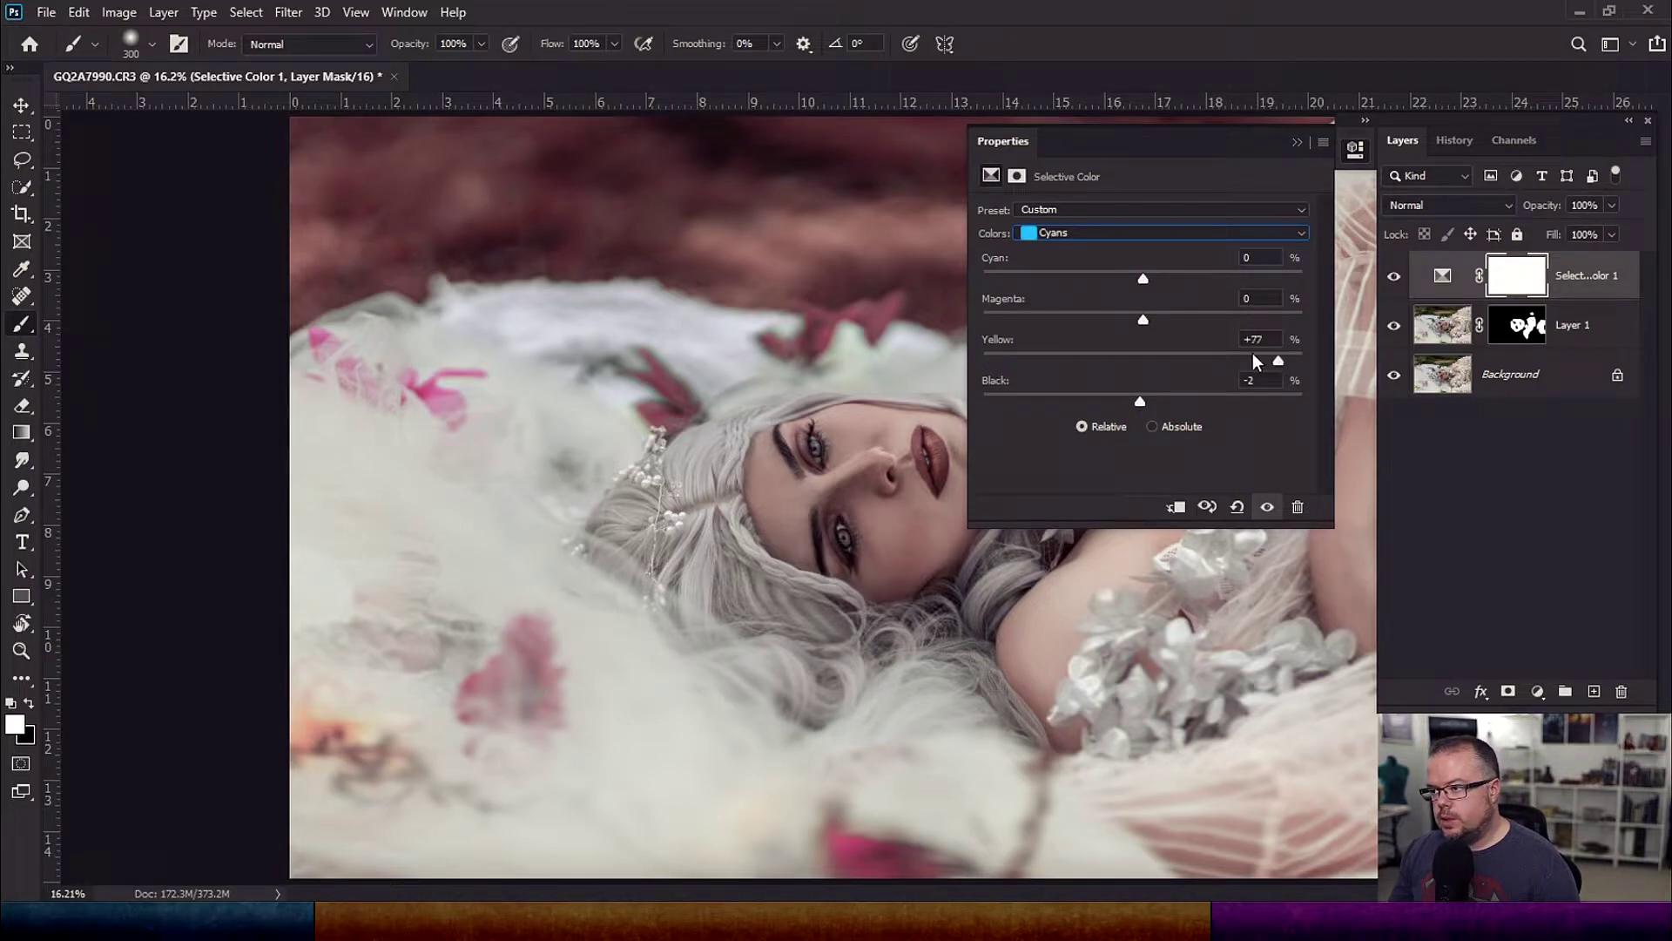
drag(1142, 320, 969, 305)
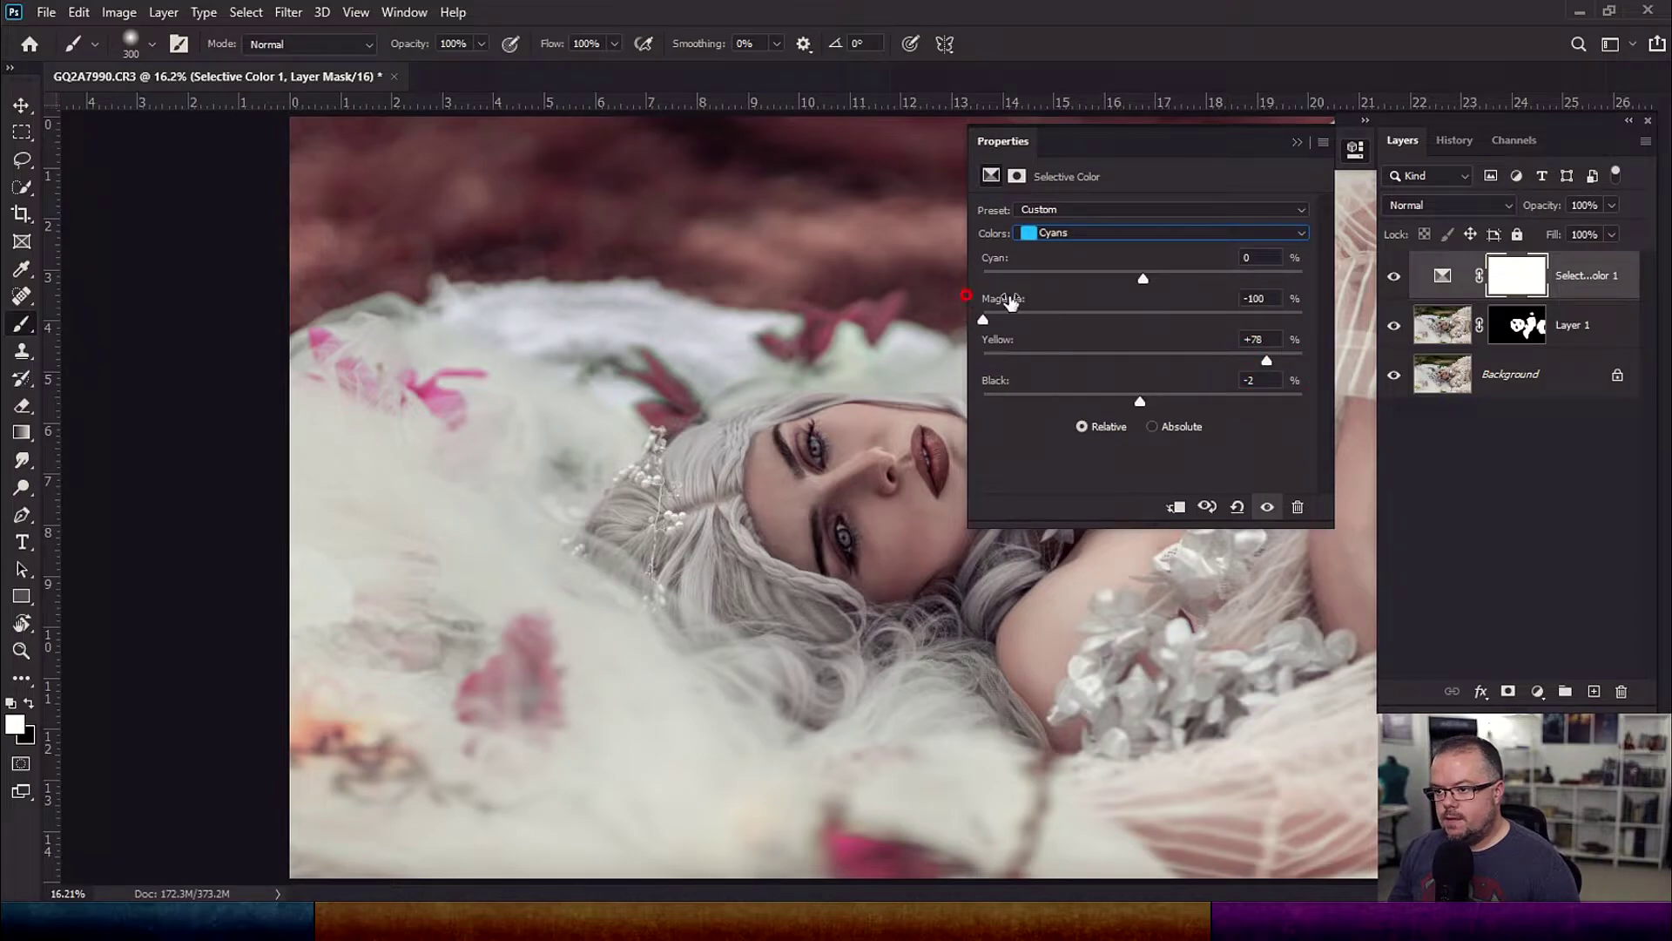
drag(1147, 277, 1173, 314)
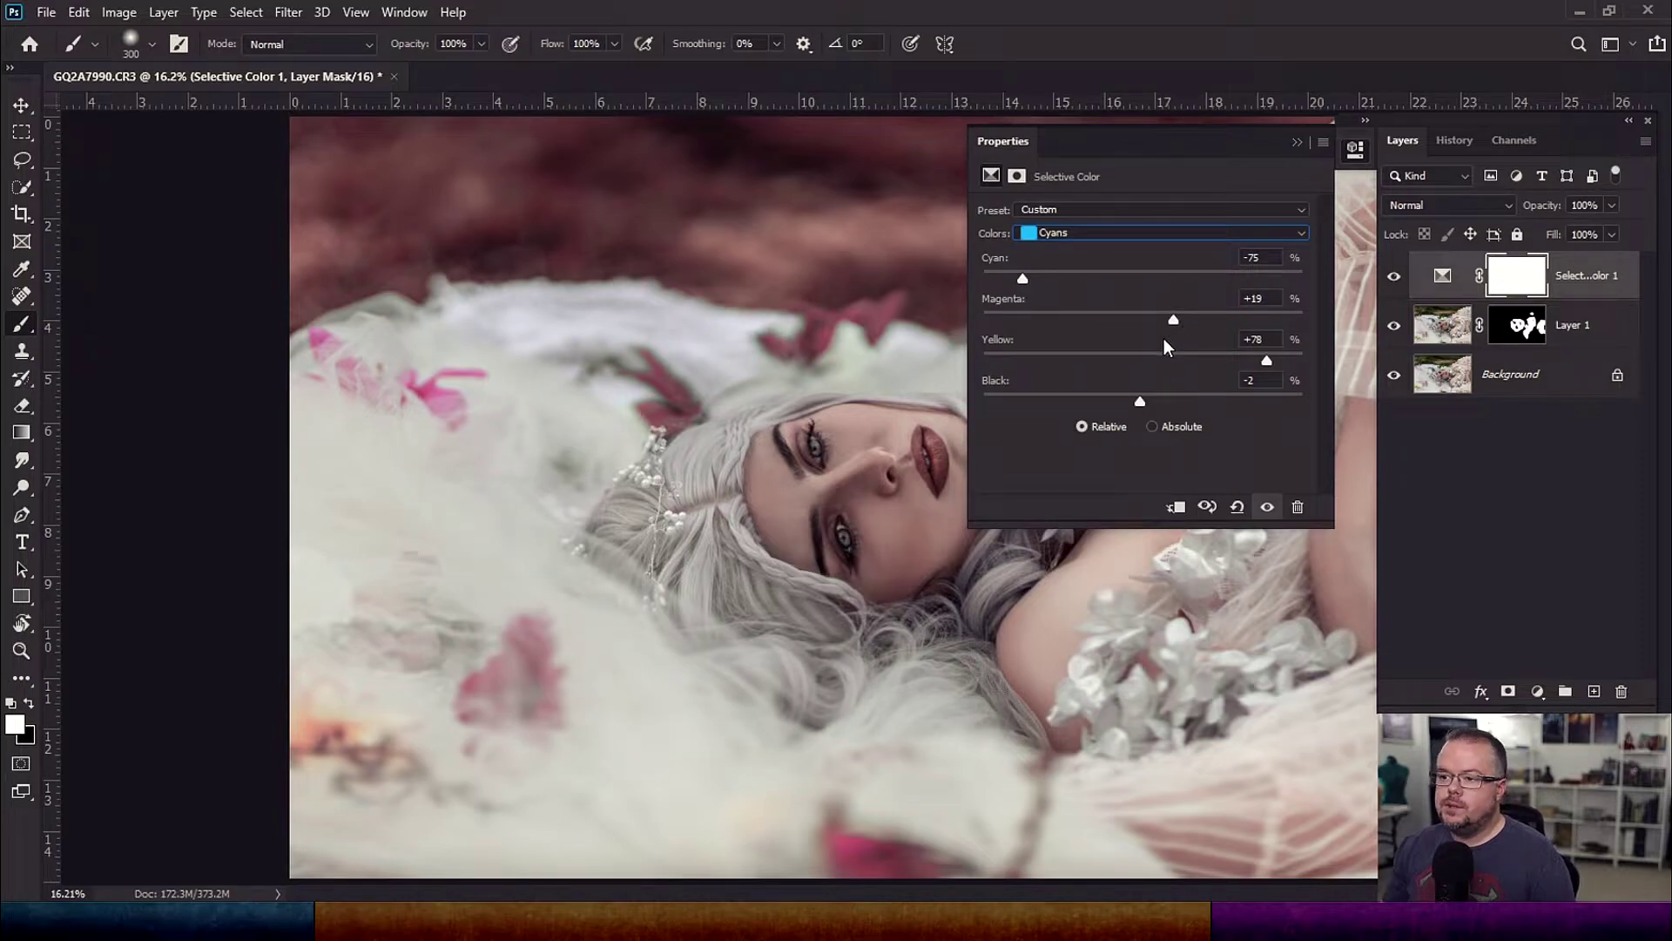
drag(1021, 280, 938, 273)
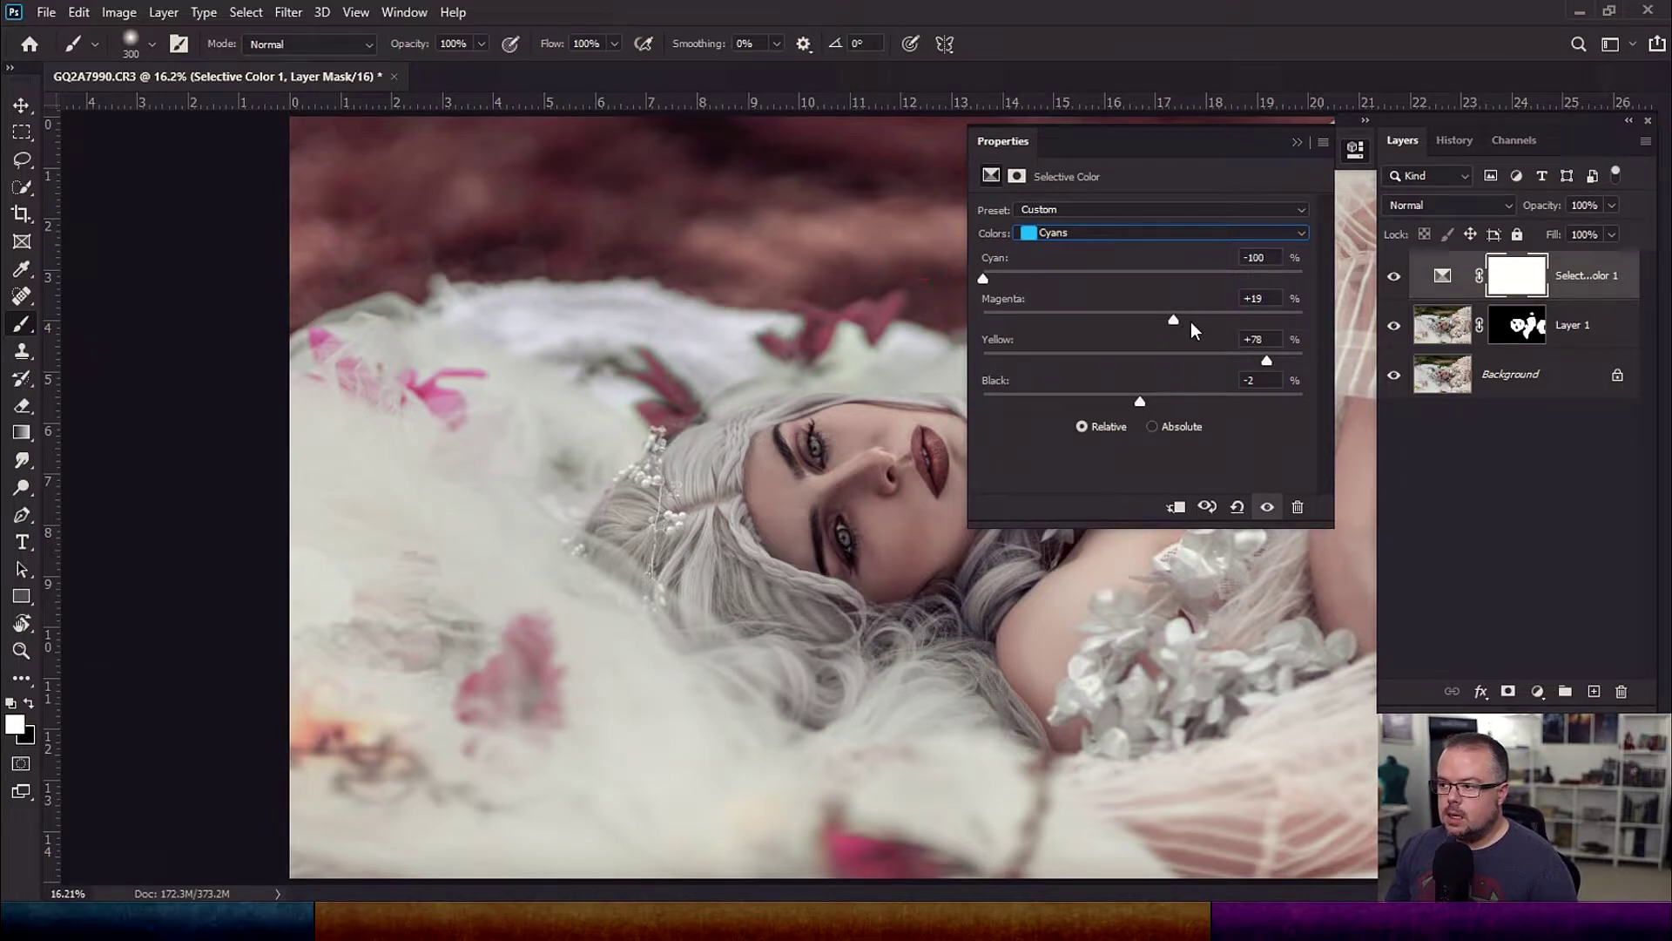
drag(1174, 320, 1346, 309)
drag(1268, 360, 1100, 364)
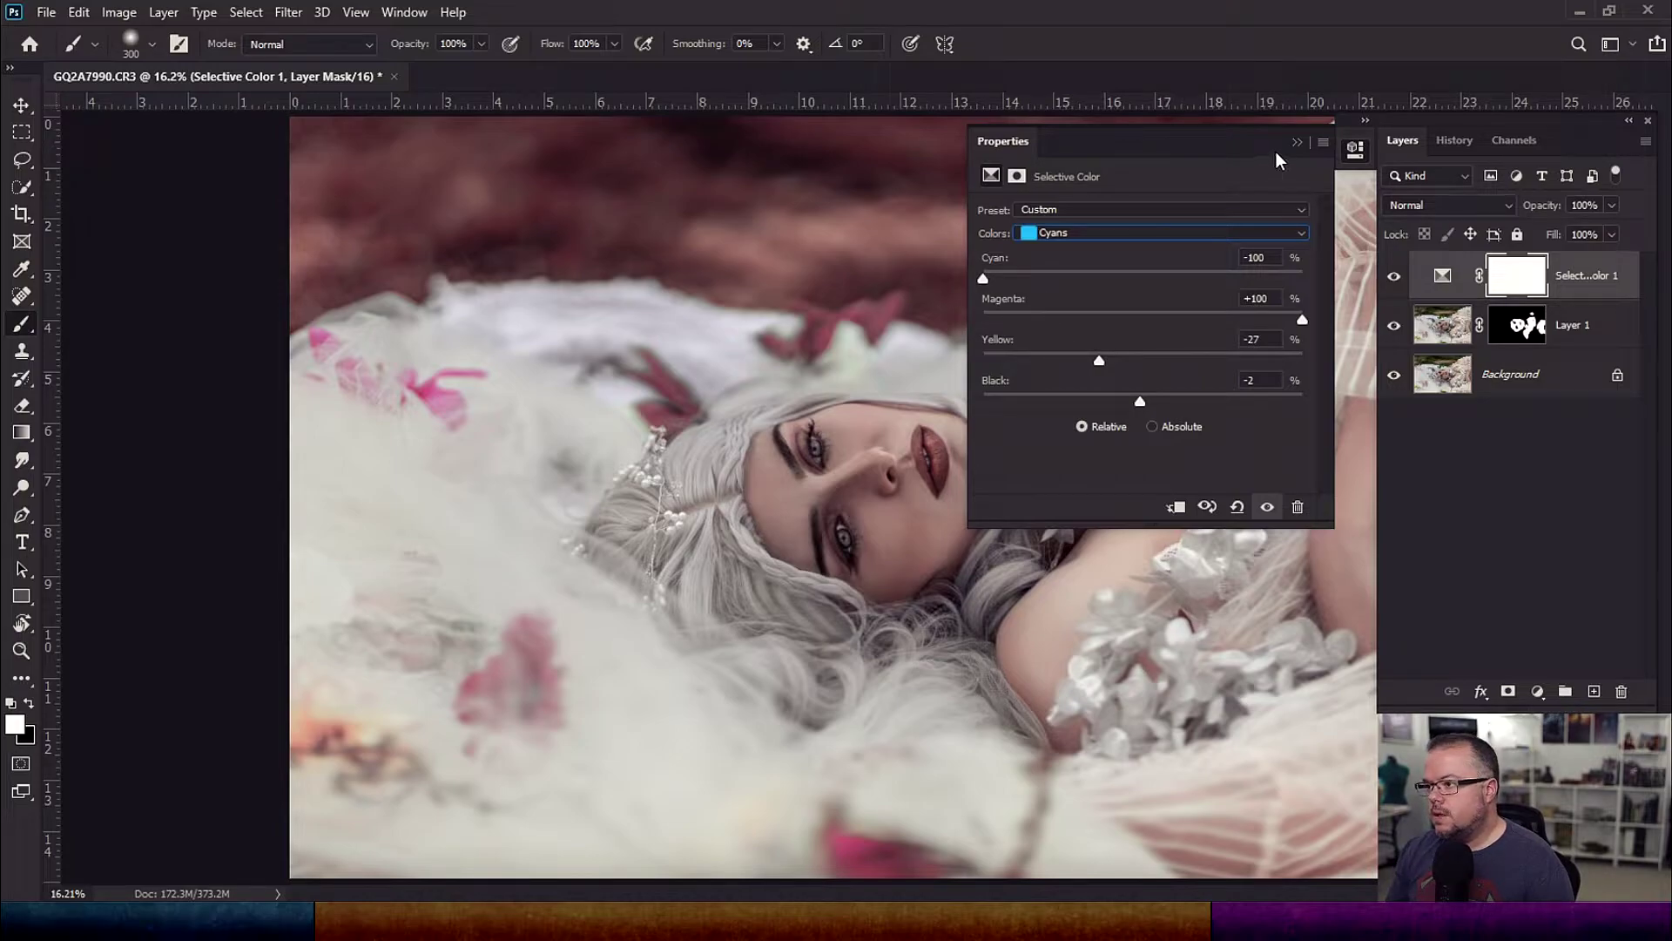
click(1297, 142)
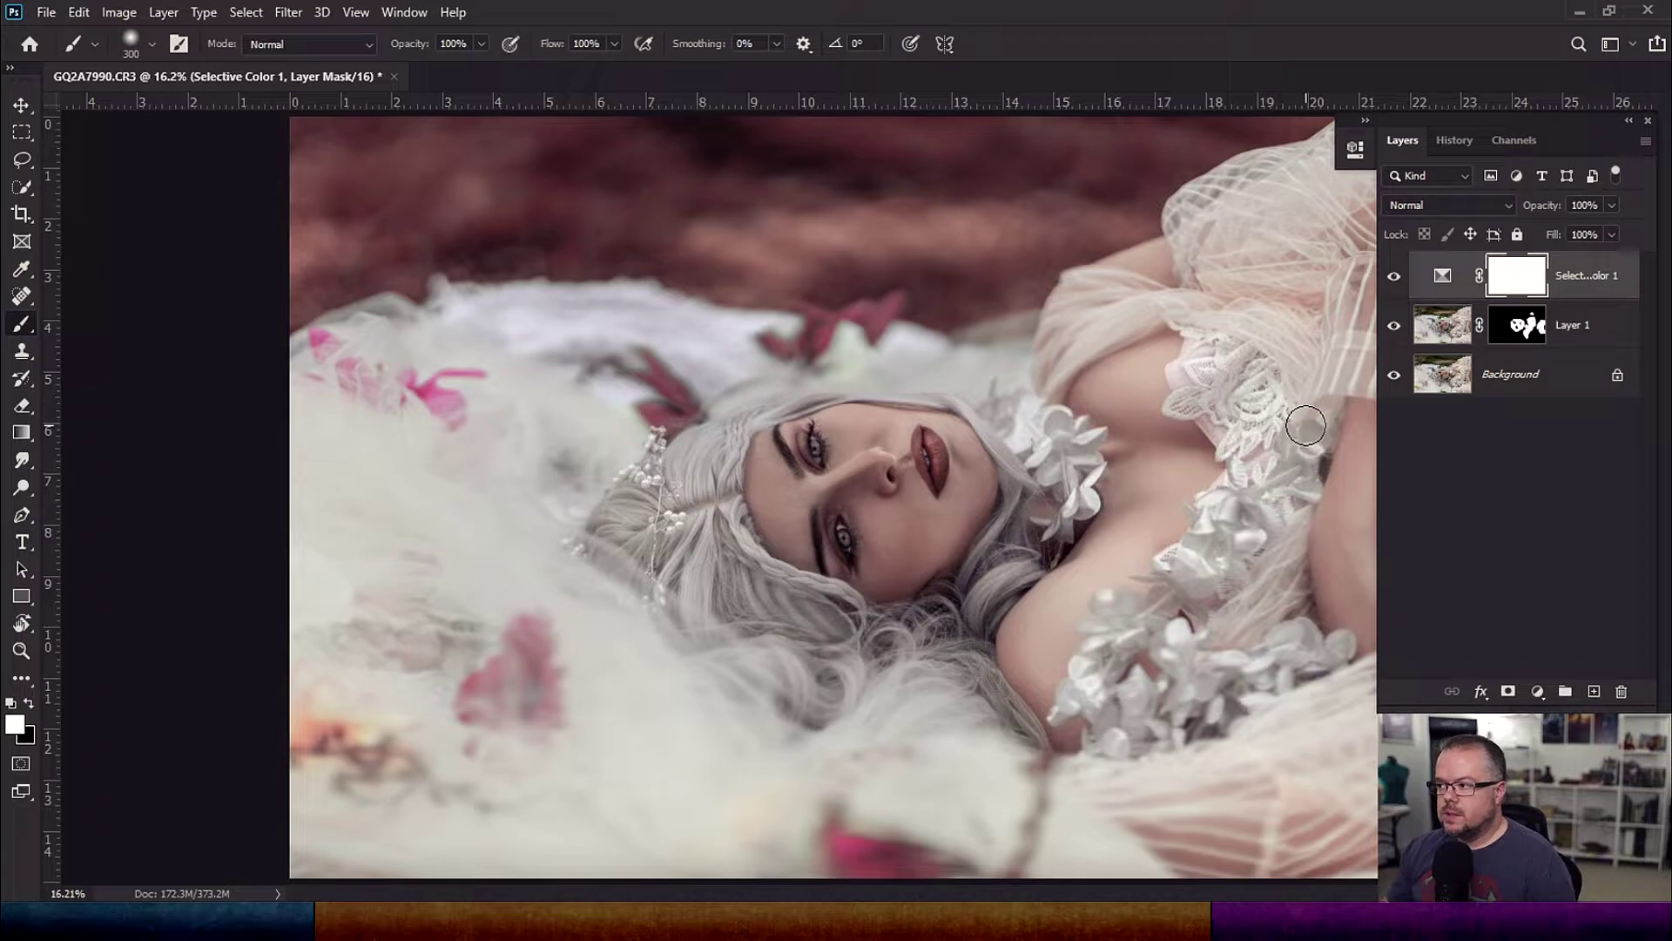
Add a Color Balance adjustment layer and set its Highlights to Cyan-Red +19, Magenta-Green -25 and Yellow-Blue +27
click(1537, 692)
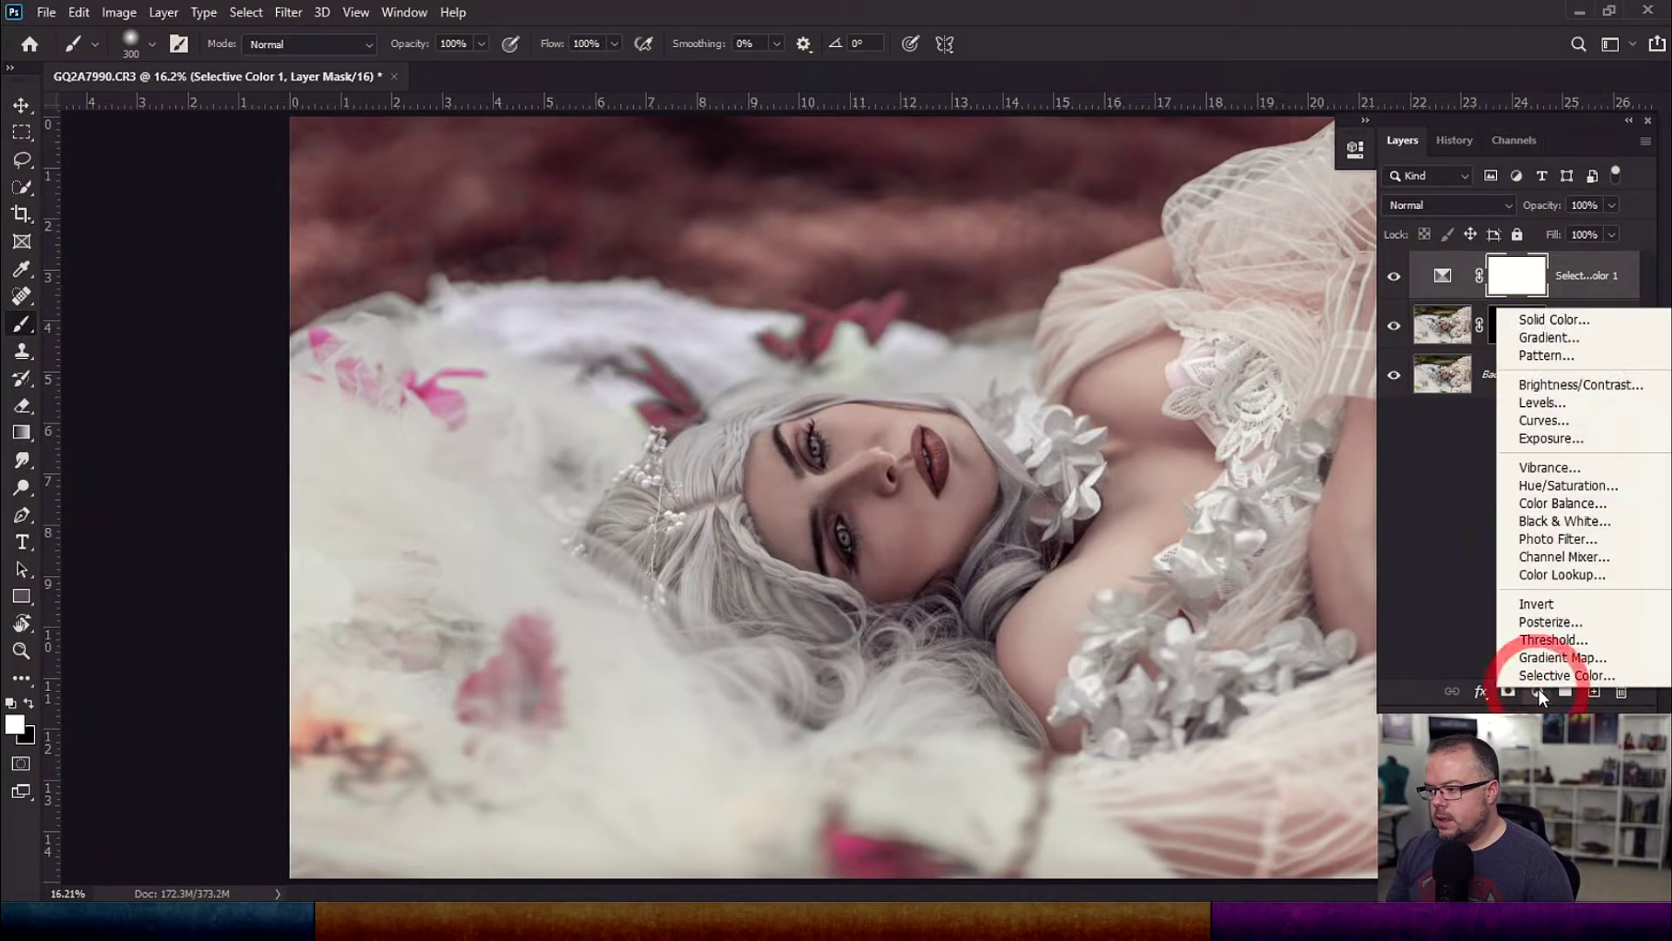
click(1542, 503)
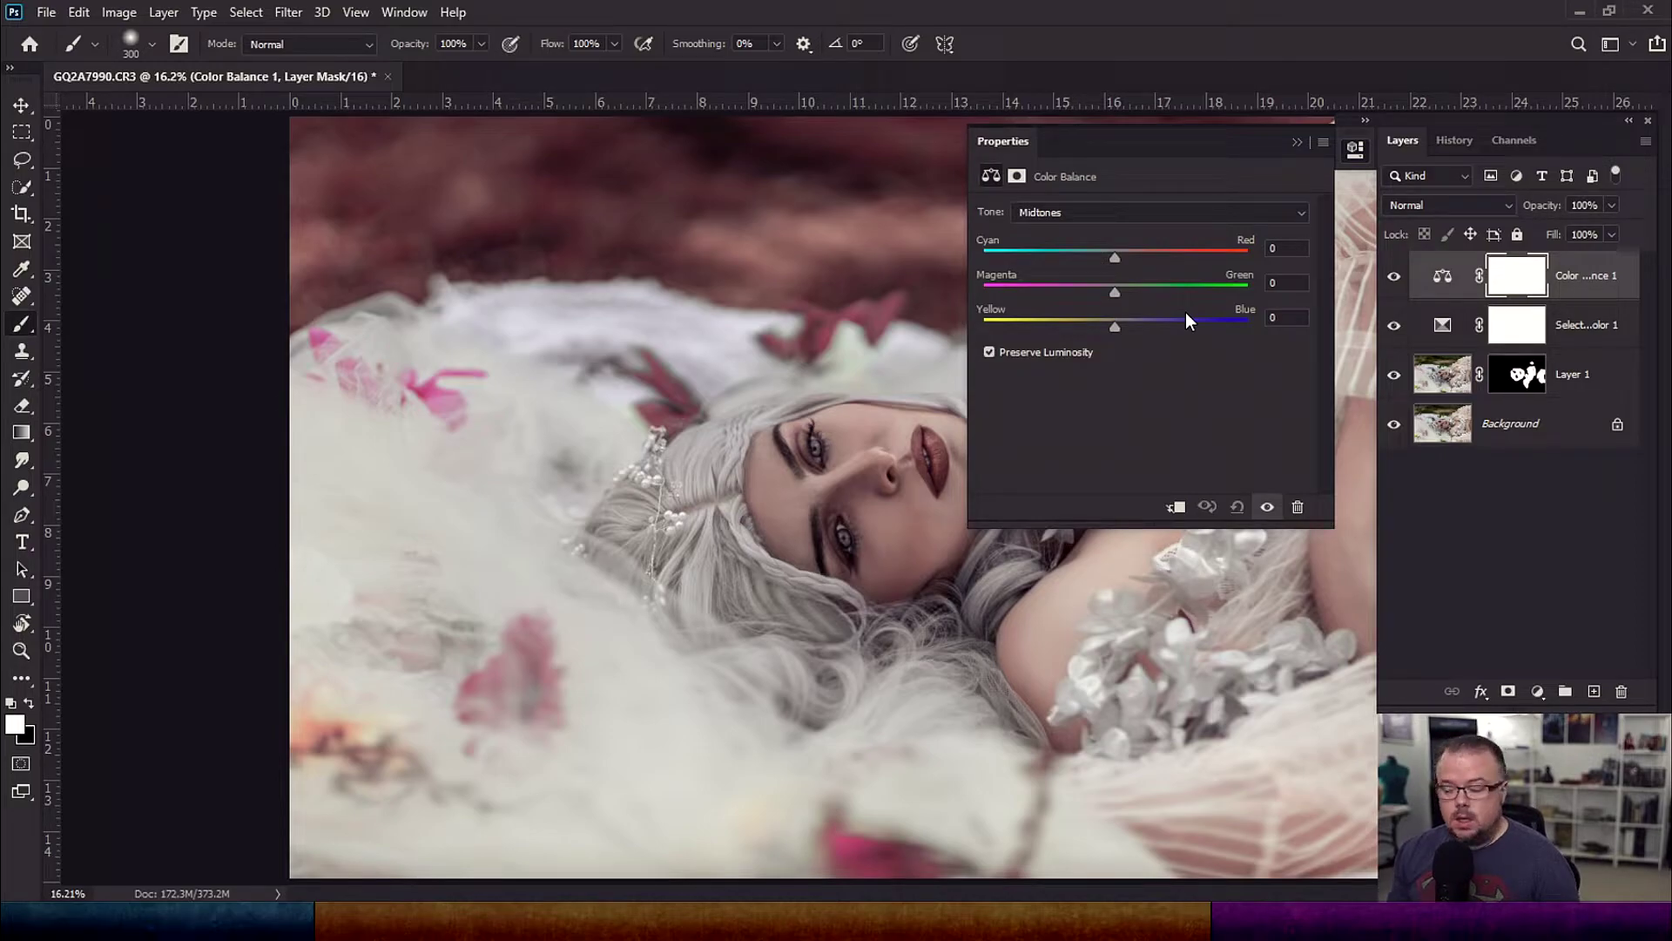
click(1150, 209)
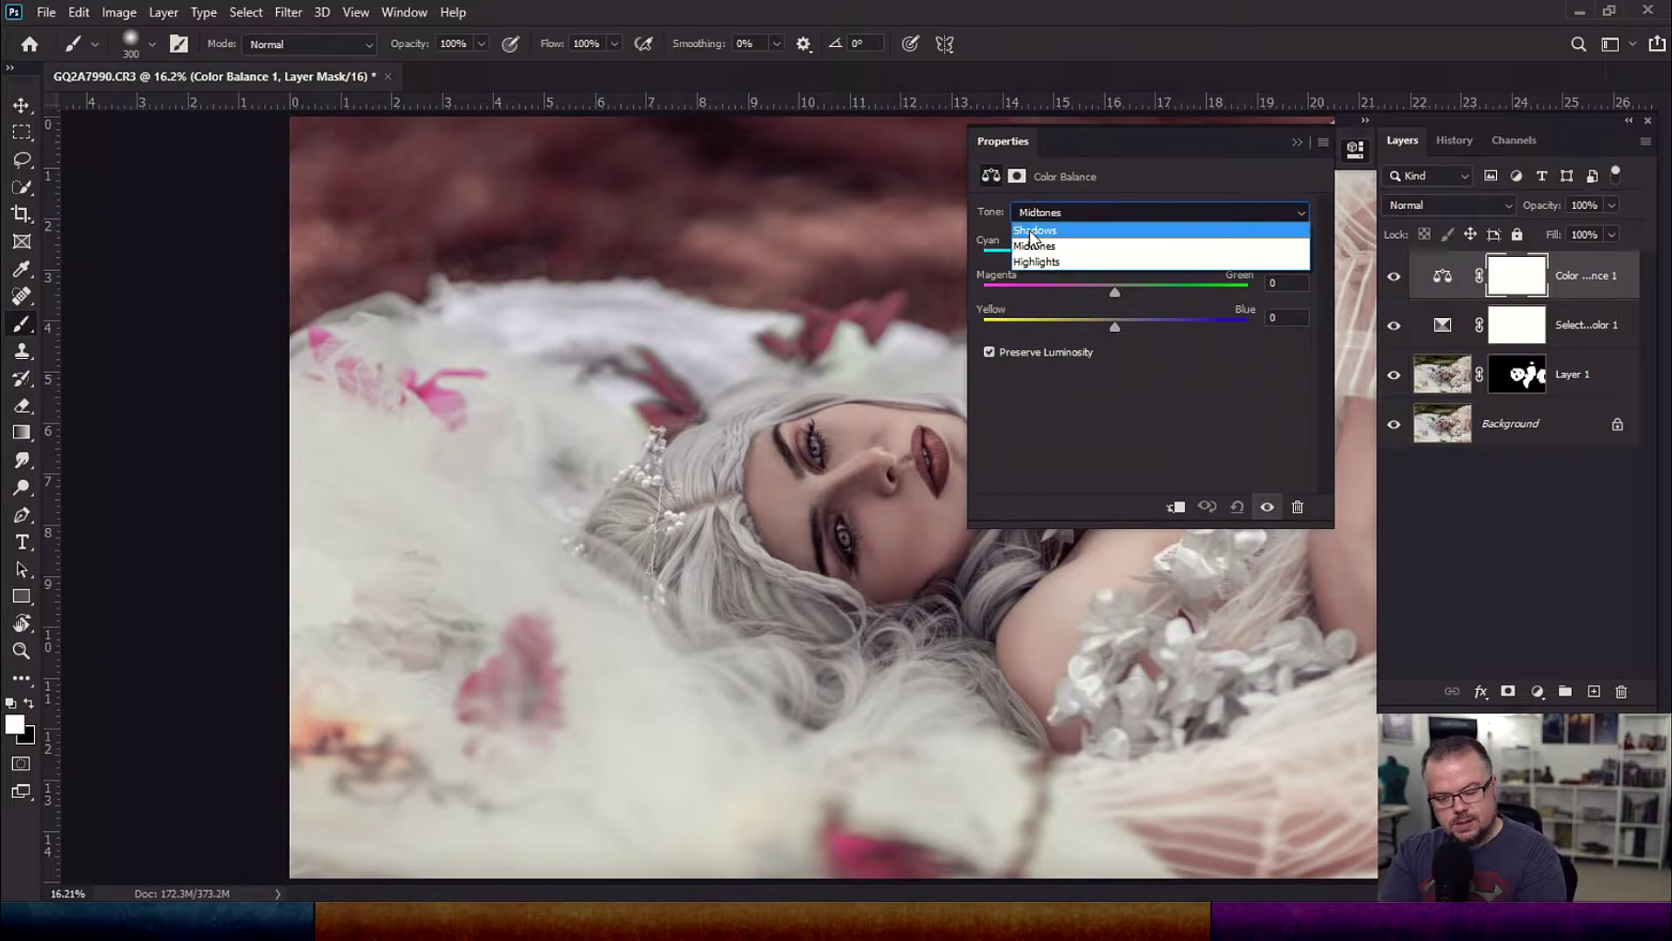
click(1184, 164)
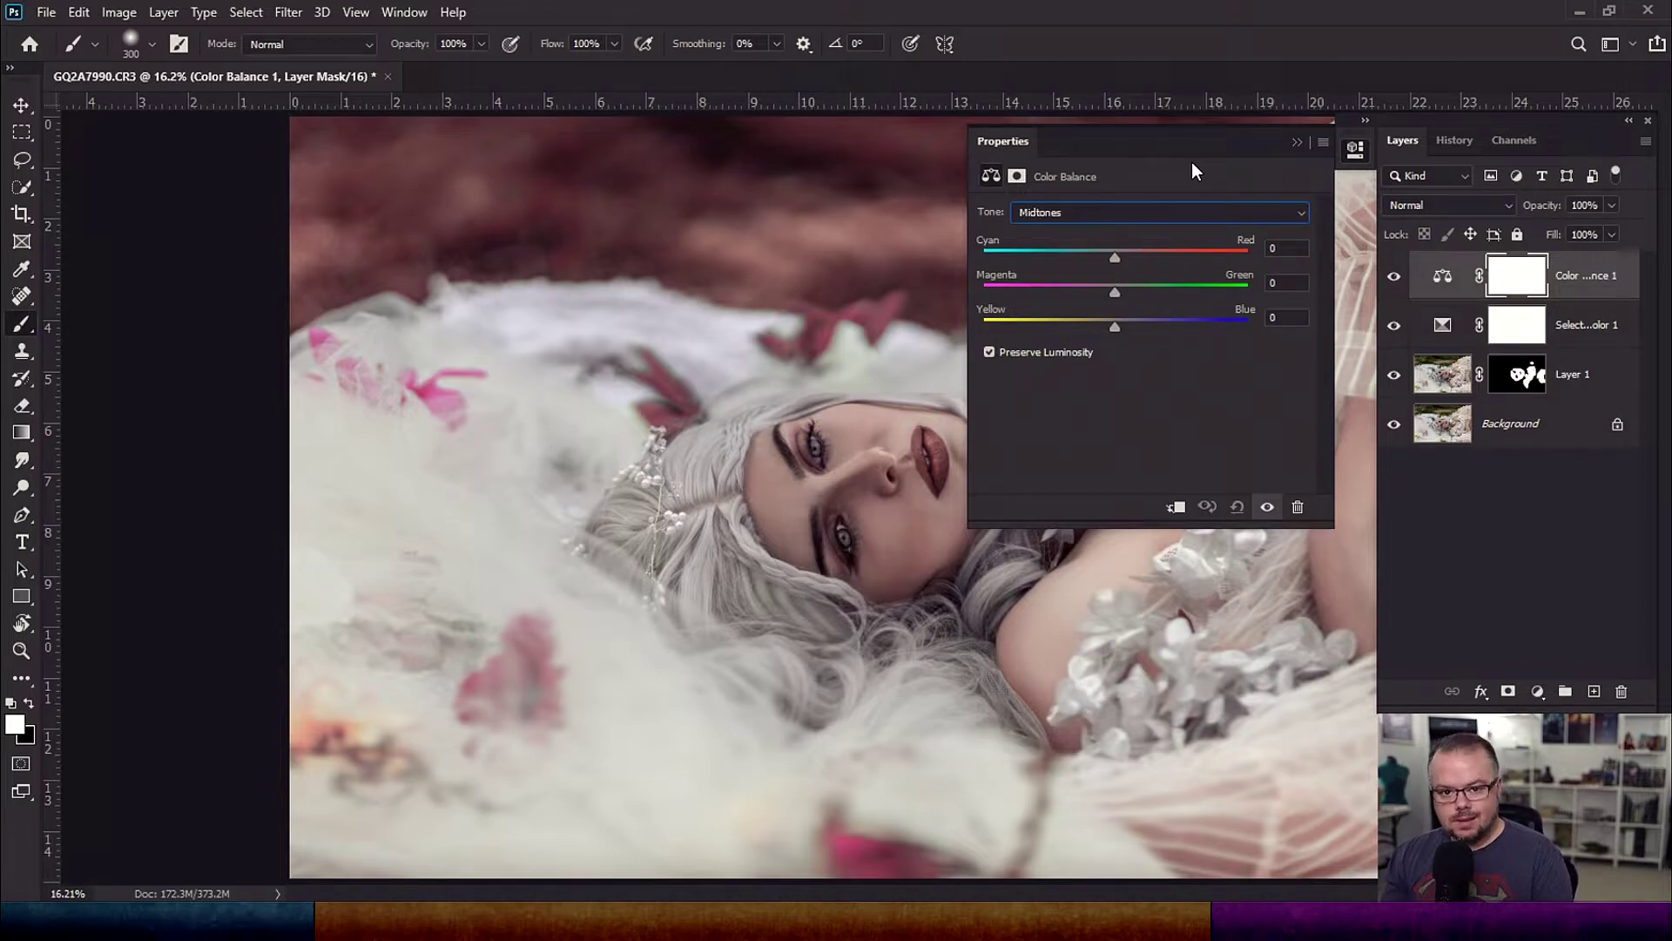
click(1104, 216)
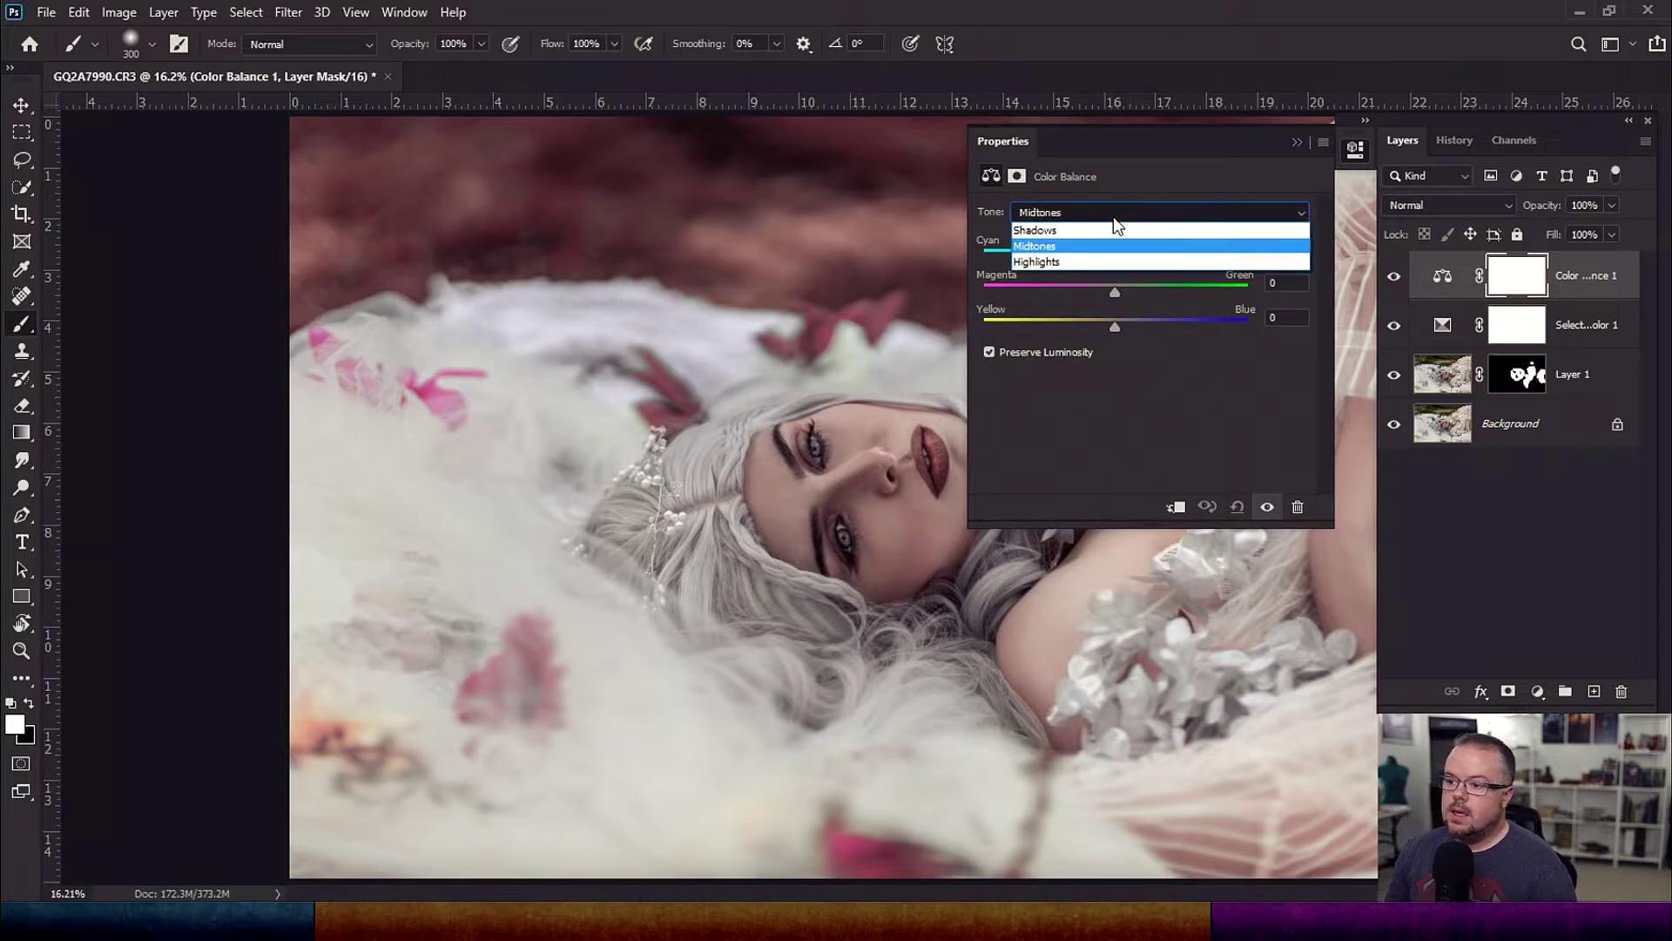
click(1116, 263)
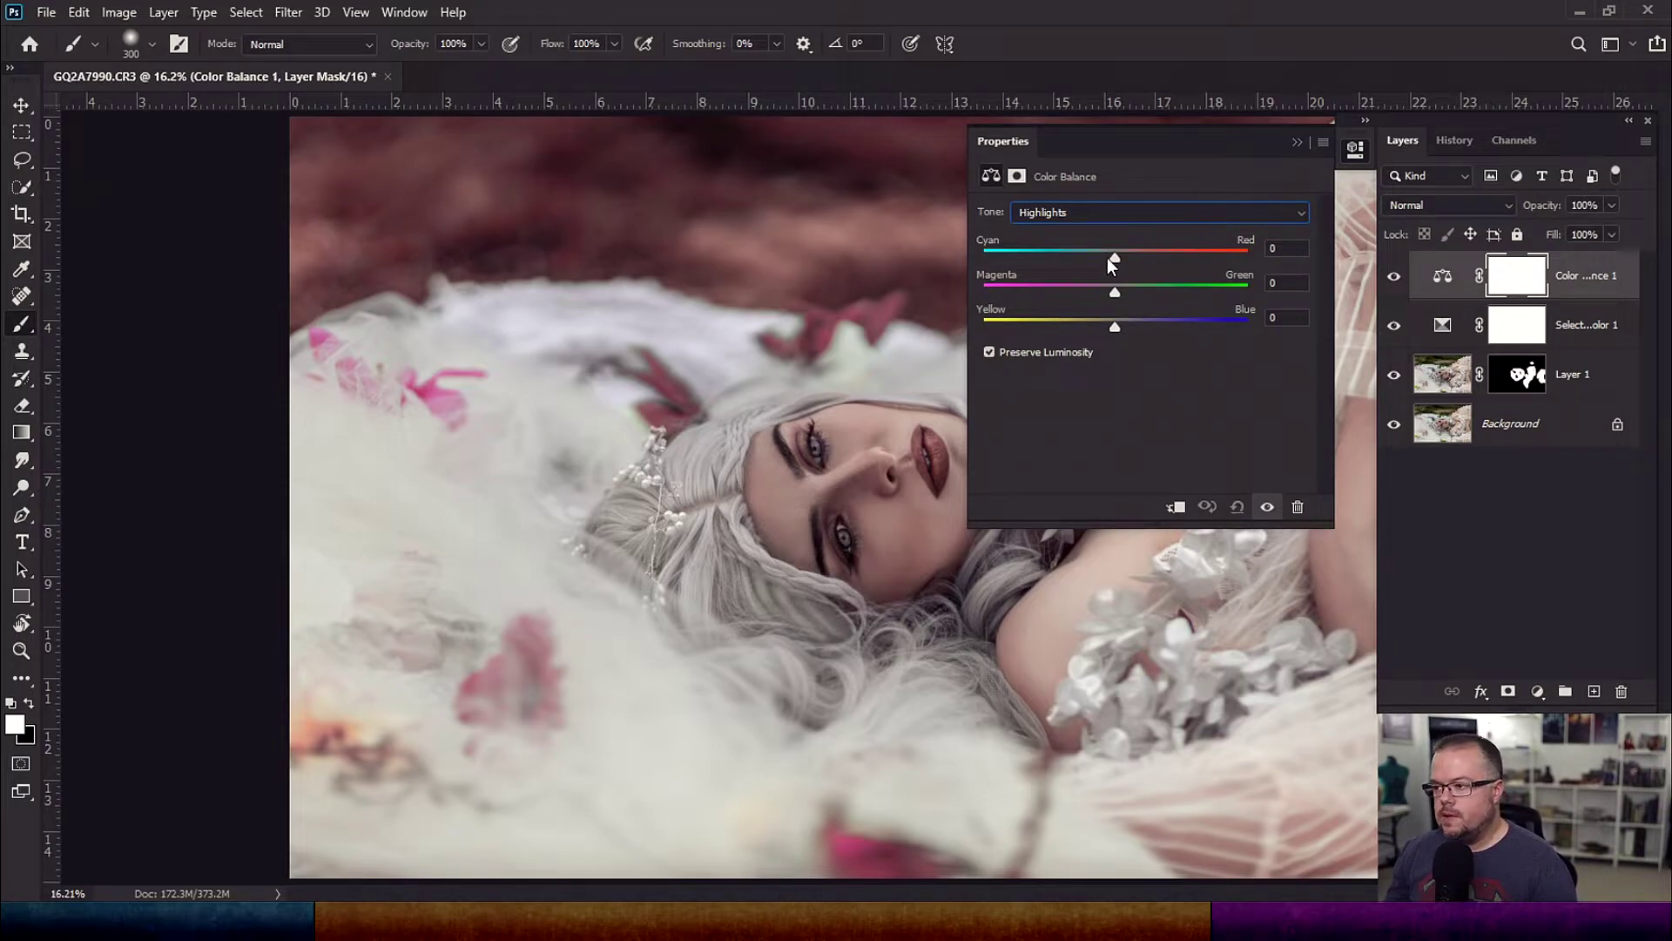
drag(1112, 256, 1106, 291)
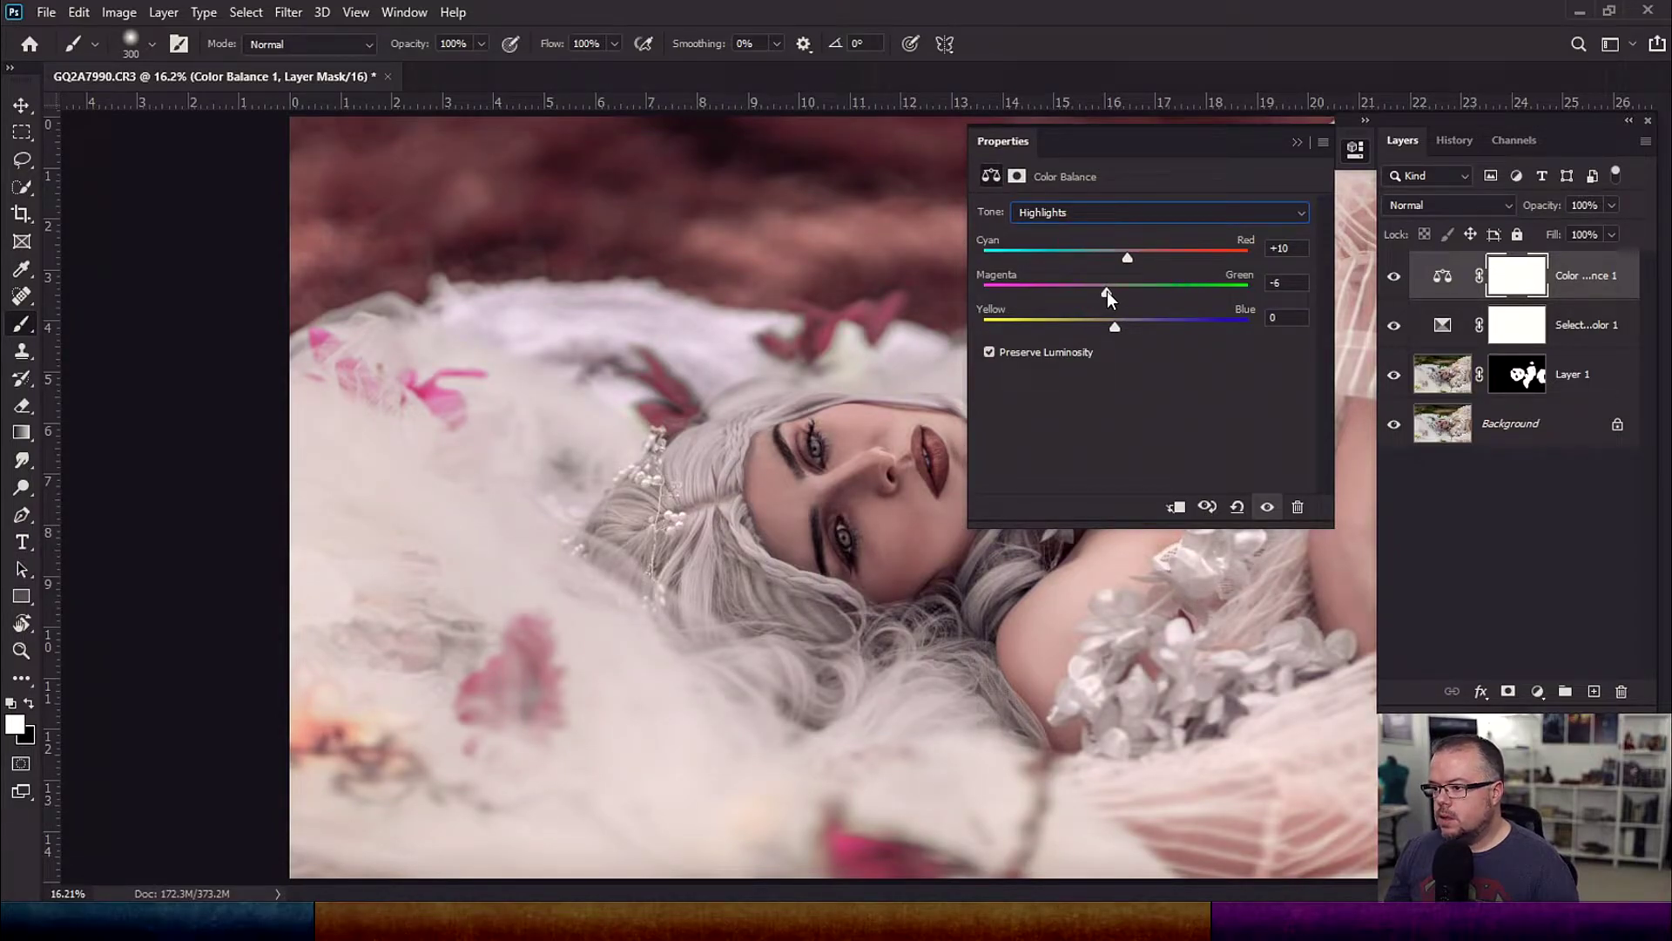
drag(1114, 328, 1141, 327)
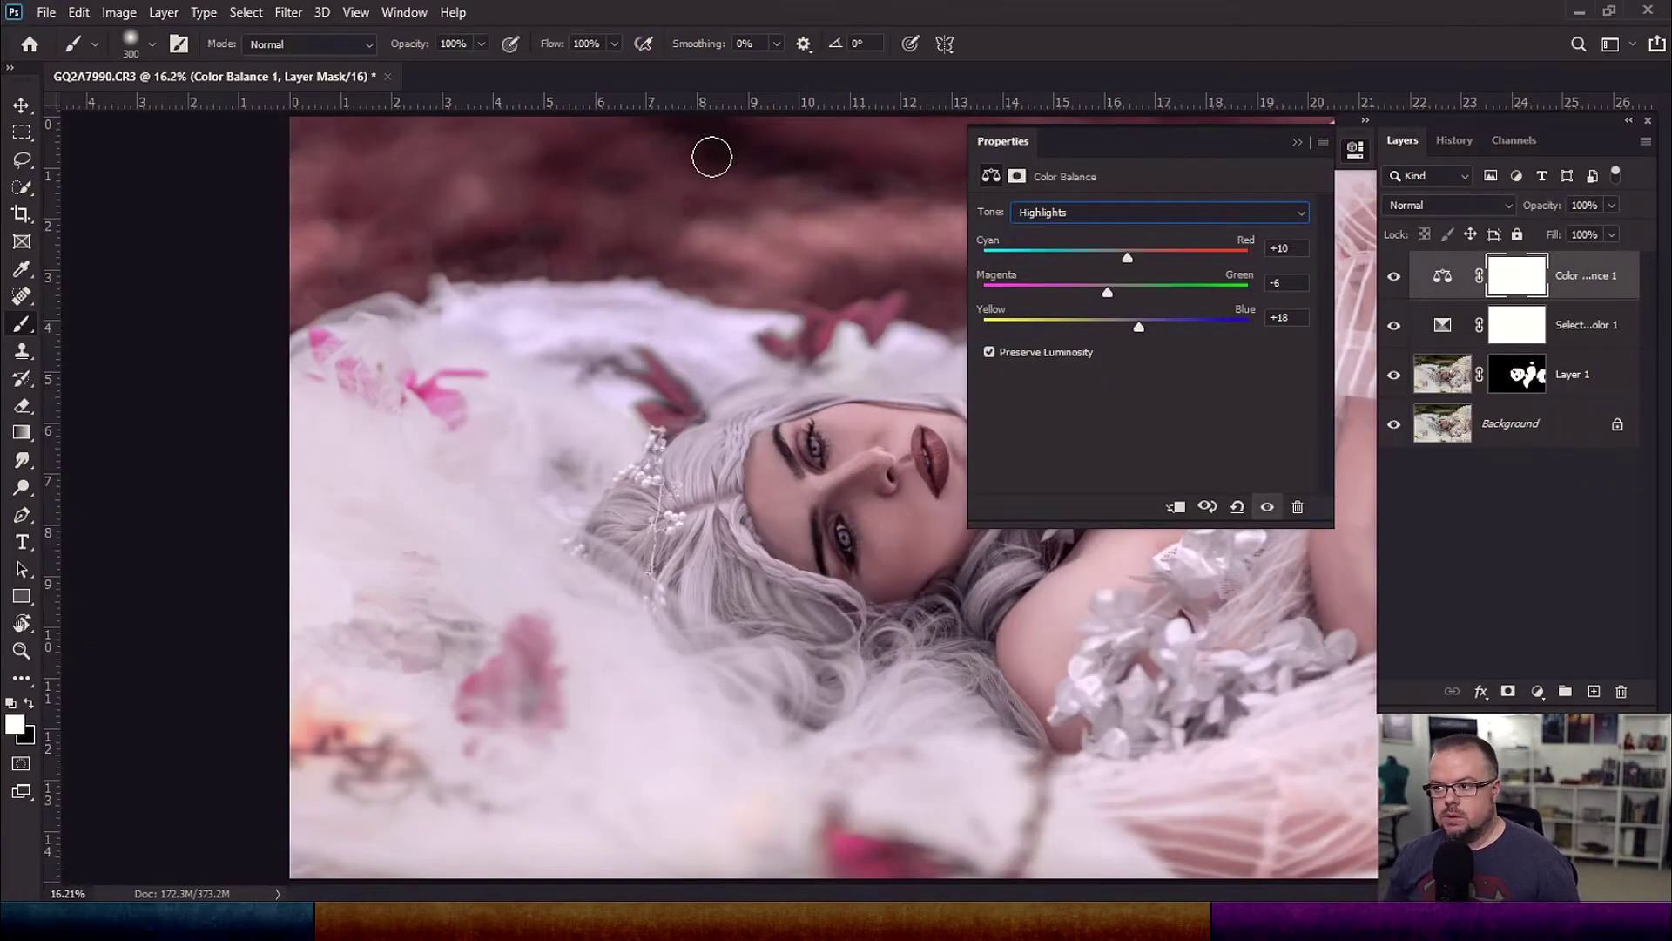
drag(1138, 326, 1079, 293)
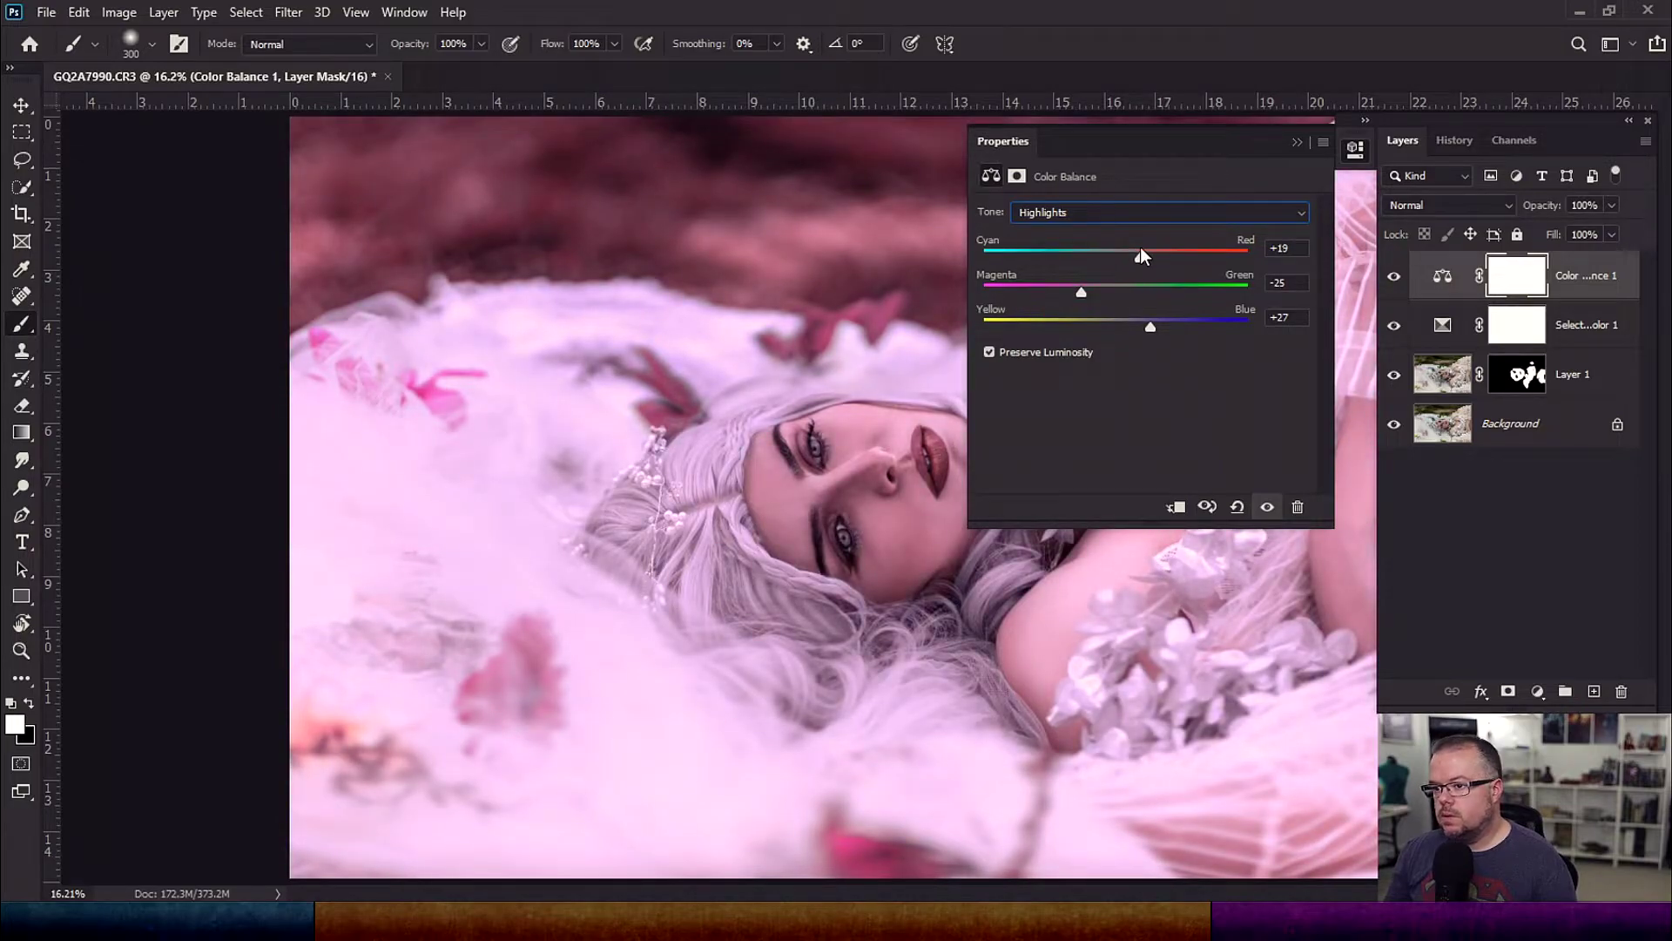
Set the Midtones of the Color Balance layer to Cyan-Red -13, Magenta-Green -24 and Yellow-Blue +14
click(1106, 212)
click(1080, 236)
drag(1115, 295, 1085, 288)
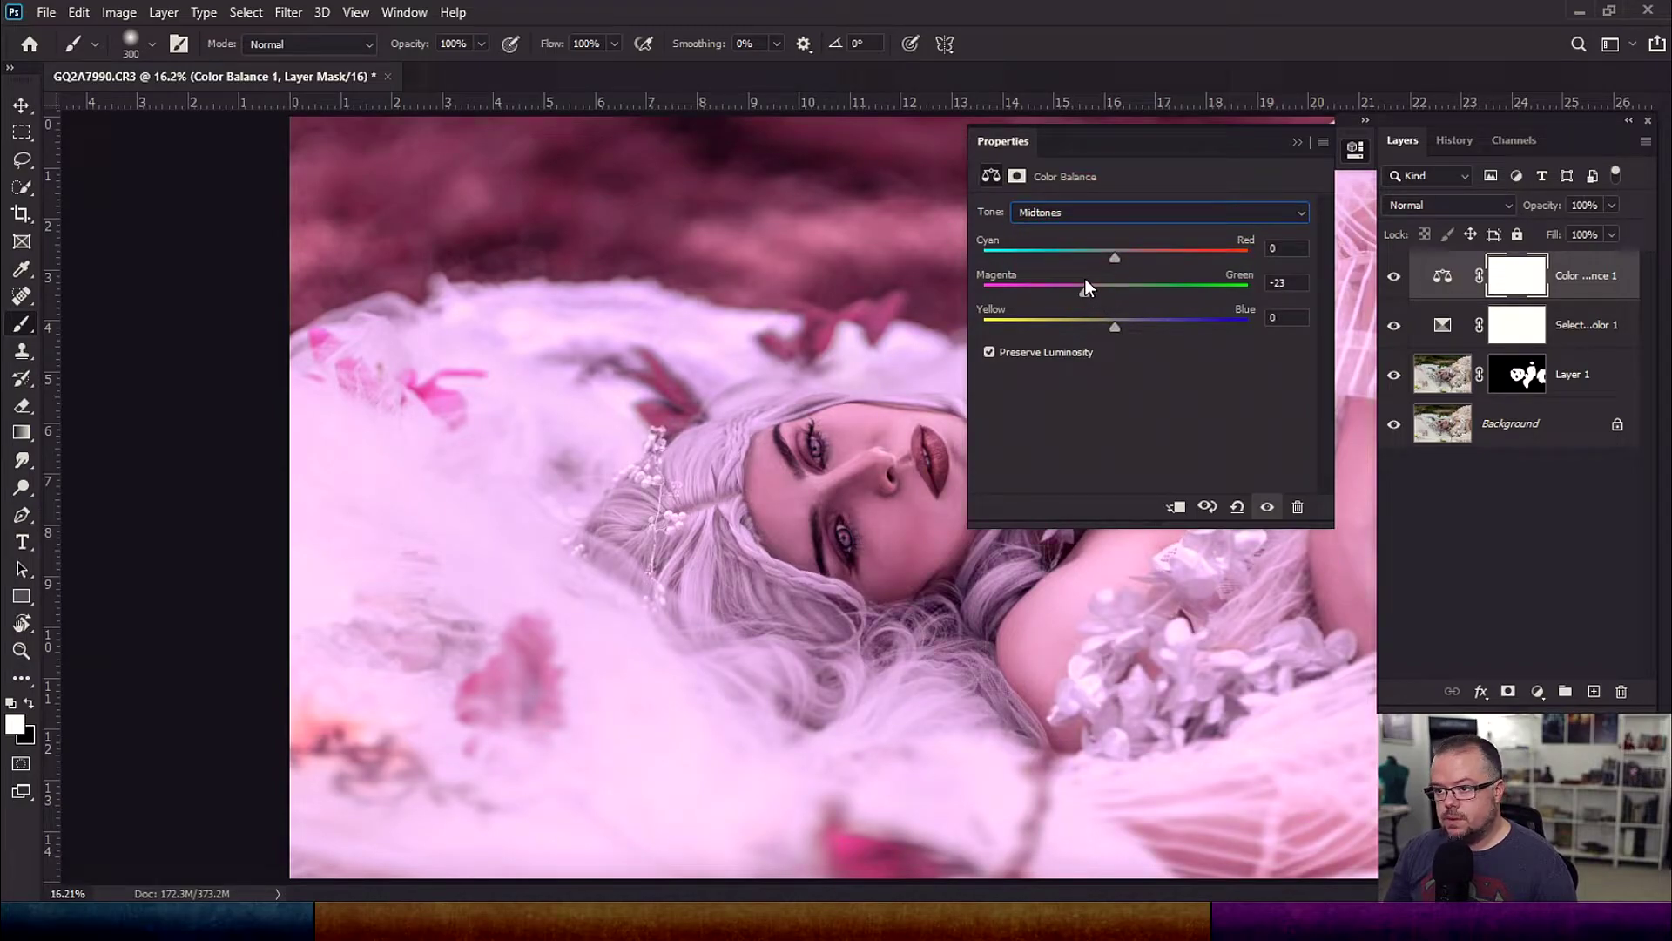
drag(1116, 320, 1135, 328)
mouse_move(1115, 257)
mouse_down()
mouse_move(1127, 250)
mouse_move(1092, 249)
mouse_up()
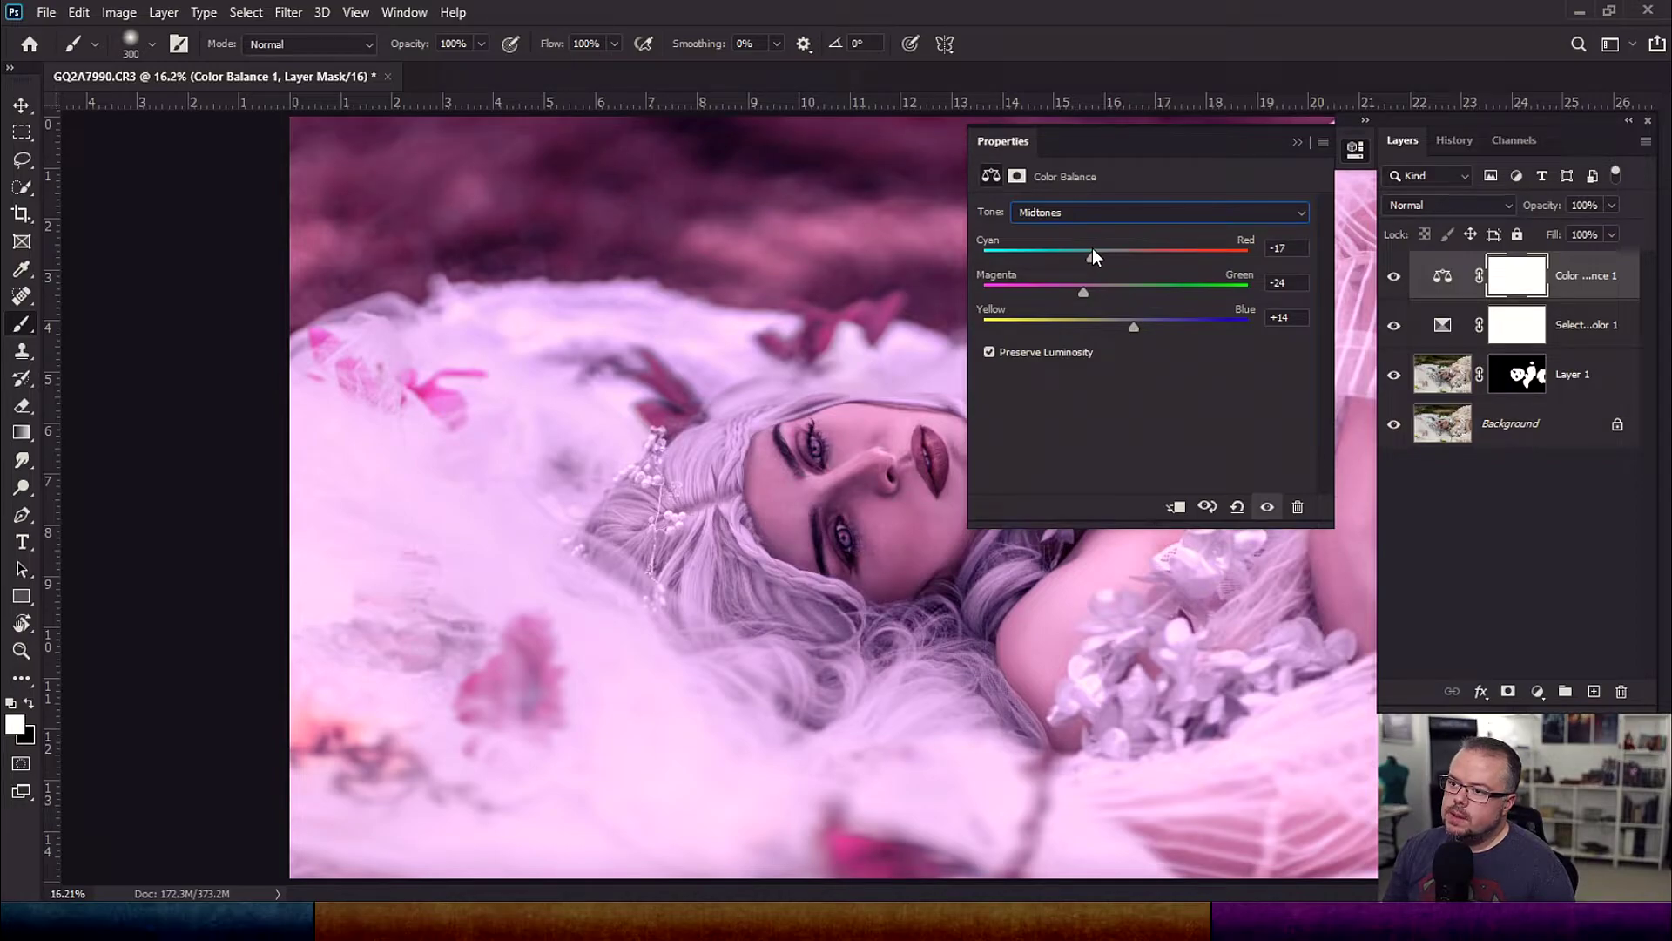
mouse_move(1115, 243)
mouse_down()
mouse_move(1130, 242)
mouse_move(1095, 247)
mouse_up()
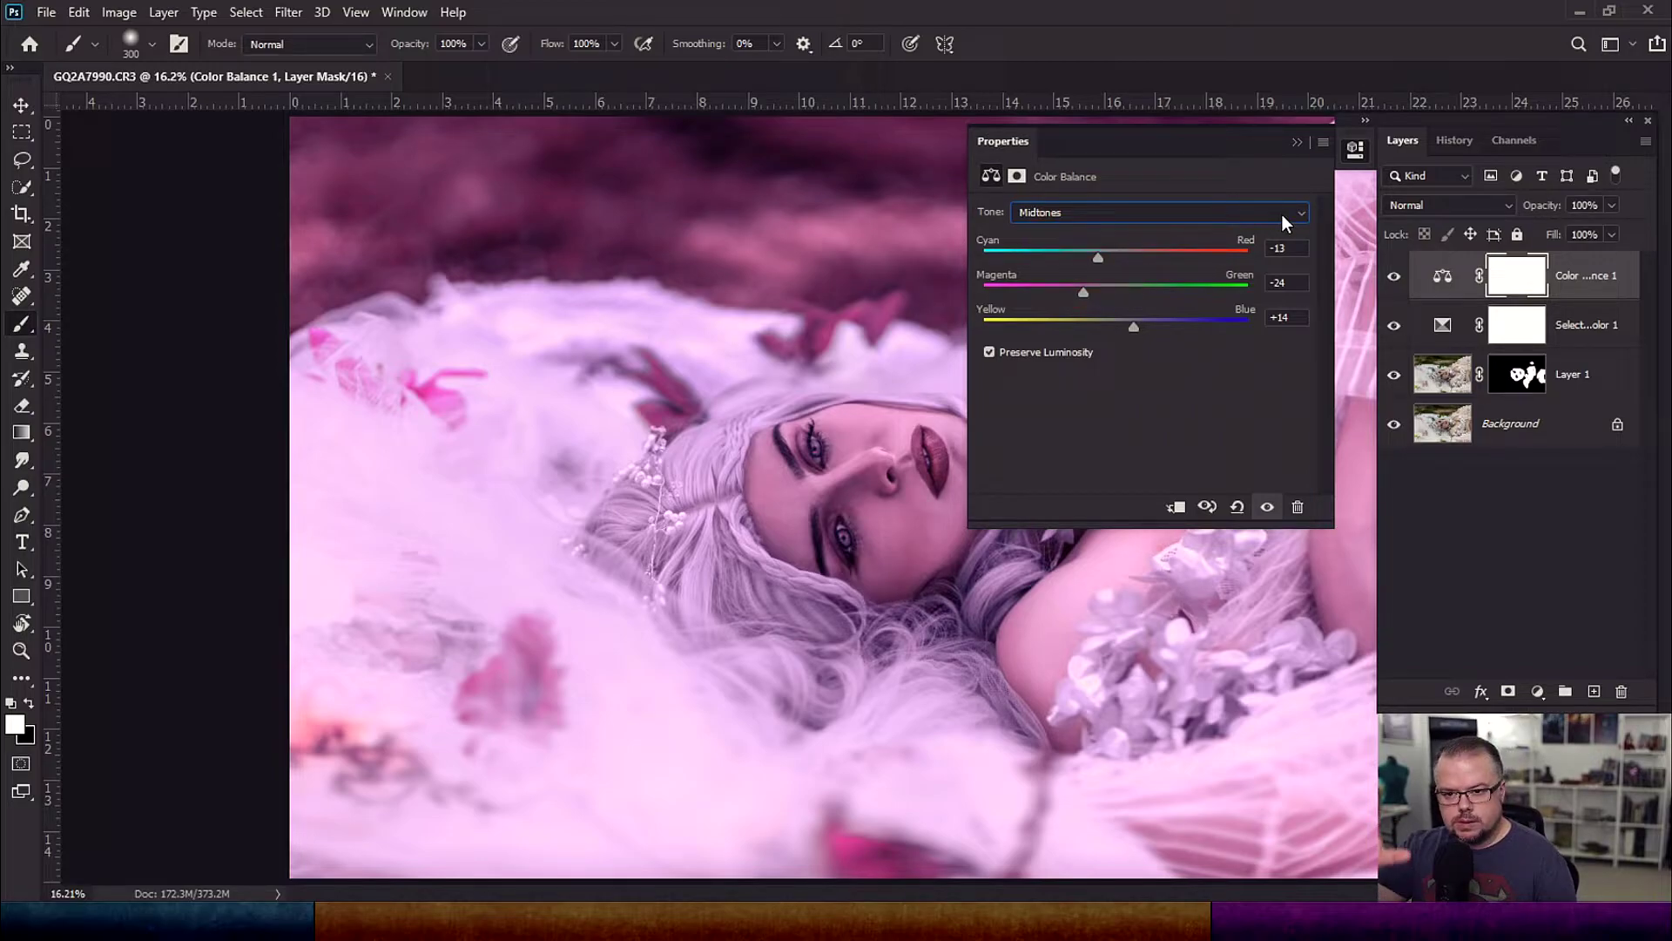
Set the Shadows of the Color Balance layer to Cyan-Red -10, Magenta-Green -19 and Yellow-Blue +10
click(1257, 206)
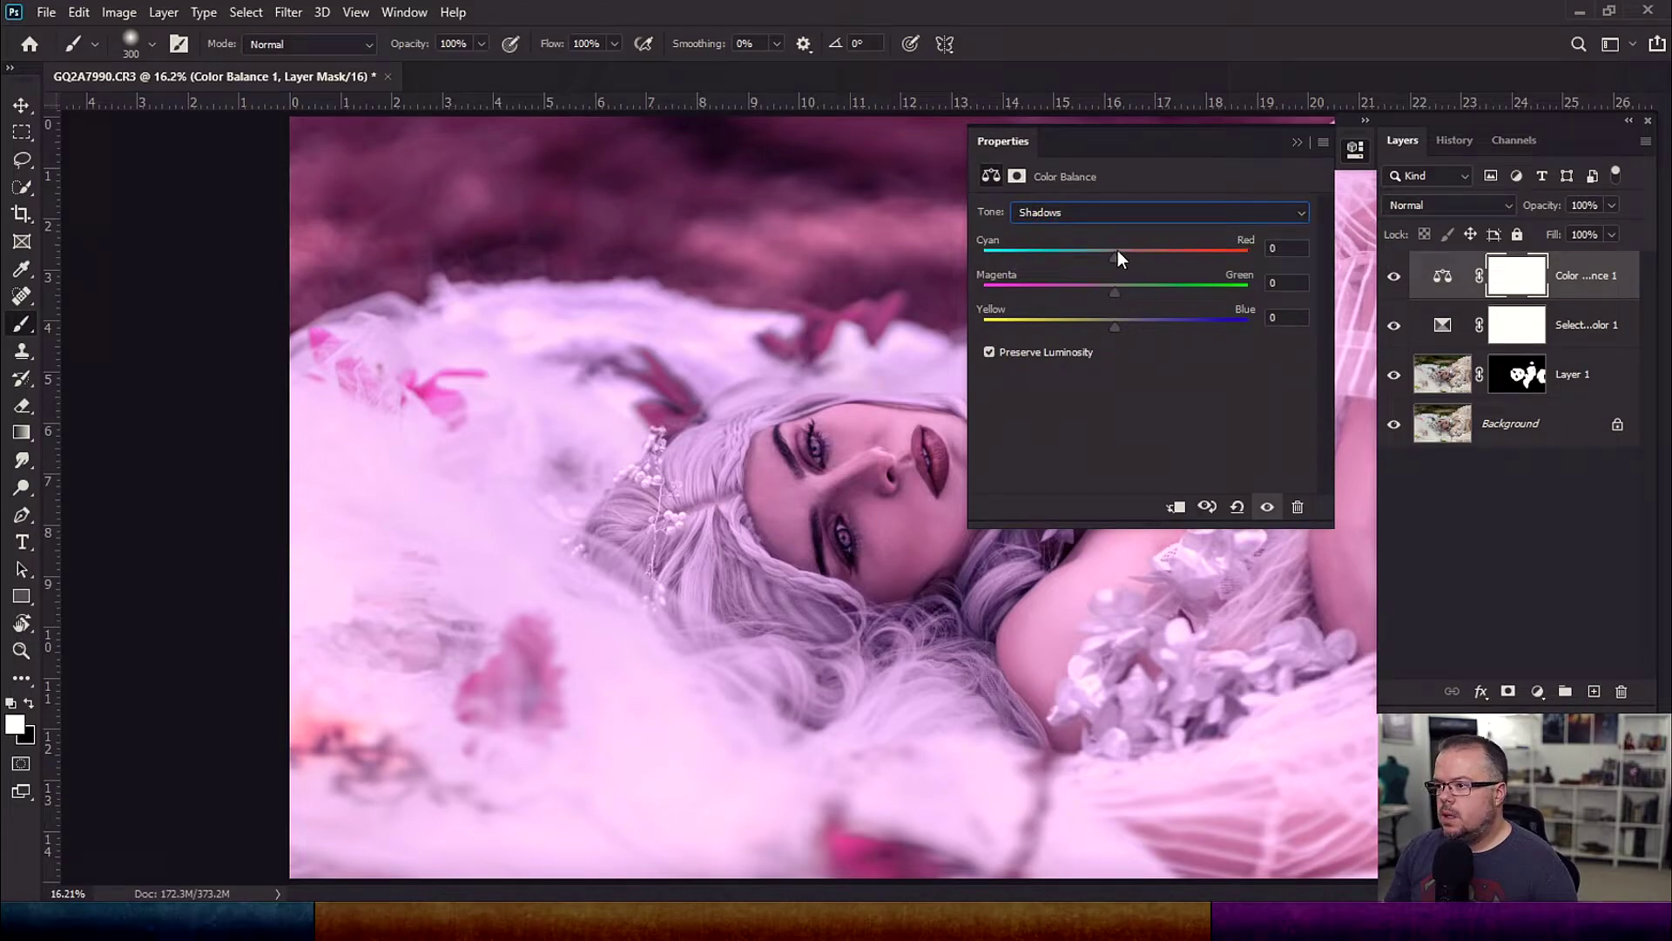
drag(1116, 253, 1097, 259)
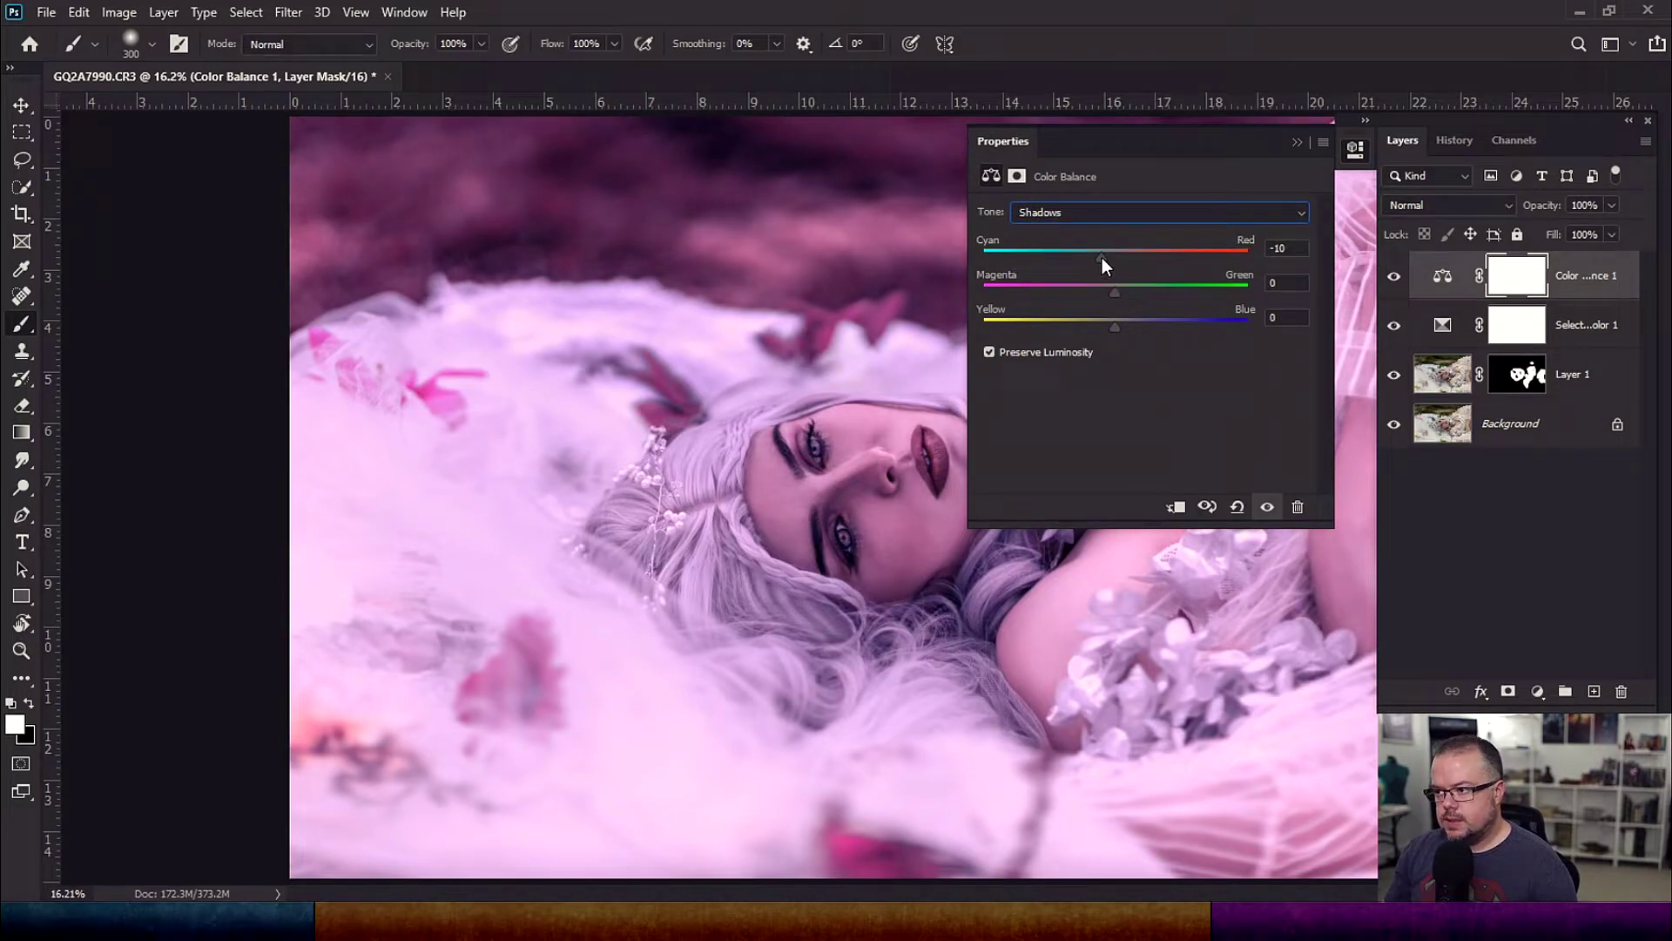
drag(1114, 325, 1095, 290)
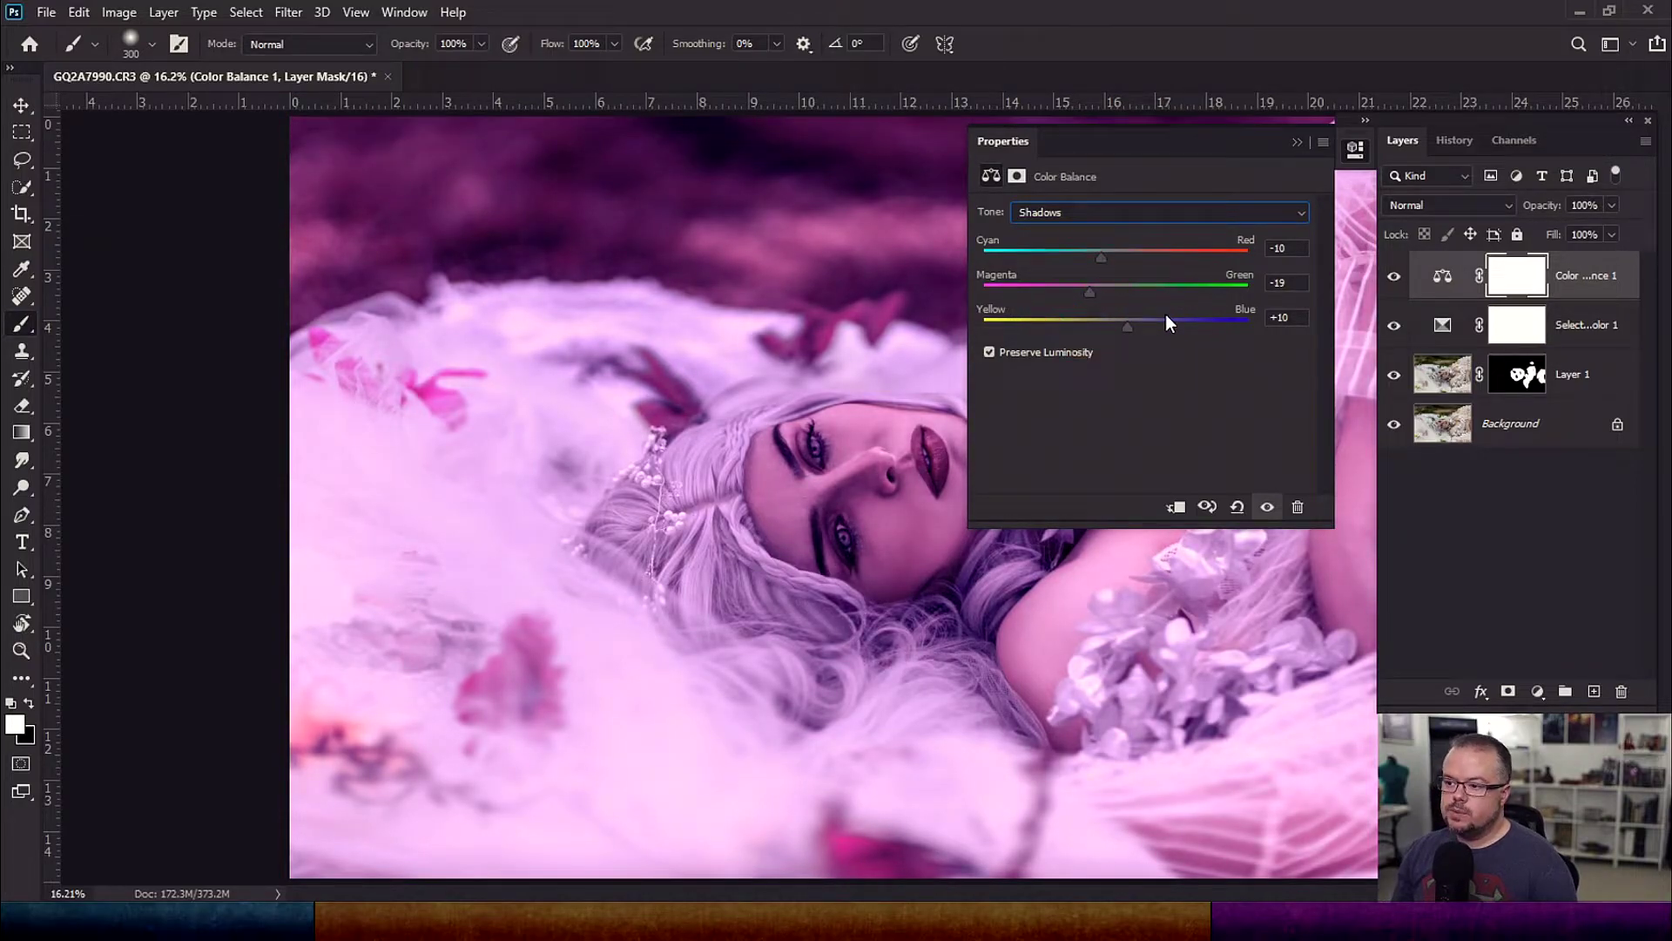
click(1297, 142)
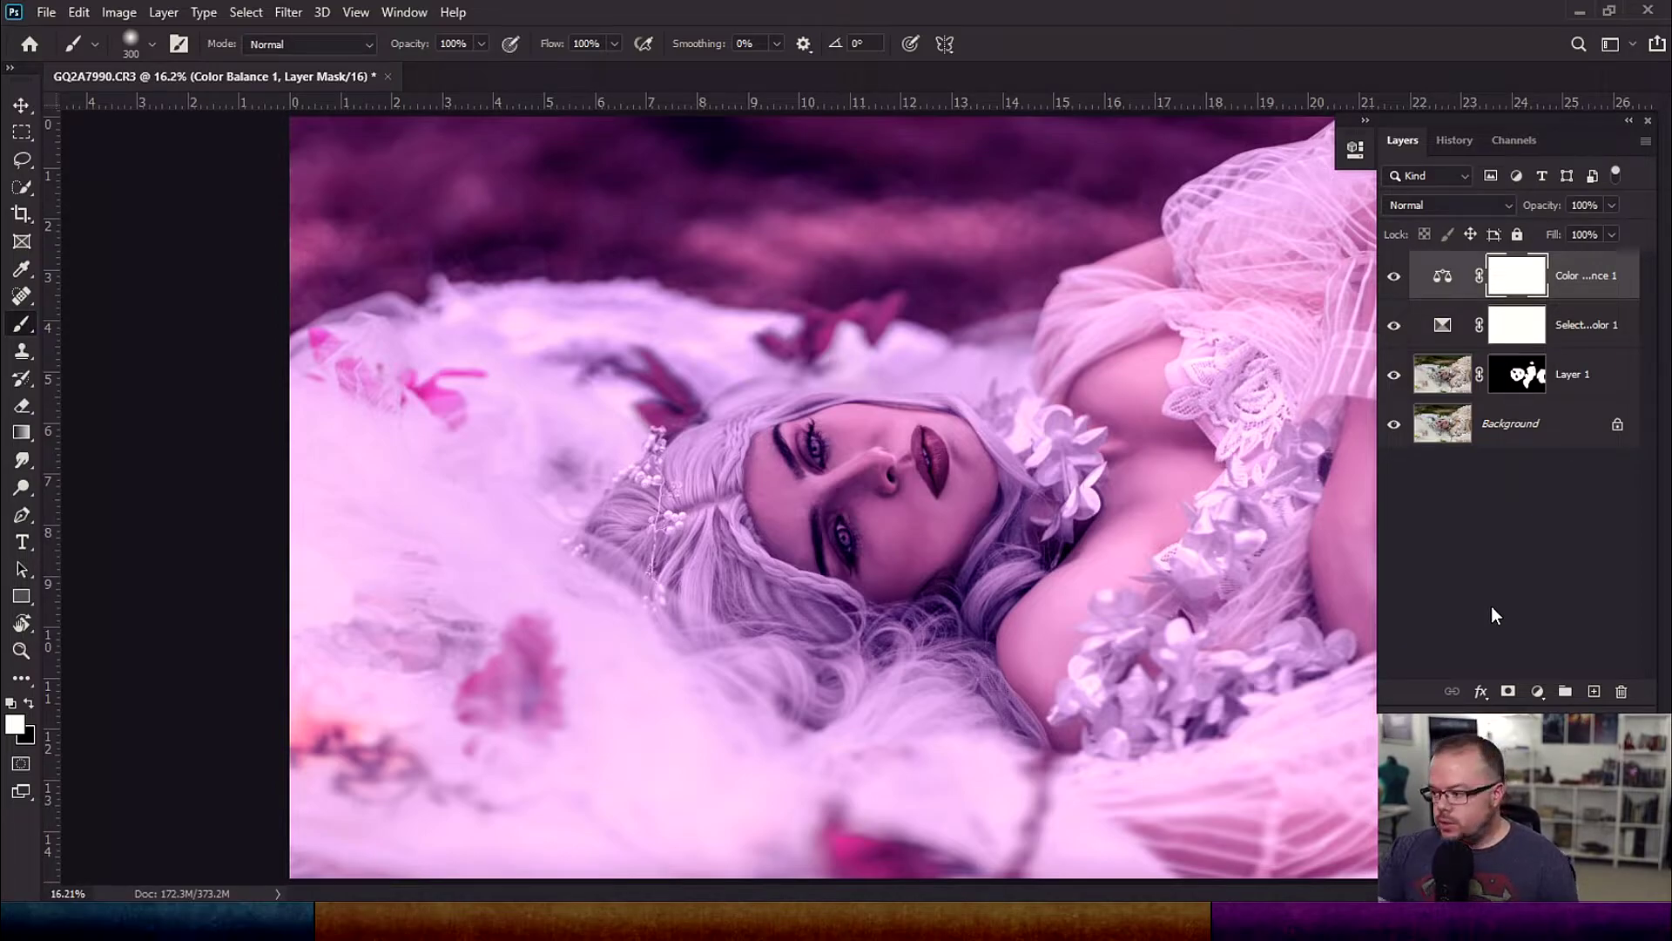
Invert the masks of the Color Balance and Selective Color layers to black to hide both adjustments
click(1538, 692)
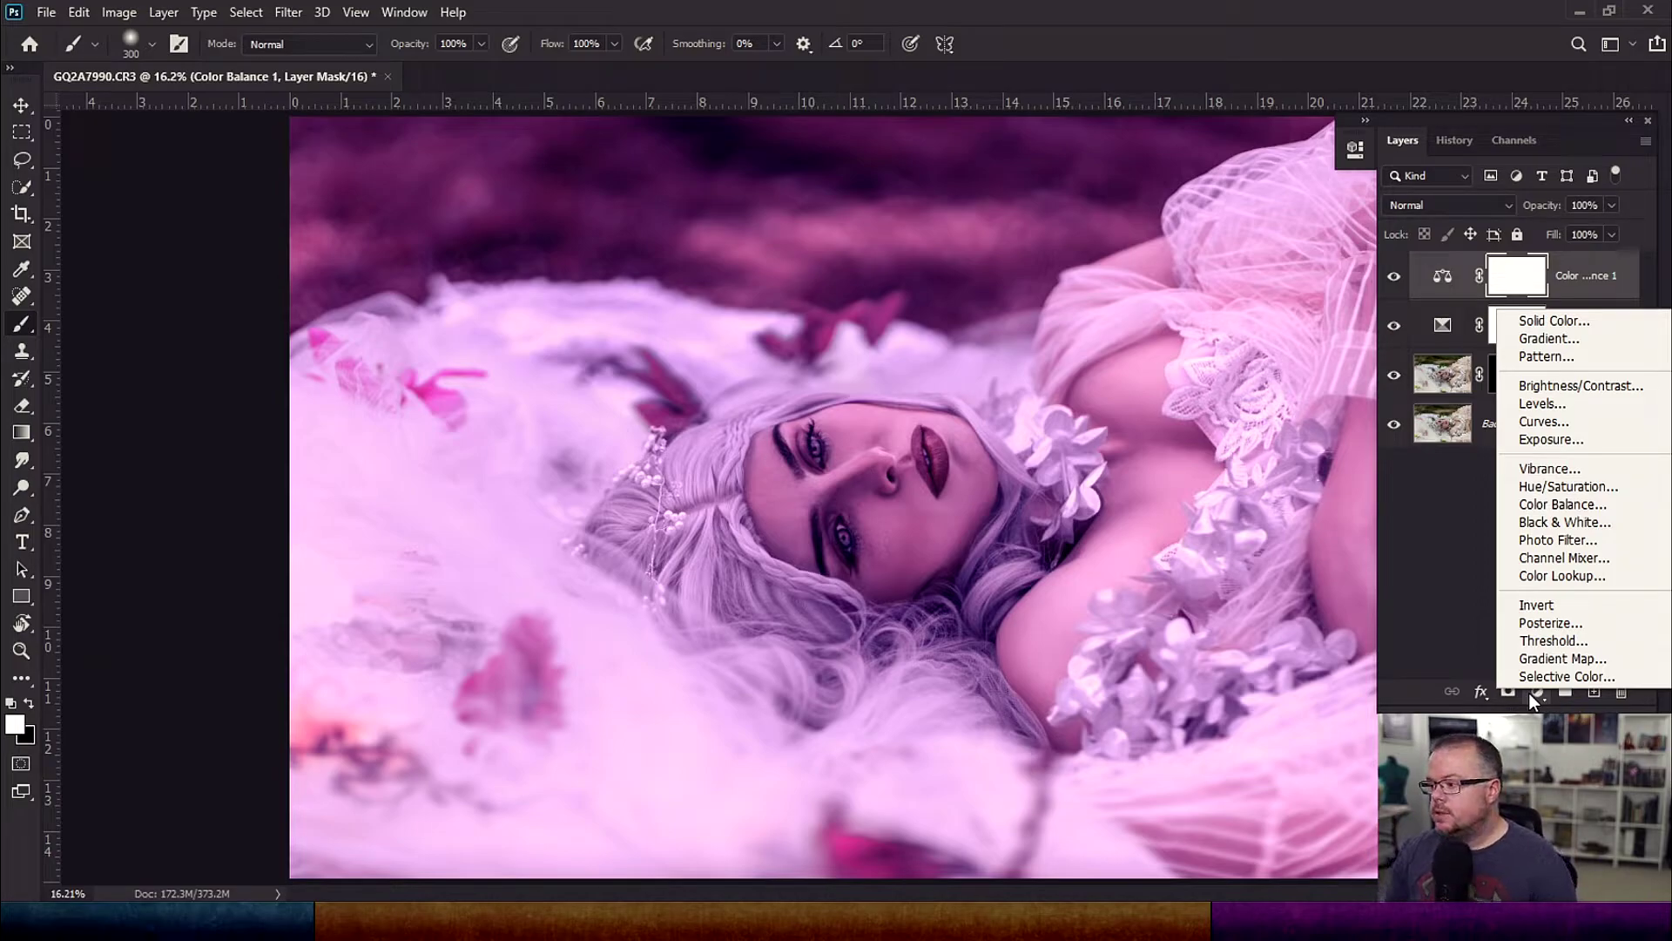
click(1456, 531)
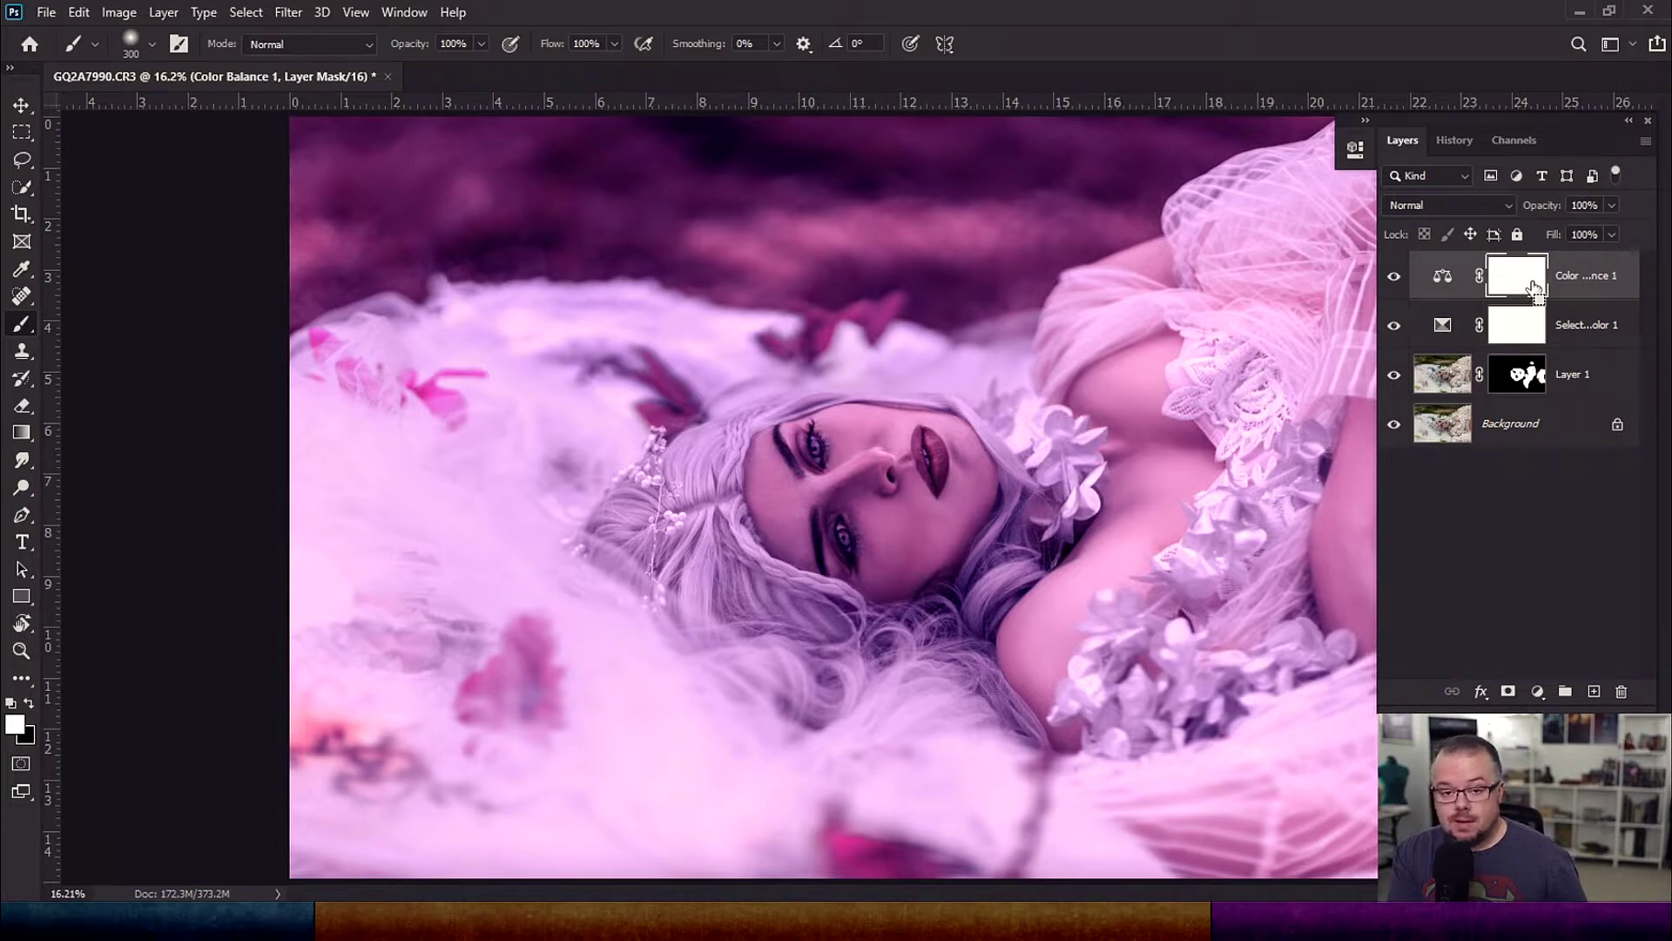
key(ctrl+i)
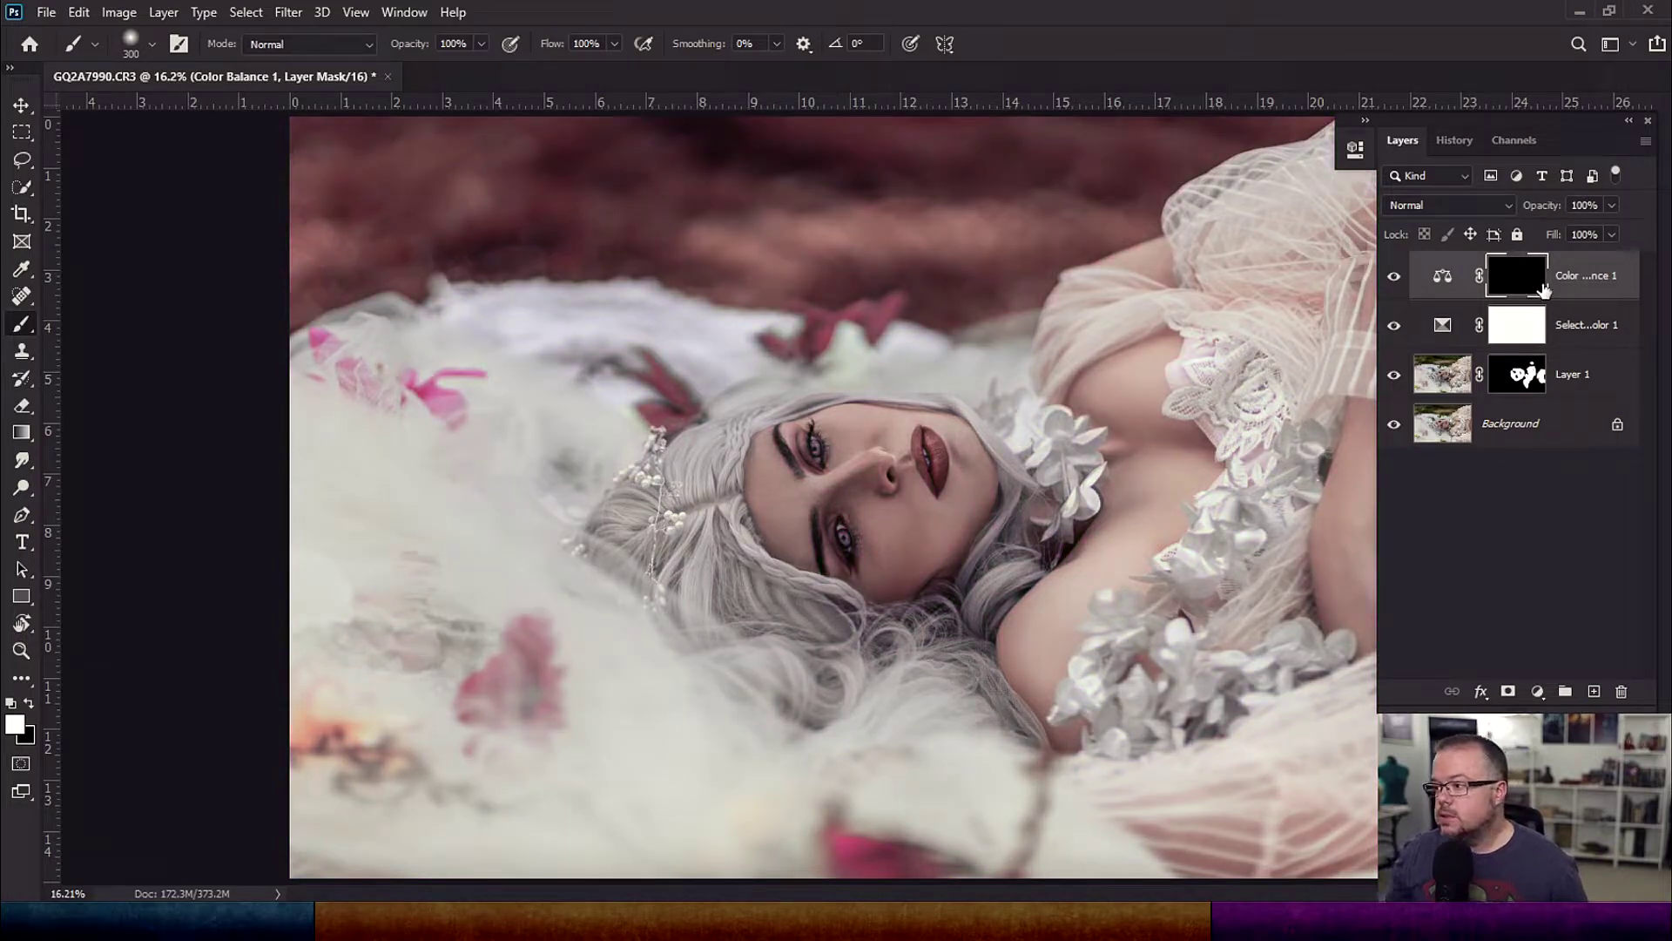
click(1520, 346)
key(ctrl+i)
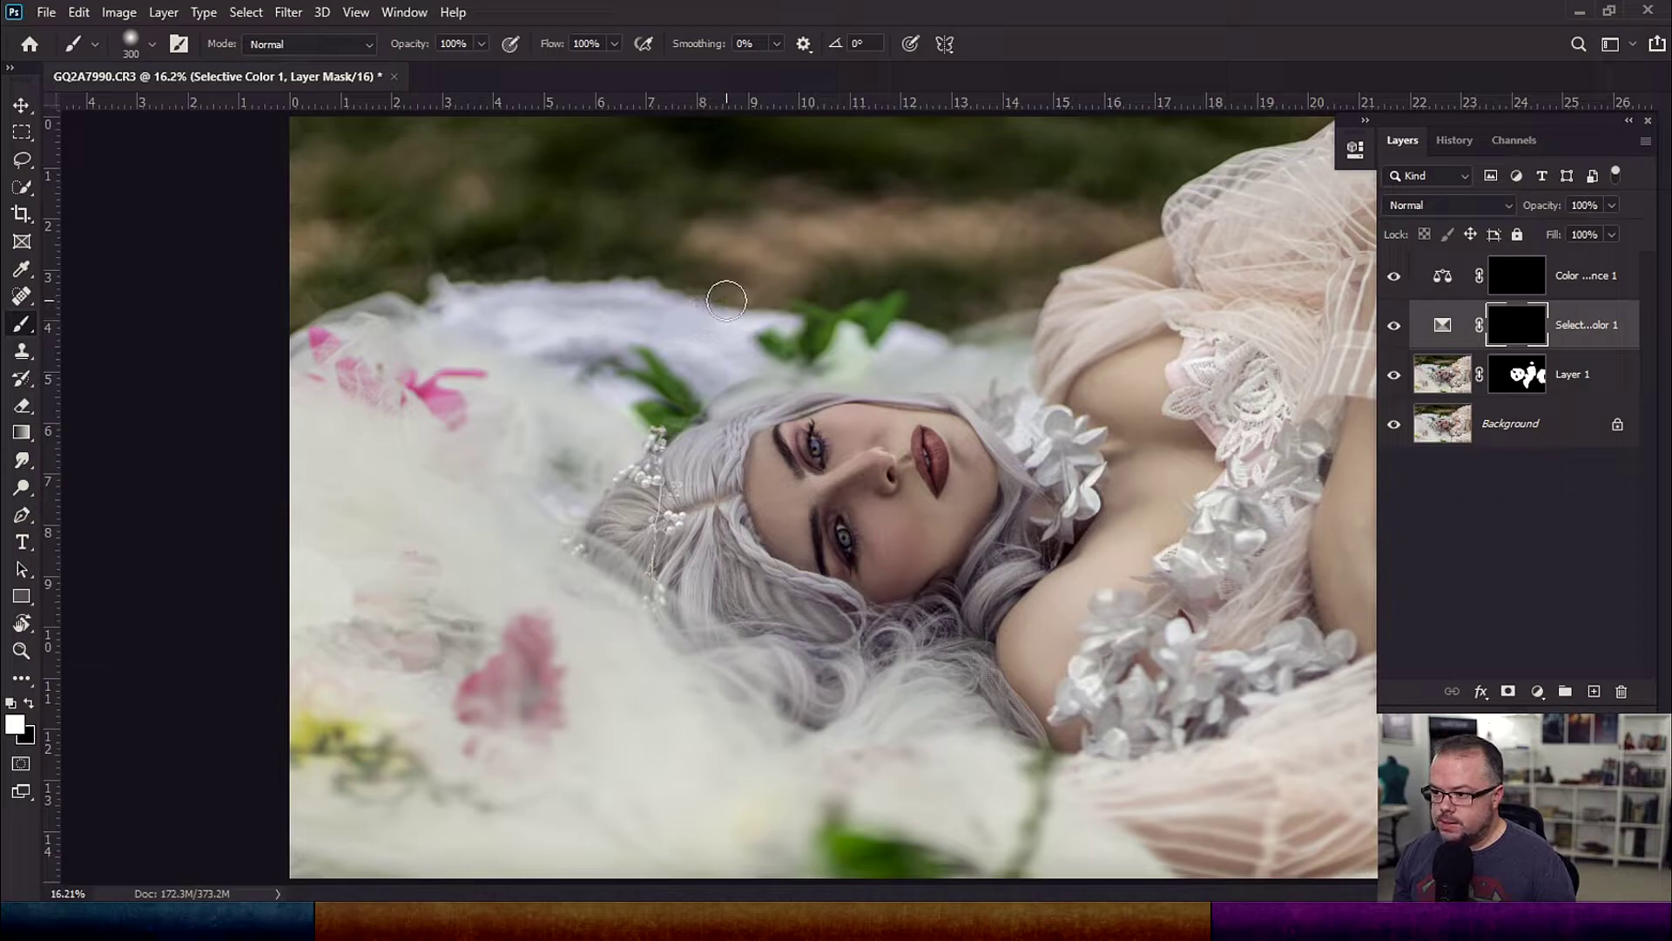
Paint white at 10% flow with a large soft brush on the Selective Color mask over the blurred background and the leaves above the hair
key(bracketright)
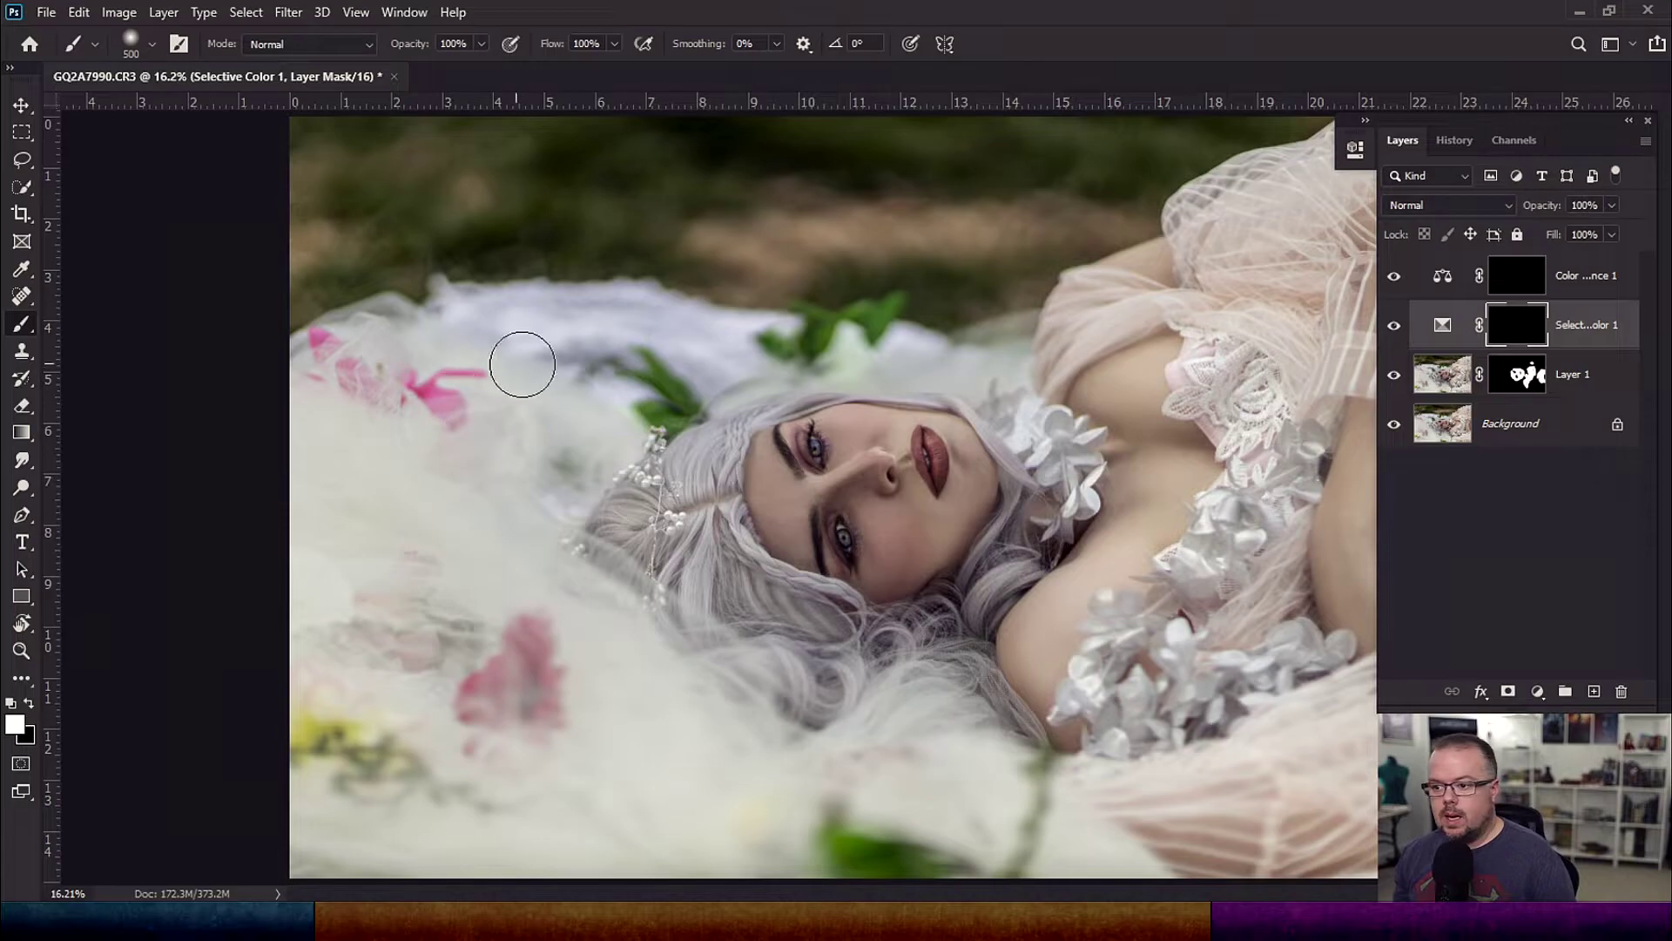
key(bracketright)
key(bracketright)
key(bracketright)
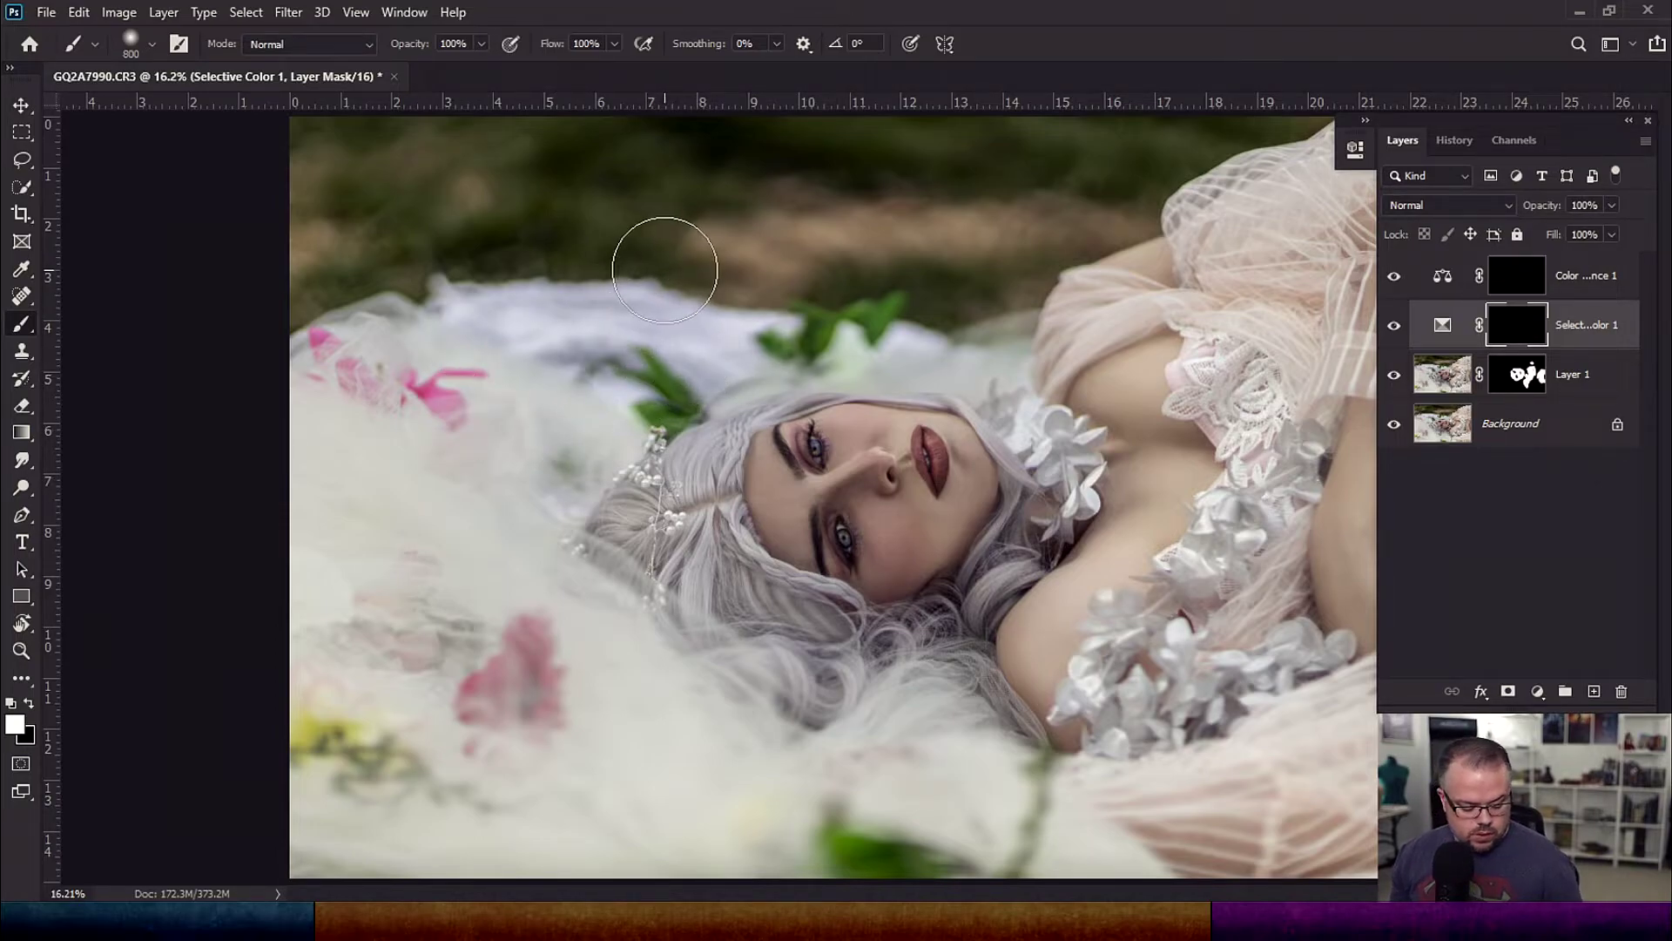
key(shift+1)
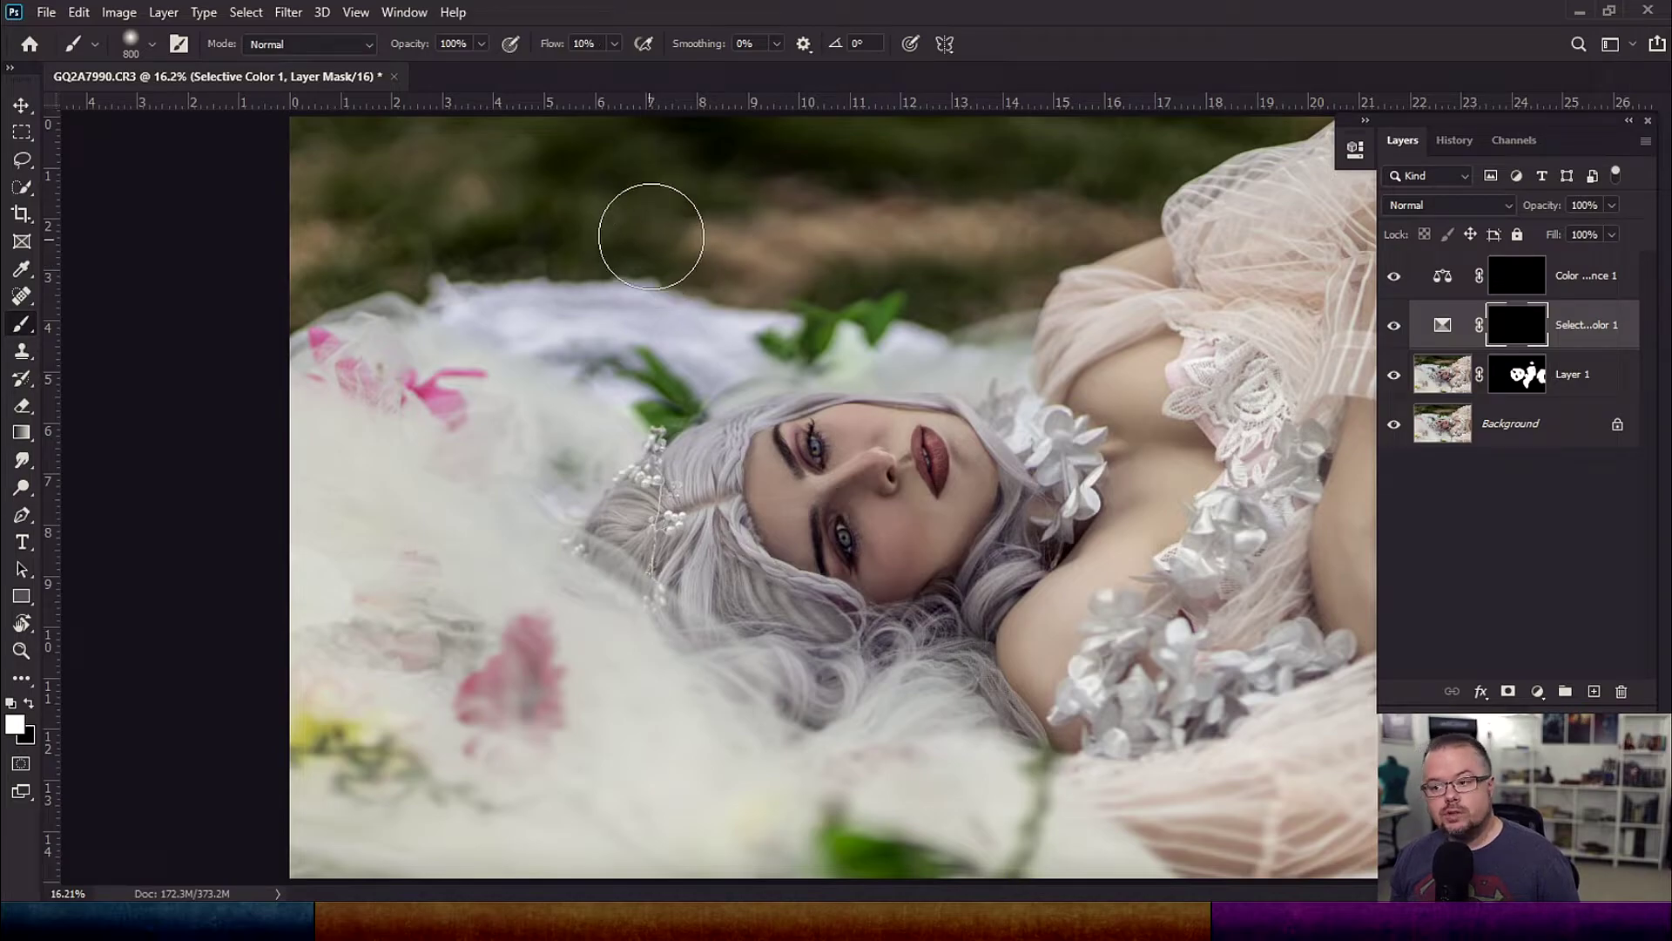
mouse_move(637, 345)
mouse_down()
mouse_move(671, 373)
mouse_move(783, 319)
mouse_move(875, 329)
mouse_move(718, 338)
mouse_up()
key(bracketright)
mouse_move(509, 307)
mouse_down()
mouse_move(443, 314)
mouse_move(466, 357)
mouse_move(323, 334)
mouse_move(549, 217)
mouse_move(289, 292)
mouse_move(387, 234)
mouse_move(308, 208)
mouse_move(344, 148)
mouse_move(612, 146)
mouse_move(633, 129)
mouse_move(578, 187)
mouse_move(639, 224)
mouse_up()
key(bracketright)
key(bracketright)
key(bracketleft)
key(bracketleft)
key(bracketleft)
key(bracketleft)
mouse_move(832, 262)
mouse_down()
mouse_move(989, 261)
mouse_move(978, 310)
mouse_move(1019, 250)
mouse_move(1269, 134)
mouse_move(799, 157)
mouse_move(679, 119)
mouse_move(918, 140)
mouse_up()
Paint white at 10% flow on the Selective Color mask across the blurred background, up to the shoulder and dress sleeve
key(bracketright)
key(bracketright)
key(bracketleft)
key(bracketleft)
key(bracketleft)
key(bracketleft)
key(bracketleft)
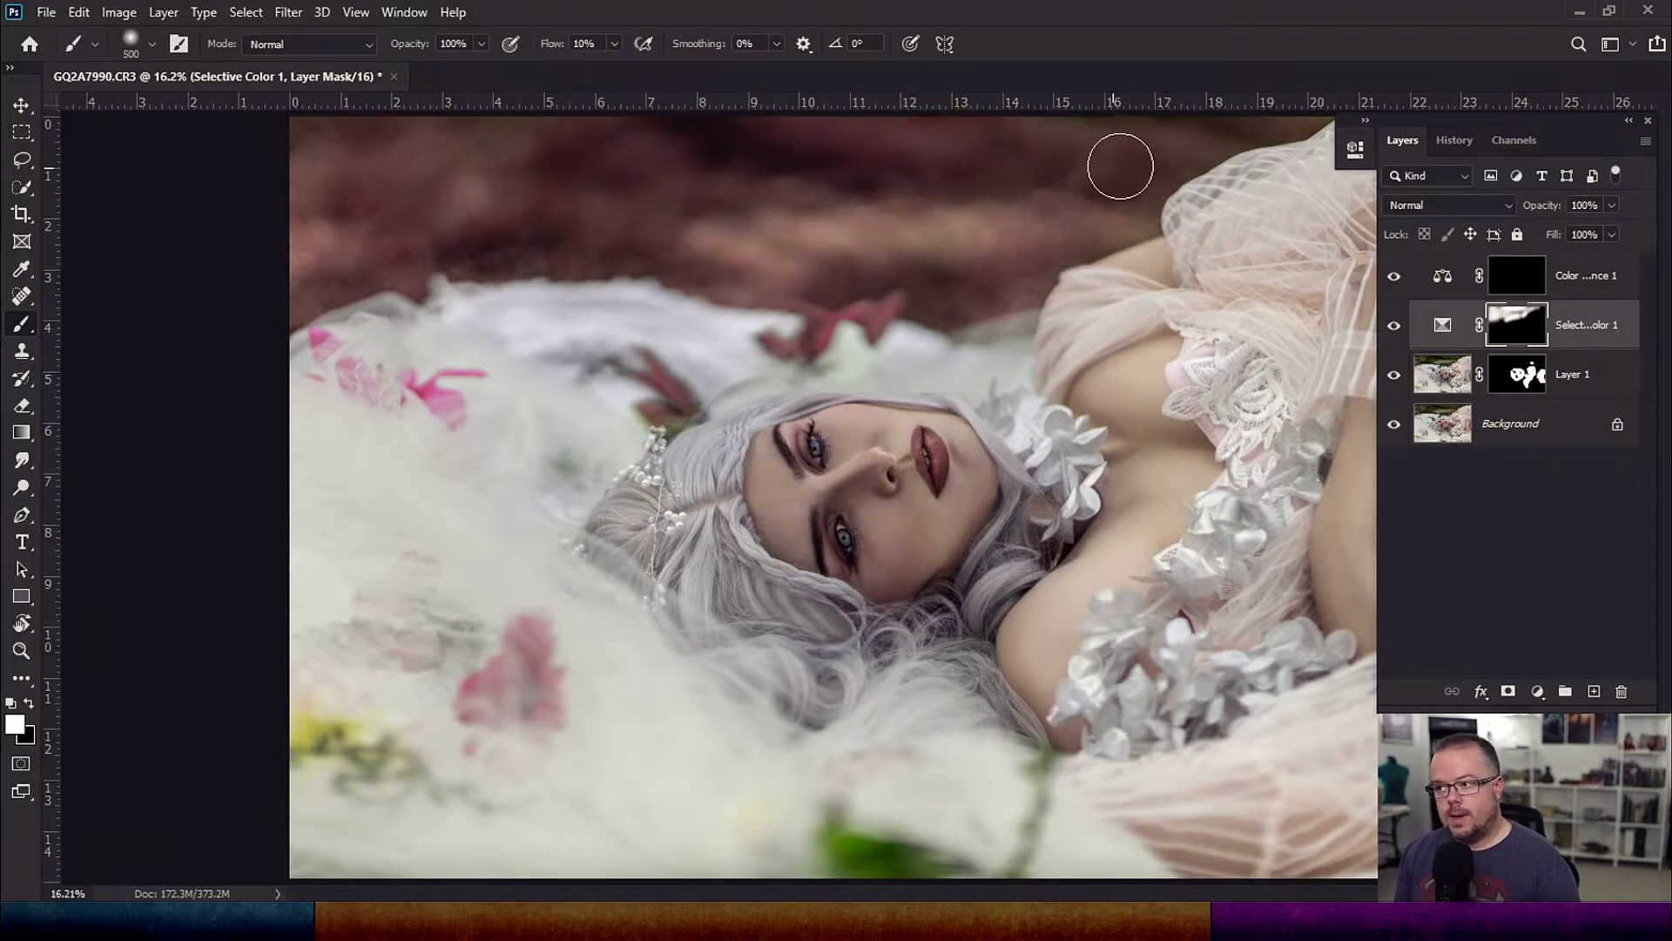
key(bracketright)
key(bracketleft)
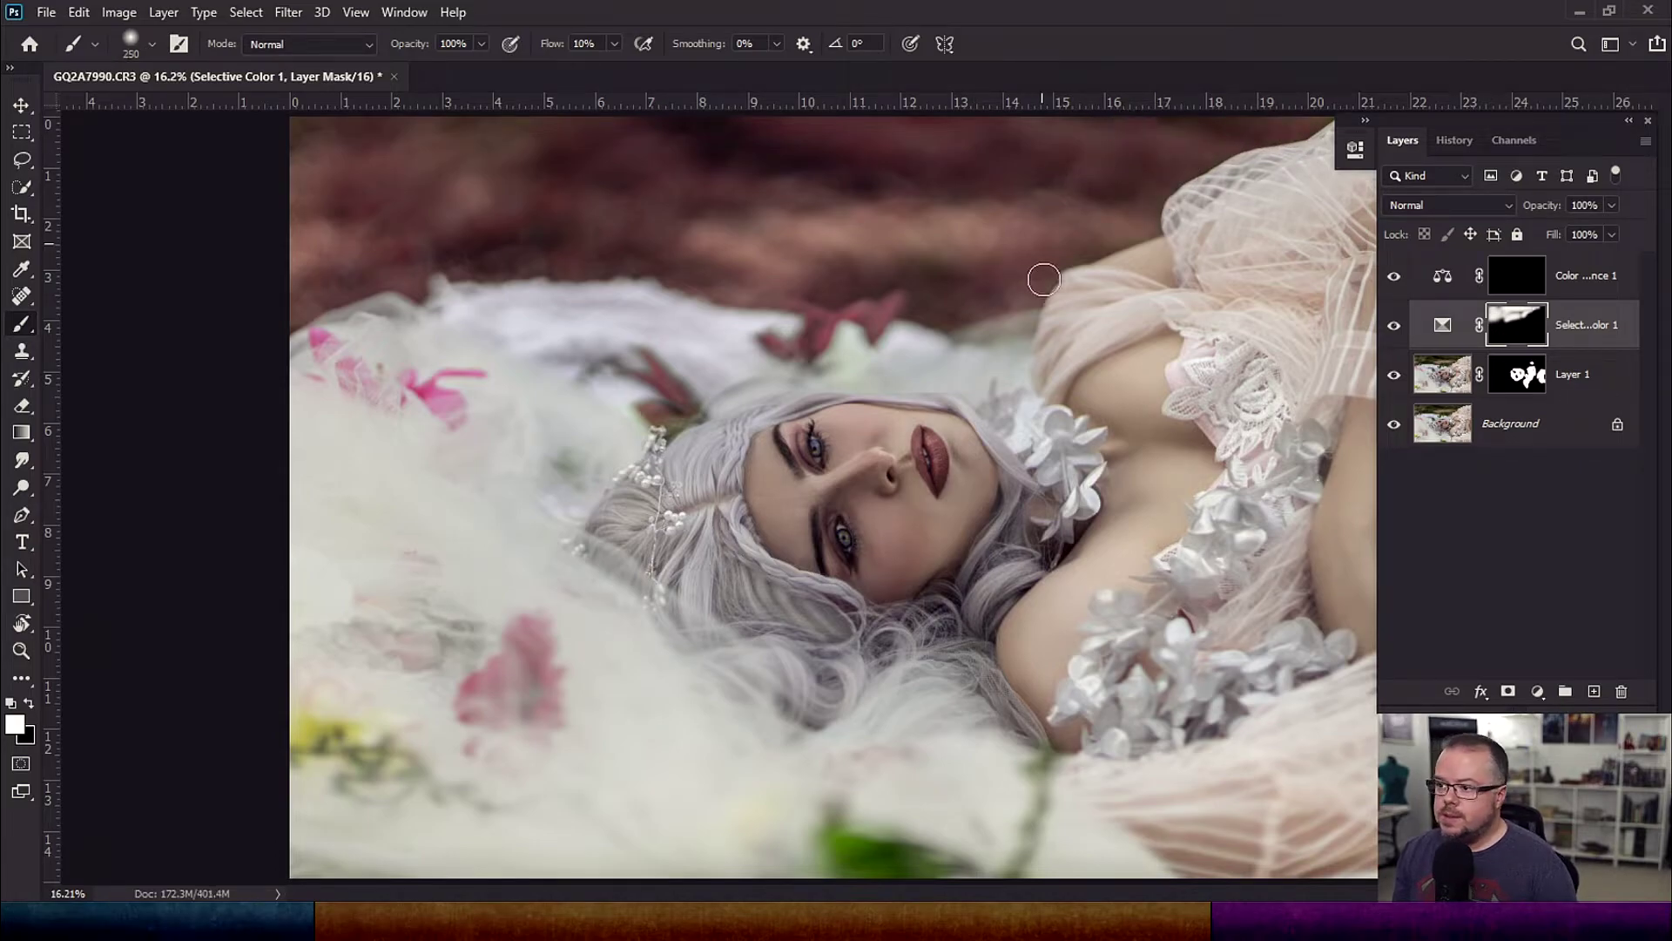
key(bracketright)
key(bracketright)
key(bracketright)
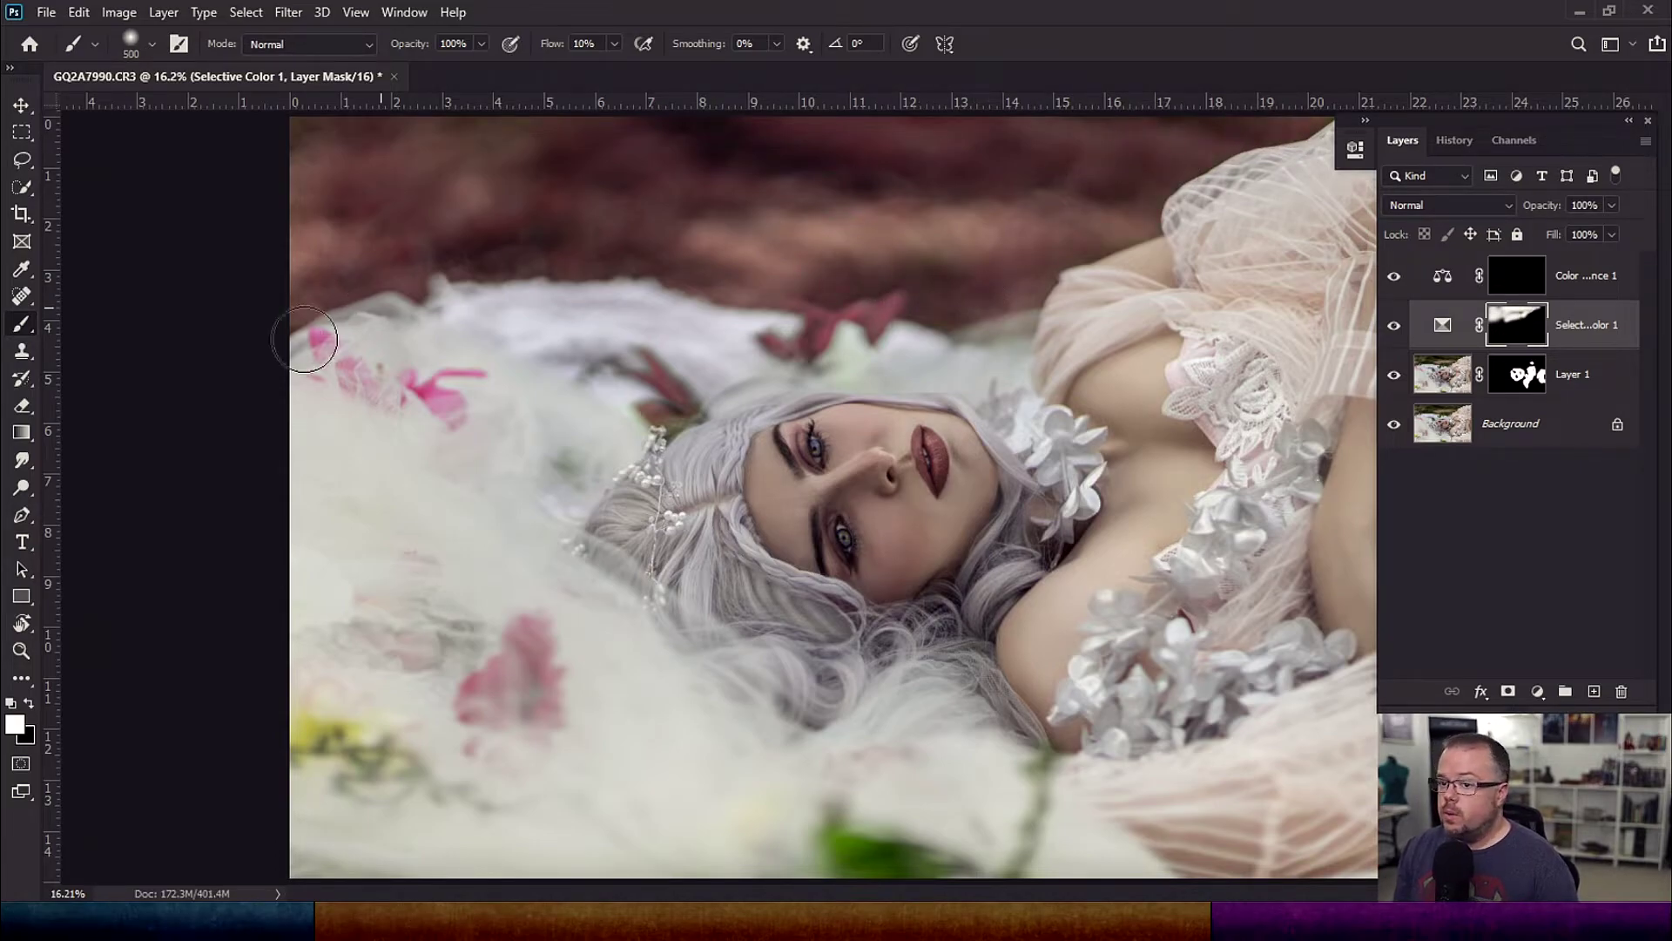
Paint white on the Selective Color mask over the fur blanket's far edge and the leaves beside the hair, varying the brush between 300 and 900 px
key(bracketright)
key(bracketright)
key(bracketright)
key(bracketright)
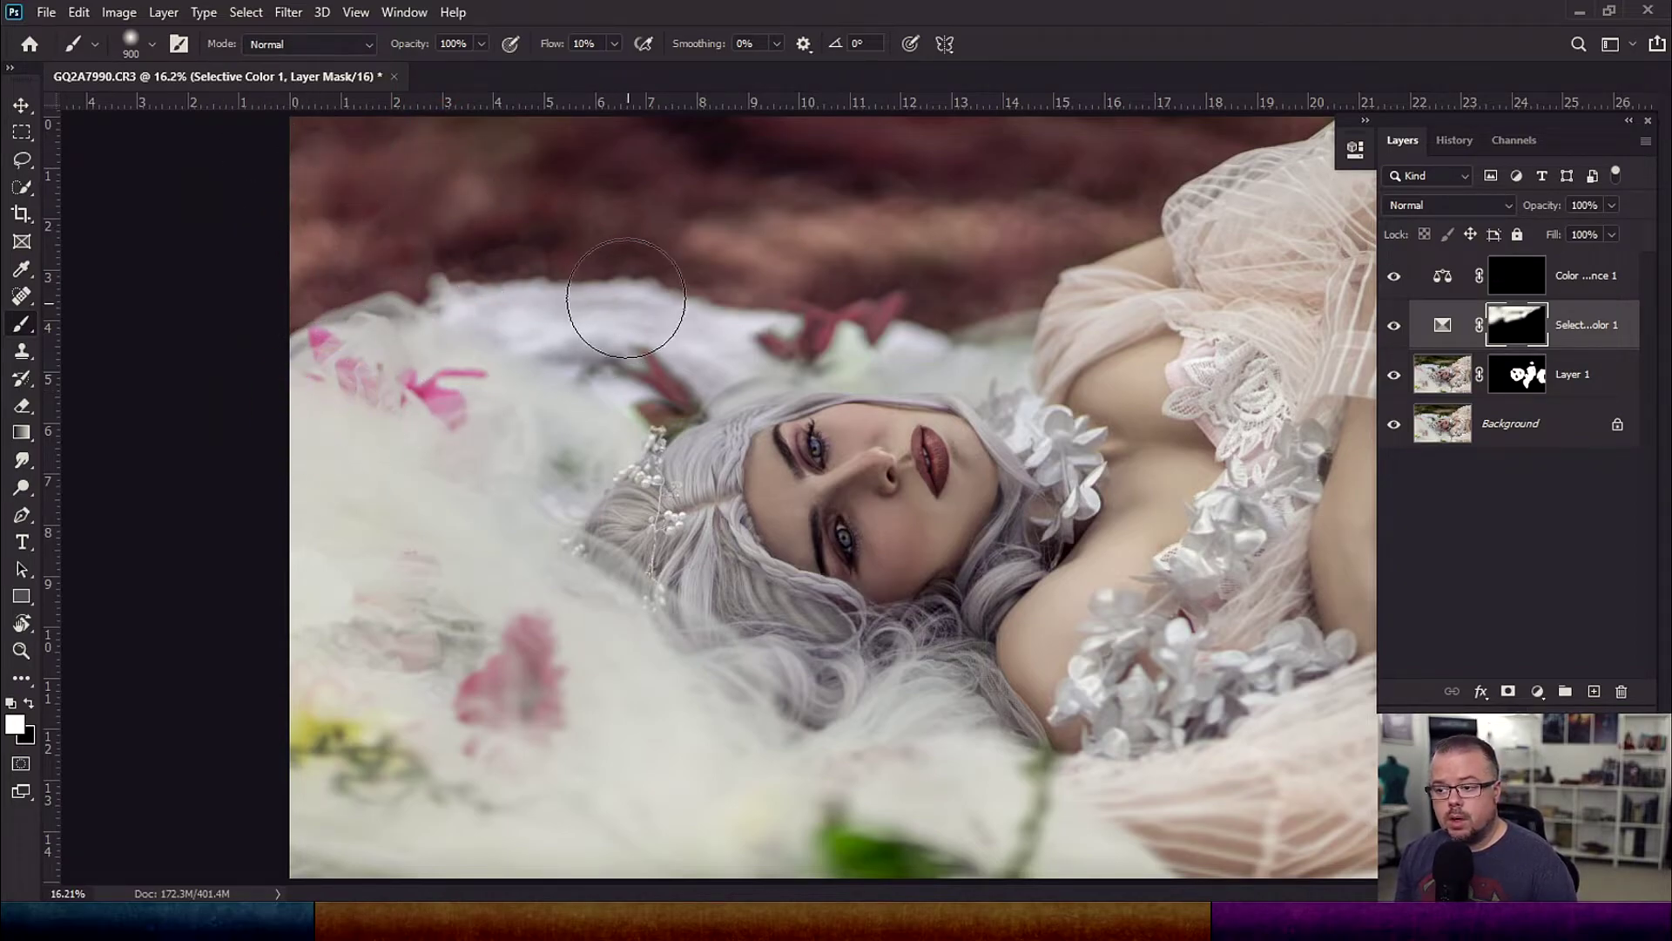
key(bracketleft)
key(bracketleft)
key(bracketleft)
key(bracketleft)
key(bracketleft)
key(bracketleft)
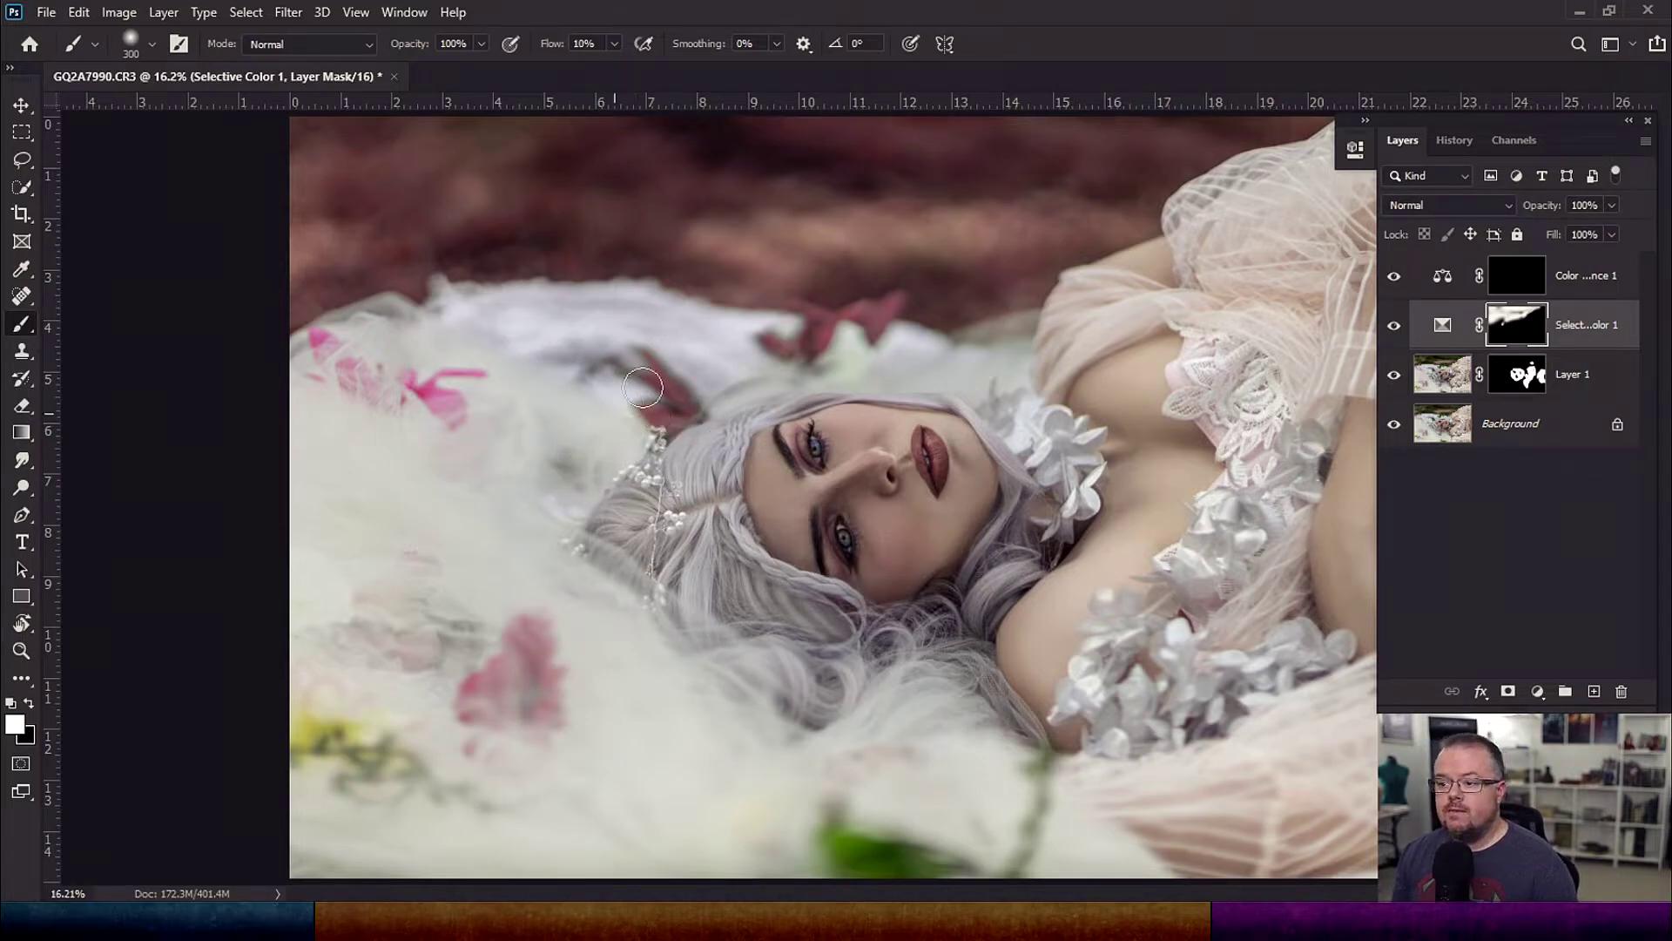
key(bracketright)
key(bracketright)
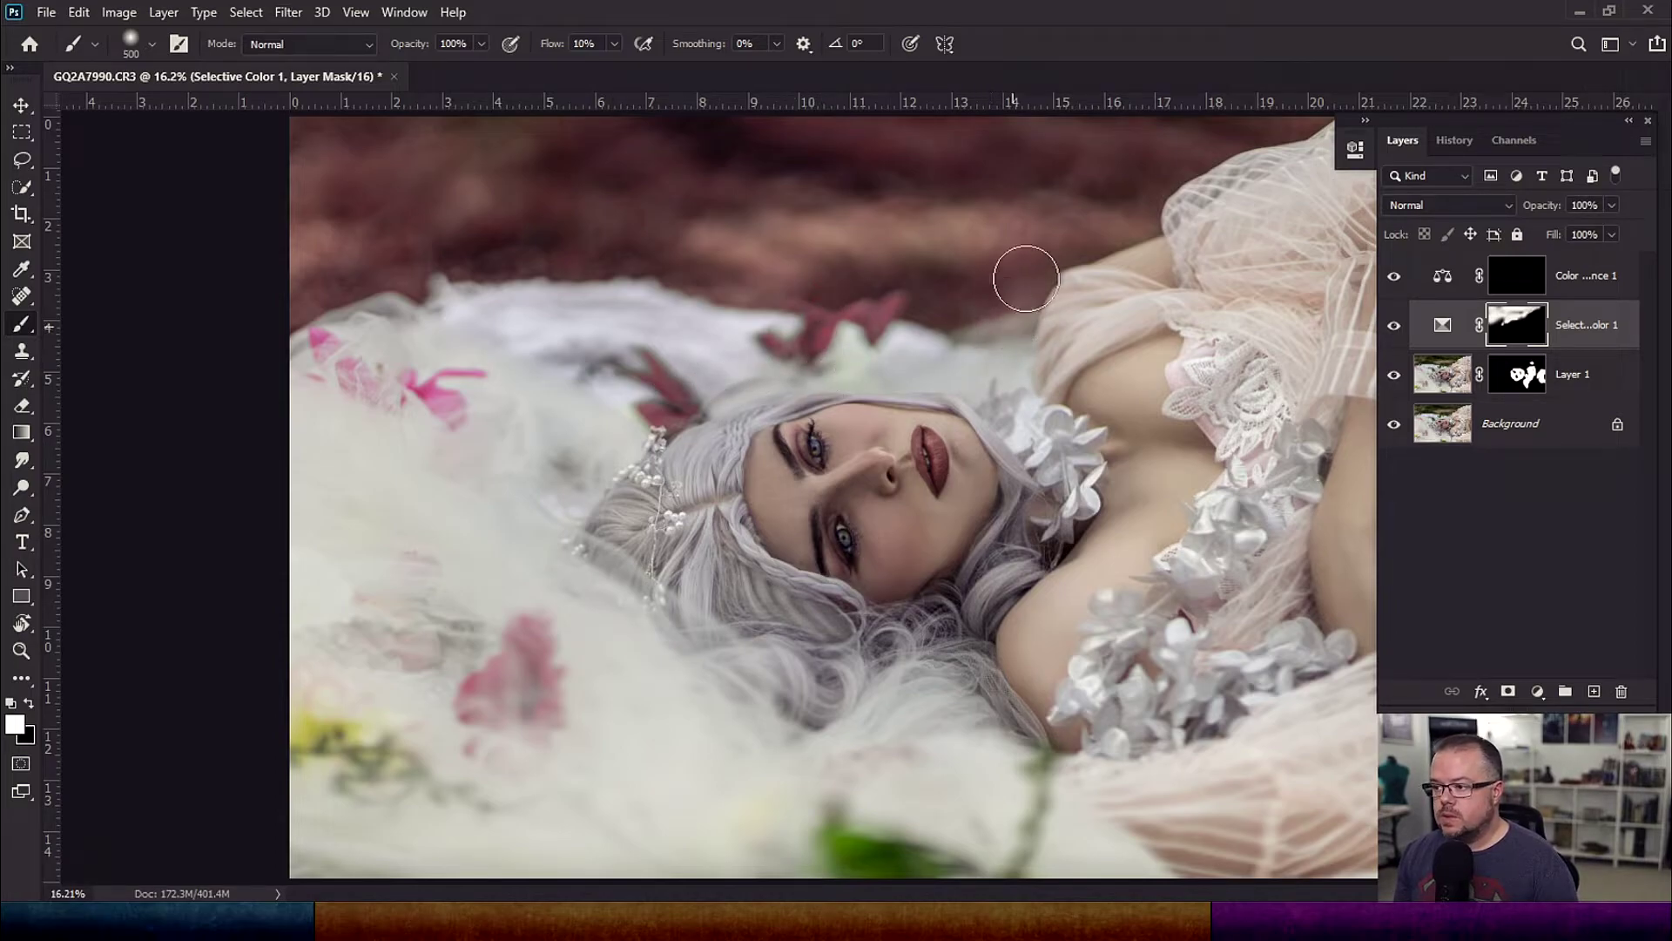
key(bracketright)
key(bracketright)
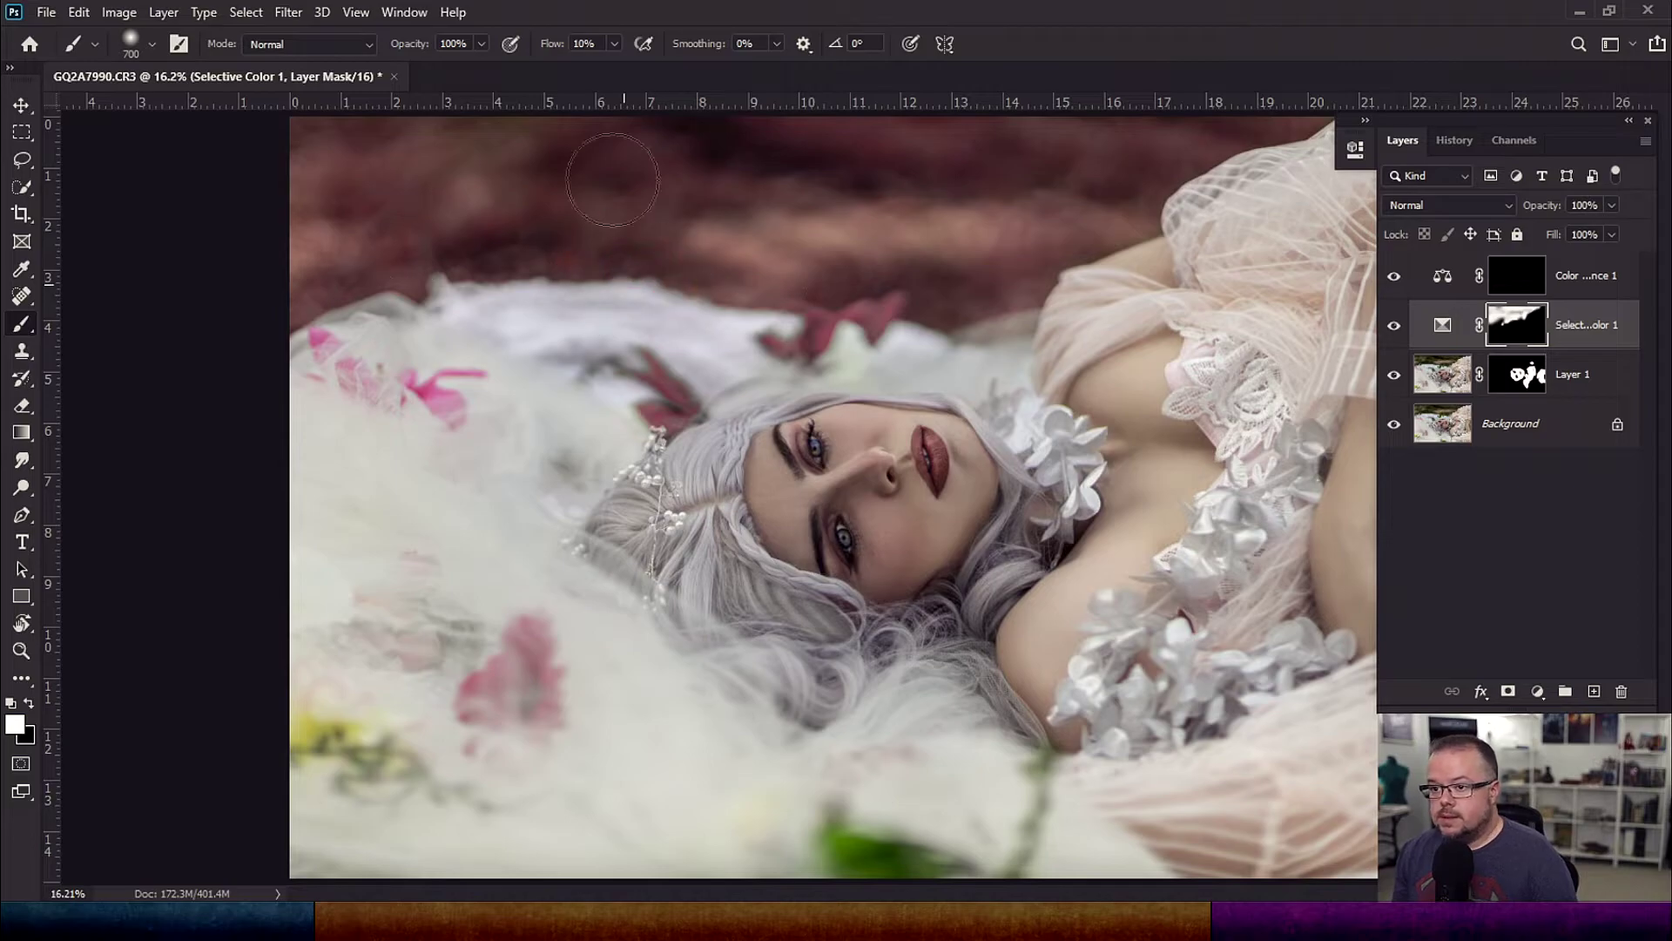
Paint white on the Selective Color mask over the yellow flowers and green leaves in the foreground with a 900 to 1100 px brush
drag(296, 714, 328, 776)
key(bracketright)
key(bracketright)
key(bracketright)
click(363, 650)
key(bracketright)
key(bracketright)
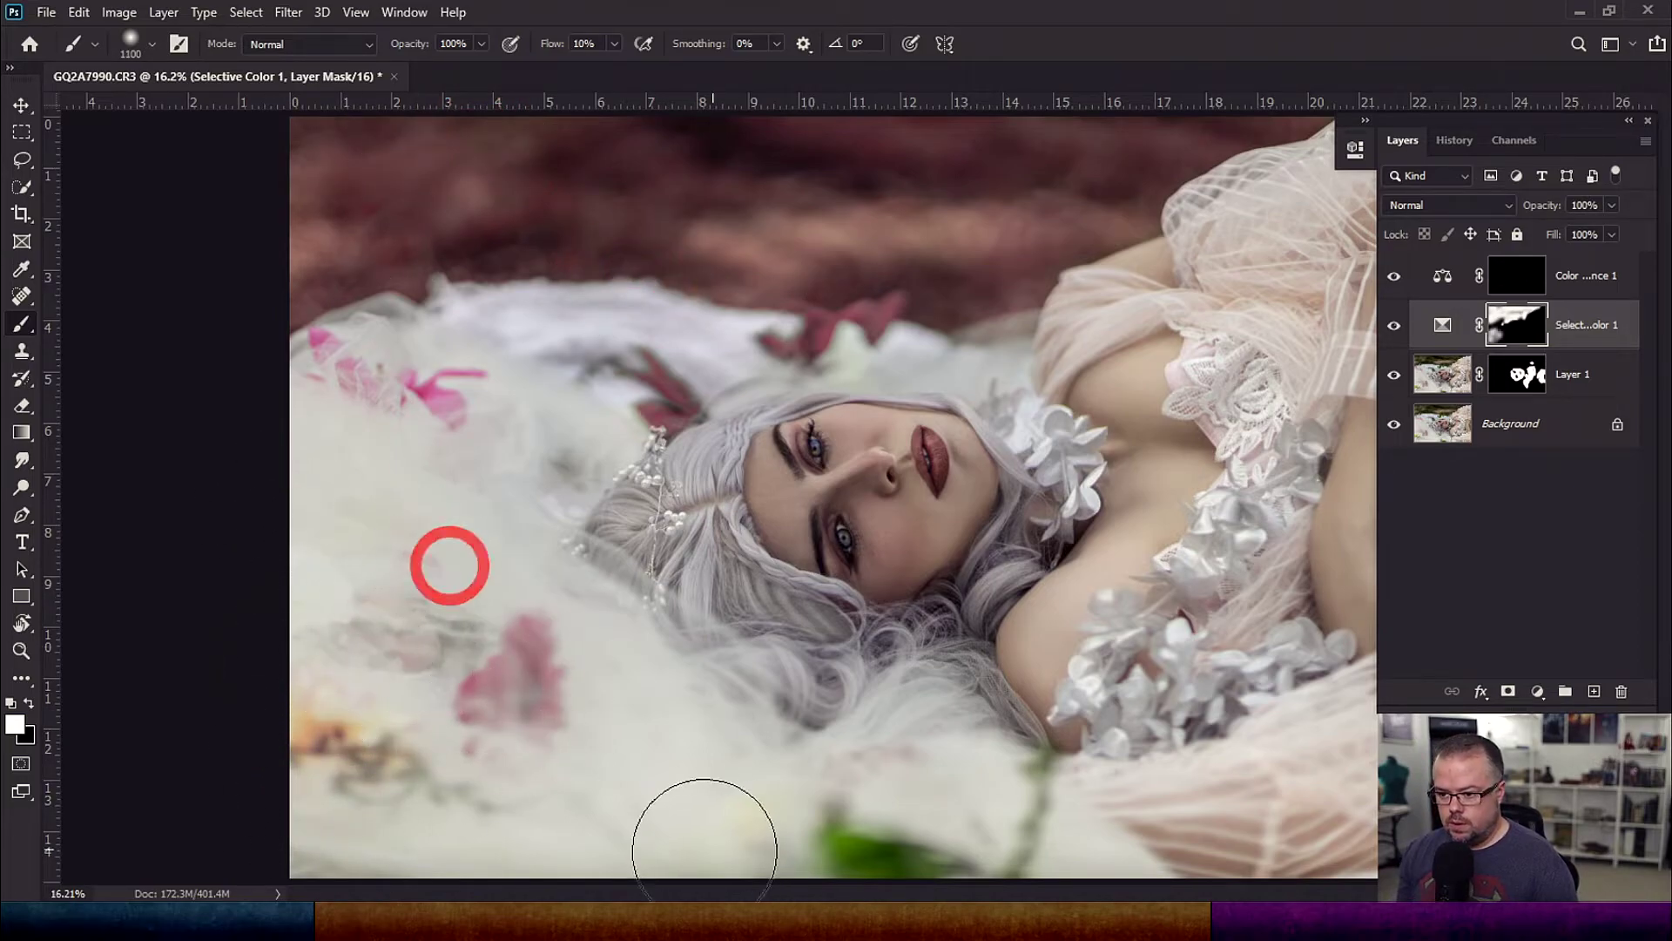
click(996, 840)
key(bracketleft)
click(253, 757)
key(bracketleft)
key(bracketleft)
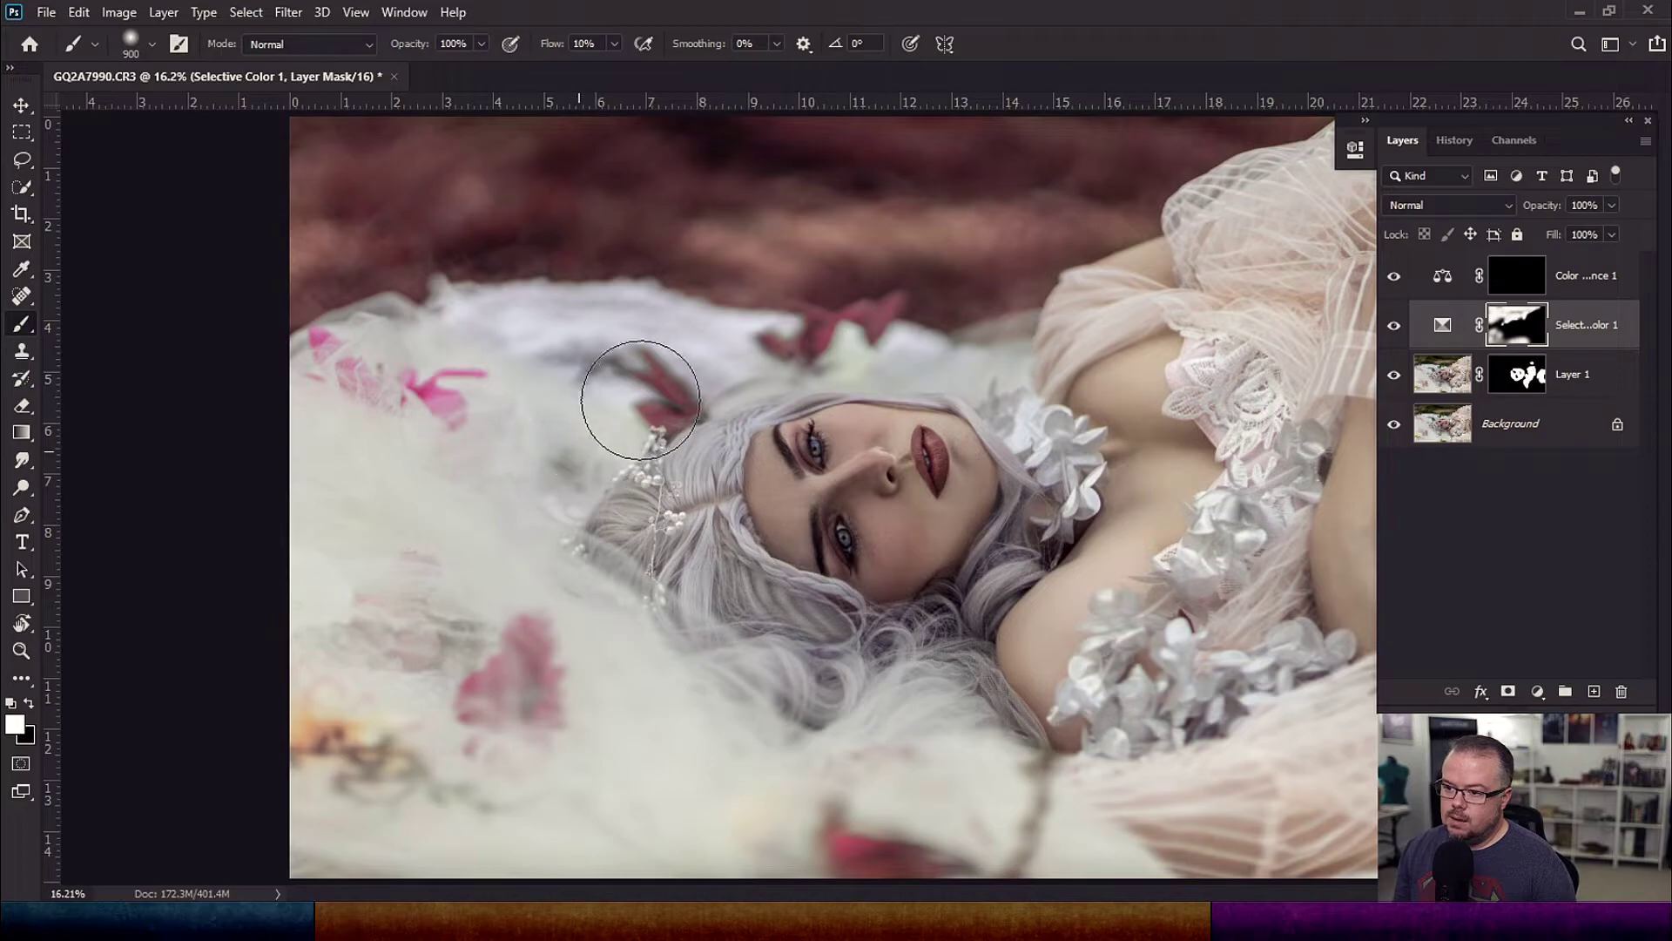
key(bracketleft)
key(bracketleft)
click(650, 255)
Paint white at 10% flow on the Color Balance mask across the blurred background with a large soft brush
click(1516, 275)
key(bracketleft)
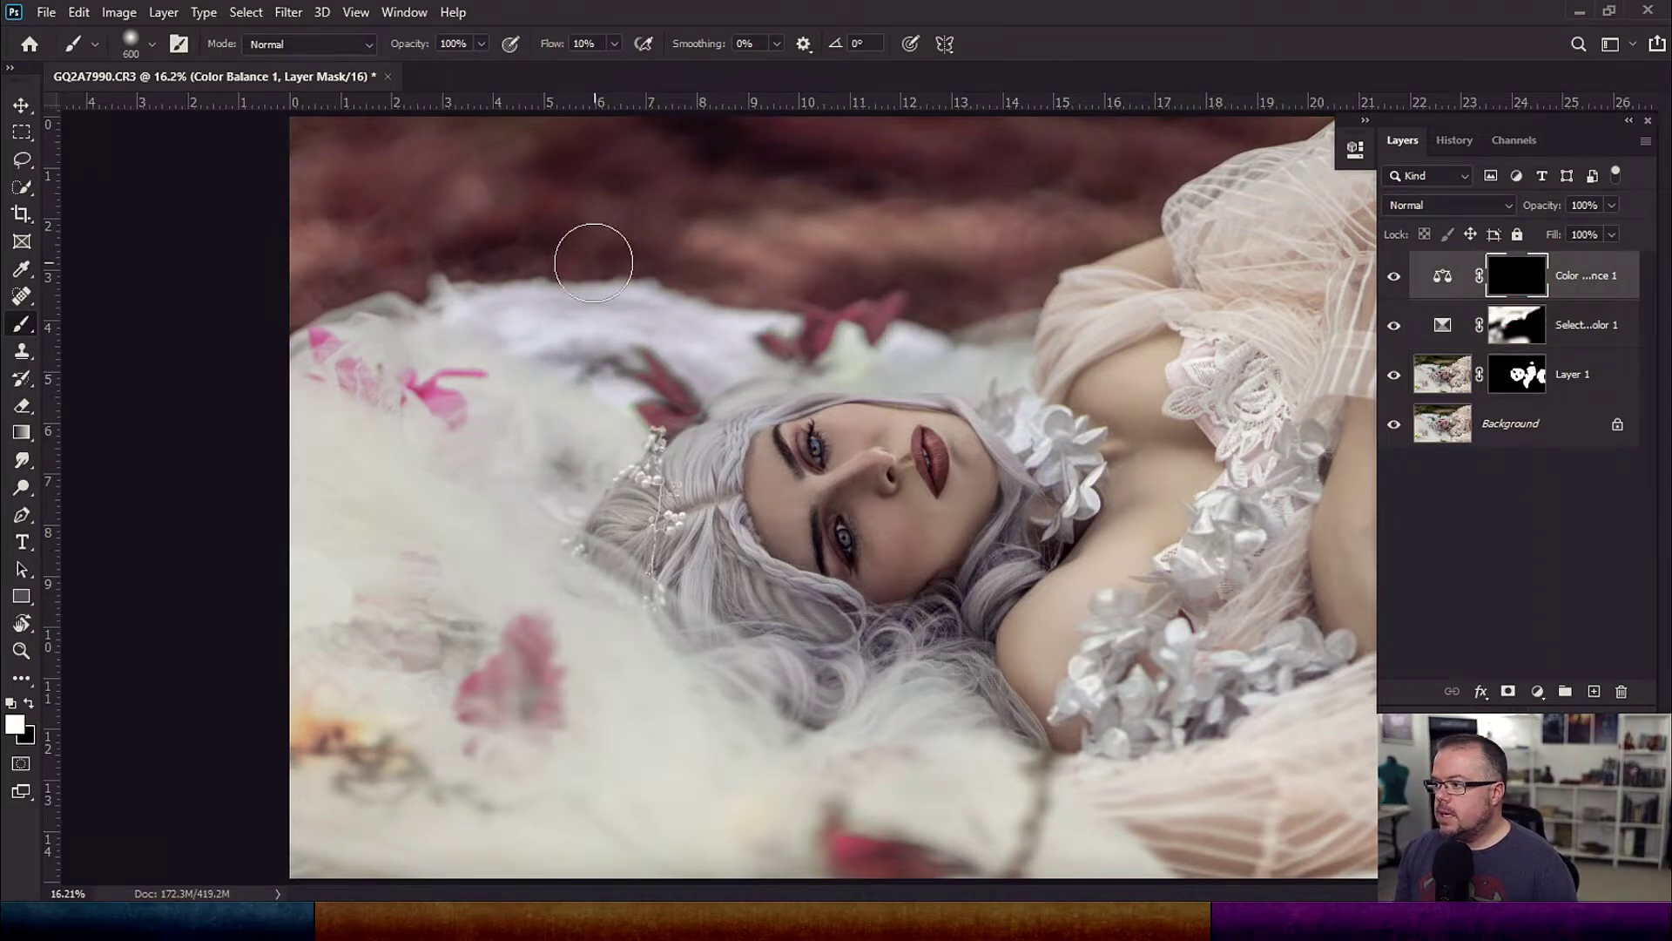
key(bracketright)
key(bracketright)
mouse_move(586, 230)
mouse_down()
mouse_move(296, 289)
mouse_move(422, 210)
mouse_move(268, 177)
mouse_move(392, 140)
mouse_move(638, 215)
mouse_move(560, 246)
mouse_move(932, 290)
mouse_move(1284, 141)
mouse_move(1174, 142)
mouse_move(1283, 128)
mouse_move(1066, 174)
mouse_move(911, 159)
mouse_move(1008, 134)
mouse_move(732, 137)
mouse_move(872, 218)
mouse_move(836, 275)
mouse_move(520, 224)
mouse_move(292, 247)
mouse_move(367, 159)
mouse_move(536, 134)
mouse_move(916, 137)
mouse_move(972, 182)
mouse_move(629, 162)
mouse_move(1037, 133)
mouse_up()
Paint black on the Color Balance mask over the sheer dress sleeve with a 150 px brush to remove the purple spill
key(bracketleft)
key(bracketleft)
key(bracketleft)
key(bracketleft)
key(x)
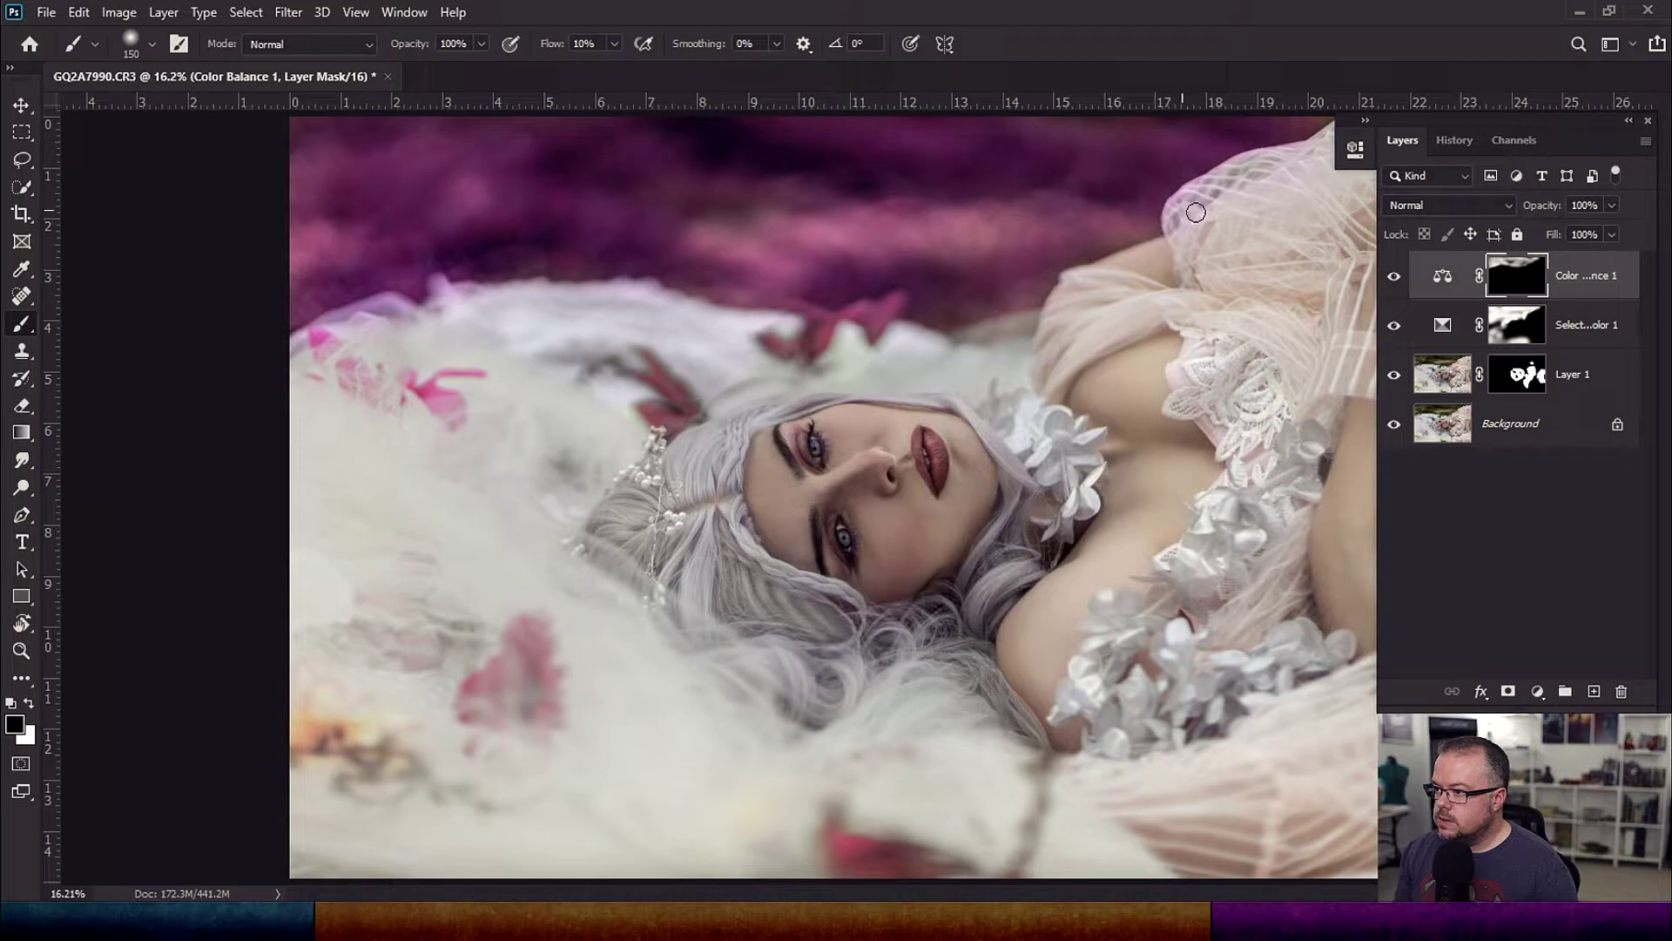
click(1266, 195)
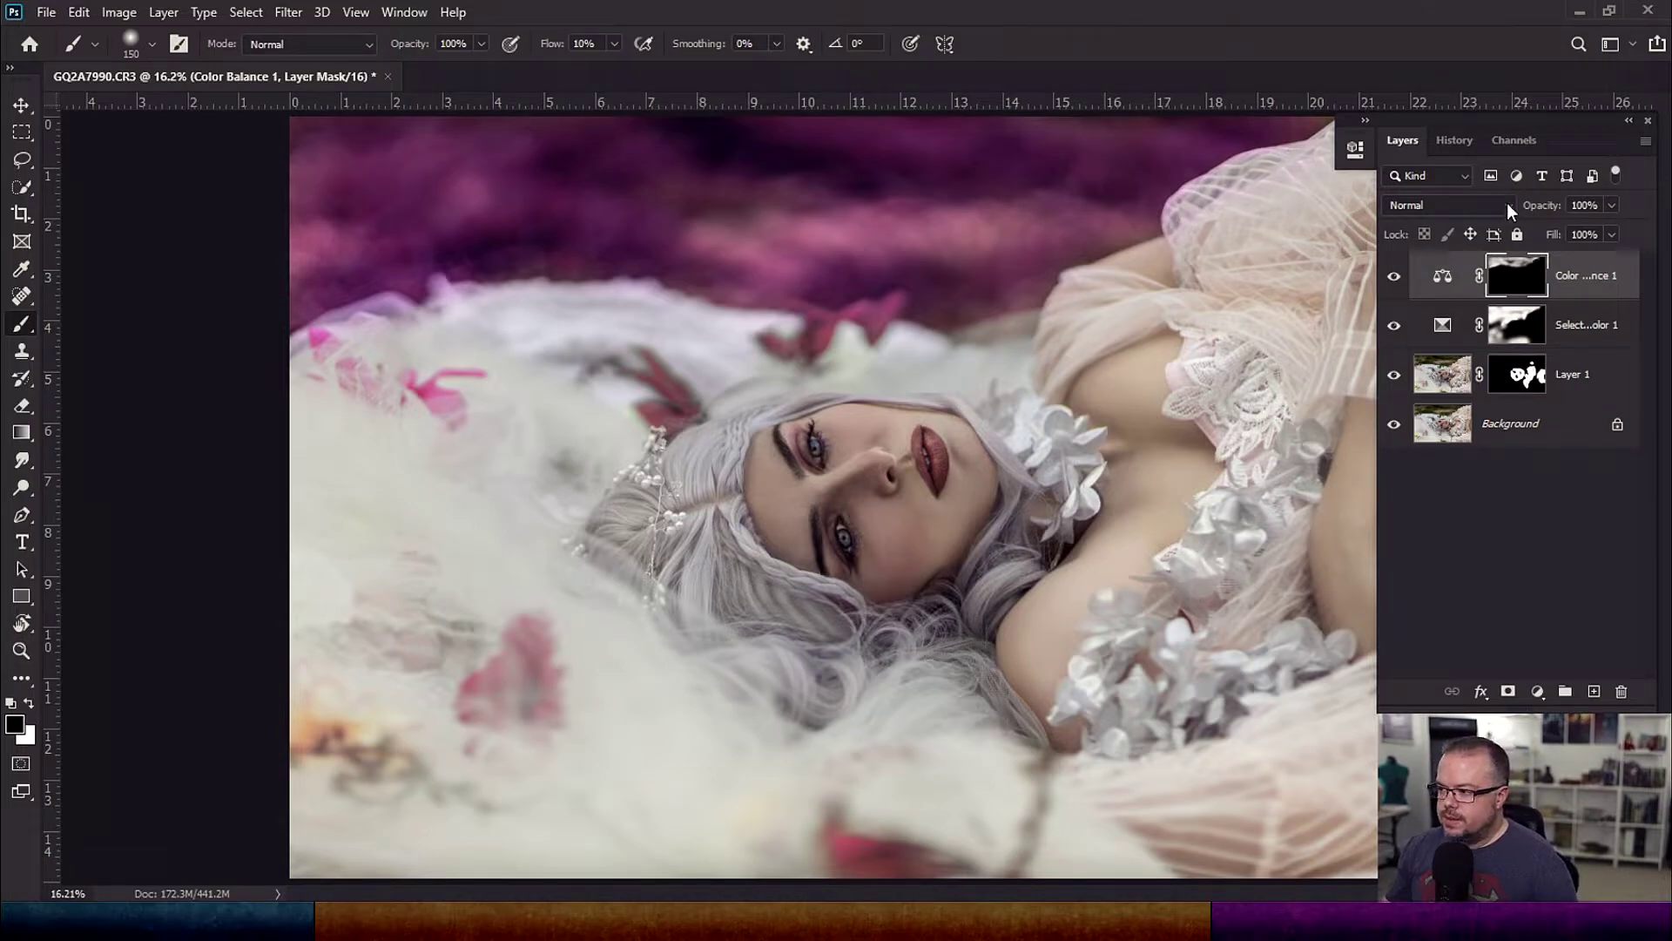
Set the Shadows of the Color Balance layer to Cyan-Red +32 and Yellow-Blue -6
double_click(1442, 279)
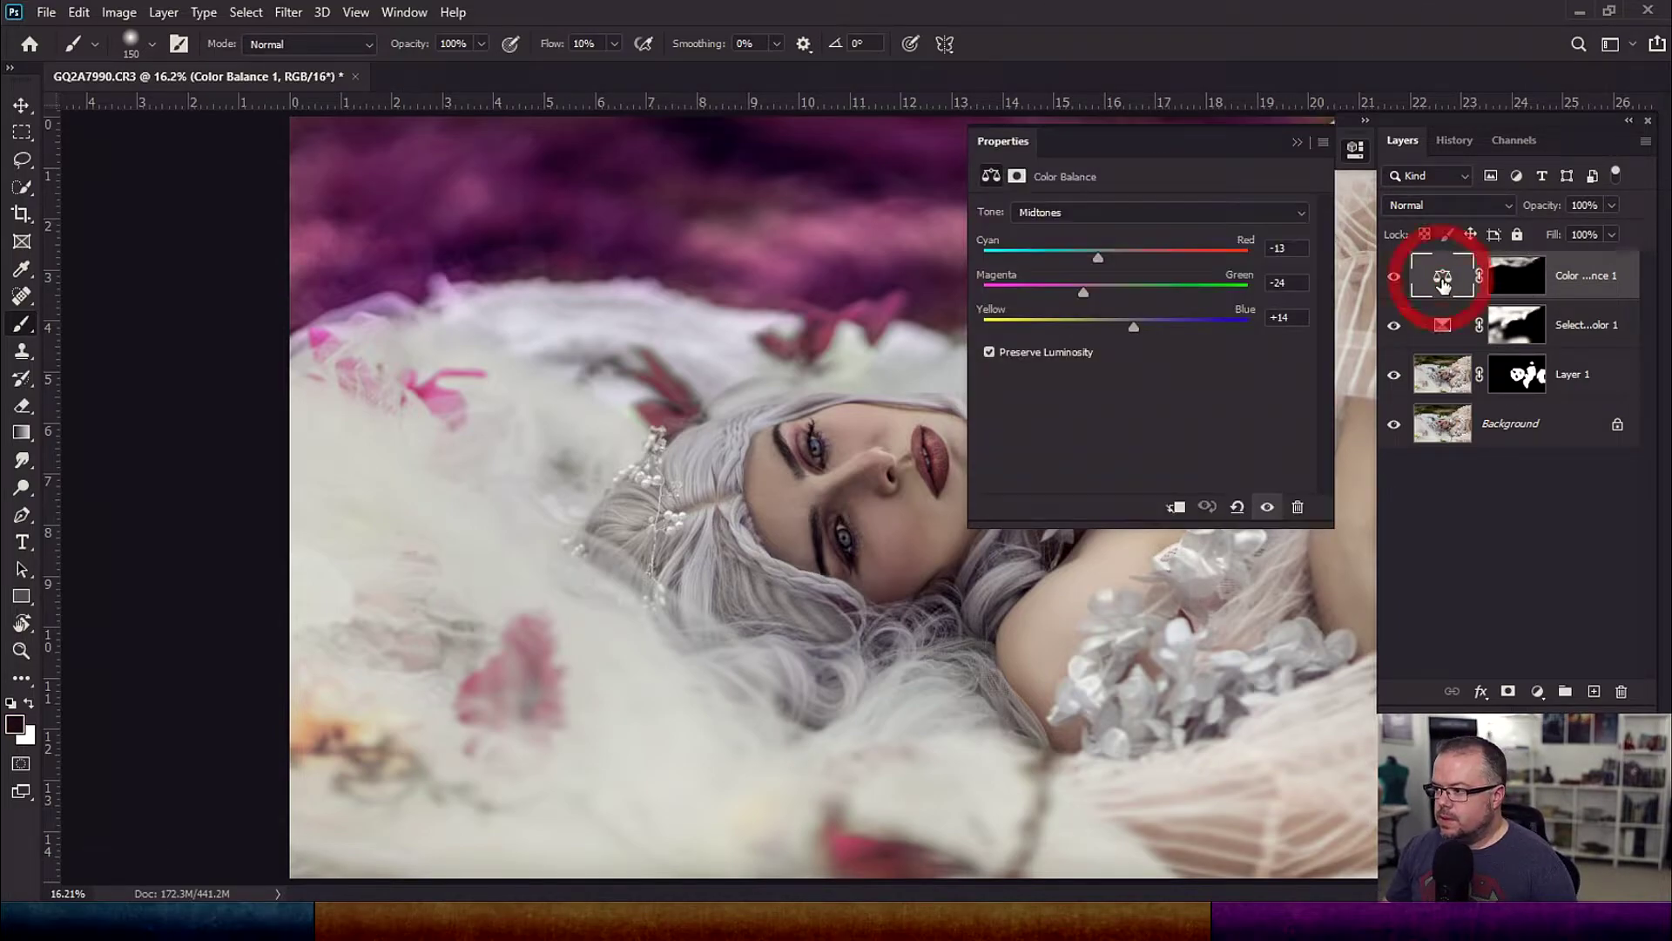
click(1057, 215)
click(1045, 230)
drag(1132, 327, 1105, 331)
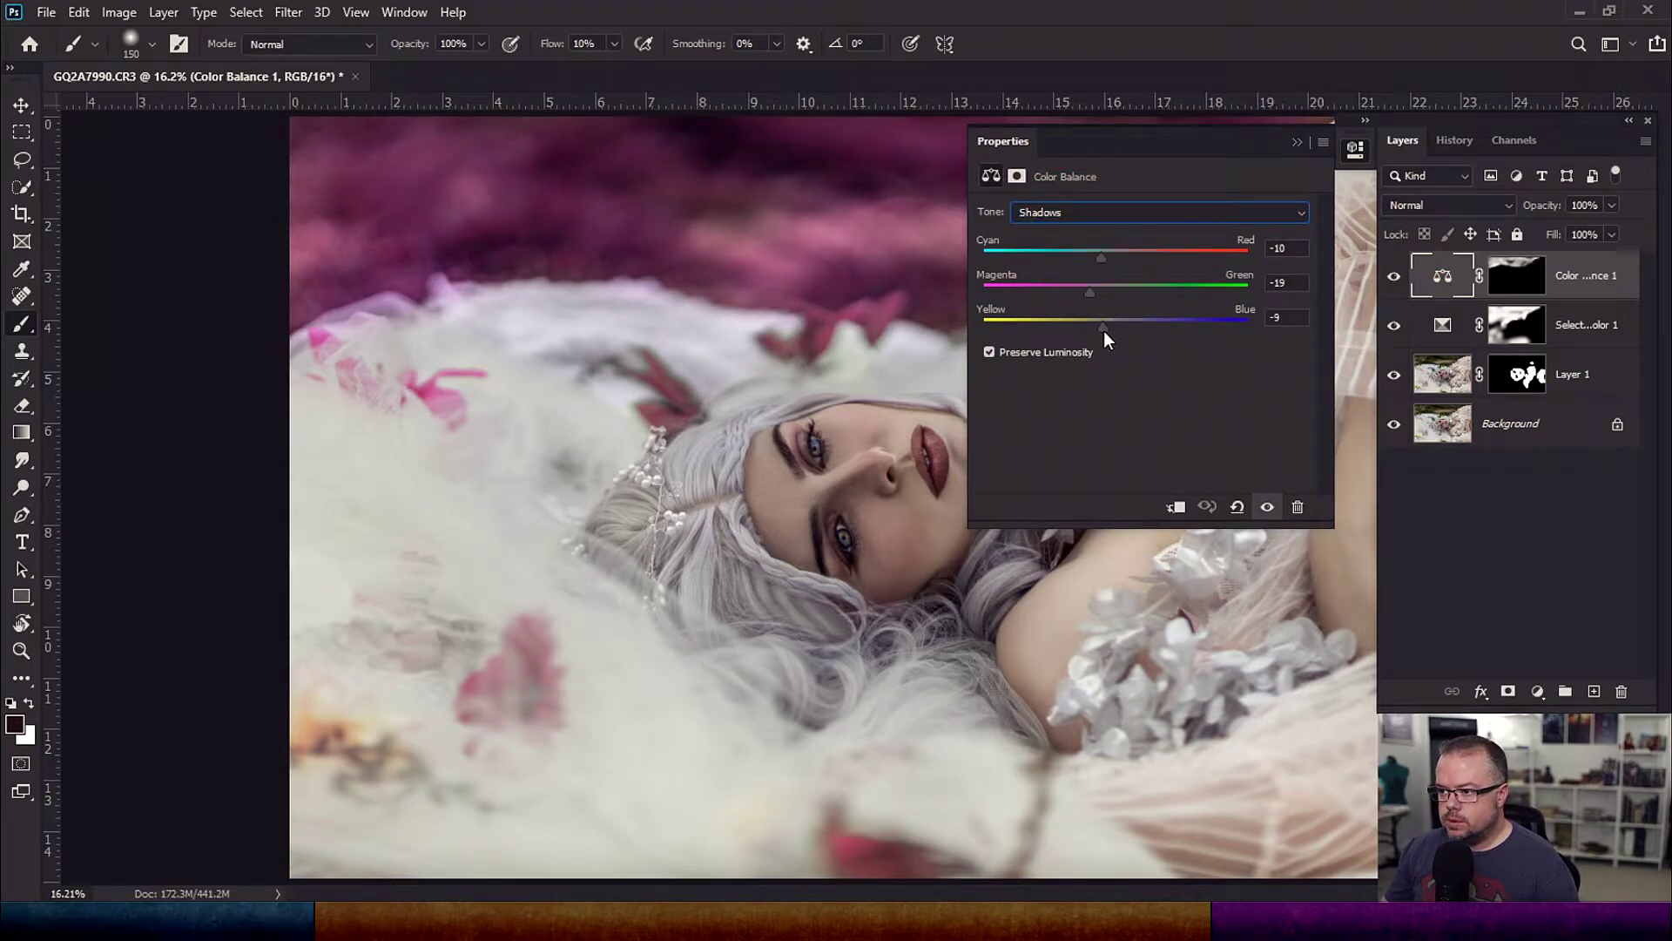
drag(1102, 261, 1152, 251)
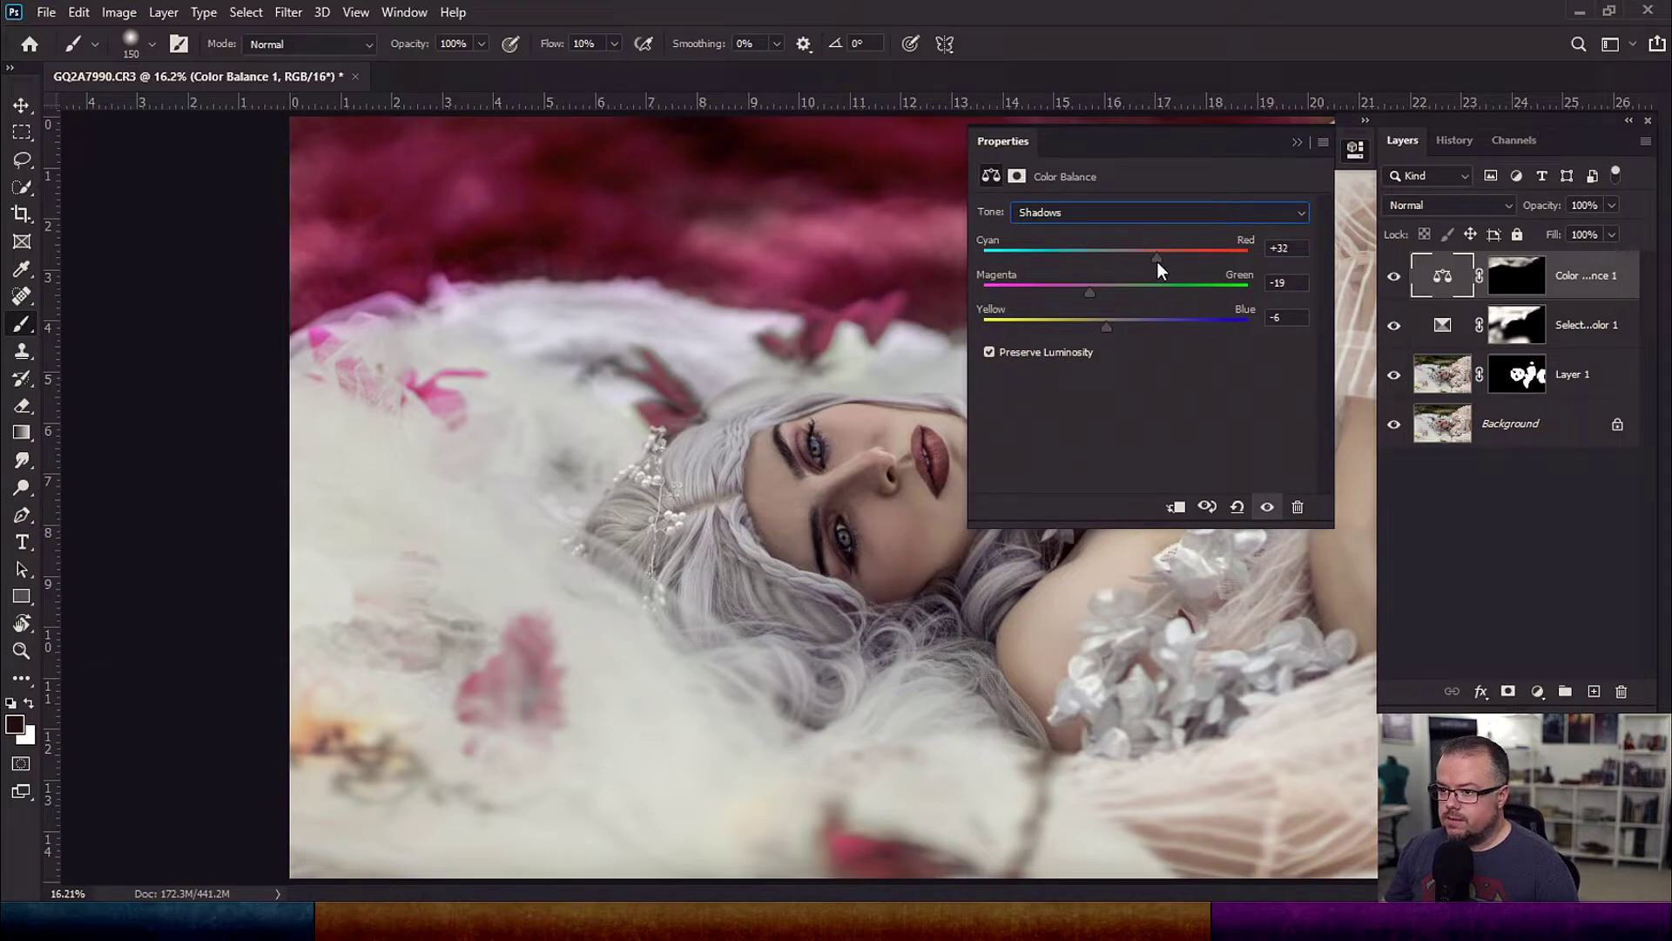
click(1294, 143)
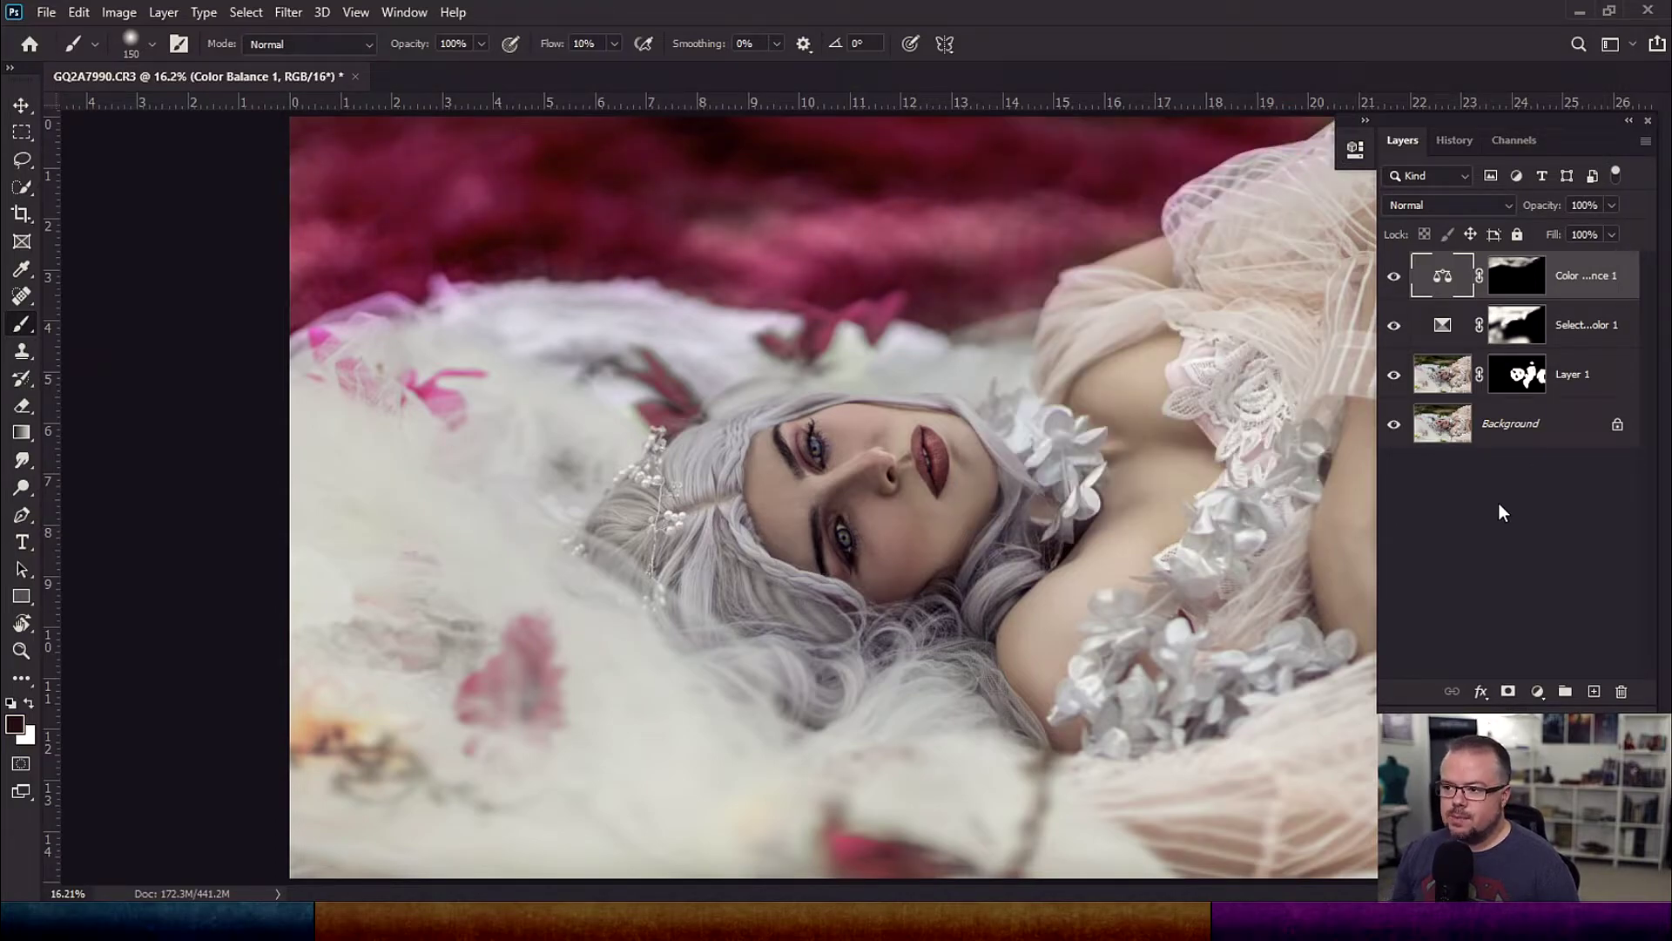
Paint black at 2% flow on the Color Balance mask over the sheer sleeve's edge to soften the color spill
click(1491, 277)
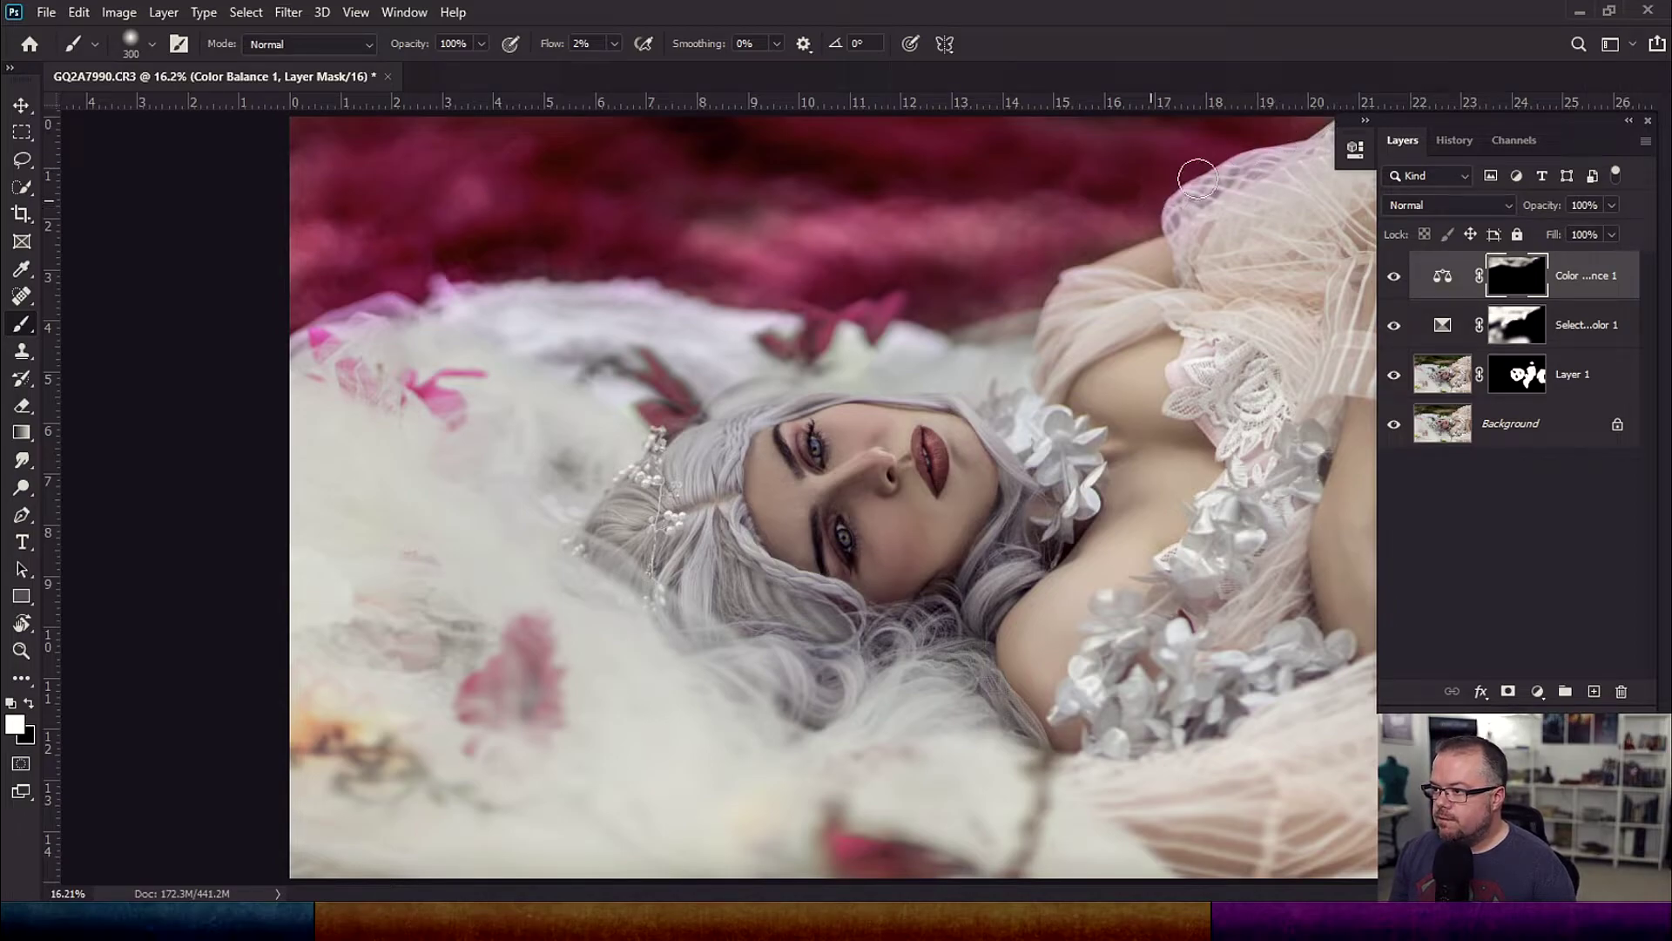
key(bracketright)
key(bracketright)
key(x)
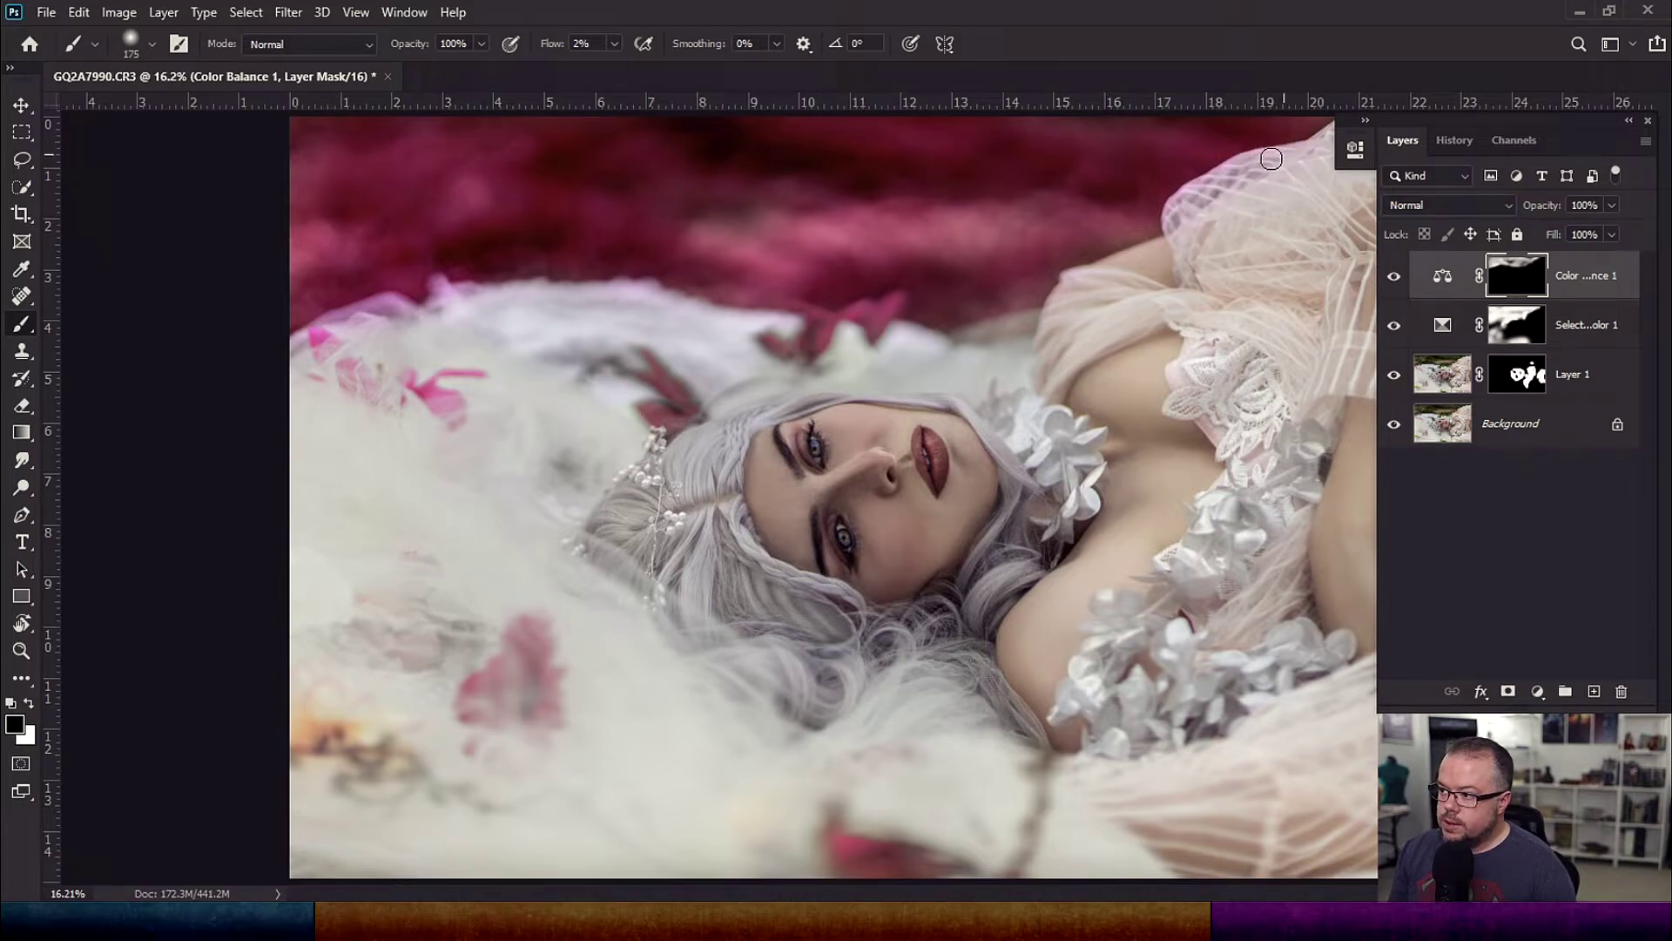
drag(1238, 181, 1197, 195)
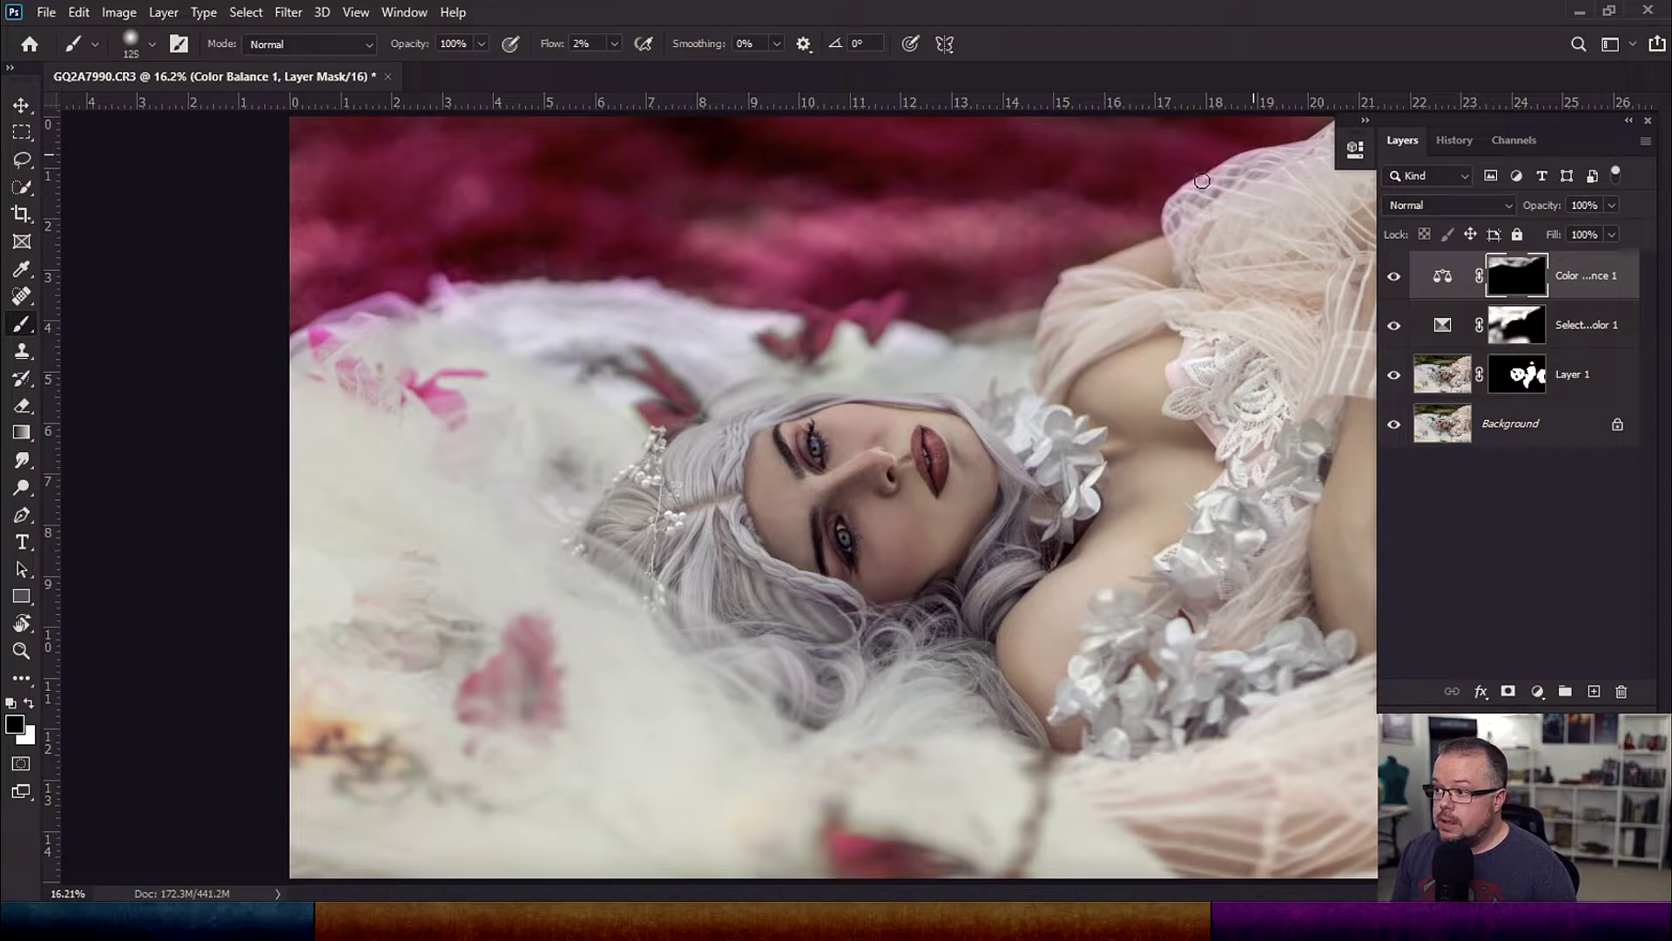
key(bracketright)
key(bracketright)
key(bracketright)
key(bracketright)
key(bracketright)
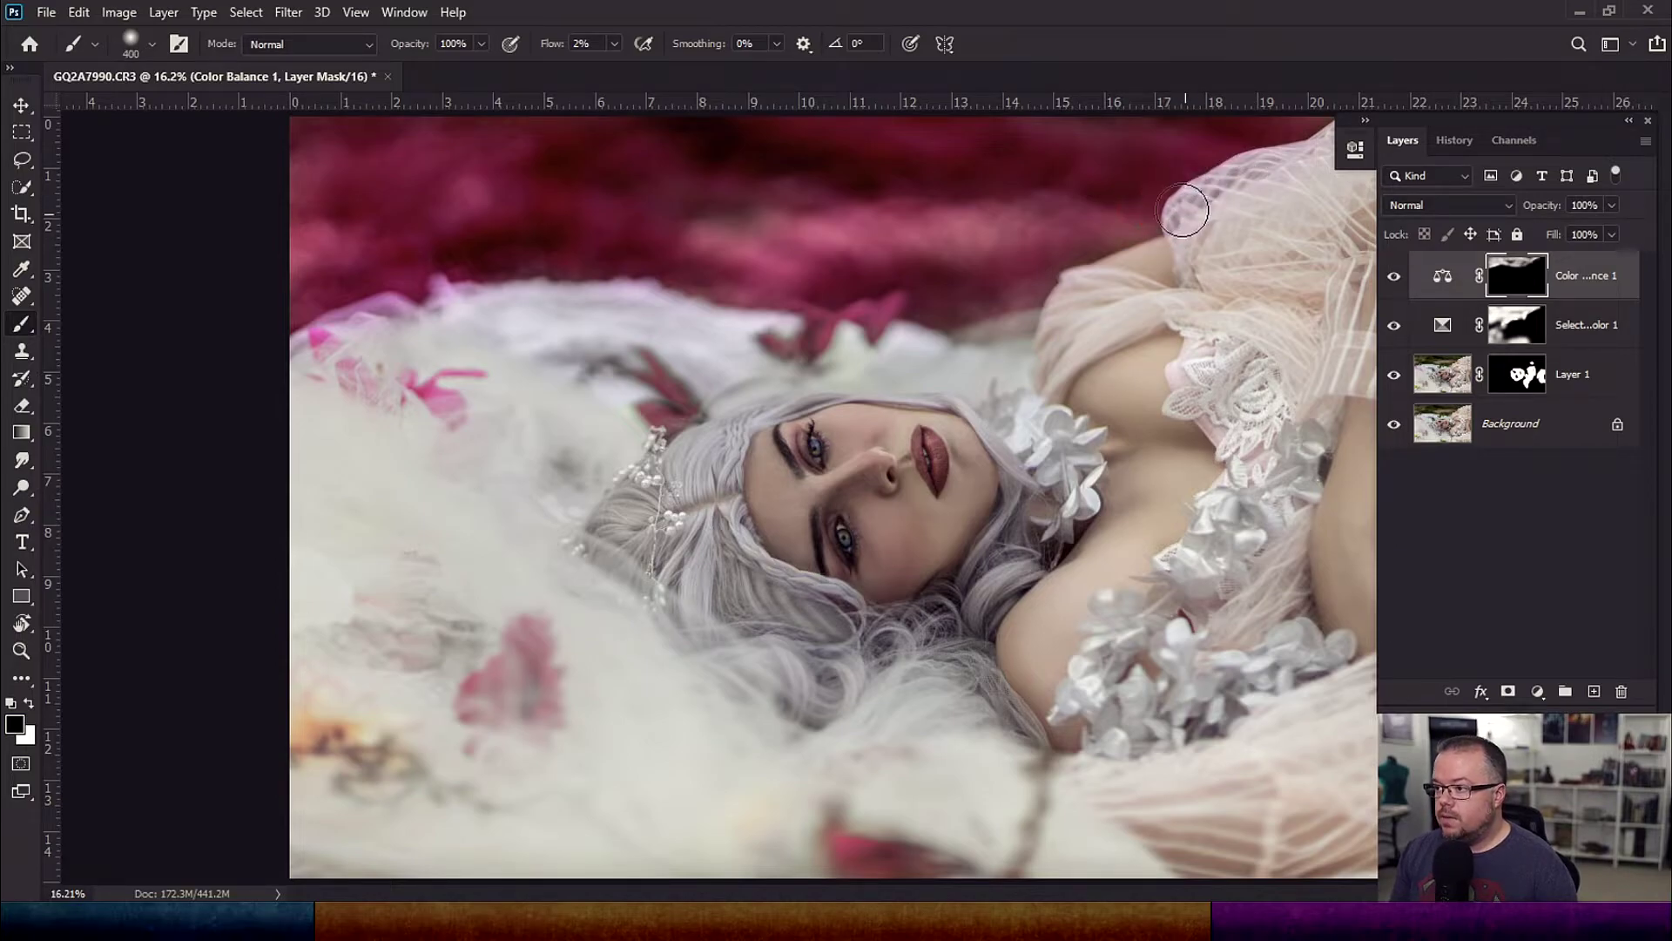
key(bracketleft)
key(bracketleft)
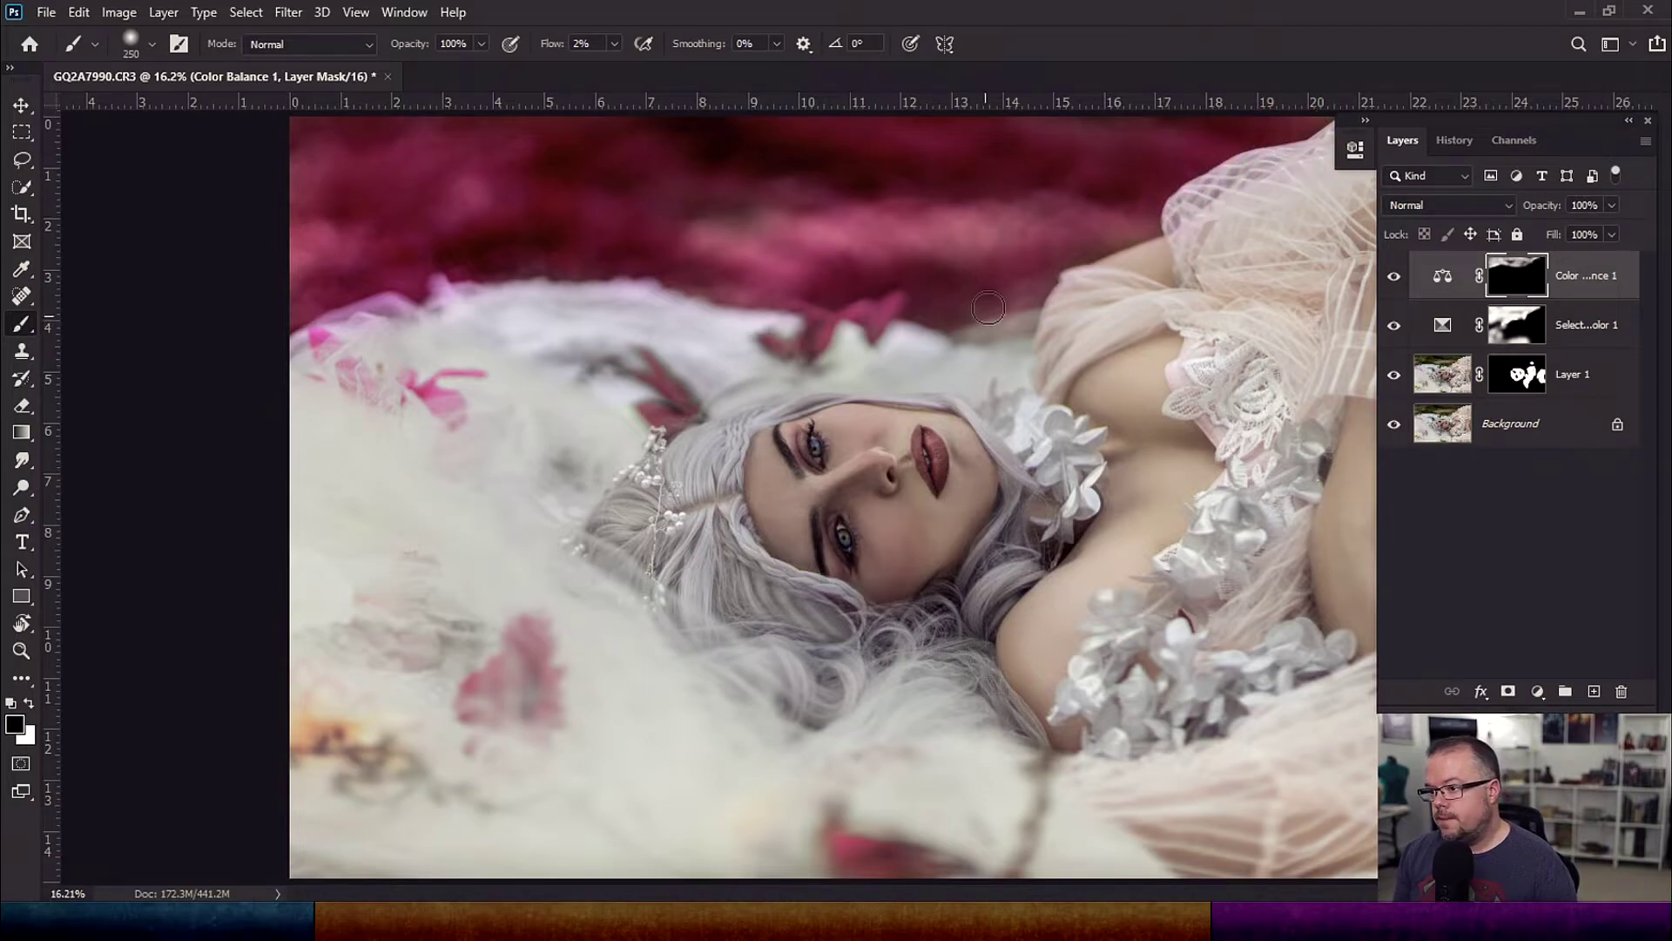
Paint white at 2% flow on the Color Balance mask along the background boundary between the shoulder and the fur blanket
key(x)
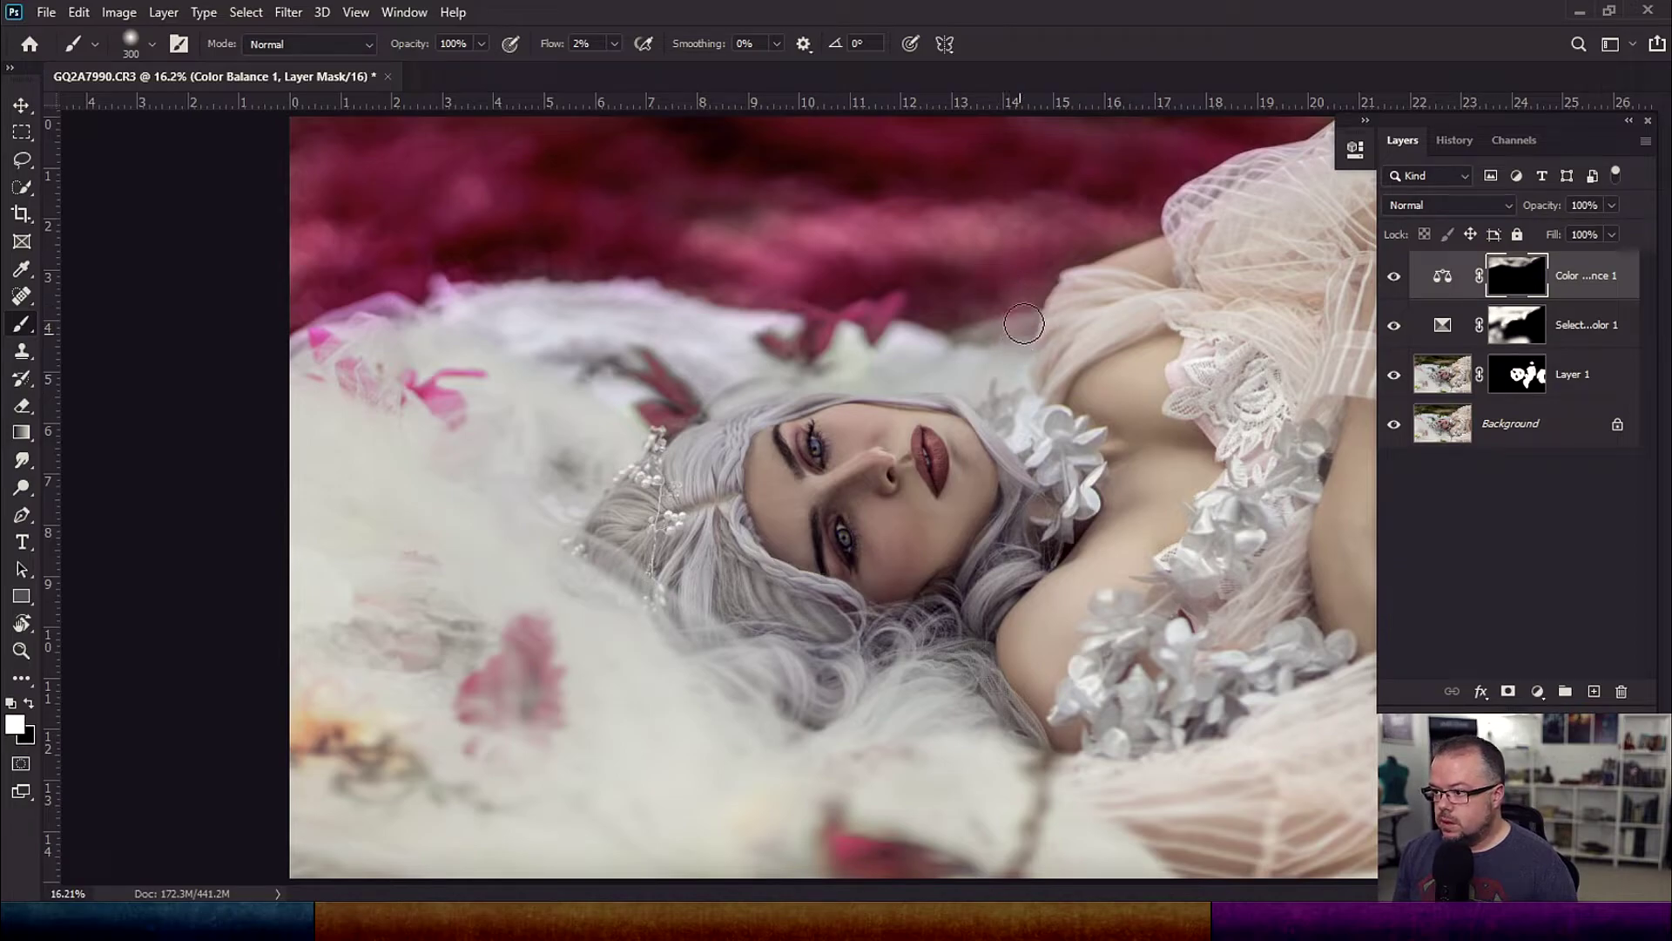
key(bracketright)
key(bracketright)
click(937, 321)
key(bracketleft)
click(616, 261)
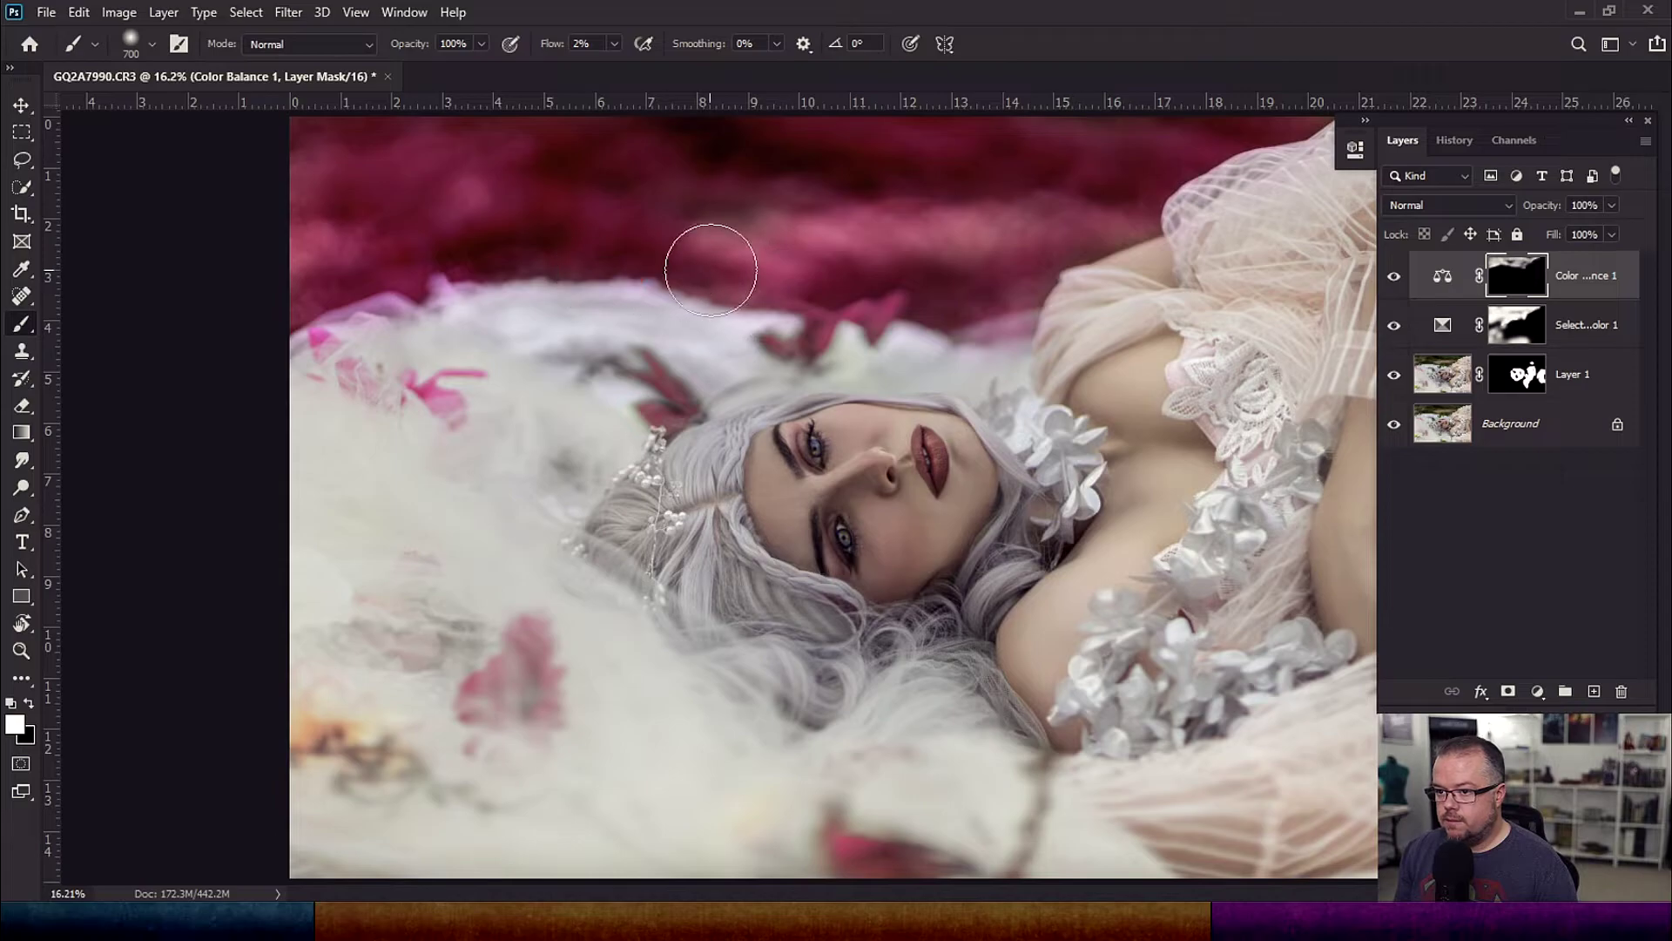
key(bracketleft)
key(bracketleft)
key(bracketleft)
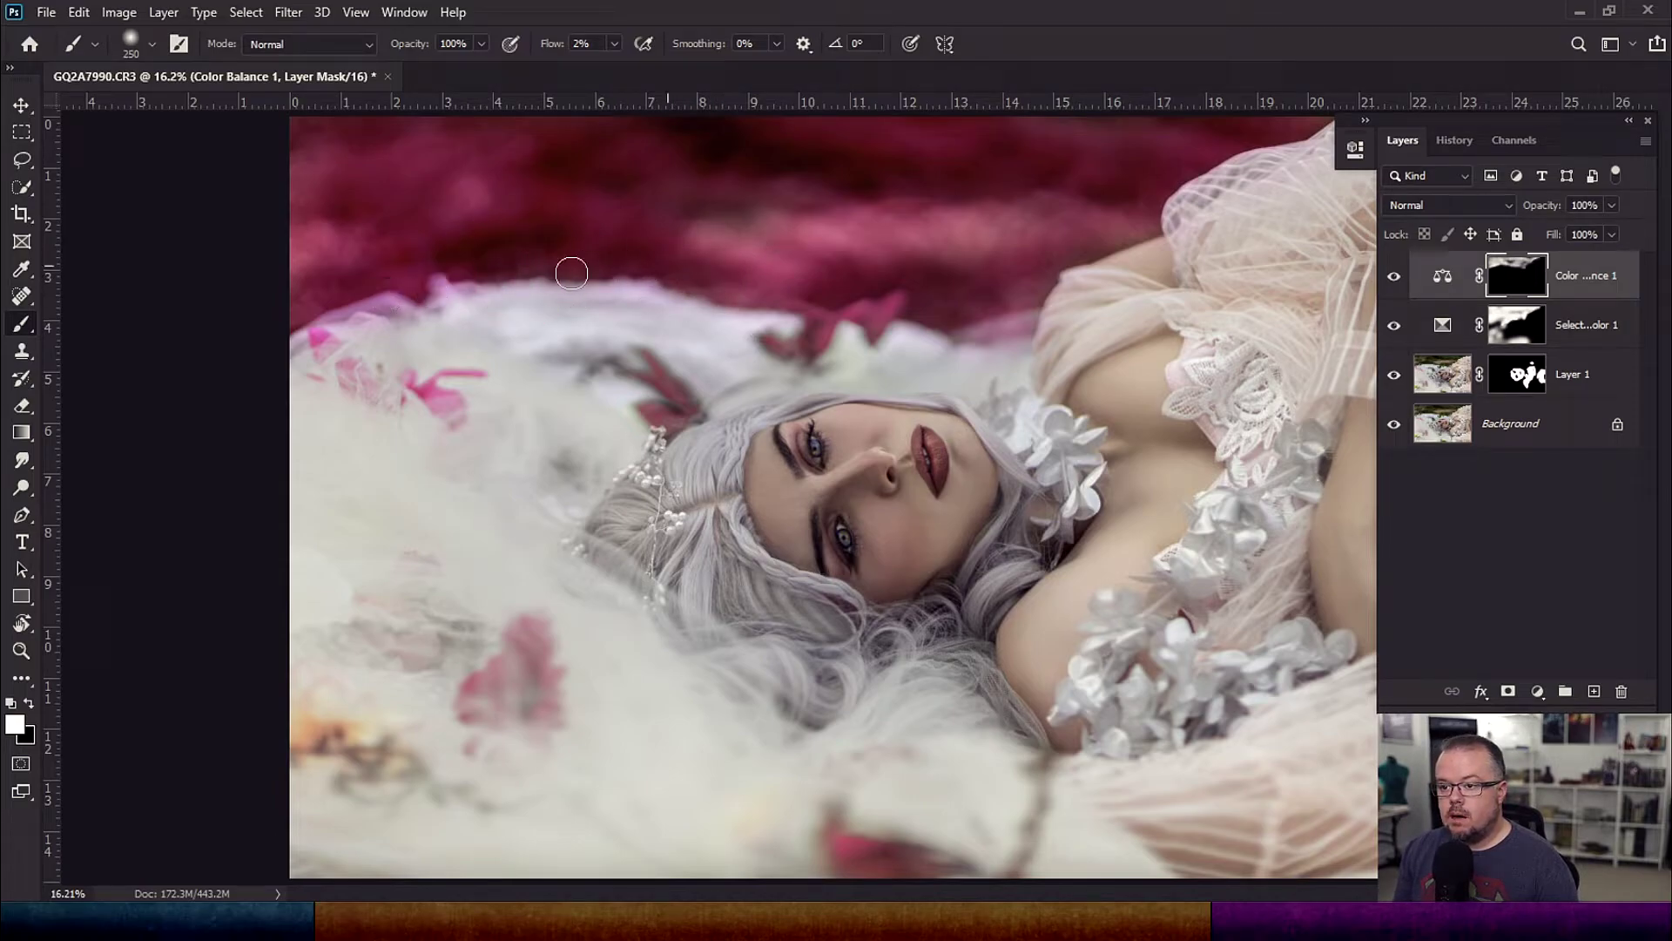
Paint black at 100% flow with a 90 px brush on the Color Balance mask along the fur blanket's far edge
key(x)
key(bracketright)
key(bracketright)
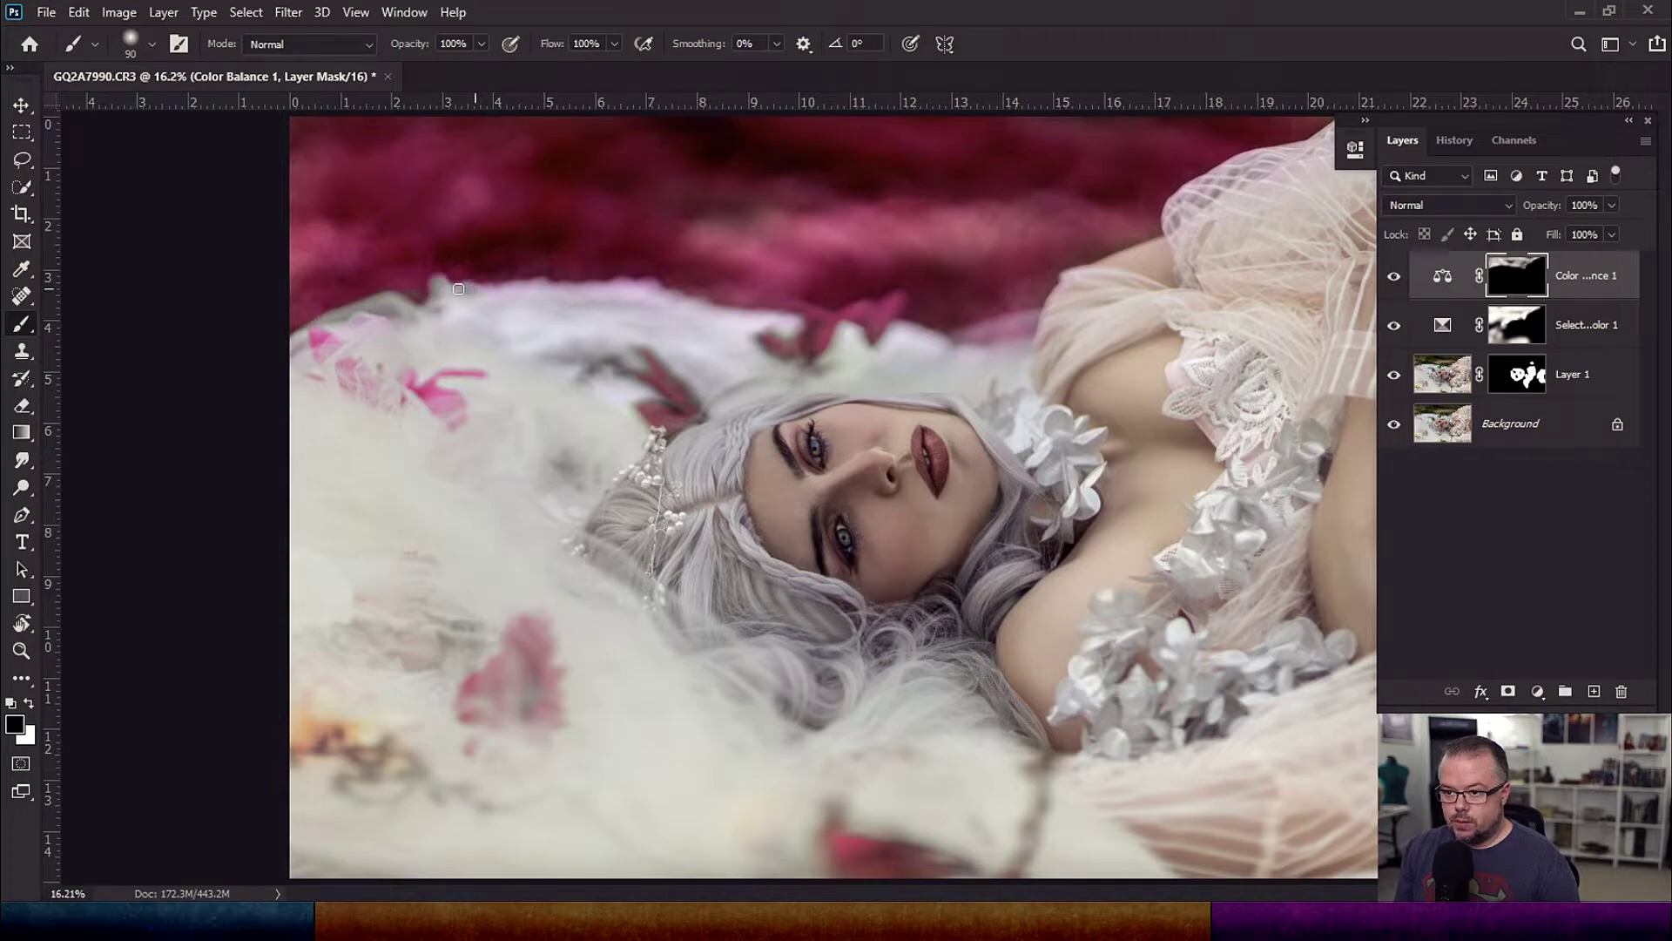
click(526, 283)
click(468, 293)
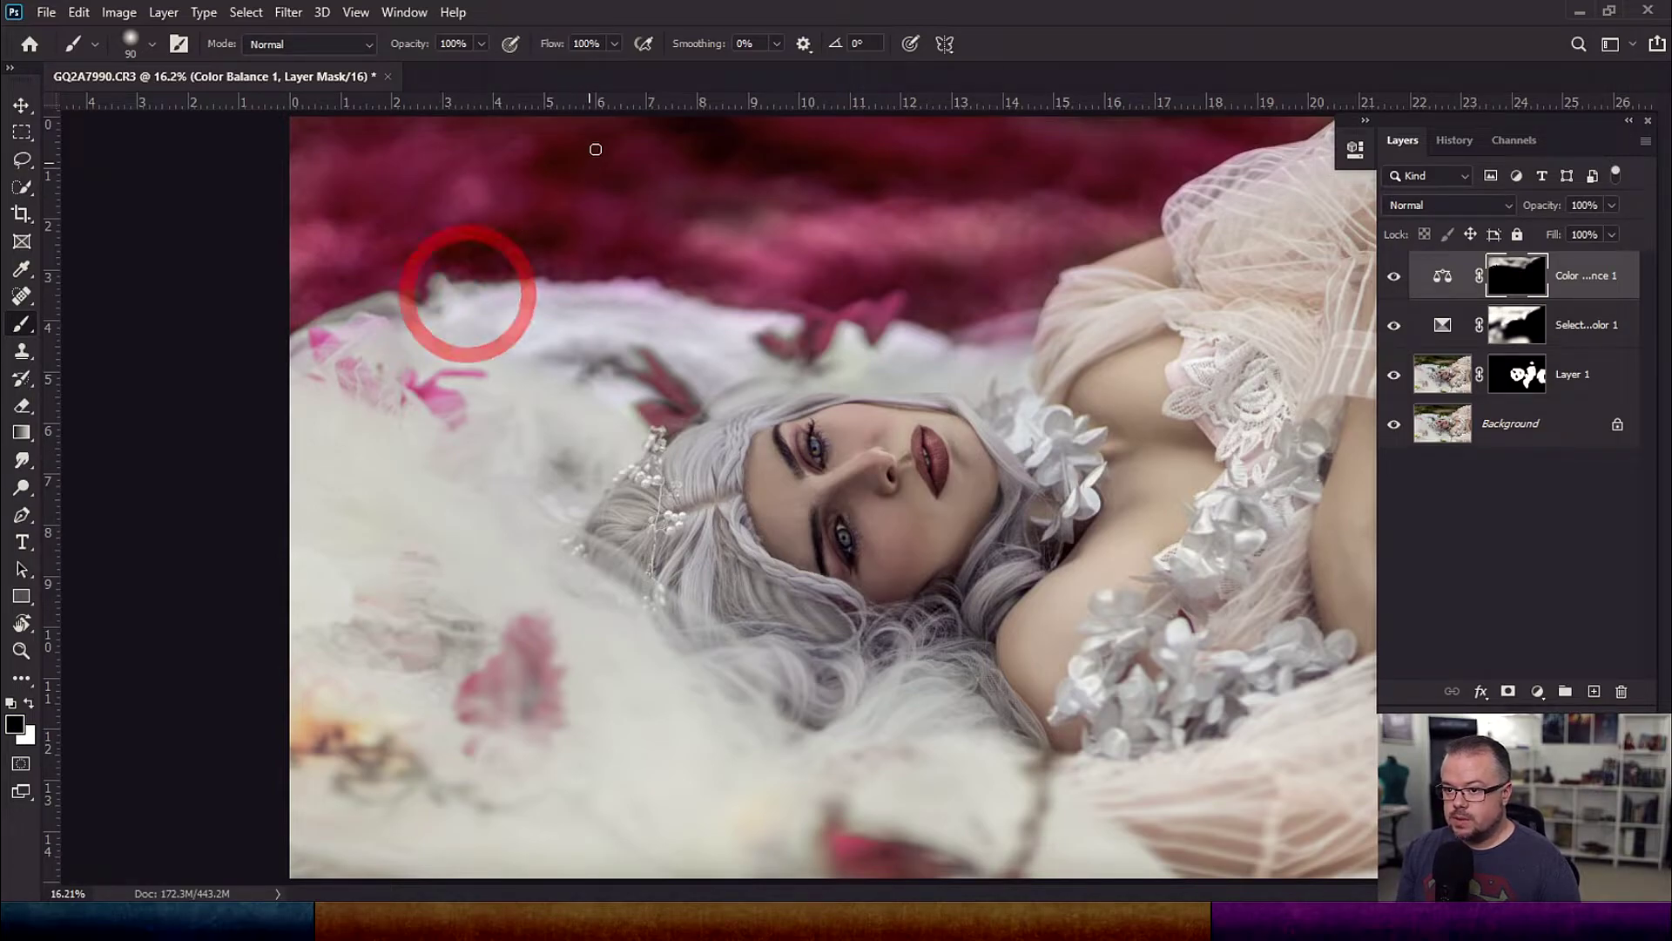
Paint white at 3% flow on the Color Balance mask to blend the magenta back along the fur blanket's far edge
key(shift+0)
key(shift+3)
key(x)
key(bracketright)
key(bracketright)
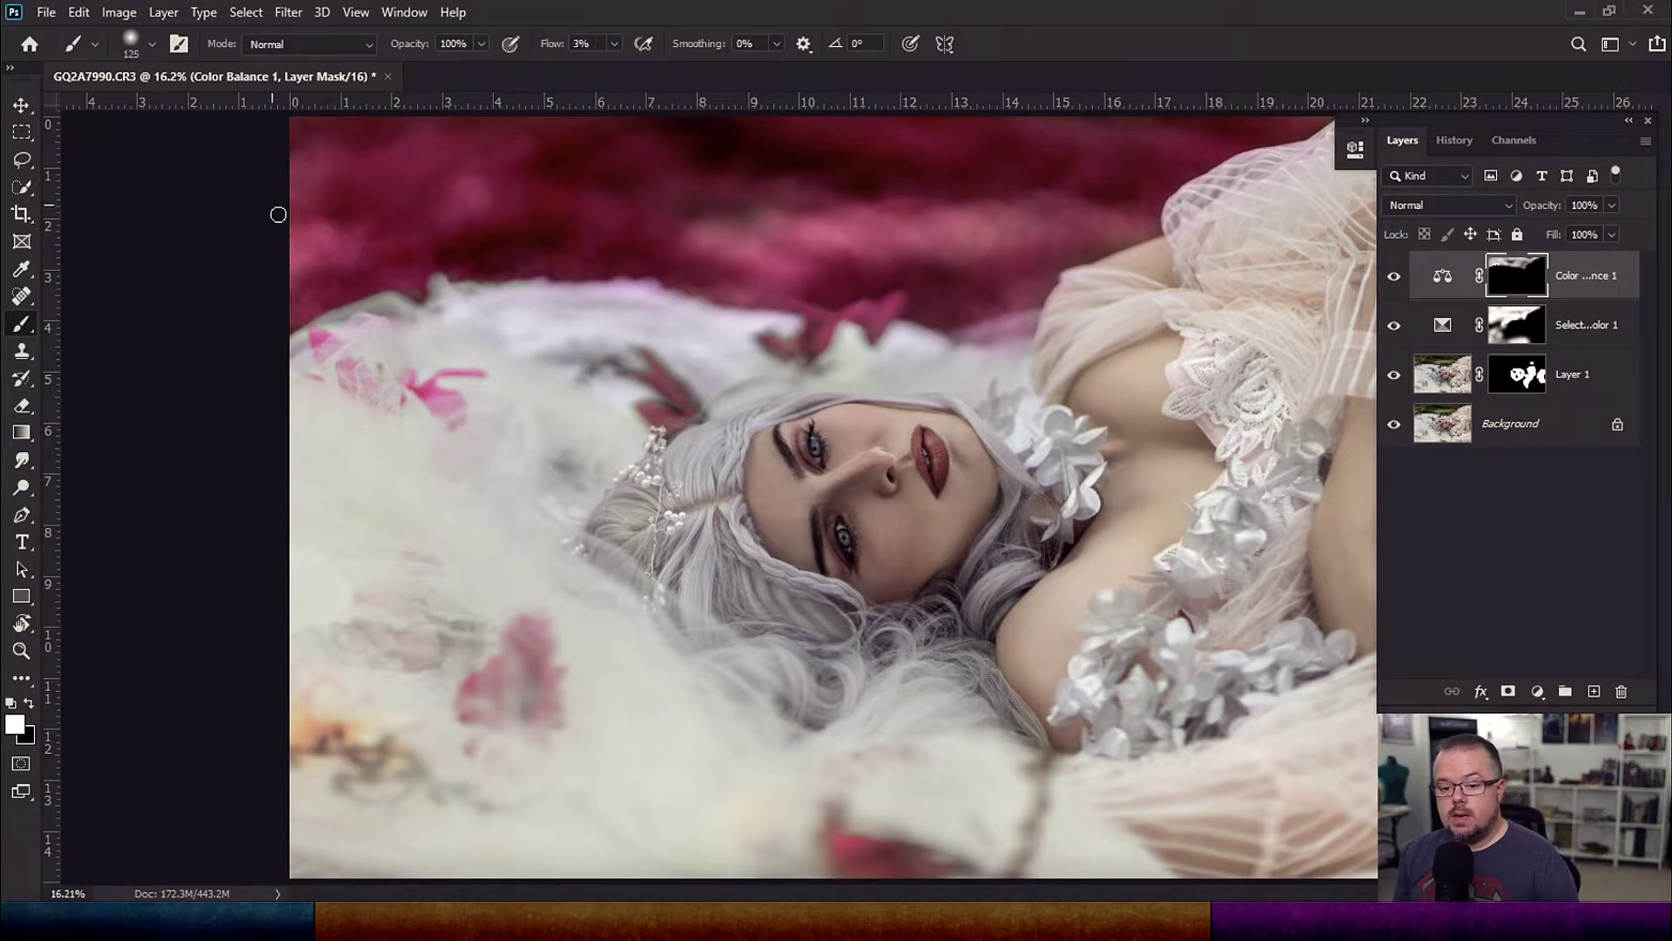
key(bracketright)
key(bracketright)
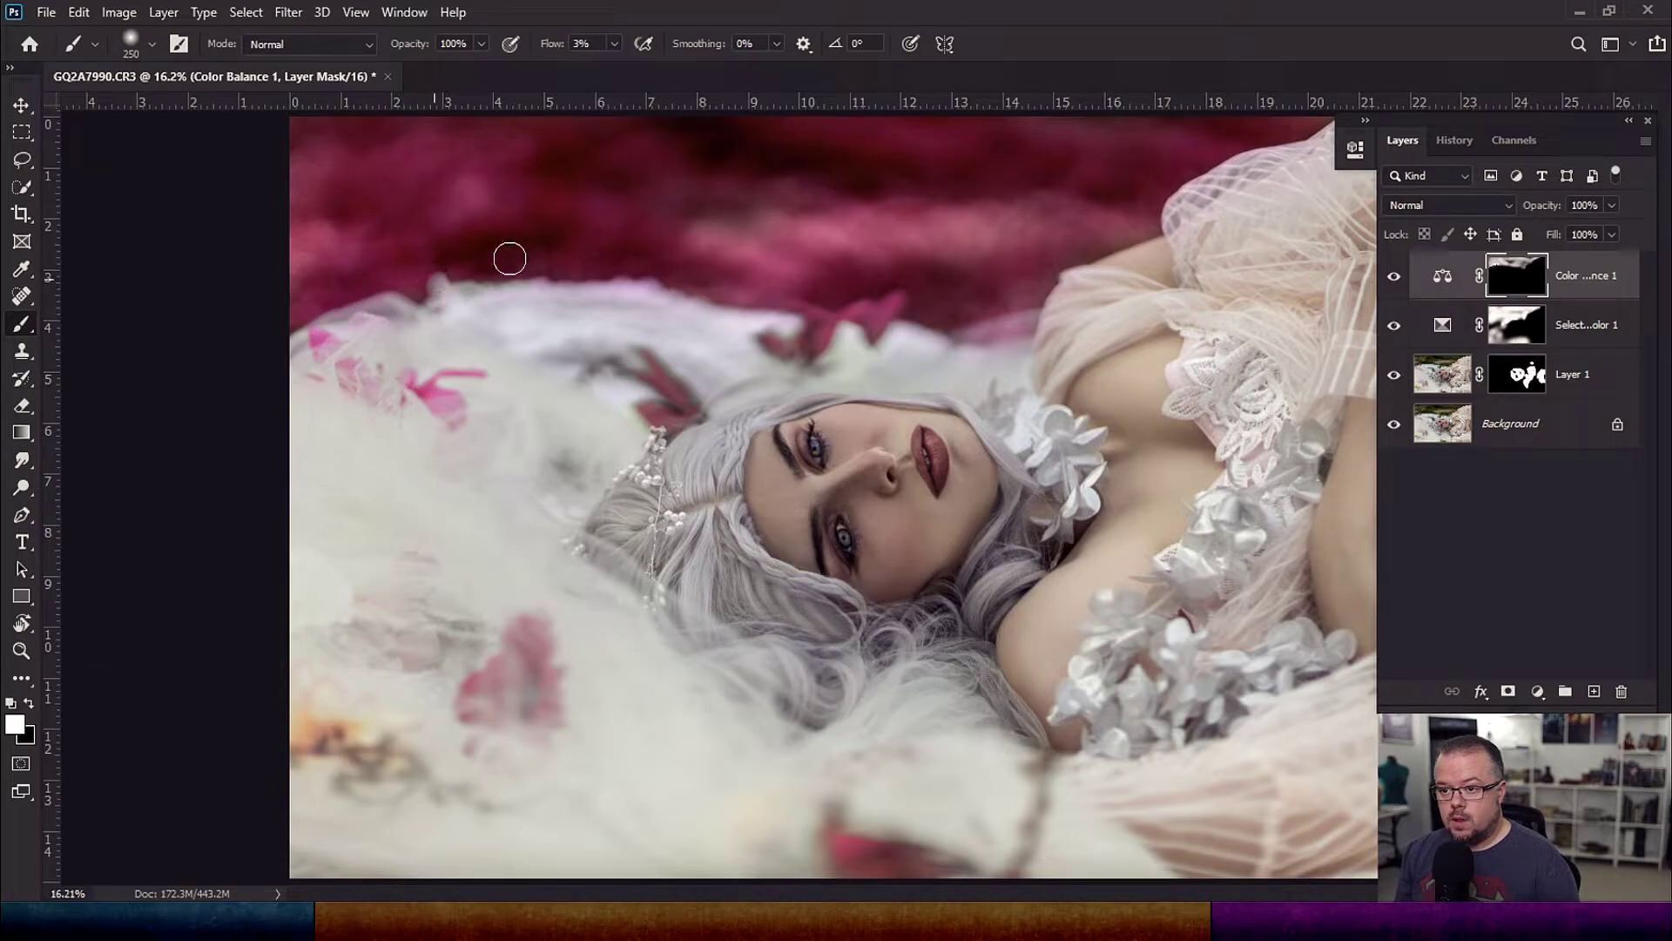
key(bracketright)
key(bracketright)
key(bracketright)
key(bracketleft)
key(bracketleft)
key(bracketleft)
key(bracketleft)
key(bracketleft)
key(bracketright)
key(bracketright)
key(bracketright)
key(bracketright)
key(bracketright)
key(bracketright)
key(bracketright)
key(bracketright)
key(bracketleft)
key(bracketleft)
key(bracketleft)
key(bracketleft)
key(bracketleft)
key(bracketleft)
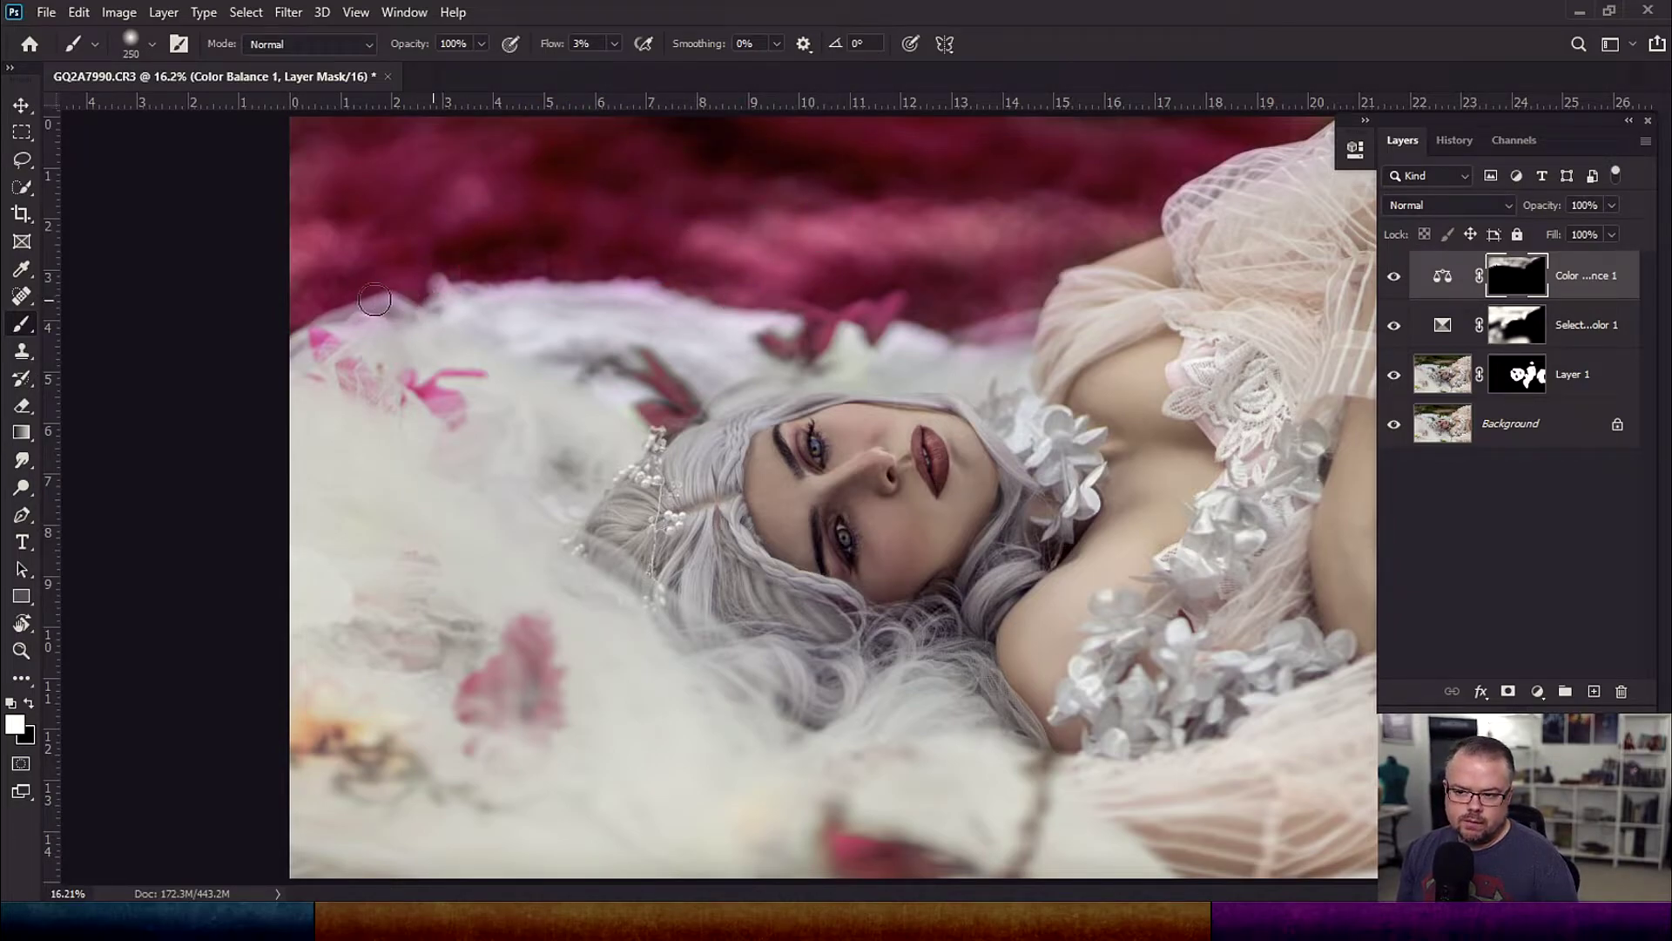
key(bracketright)
key(bracketright)
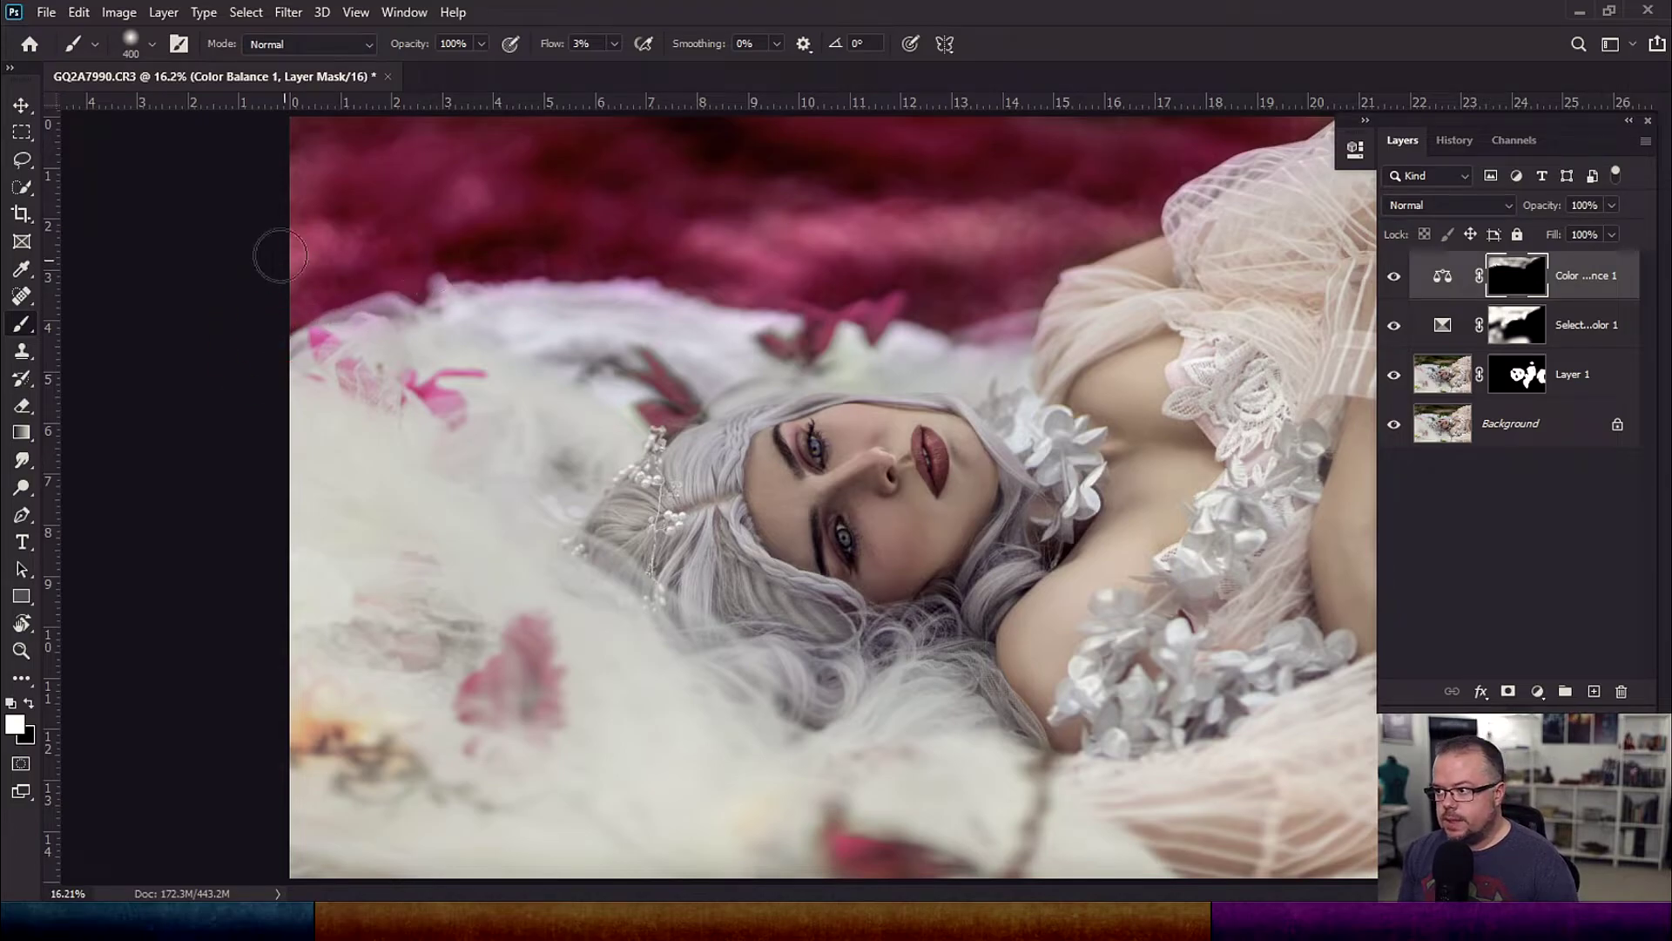
Paint black at 3% flow with a 150 px brush on the Color Balance mask over the fur around the pink flowers near the background
key(bracketleft)
key(bracketleft)
key(bracketleft)
key(bracketright)
key(bracketright)
key(x)
key(bracketleft)
key(bracketleft)
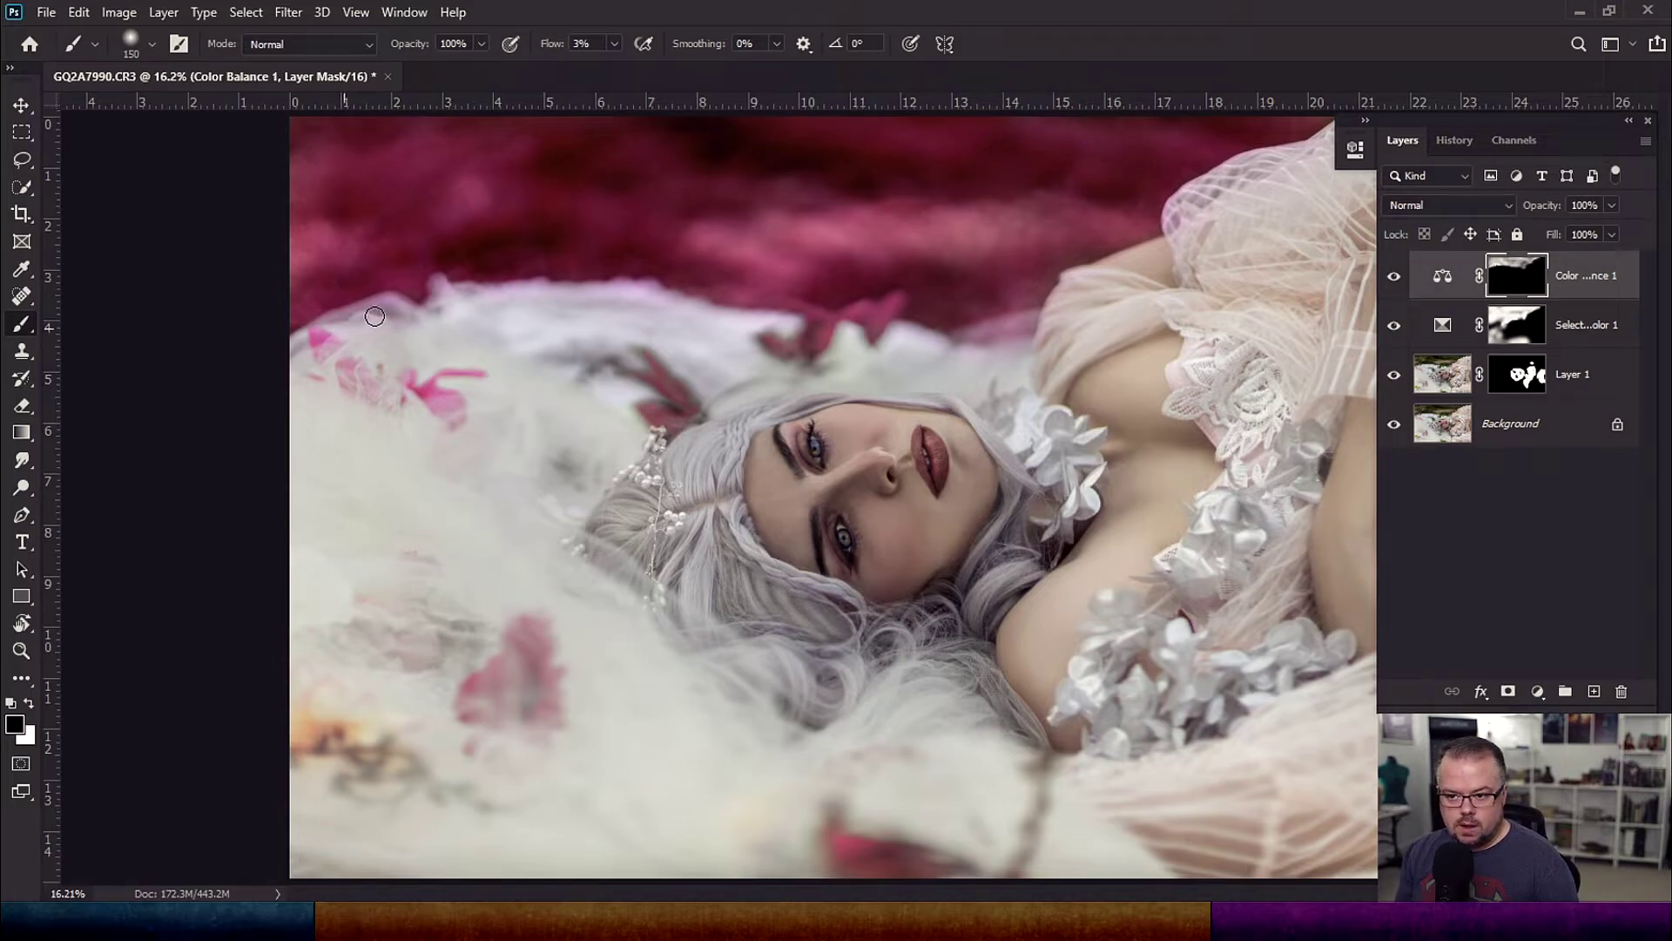
mouse_move(367, 335)
mouse_down()
mouse_move(404, 319)
mouse_move(373, 339)
mouse_up()
Paint white at 3% flow with a 1300 px brush on the Color Balance mask over the blurred foreground flowers and surrounding fur
key(x)
key(bracketright)
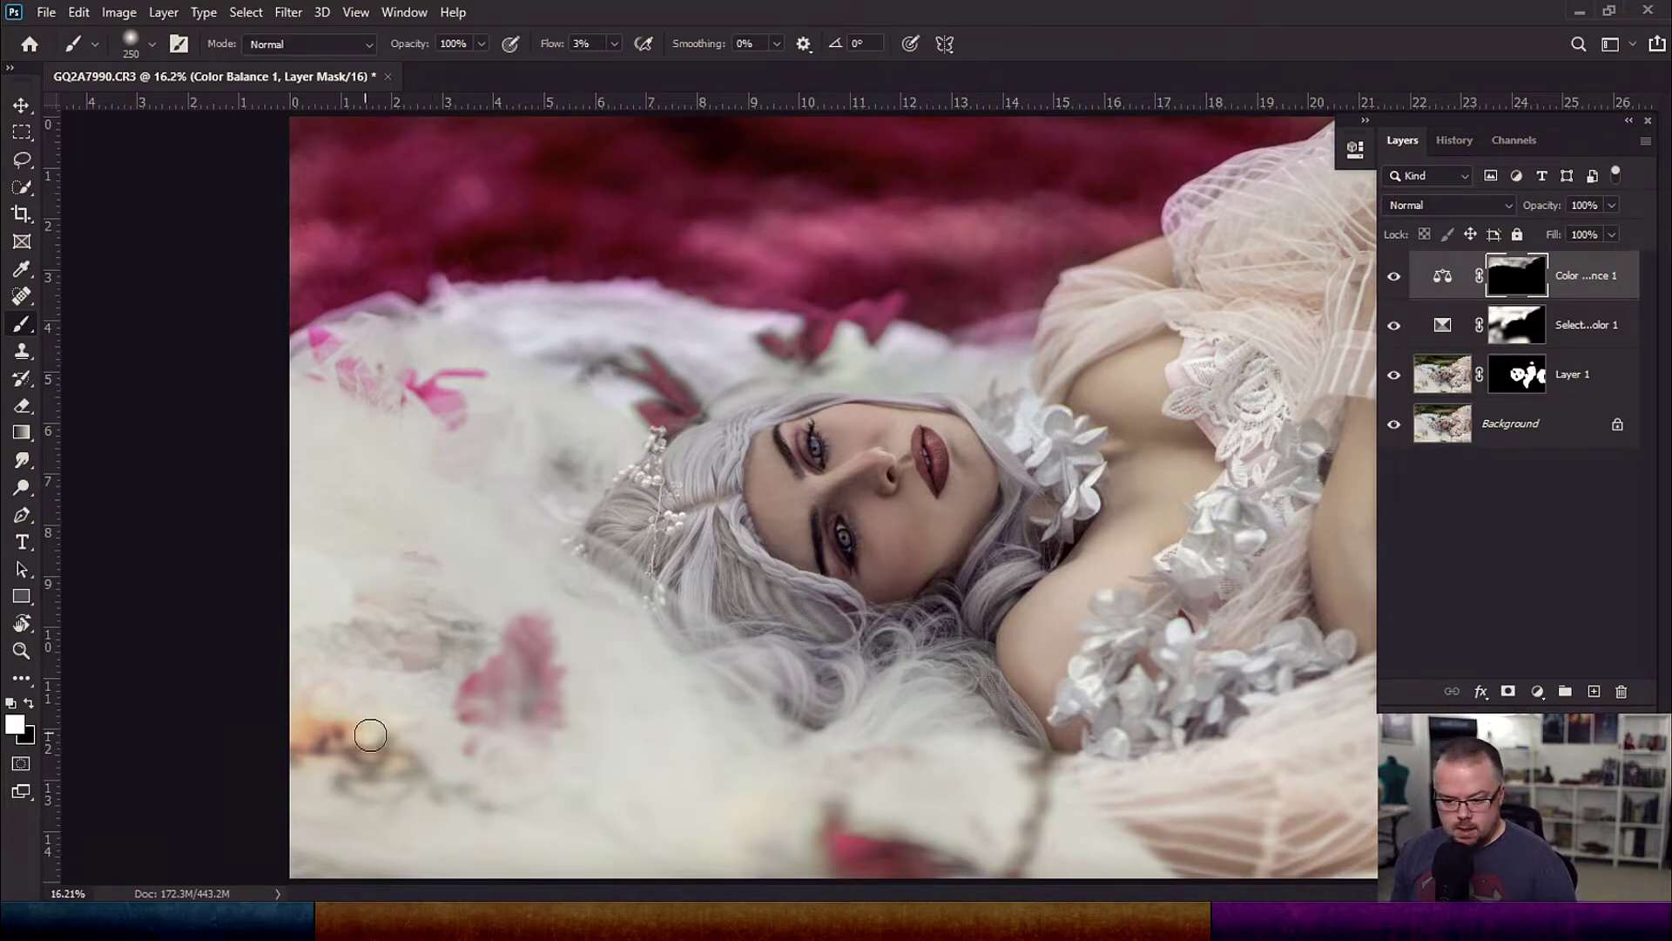
key(bracketright)
key(bracketright)
key(bracketright)
key(bracketright)
key(bracketright)
key(bracketright)
key(bracketright)
key(bracketright)
key(bracketright)
key(bracketright)
key(bracketright)
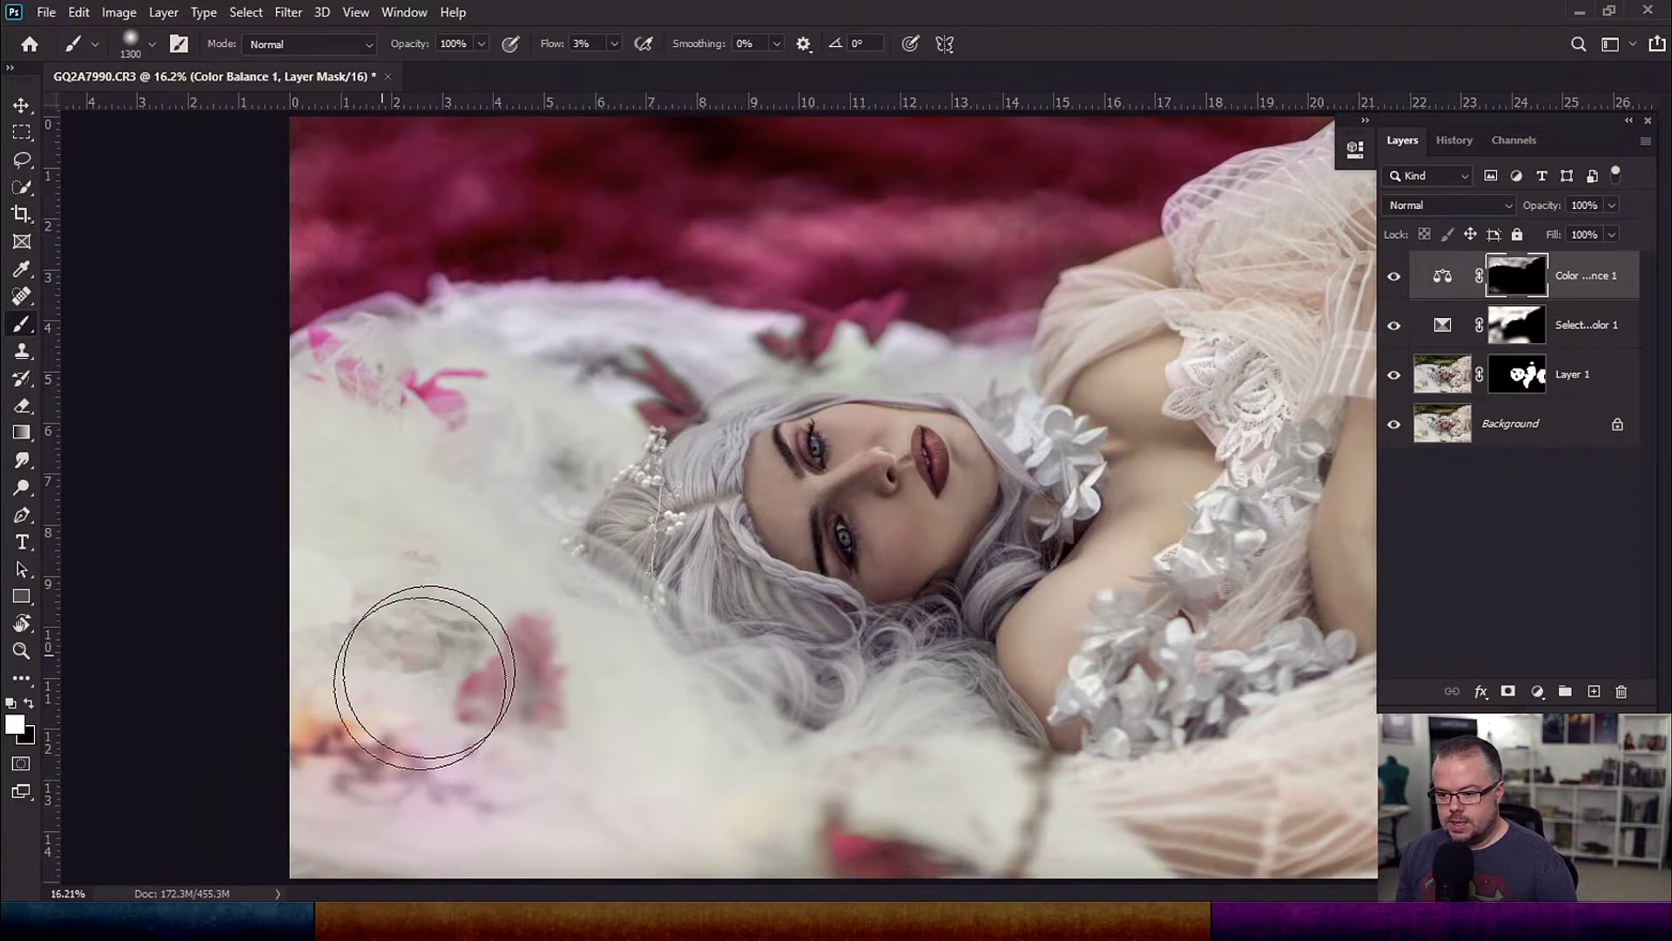
drag(579, 673, 314, 607)
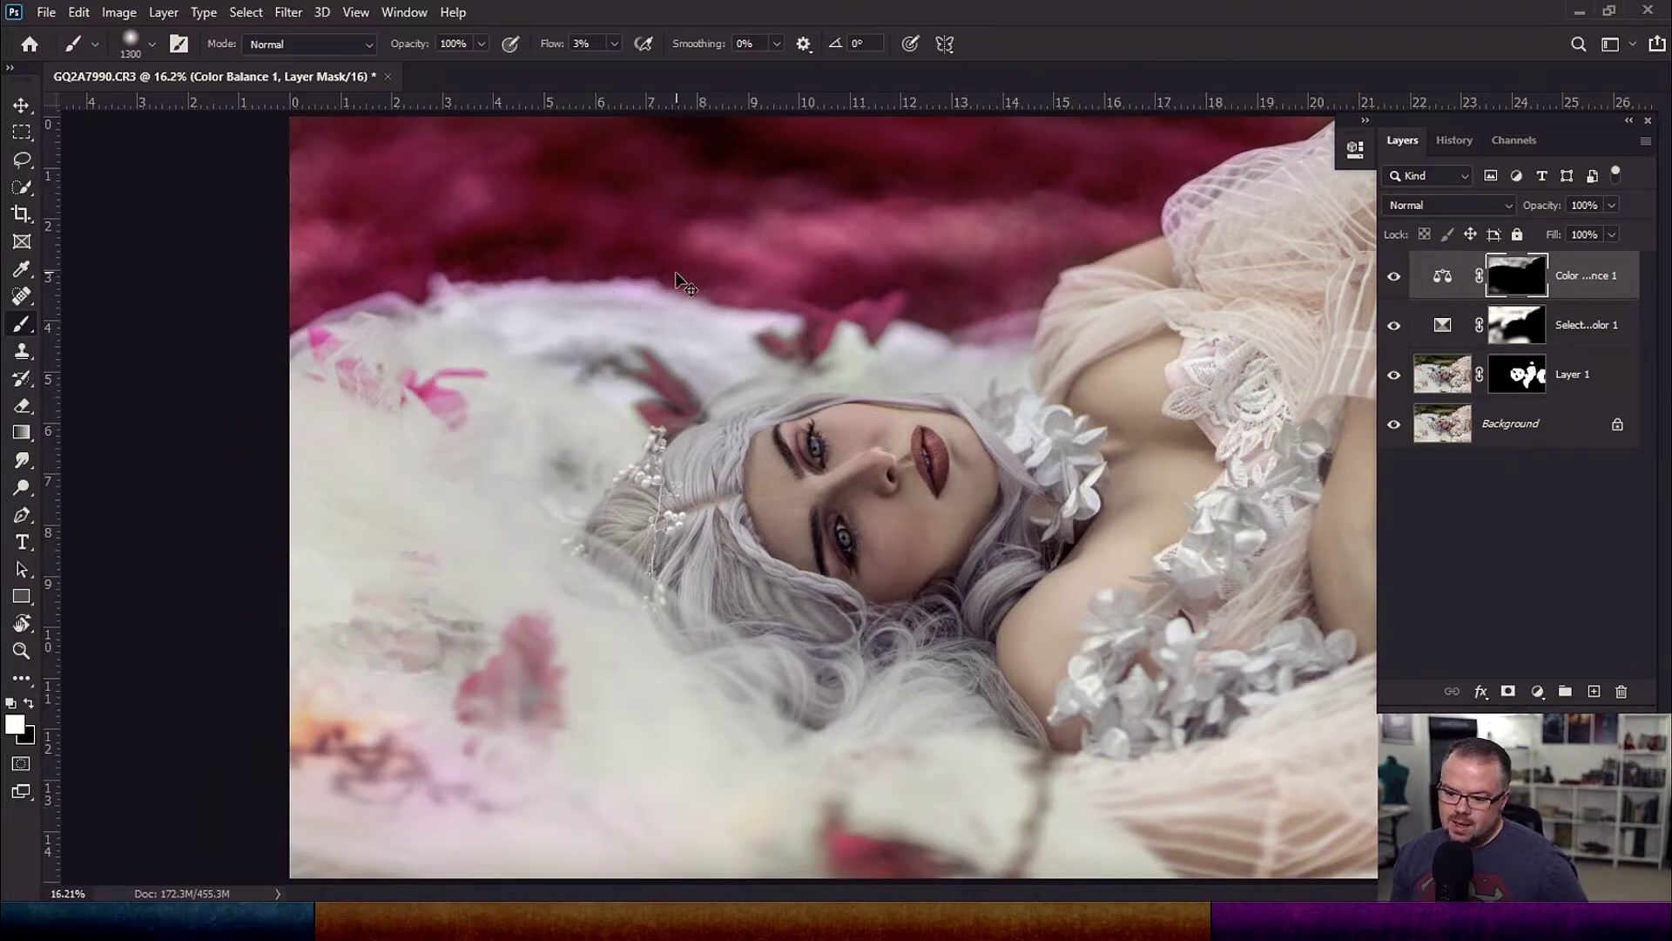
mouse_move(467, 792)
mouse_down()
mouse_move(541, 709)
mouse_move(170, 560)
mouse_up()
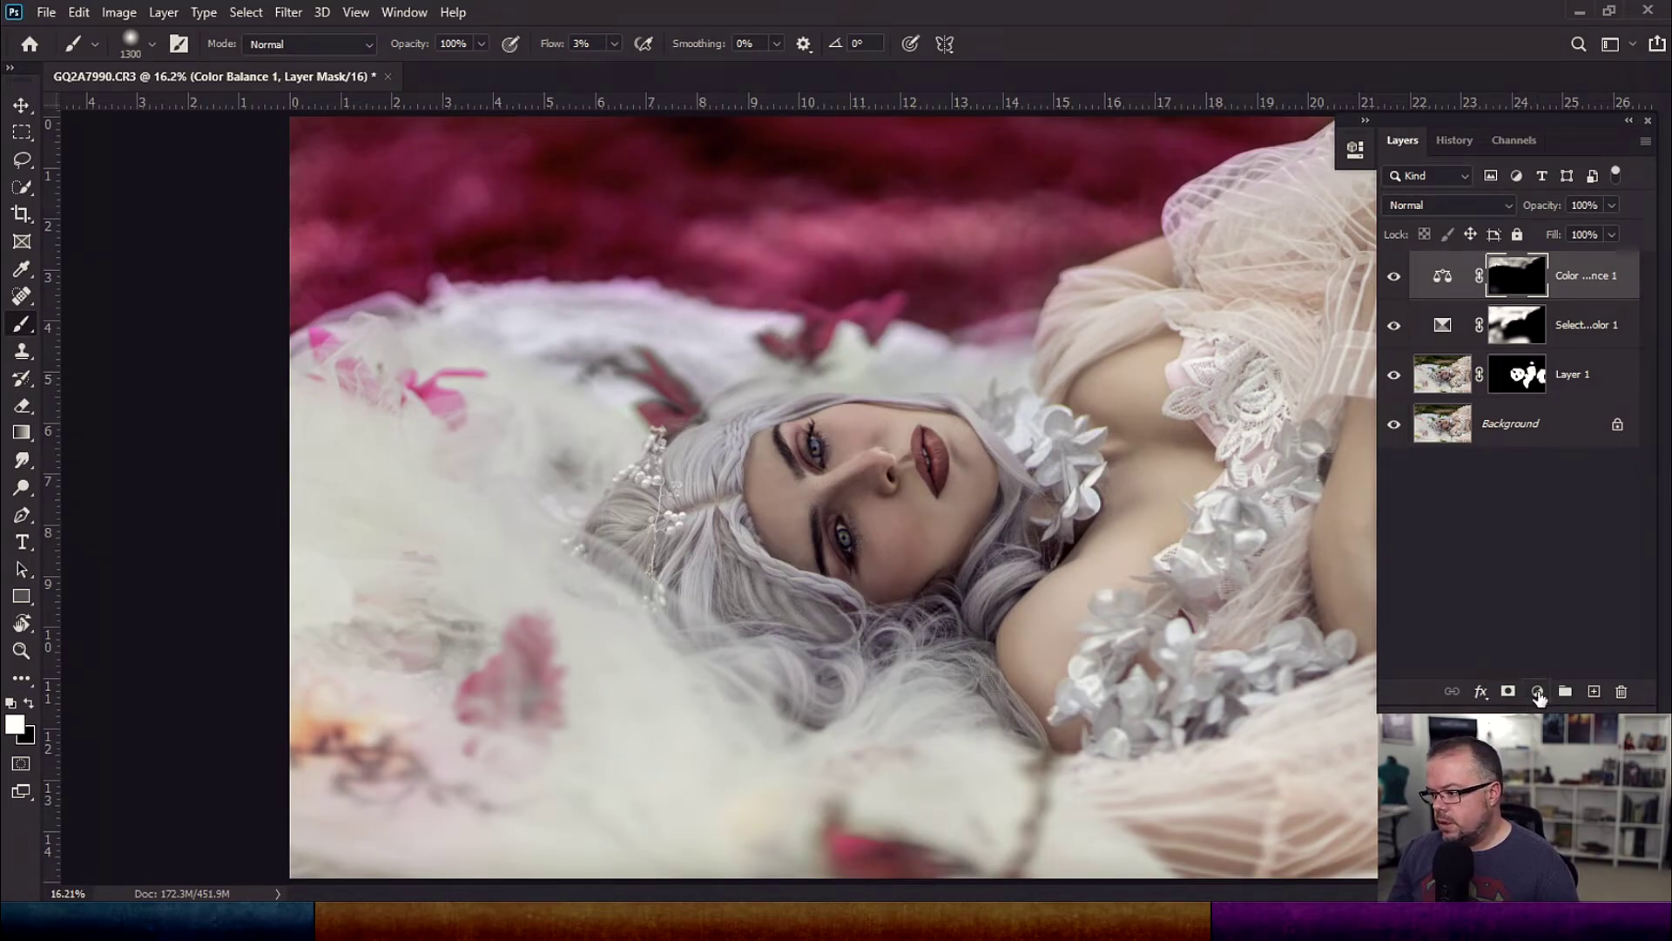
Add a Hue/Saturation adjustment layer with Saturation -39 and Lightness -2, and invert its mask to black
click(1537, 690)
click(1568, 489)
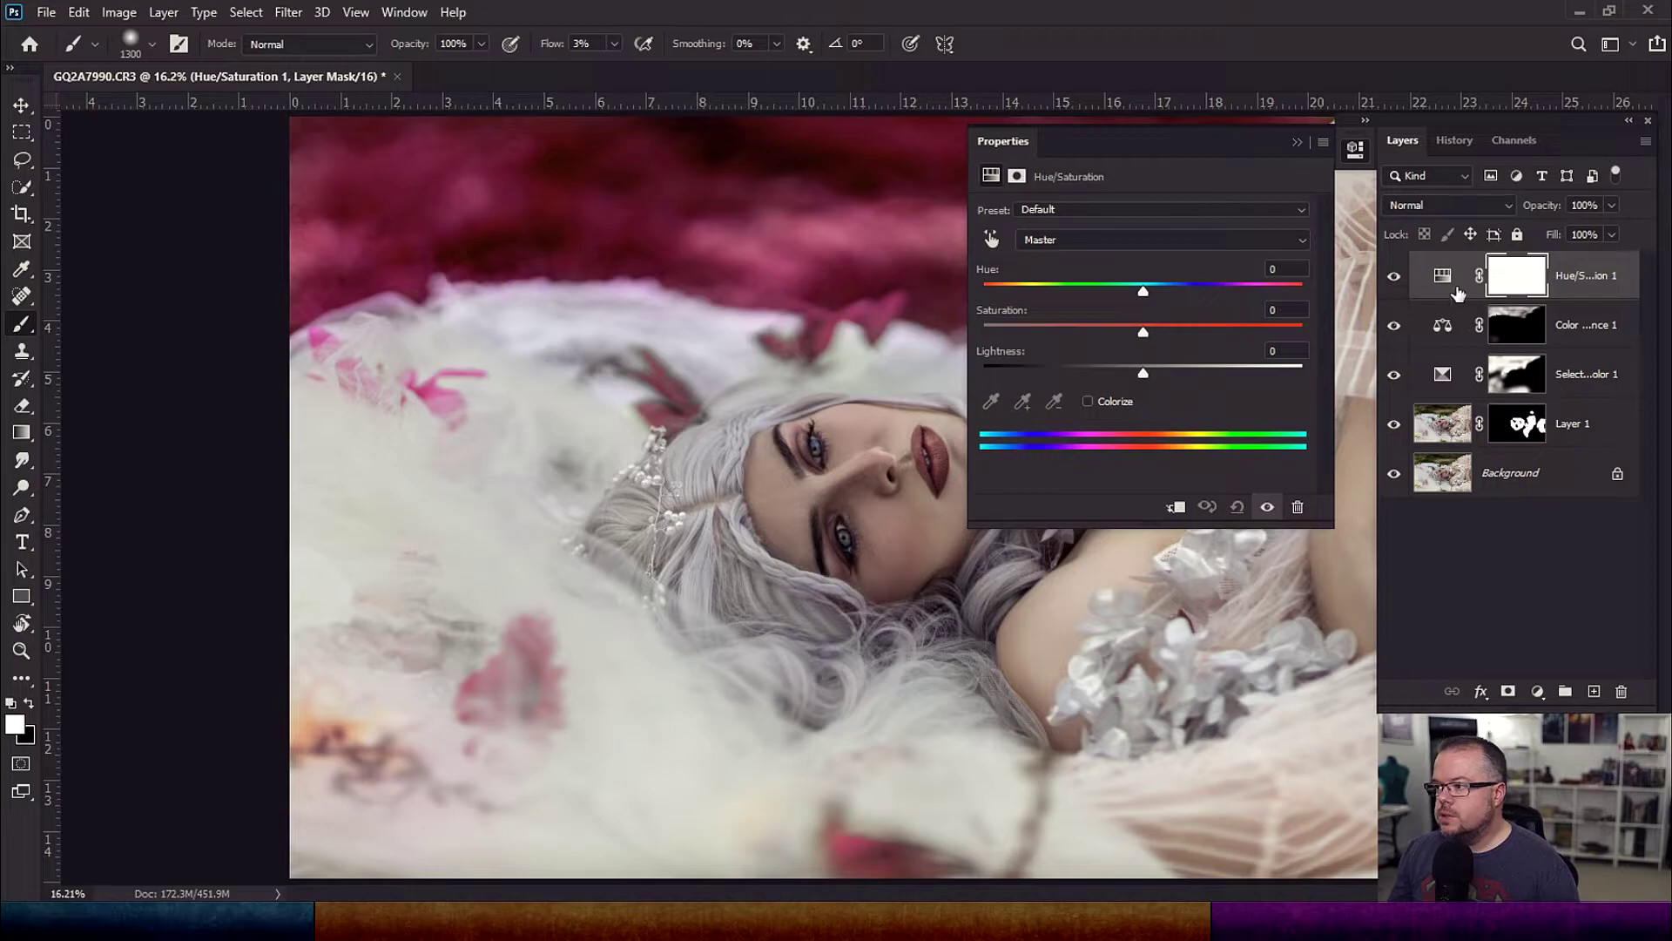
drag(1142, 331, 1093, 334)
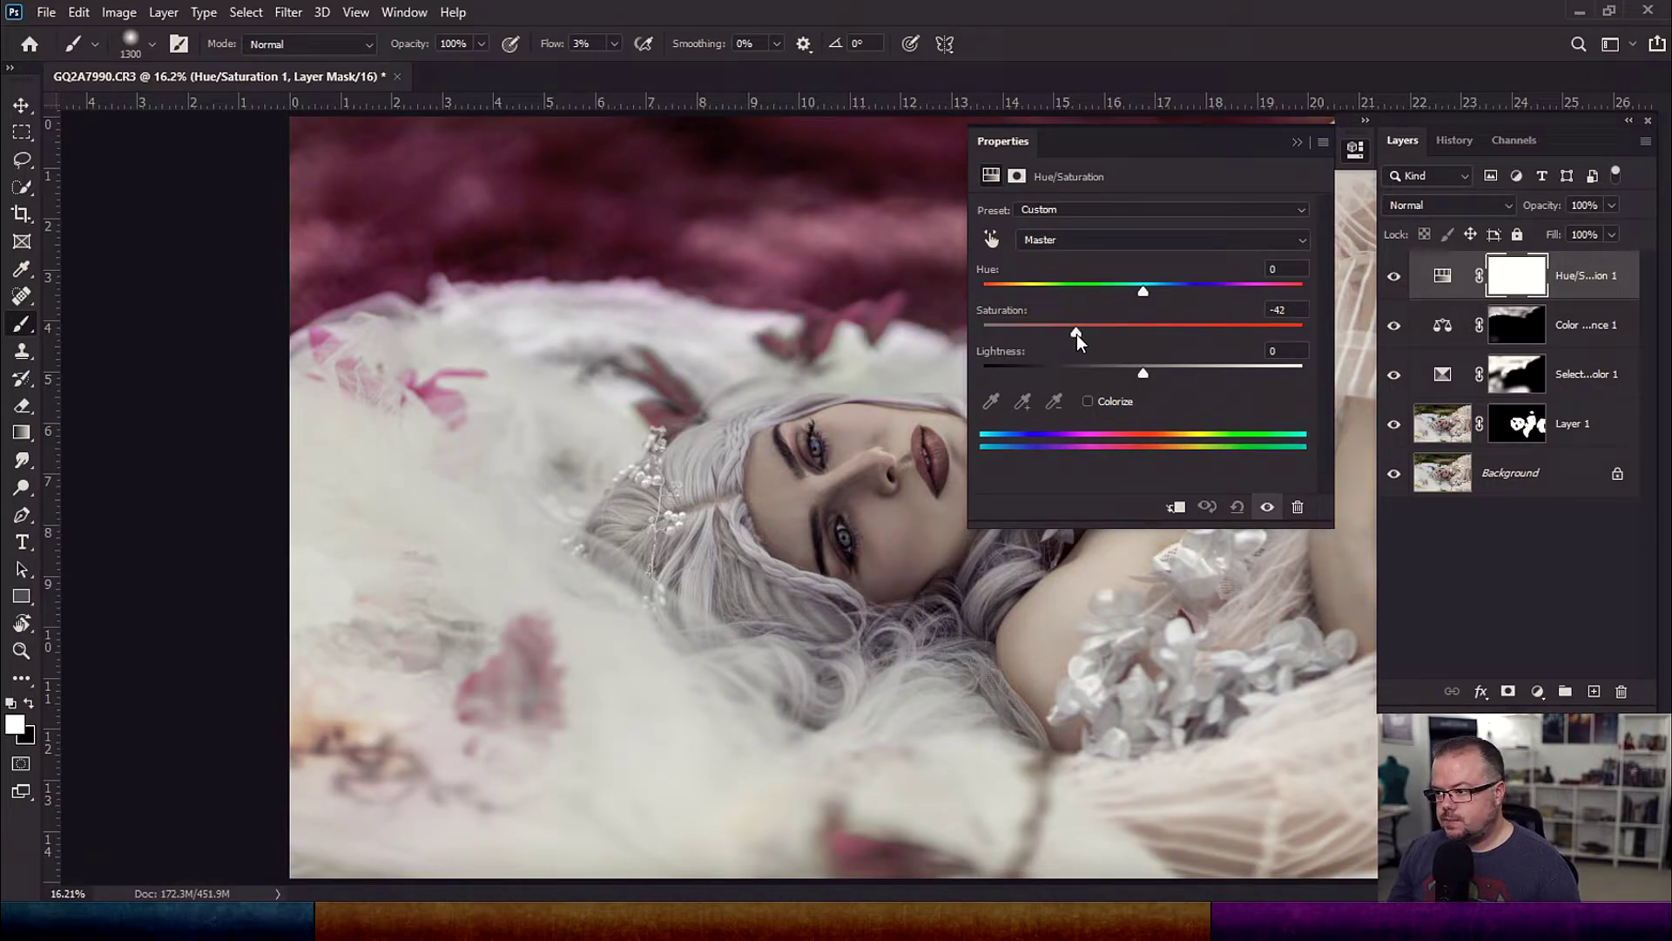
drag(1074, 335, 1131, 374)
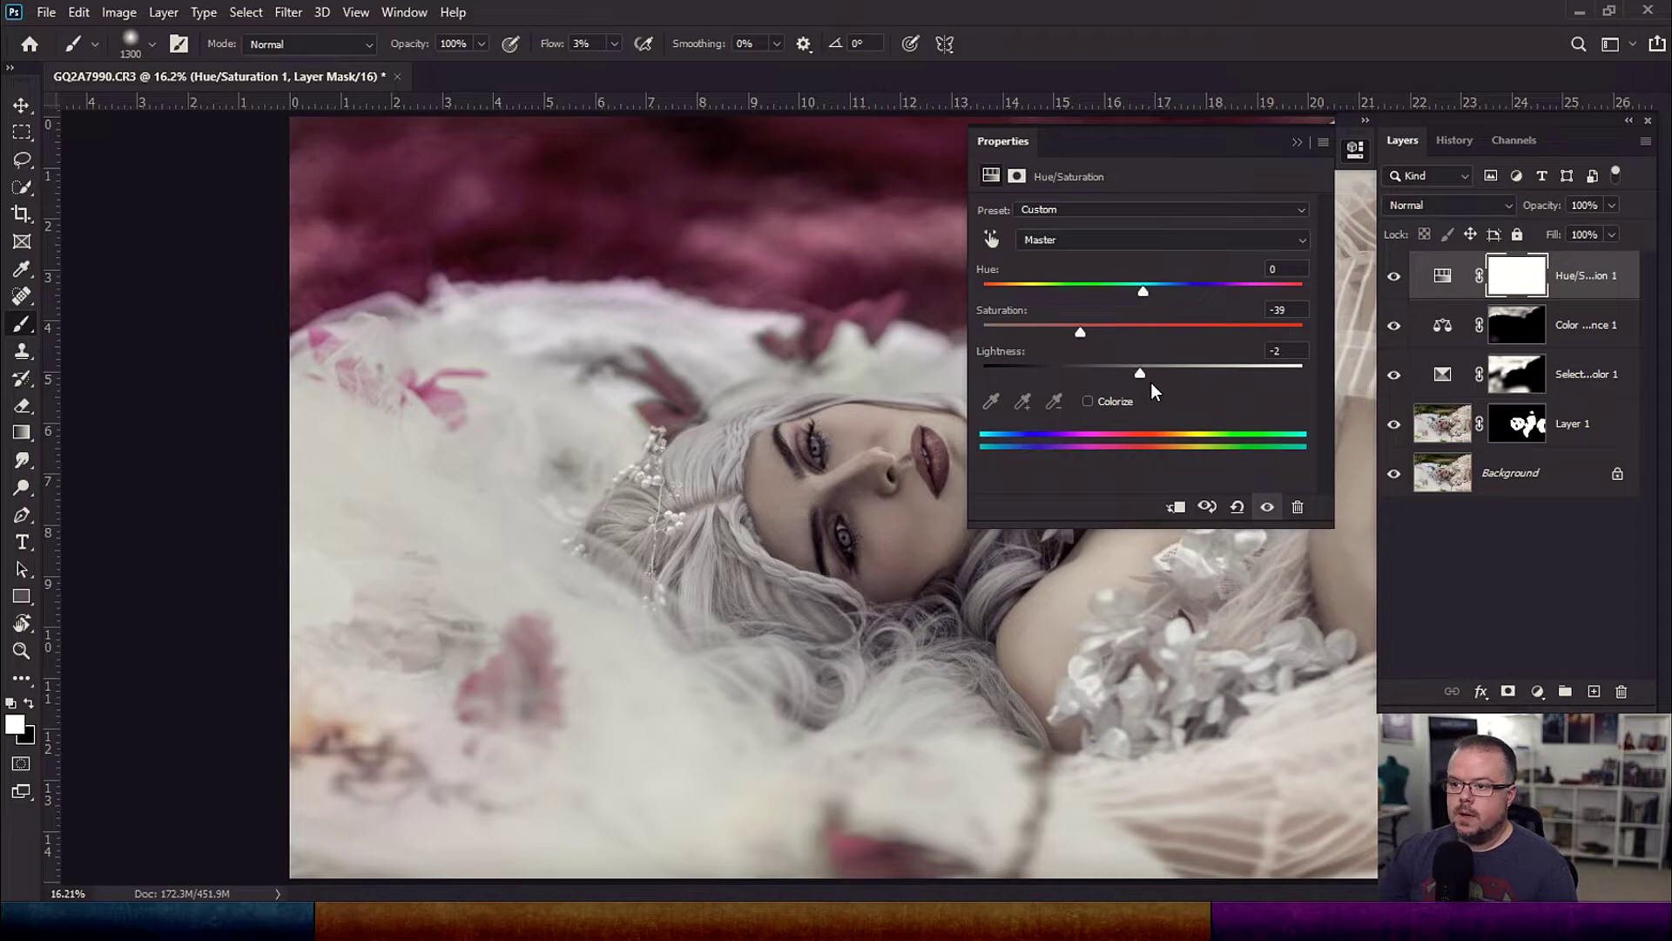
key(ctrl+i)
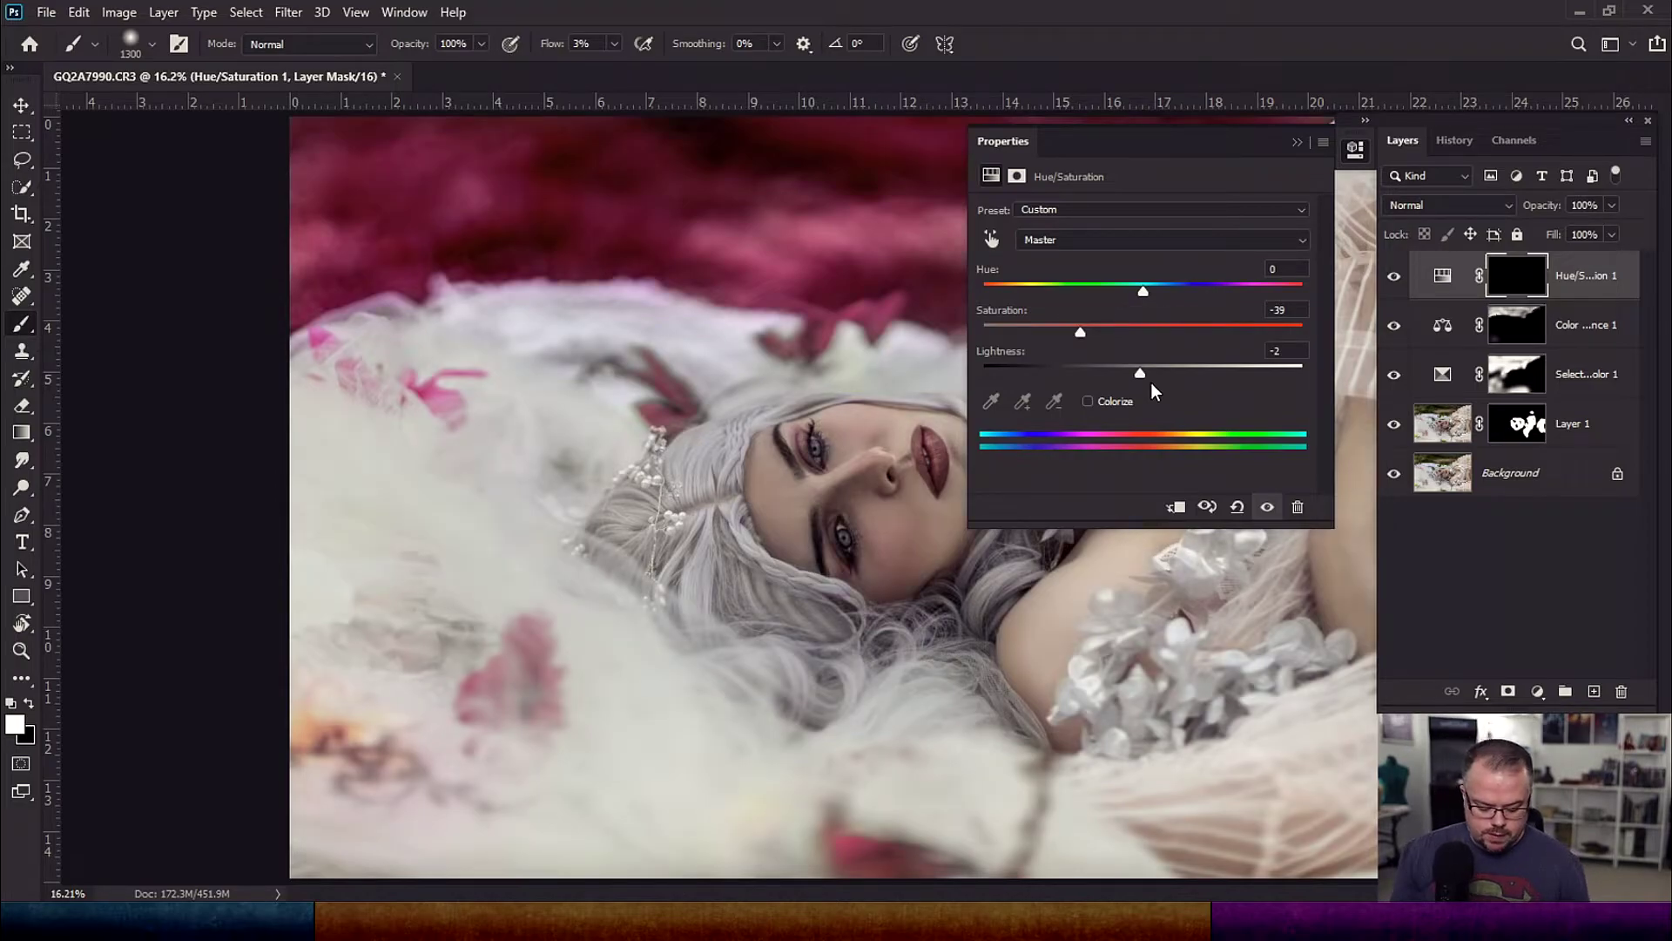
Paint white at 3% flow with a 600 px brush on the Hue/Saturation mask over the fur behind the model's head
key(bracketleft)
key(bracketleft)
key(bracketleft)
key(bracketleft)
key(bracketleft)
key(bracketleft)
key(bracketleft)
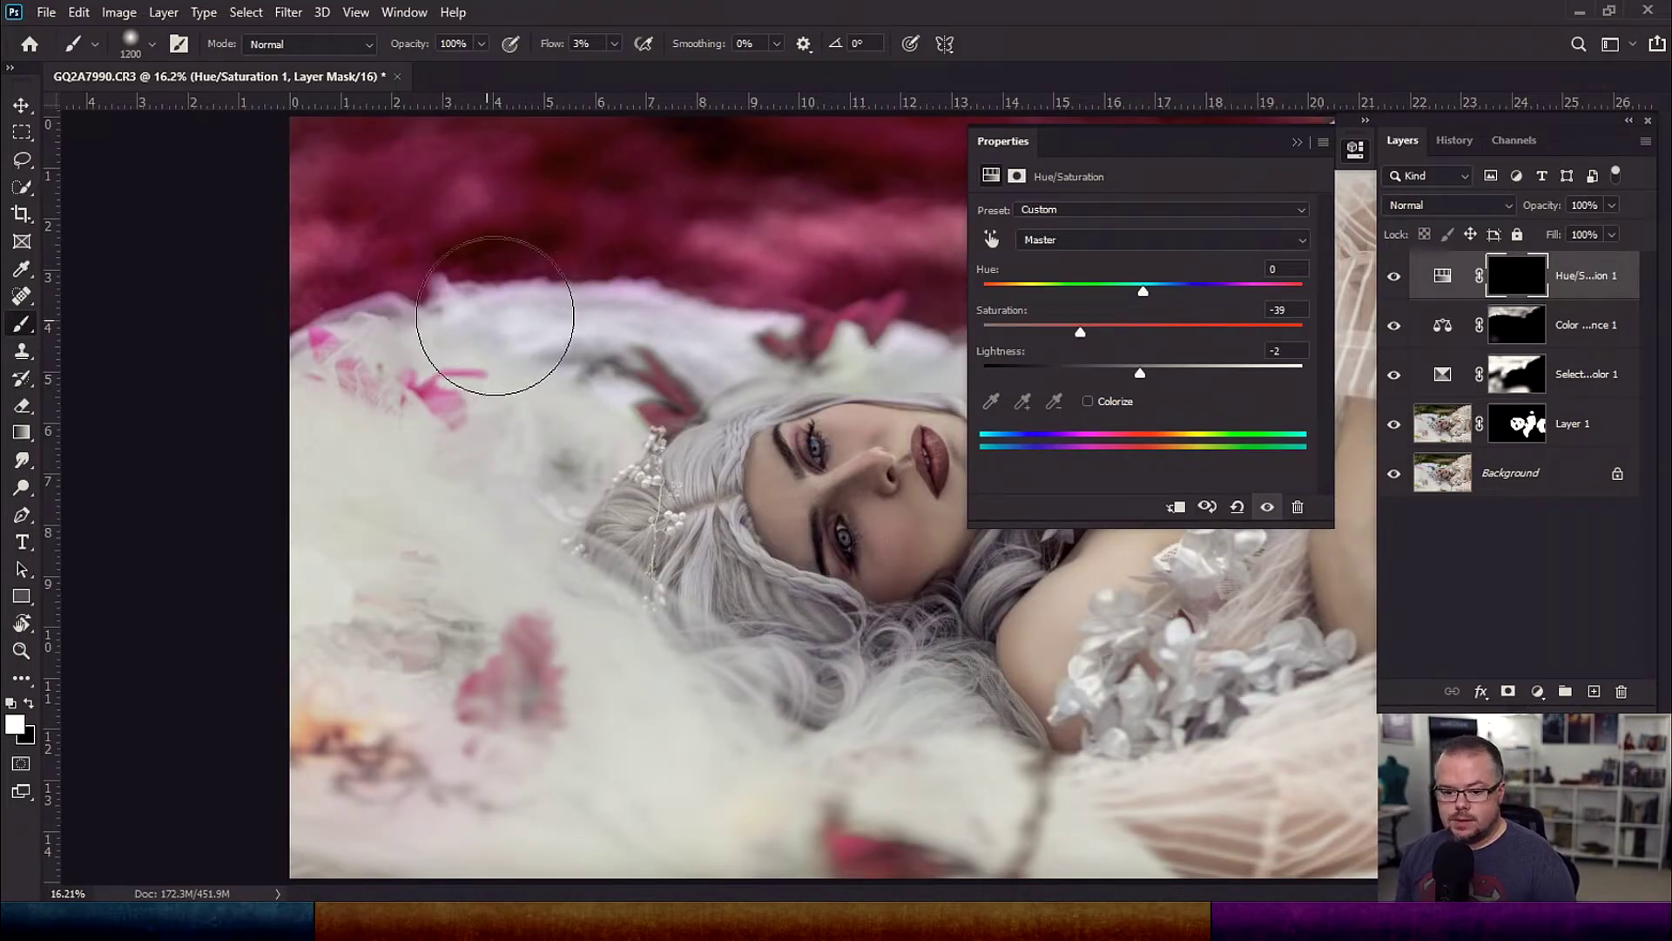
mouse_move(575, 365)
mouse_down()
mouse_move(610, 398)
mouse_move(490, 352)
mouse_move(595, 350)
mouse_move(628, 361)
mouse_up()
Paint white at 10% flow with a 500 px brush on the Hue/Saturation mask along the fur blanket's far side
key(shift+1)
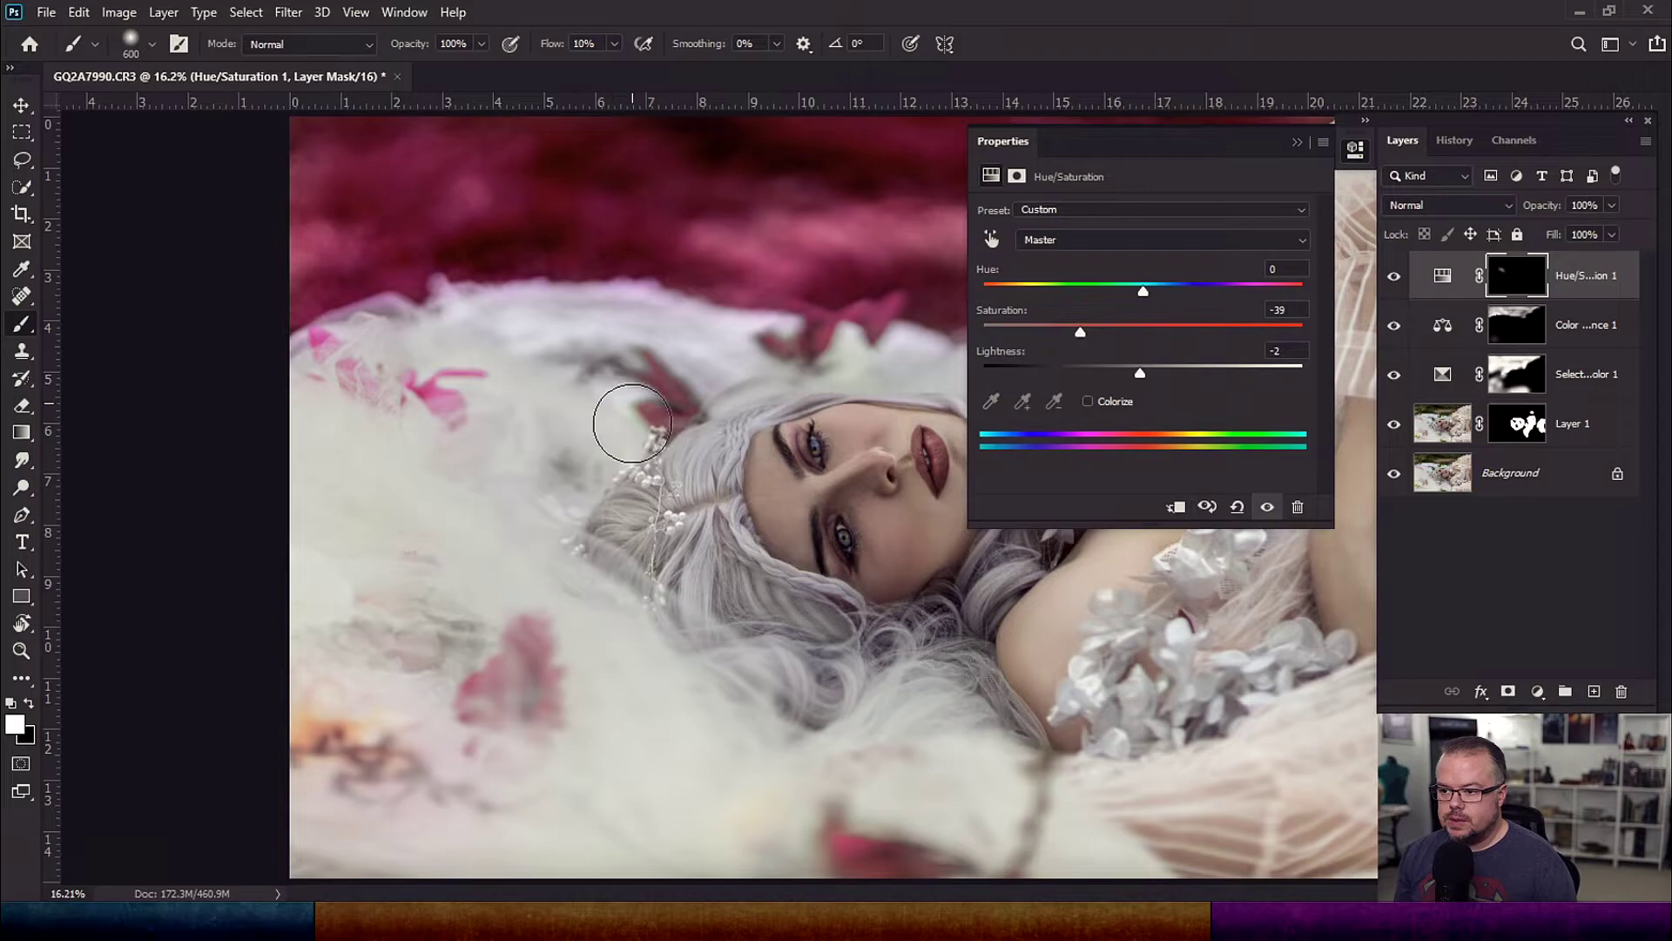
key(bracketleft)
key(bracketleft)
key(bracketleft)
key(bracketright)
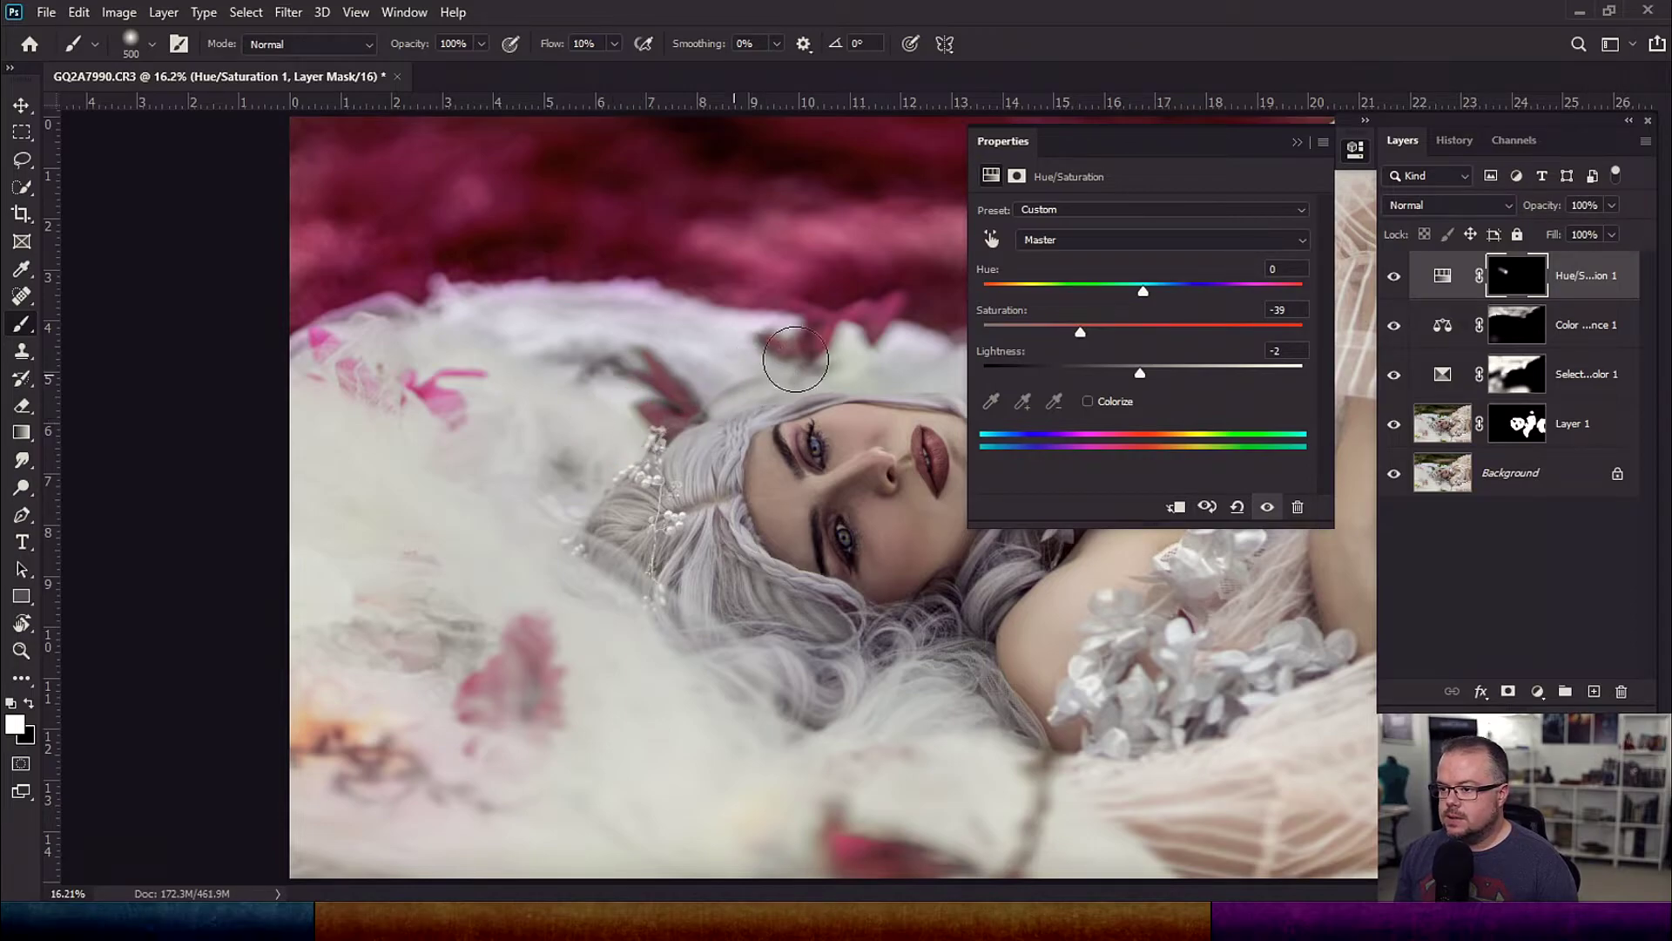
mouse_move(892, 355)
mouse_down()
mouse_move(644, 364)
mouse_move(479, 326)
mouse_up()
Paint white at 10% flow with 600 to 800 px brushes on the Hue/Saturation mask over the foreground fur and the fur behind the head
key(bracketright)
key(bracketright)
key(bracketright)
mouse_move(458, 533)
mouse_down()
mouse_move(392, 665)
mouse_move(422, 740)
mouse_up()
key(bracketleft)
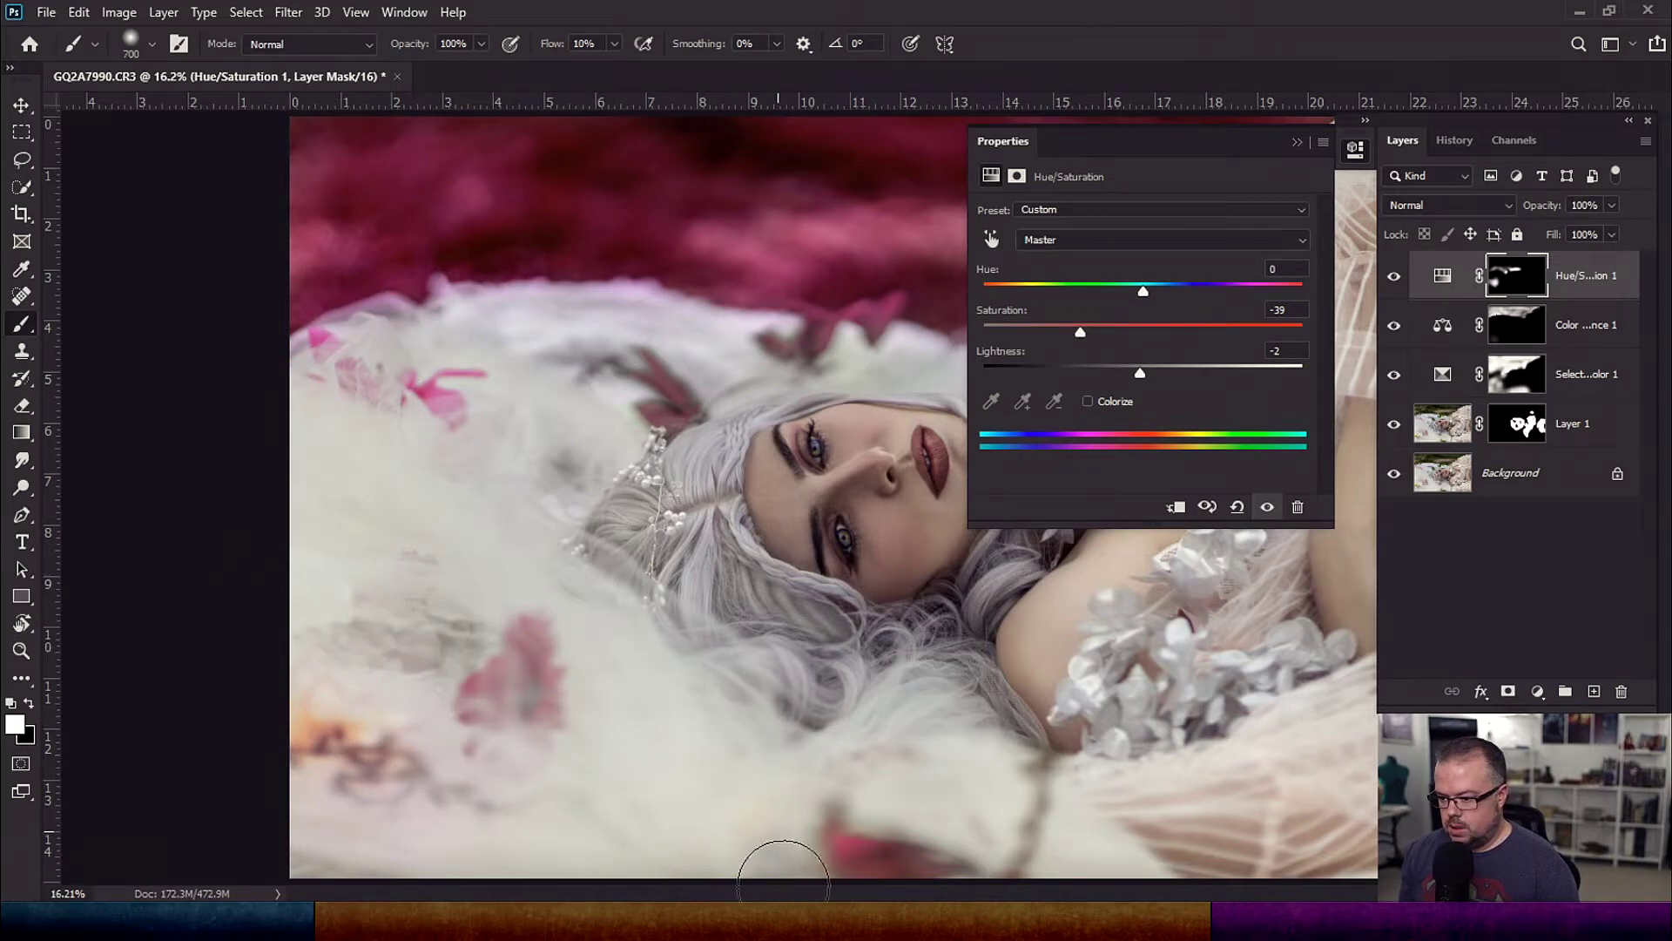
mouse_move(623, 807)
mouse_down()
mouse_move(959, 799)
mouse_move(1072, 859)
mouse_move(932, 736)
mouse_move(1000, 766)
mouse_move(940, 682)
mouse_move(944, 767)
mouse_up()
key(bracketleft)
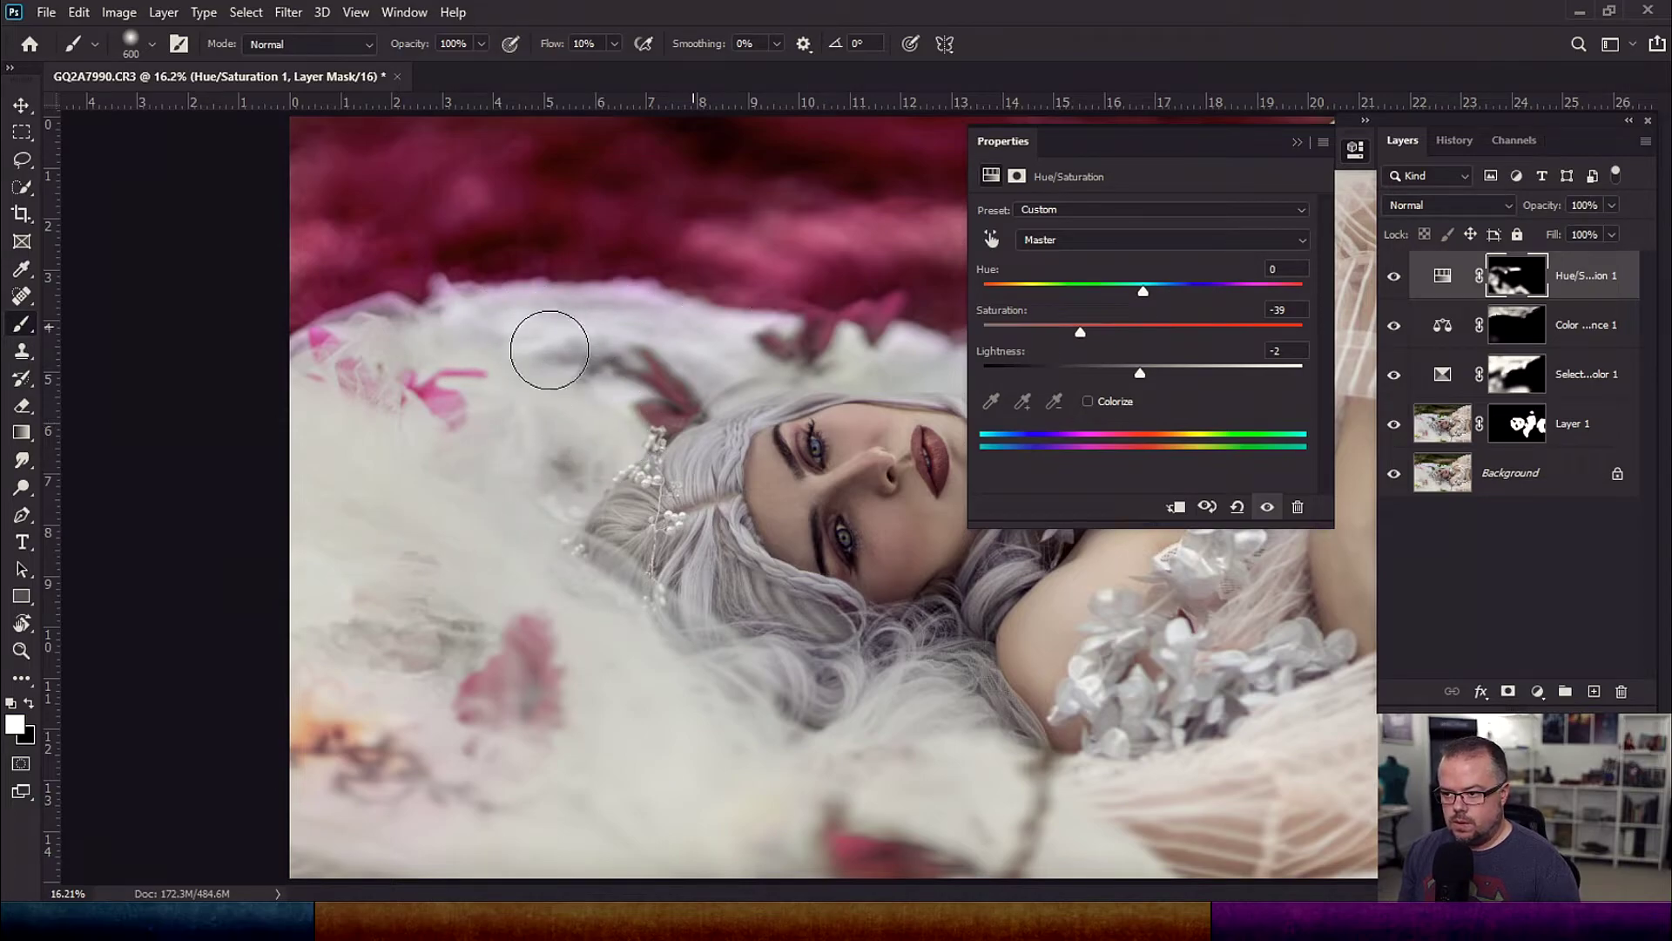
click(721, 366)
Paint black at 10% flow with 250 to 500 px brushes on the Color Balance mask along the blanket's far edge to remove the magenta fringe
click(1520, 324)
key(bracketleft)
key(bracketleft)
key(bracketleft)
key(bracketleft)
key(bracketleft)
key(bracketleft)
key(bracketleft)
key(x)
click(358, 299)
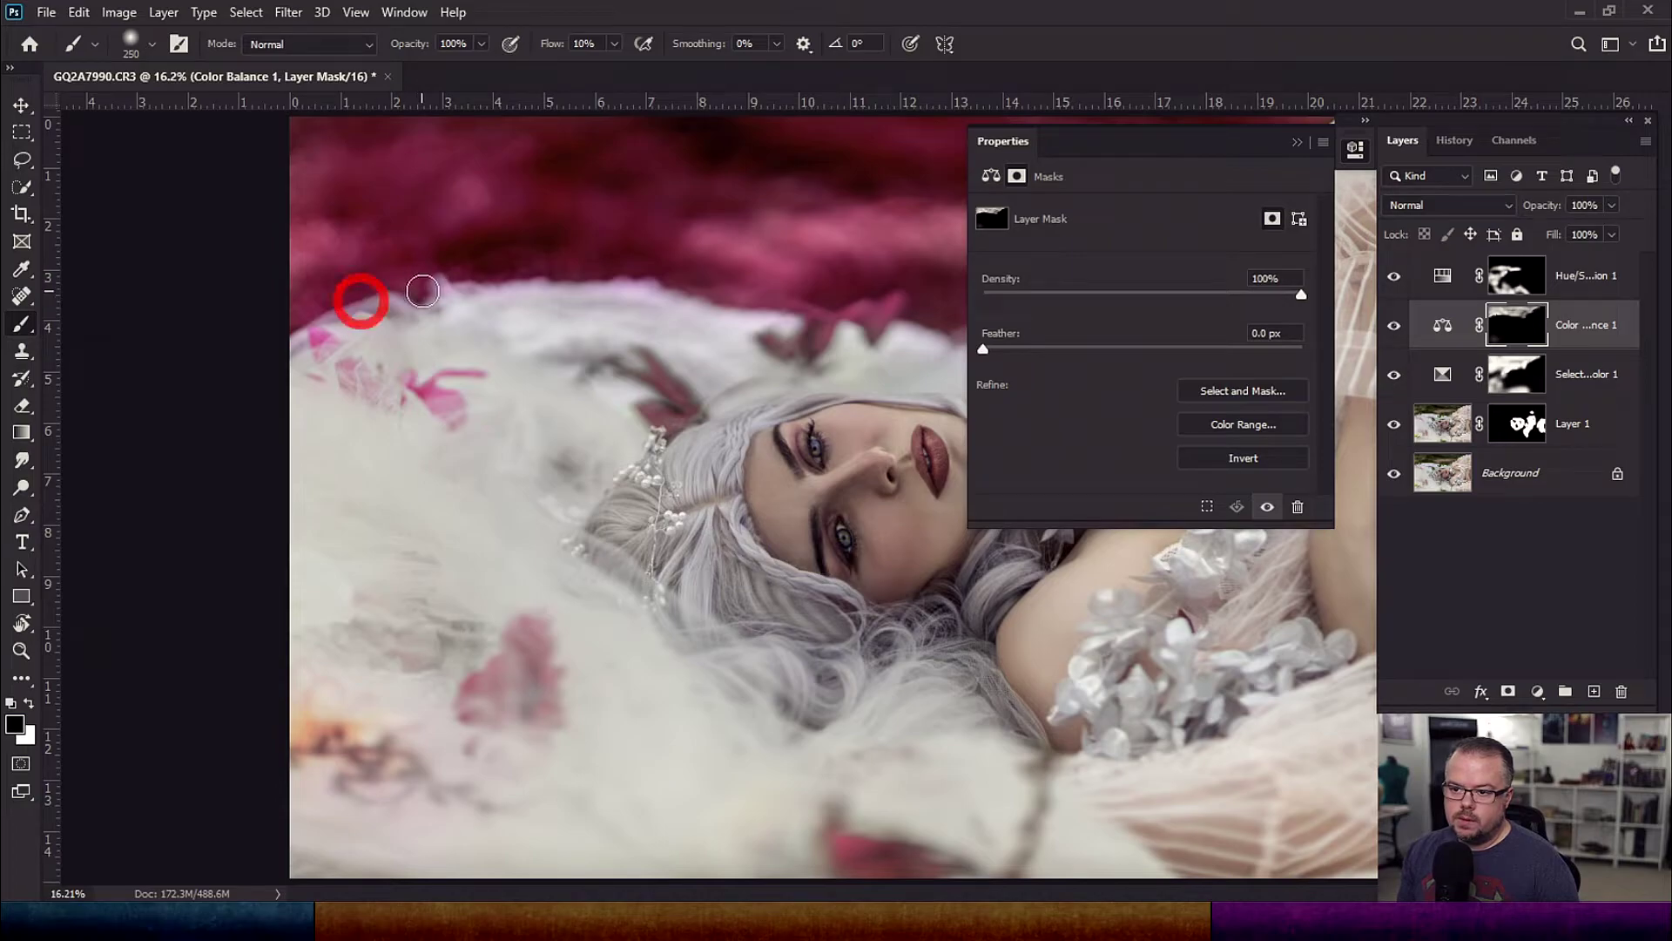
key(bracketright)
key(bracketright)
key(bracketright)
key(bracketright)
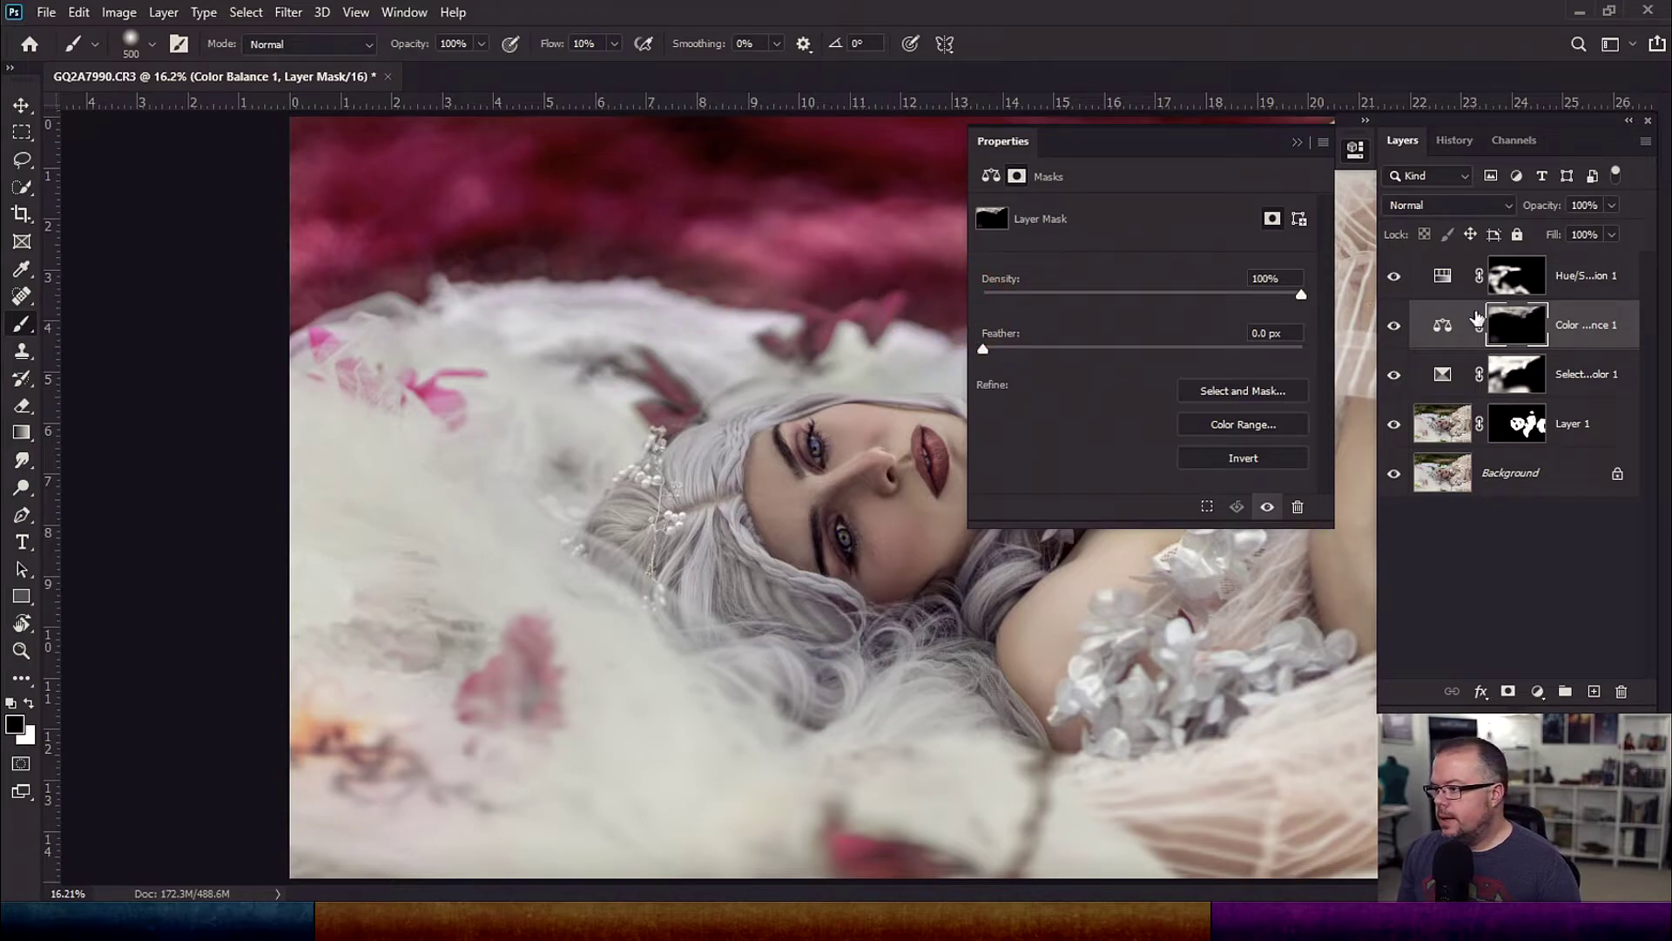
Paint white at 10% flow with 200 to 300 px brushes on the Hue/Saturation mask along the fur's far edge and around the red leaves
click(1500, 283)
key(bracketleft)
key(bracketleft)
key(bracketleft)
key(x)
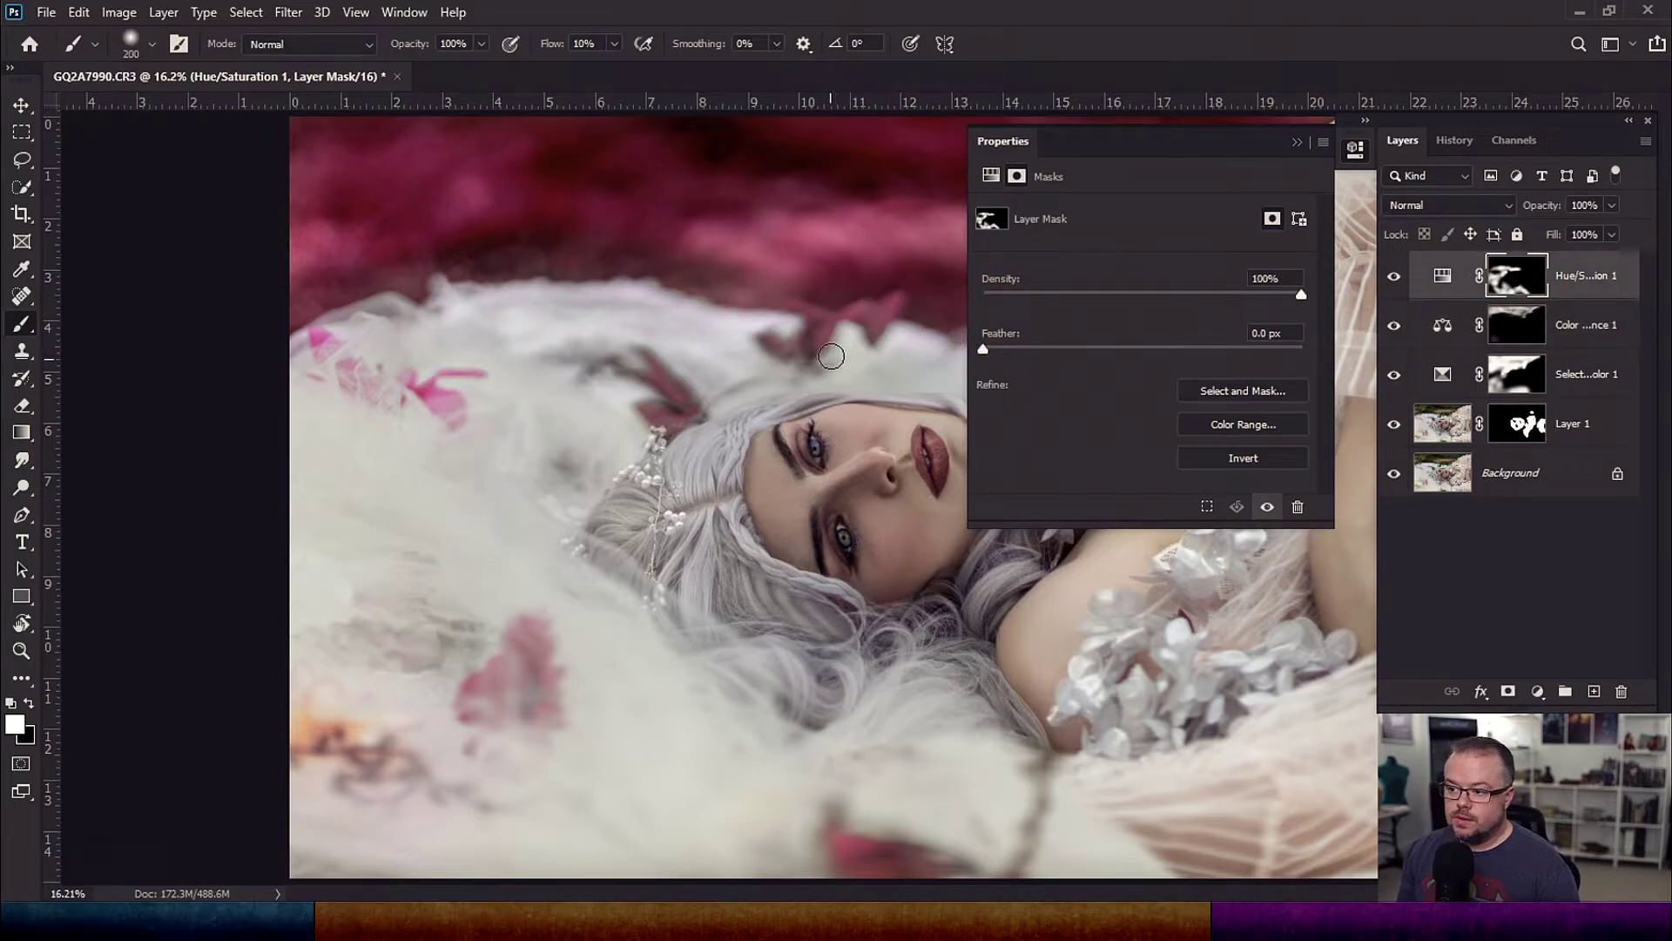
key(bracketright)
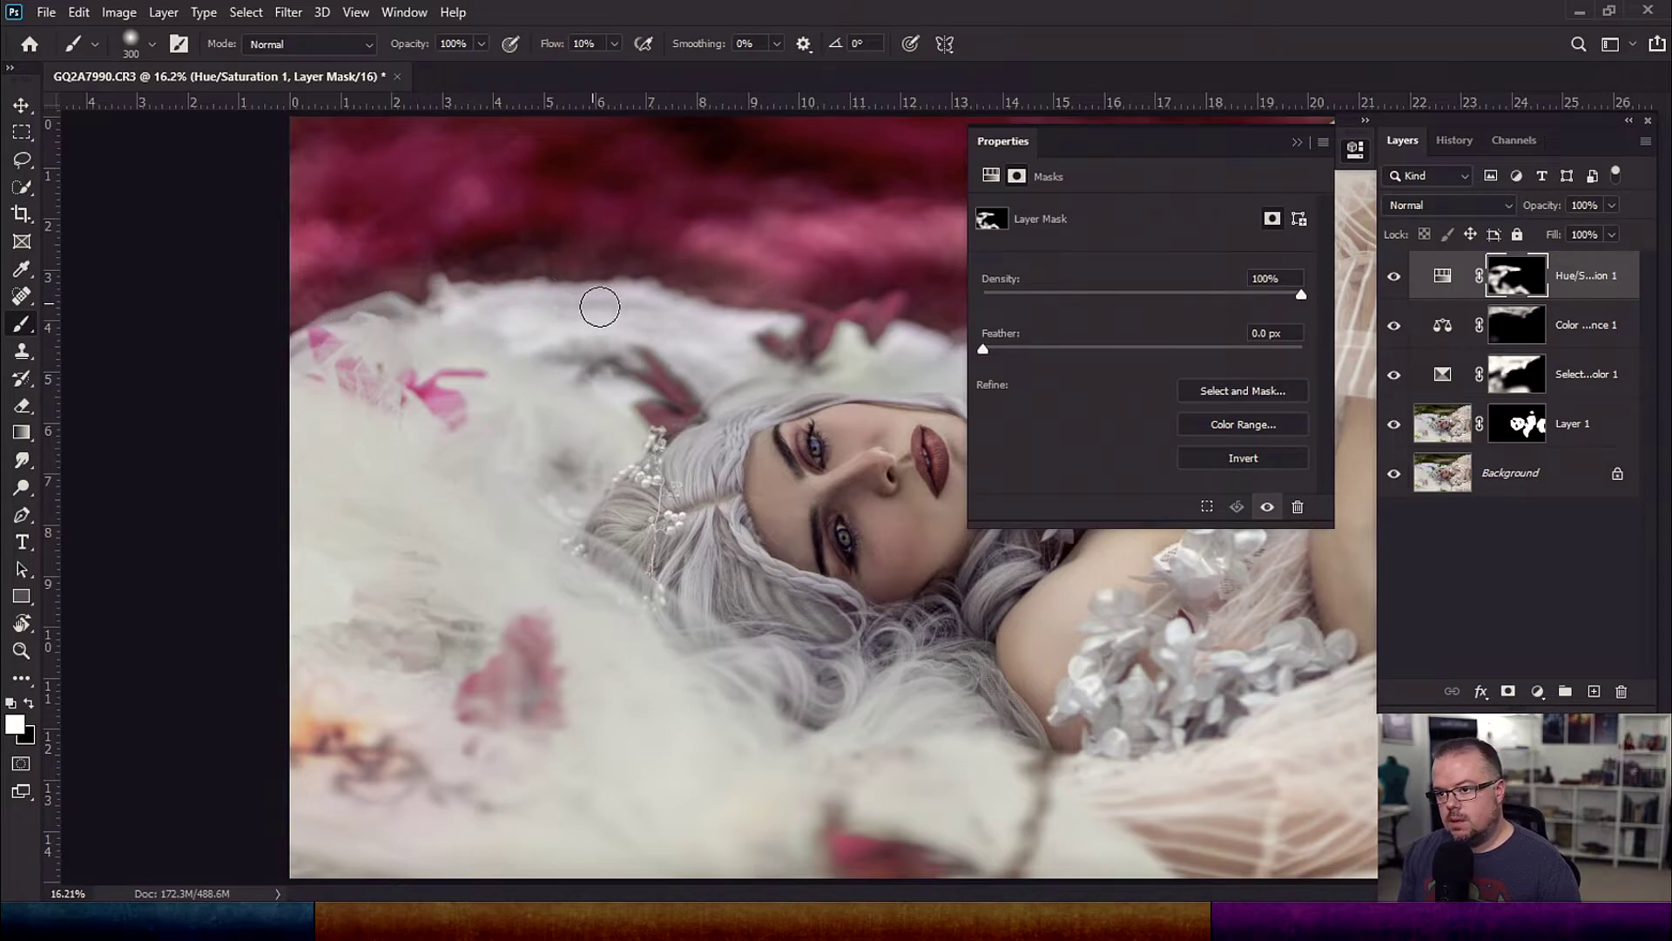
Paint white at 10% flow with a 600 px brush on the Hue/Saturation mask over the pink flowers and the fur beside them
key(bracketright)
key(bracketright)
key(bracketright)
key(bracketright)
key(bracketright)
key(bracketright)
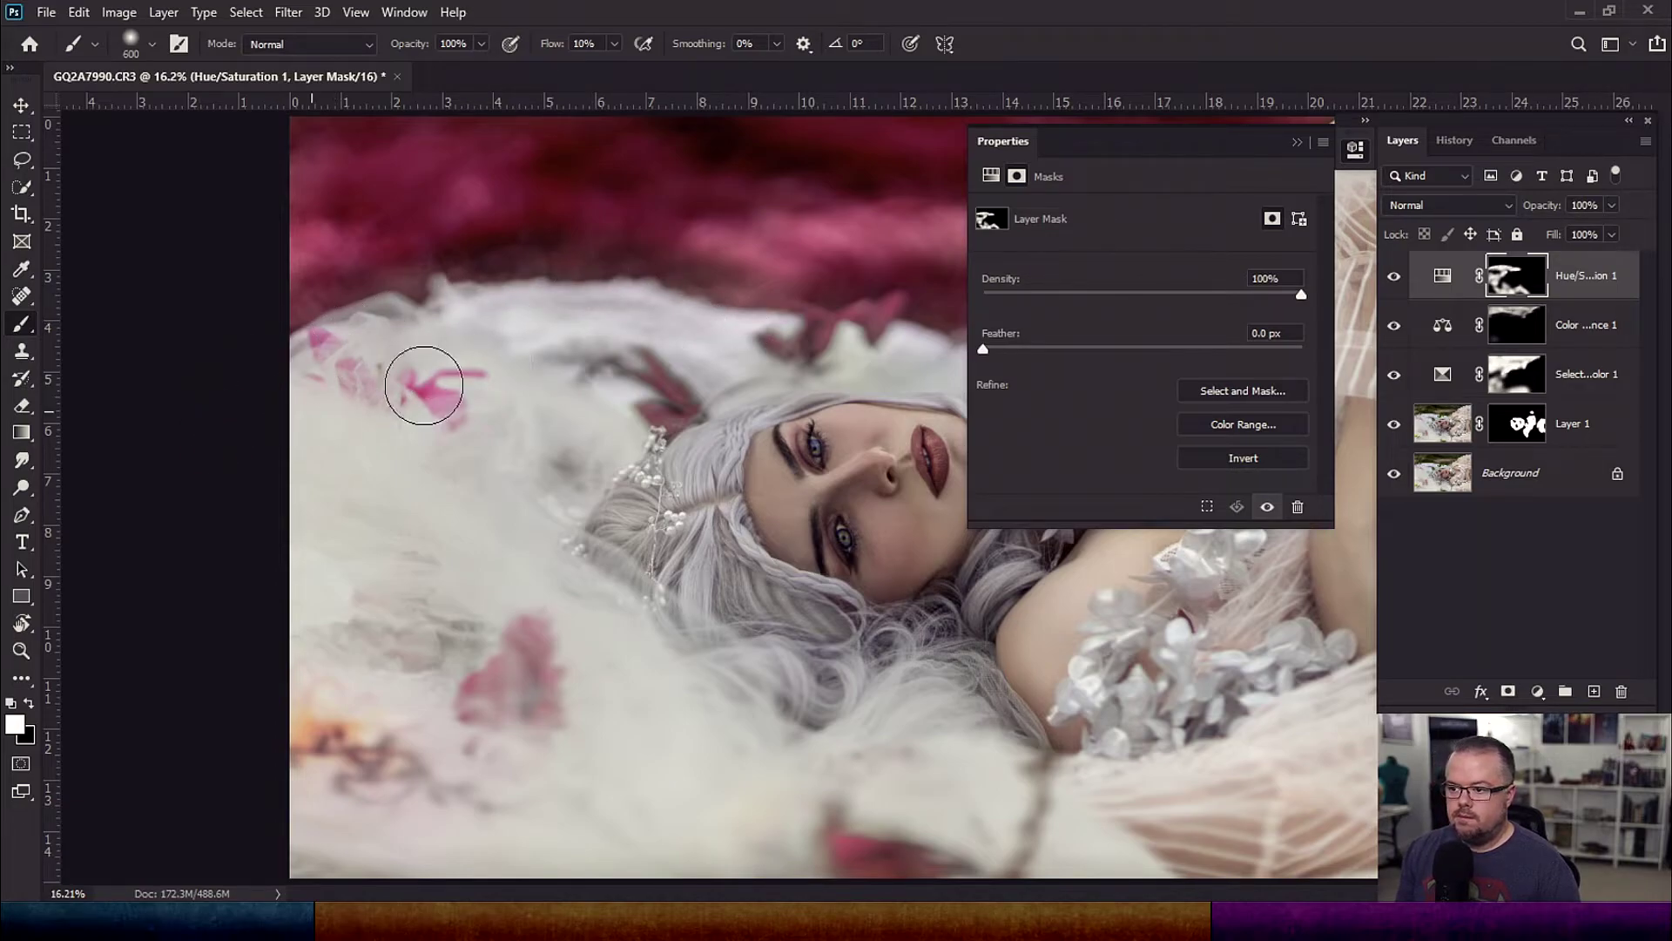
click(643, 343)
key(bracketleft)
key(bracketleft)
key(bracketleft)
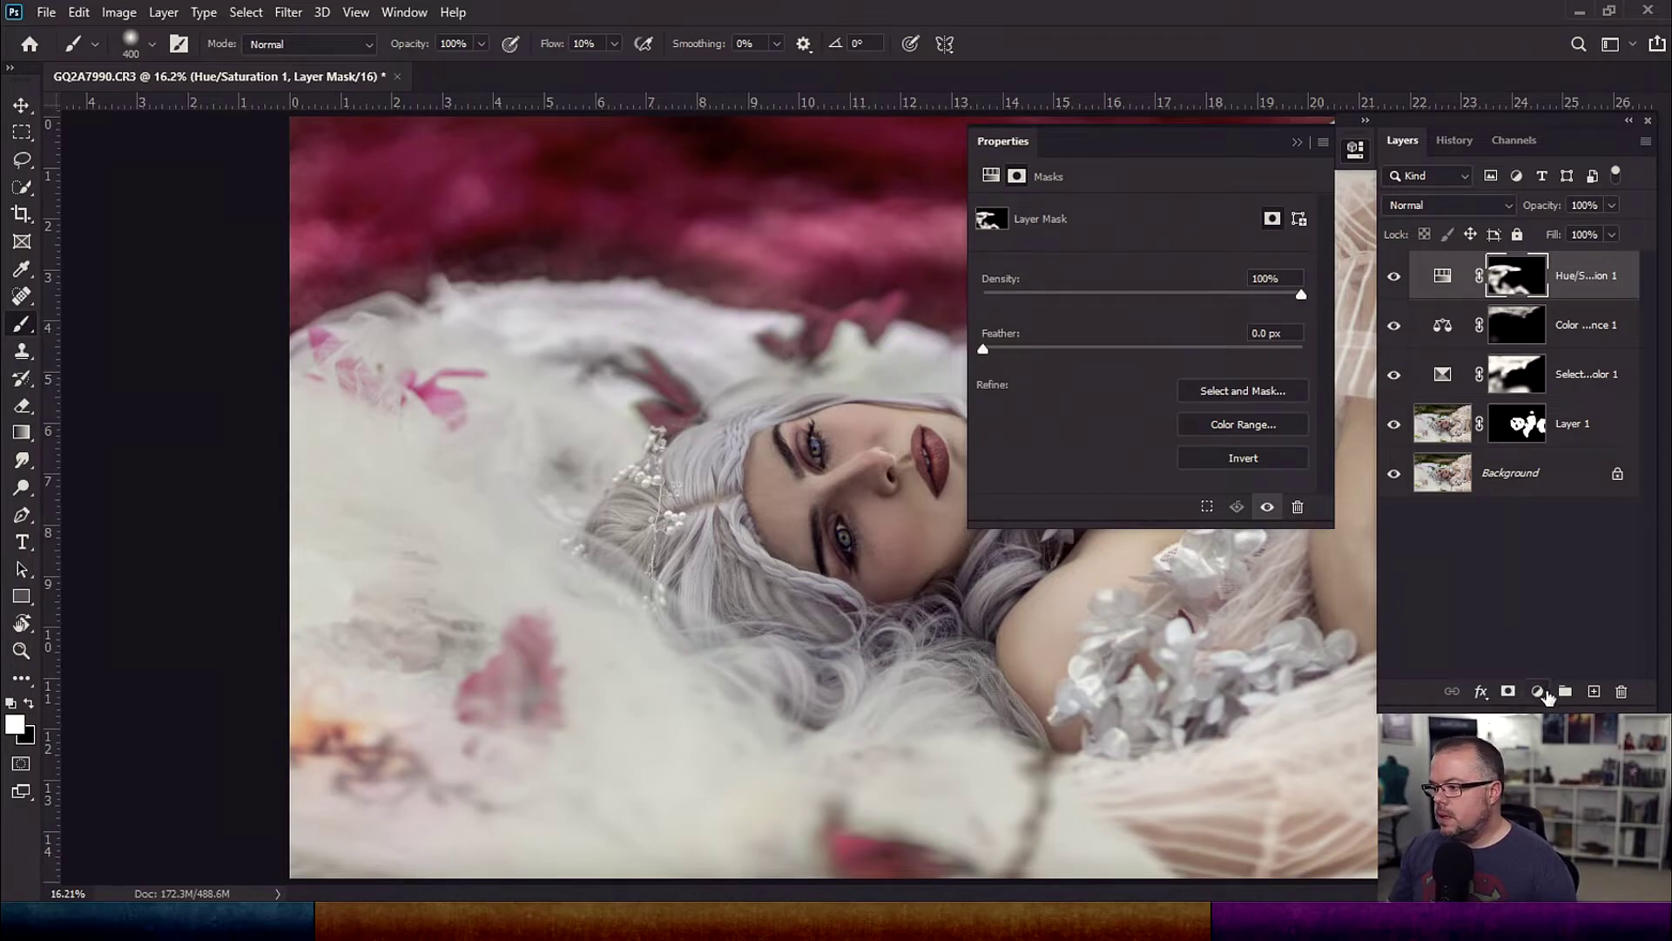
click(1538, 692)
click(1555, 486)
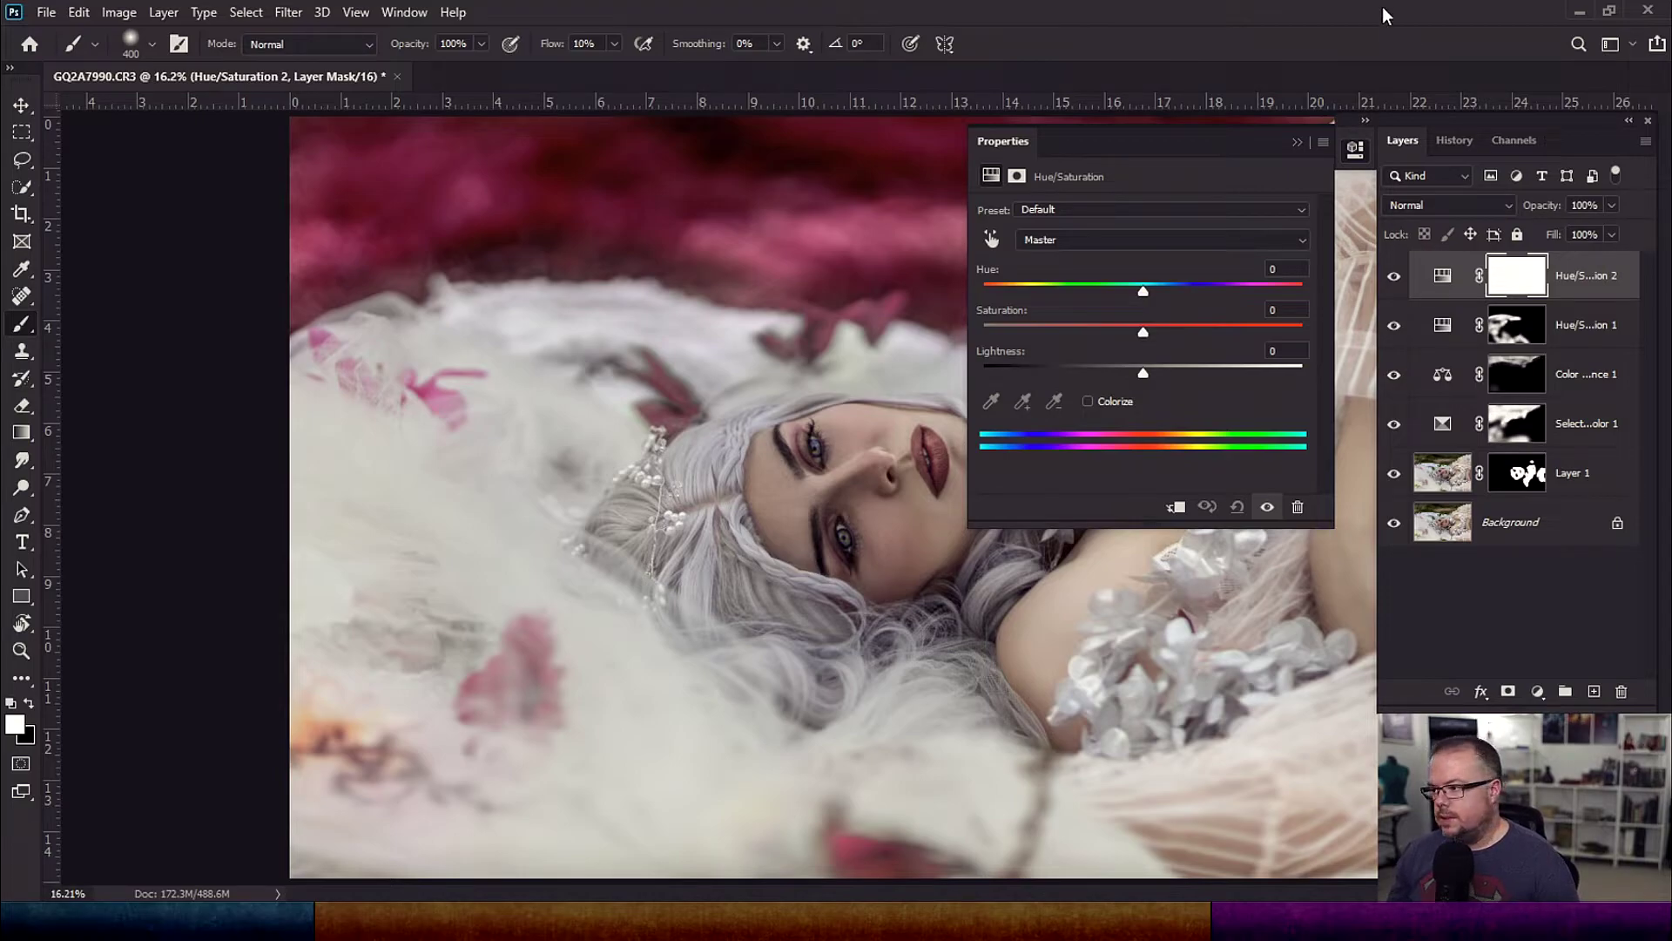
click(1088, 248)
click(1090, 240)
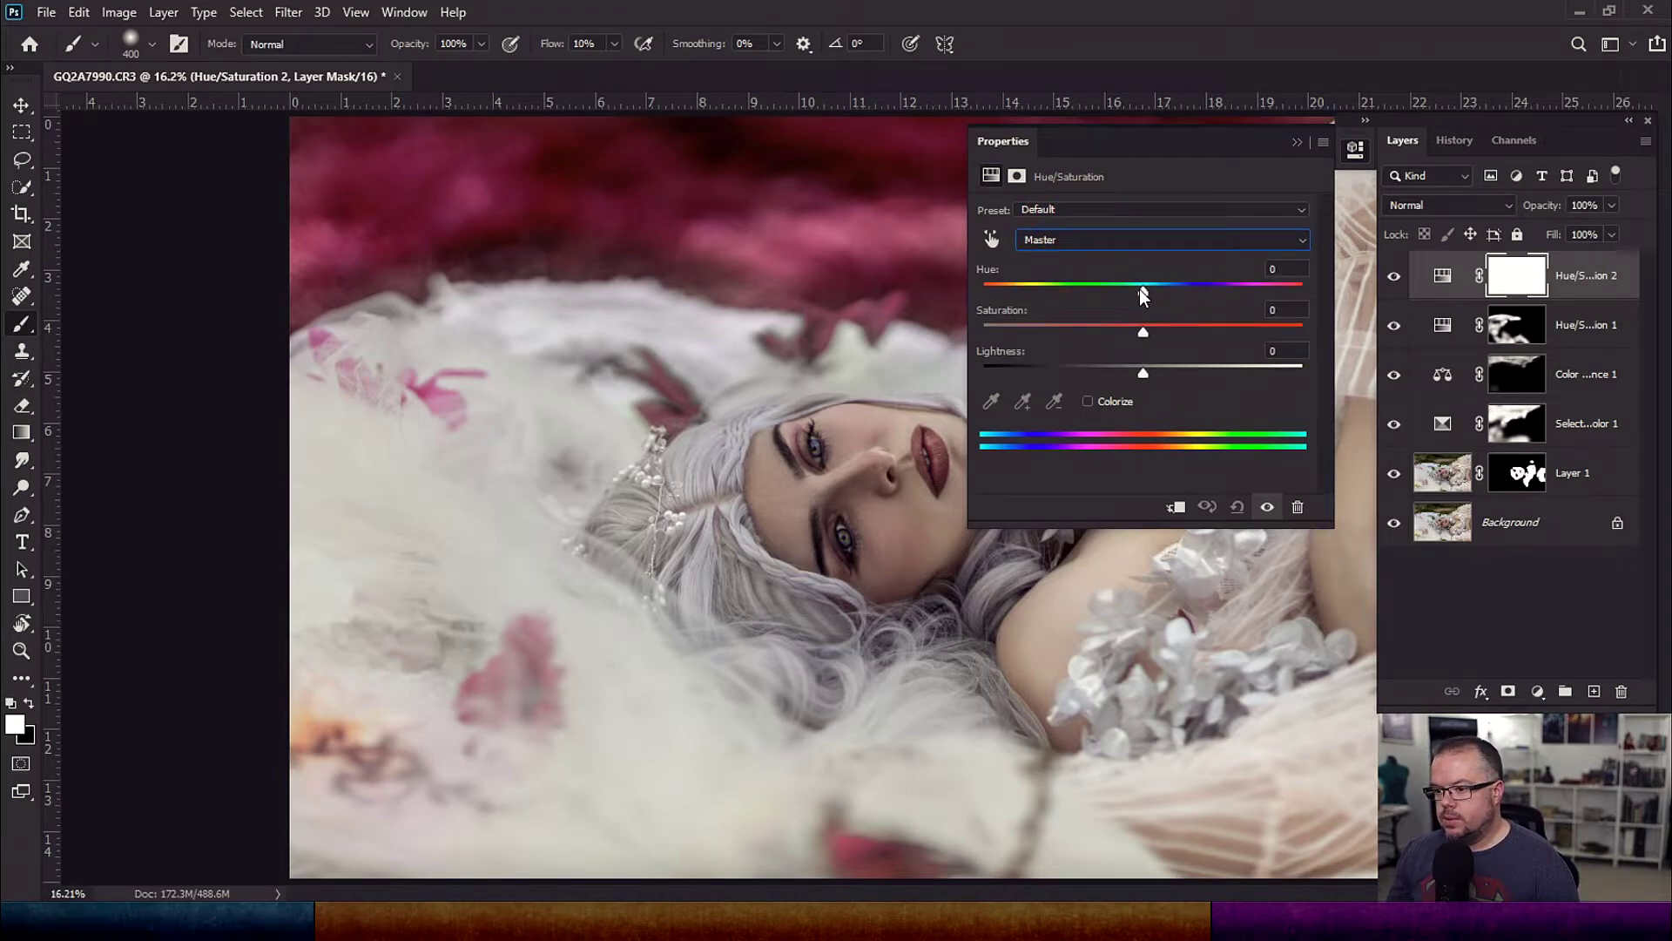
mouse_move(1129, 295)
mouse_down()
mouse_move(1034, 279)
mouse_move(1258, 254)
mouse_move(1301, 277)
mouse_move(1116, 278)
mouse_up()
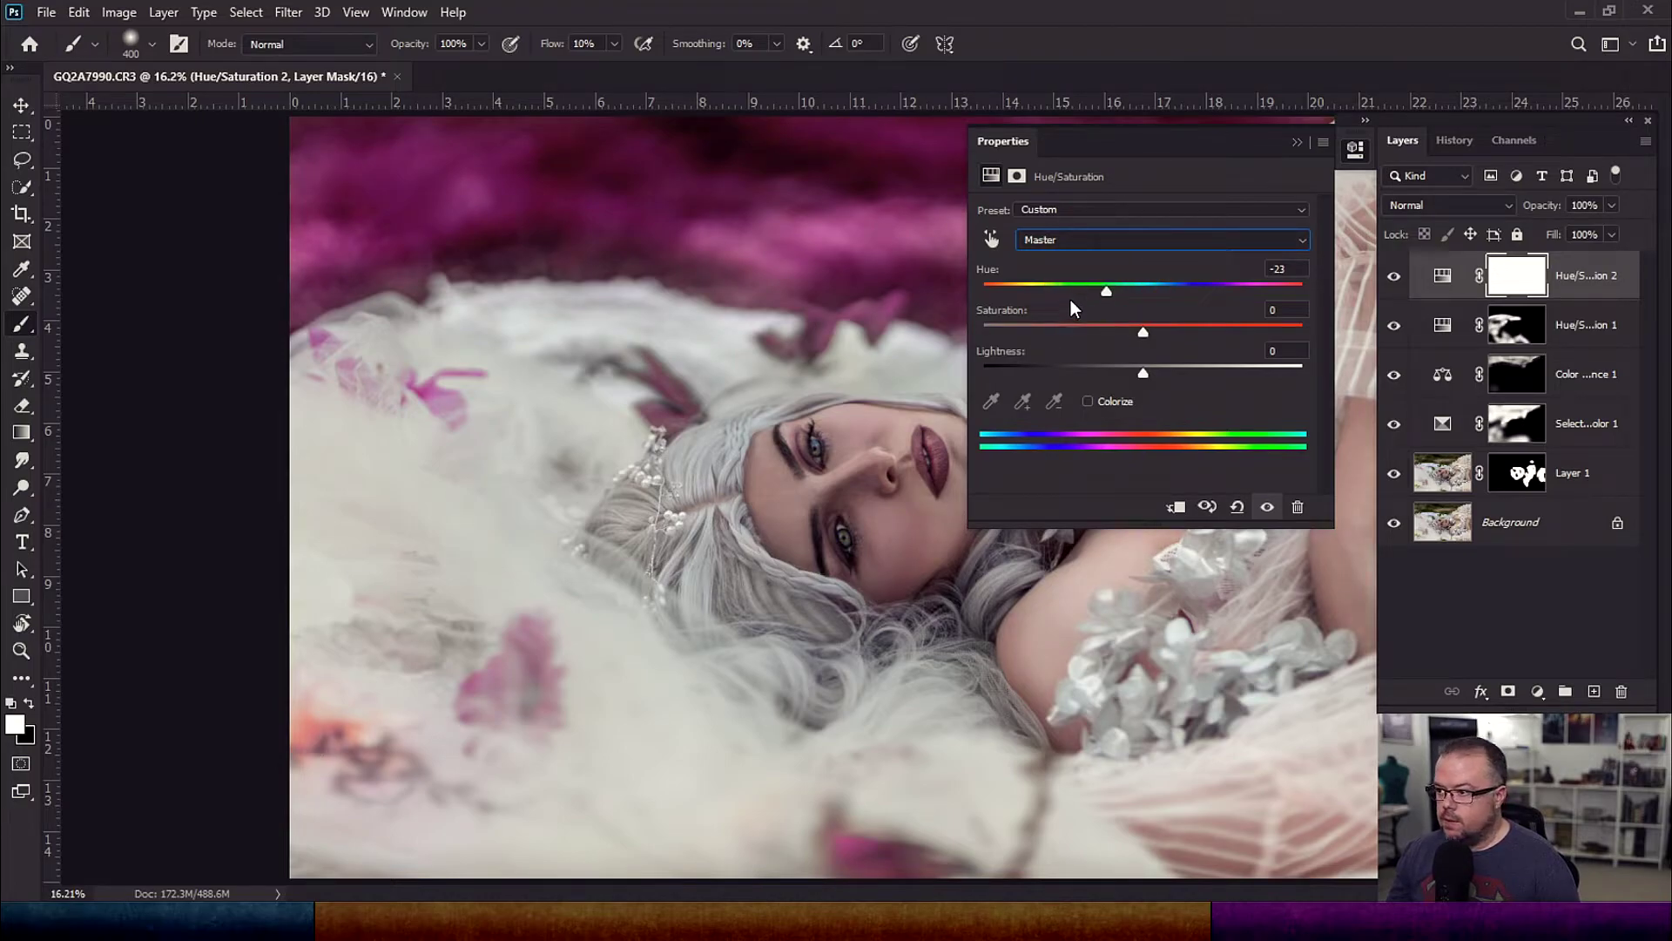
drag(1143, 333, 1103, 336)
drag(1068, 340, 841, 338)
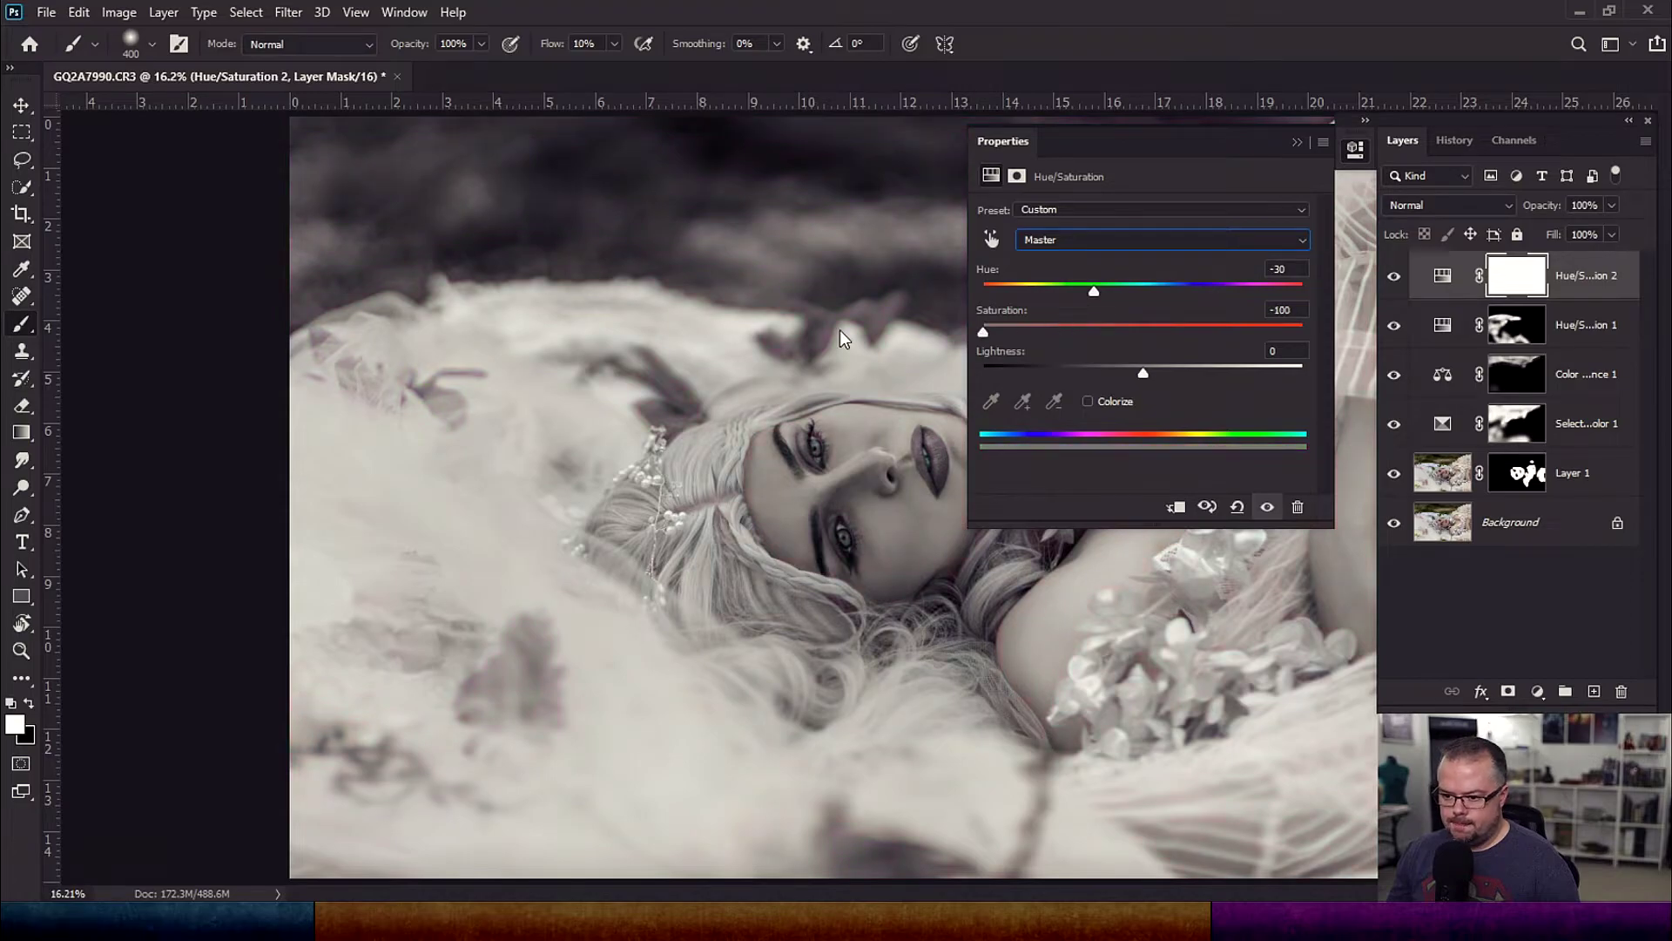
click(1297, 142)
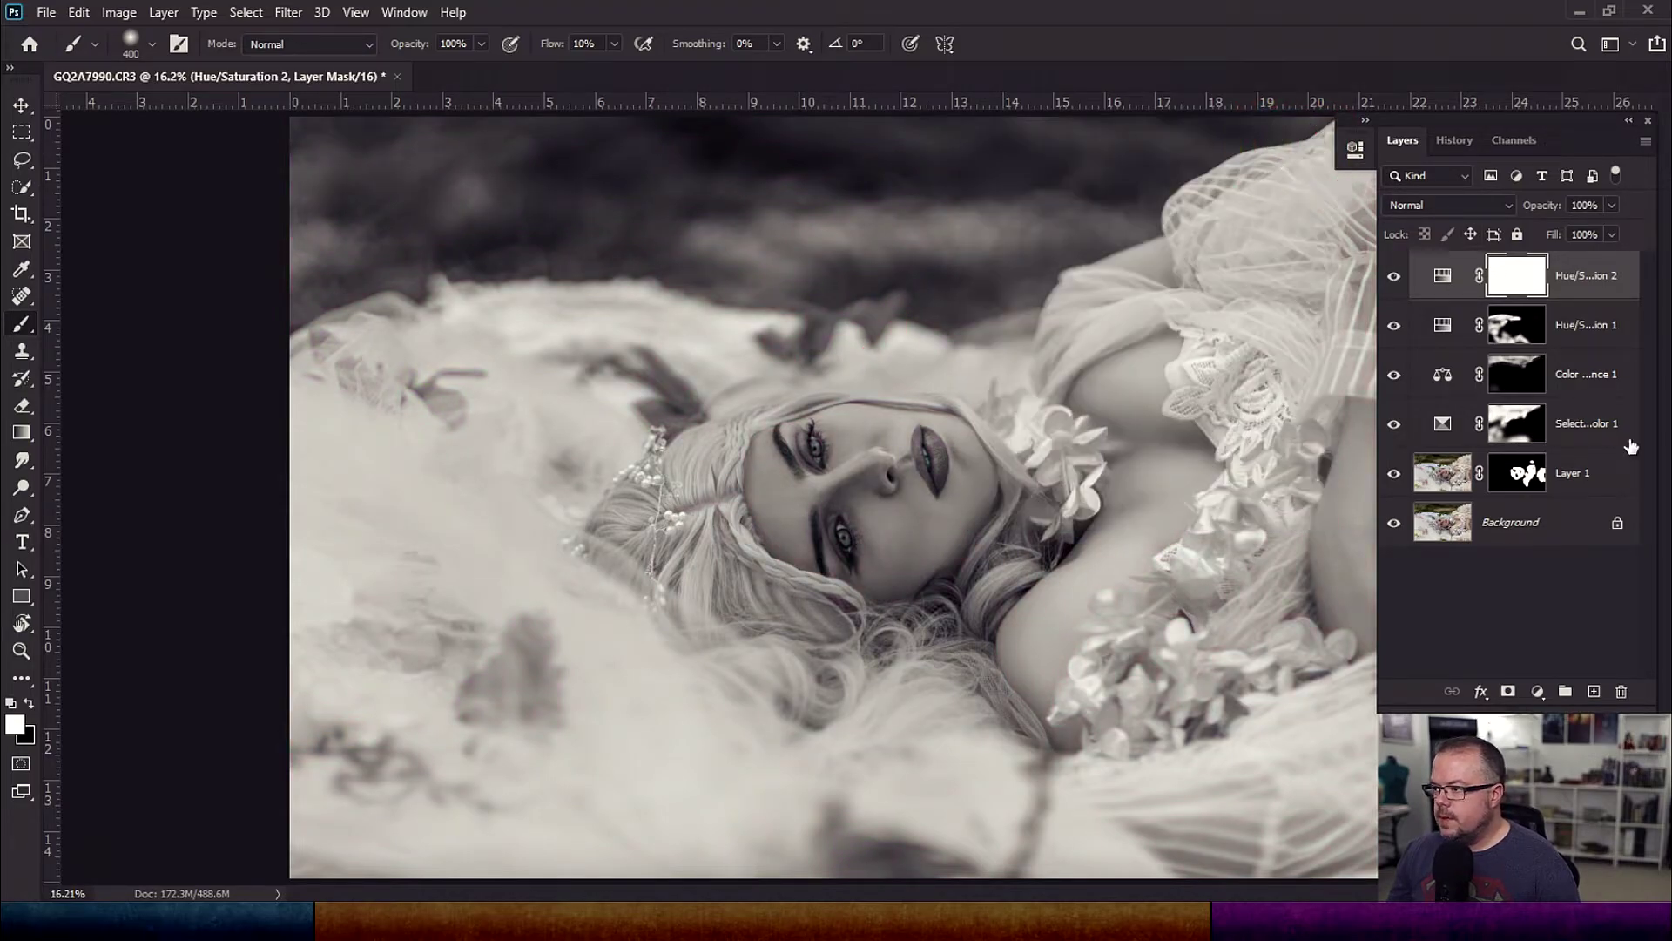
key(Delete)
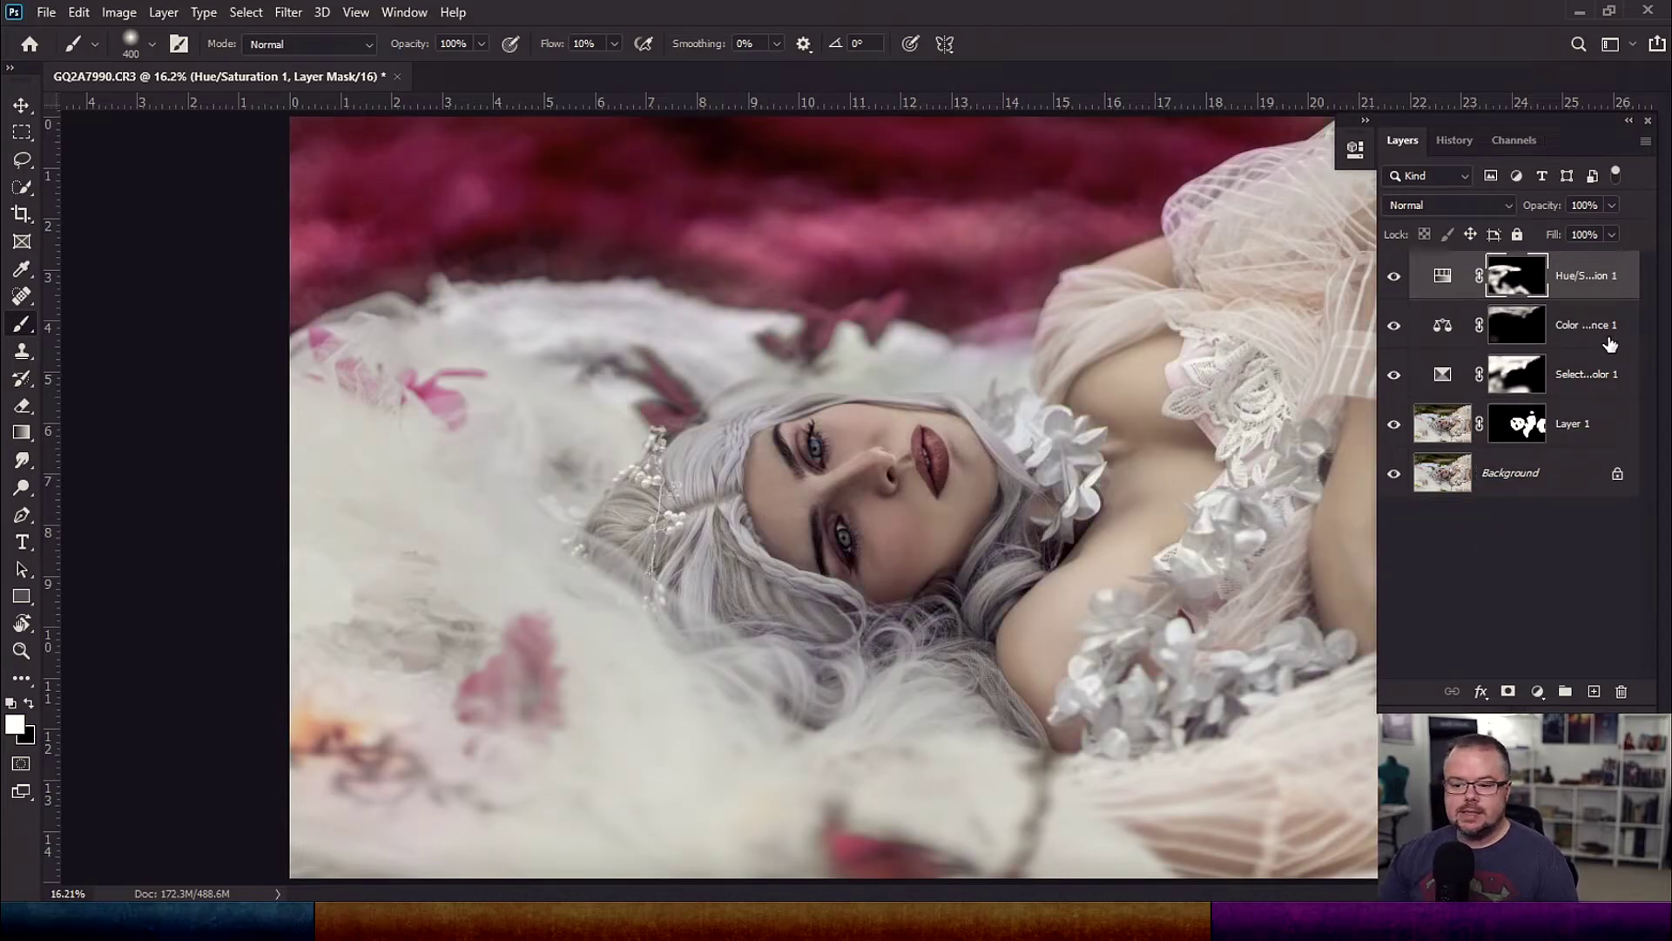
Clone clean white fur over the blurred orange flowers in the foreground on the Background layer with the Clone Stamp
click(1444, 472)
key(j)
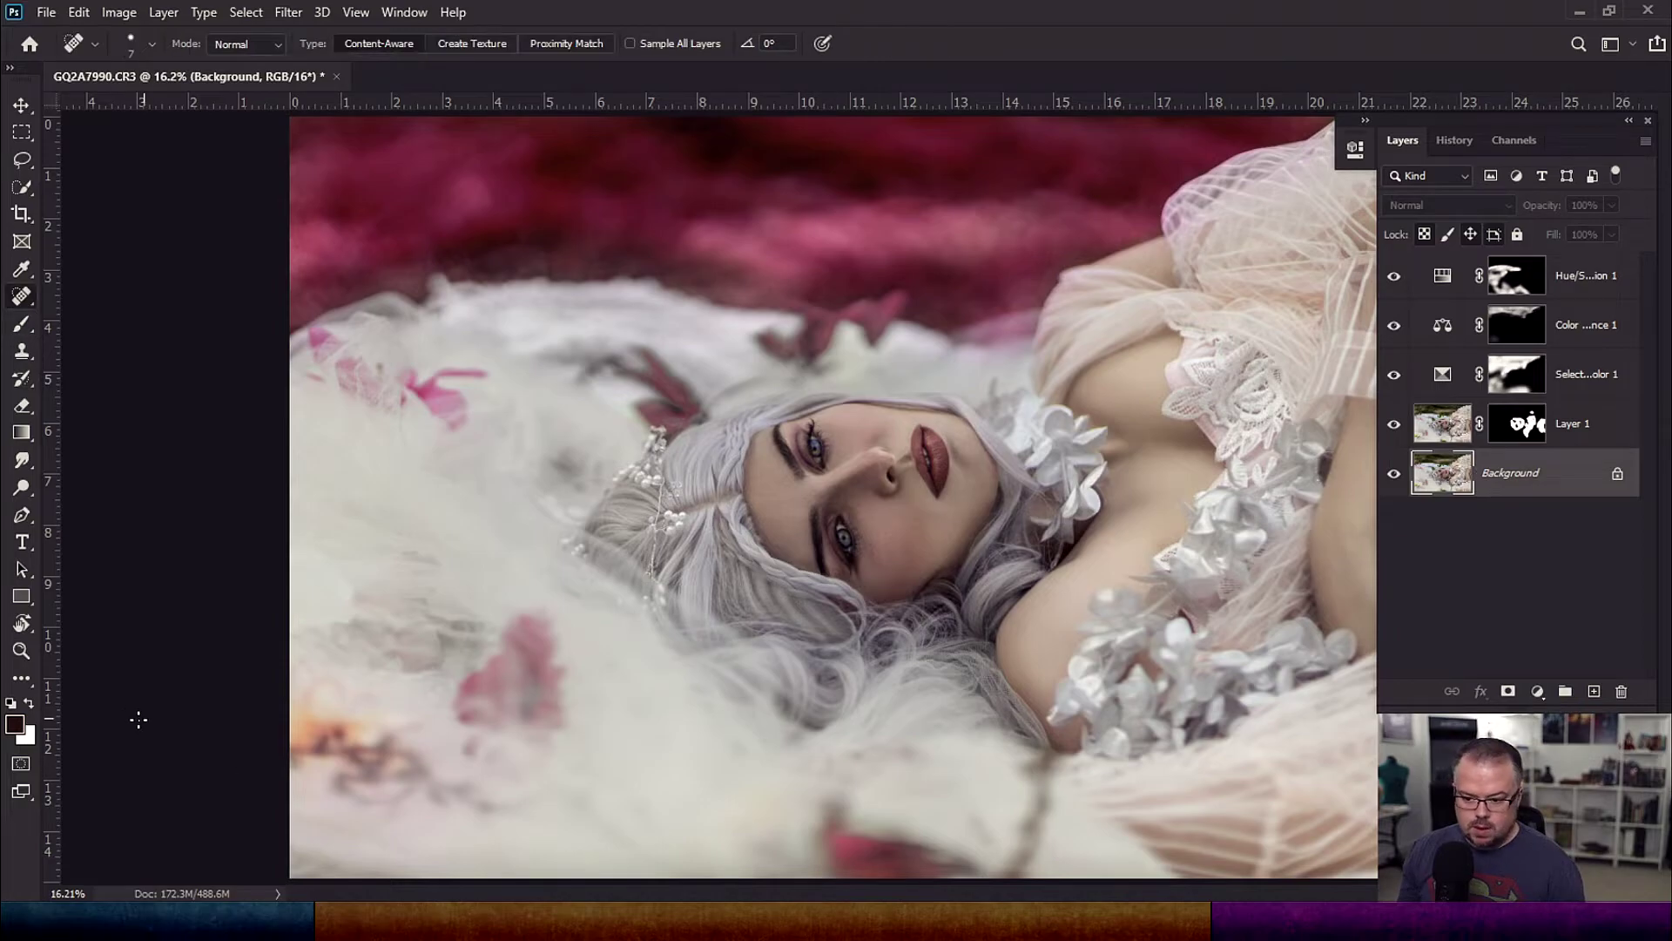
key(s)
key(bracketright)
key(bracketright)
key(bracketright)
key(bracketright)
key(bracketright)
key(bracketright)
key(bracketright)
key(bracketright)
key(bracketright)
key(bracketright)
key(bracketright)
key(bracketright)
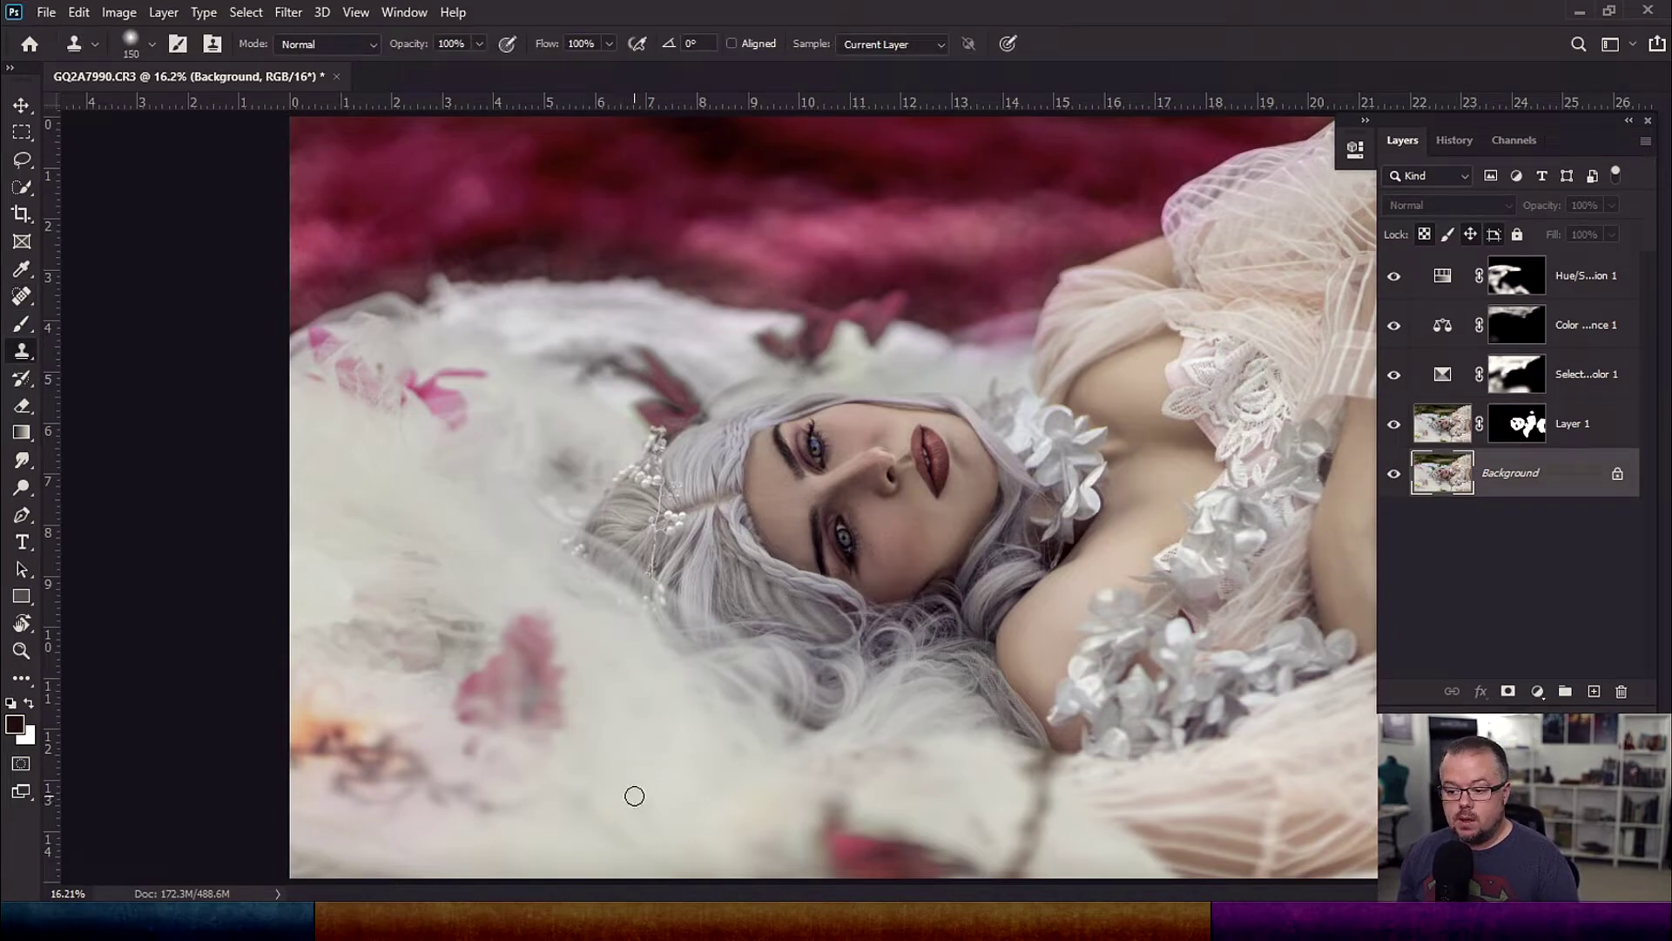
alt+click(615, 807)
mouse_move(410, 795)
mouse_down()
mouse_move(478, 807)
mouse_move(390, 797)
mouse_move(403, 773)
mouse_move(348, 776)
mouse_move(441, 792)
mouse_move(358, 735)
mouse_move(287, 731)
mouse_move(313, 695)
mouse_move(418, 746)
mouse_move(324, 691)
mouse_move(317, 736)
mouse_move(473, 801)
mouse_move(325, 766)
mouse_up()
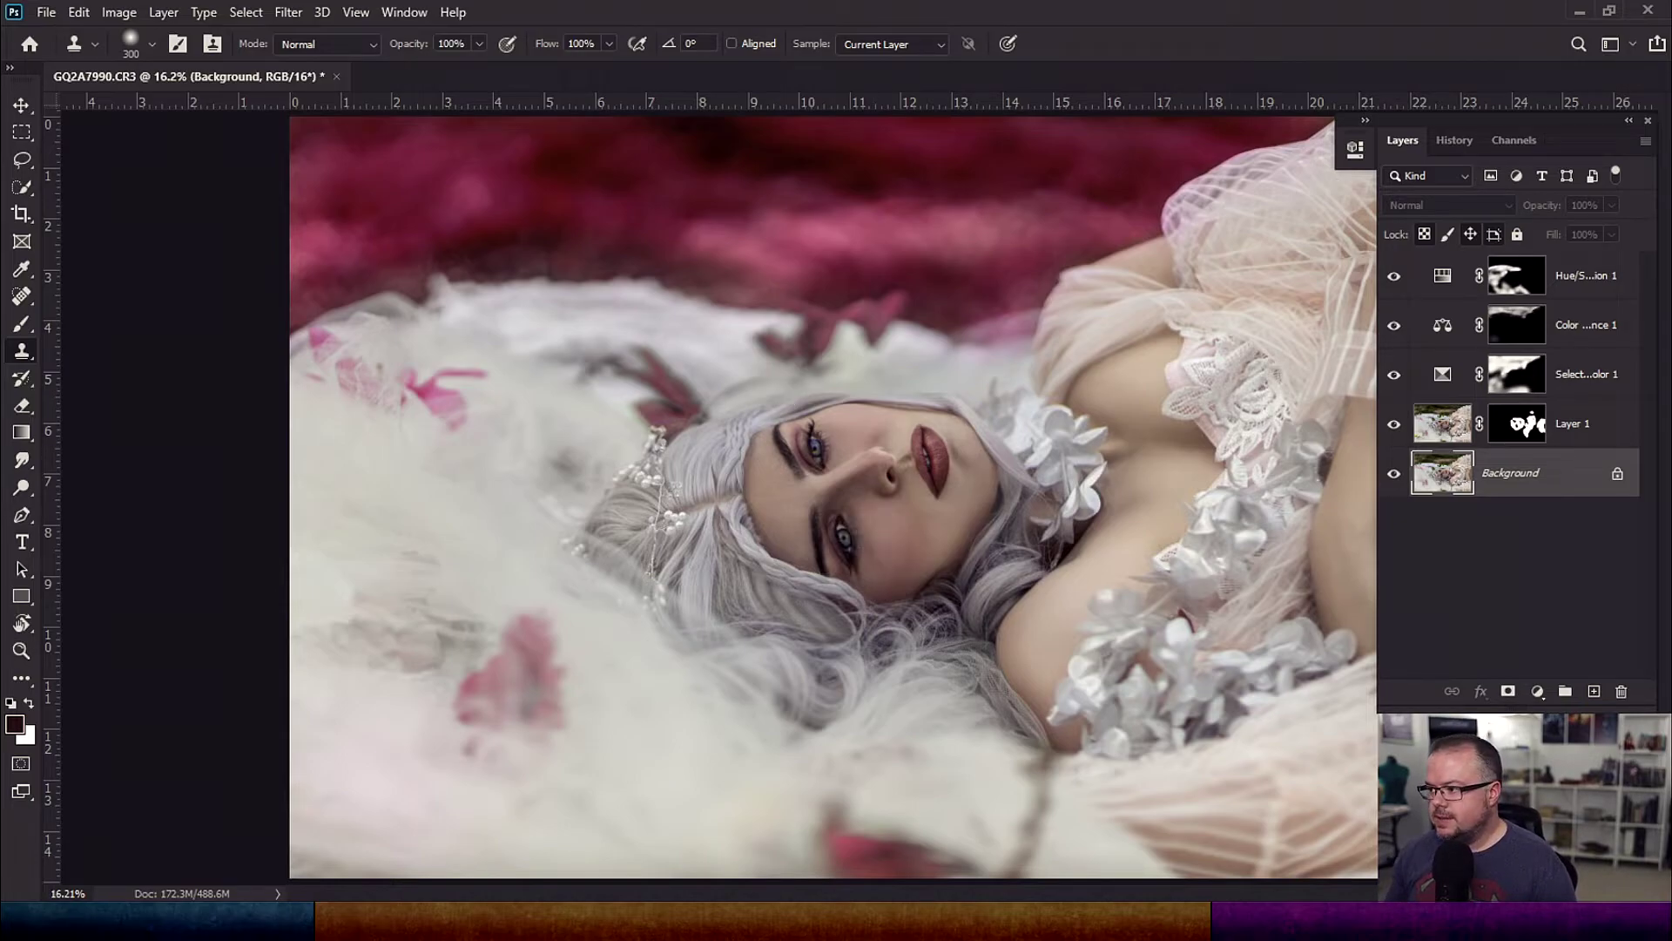
Add a colorized Hue/Saturation layer above the others with Hue 335 and Saturation 25, and invert its mask to black
click(1578, 287)
click(1537, 690)
click(1566, 489)
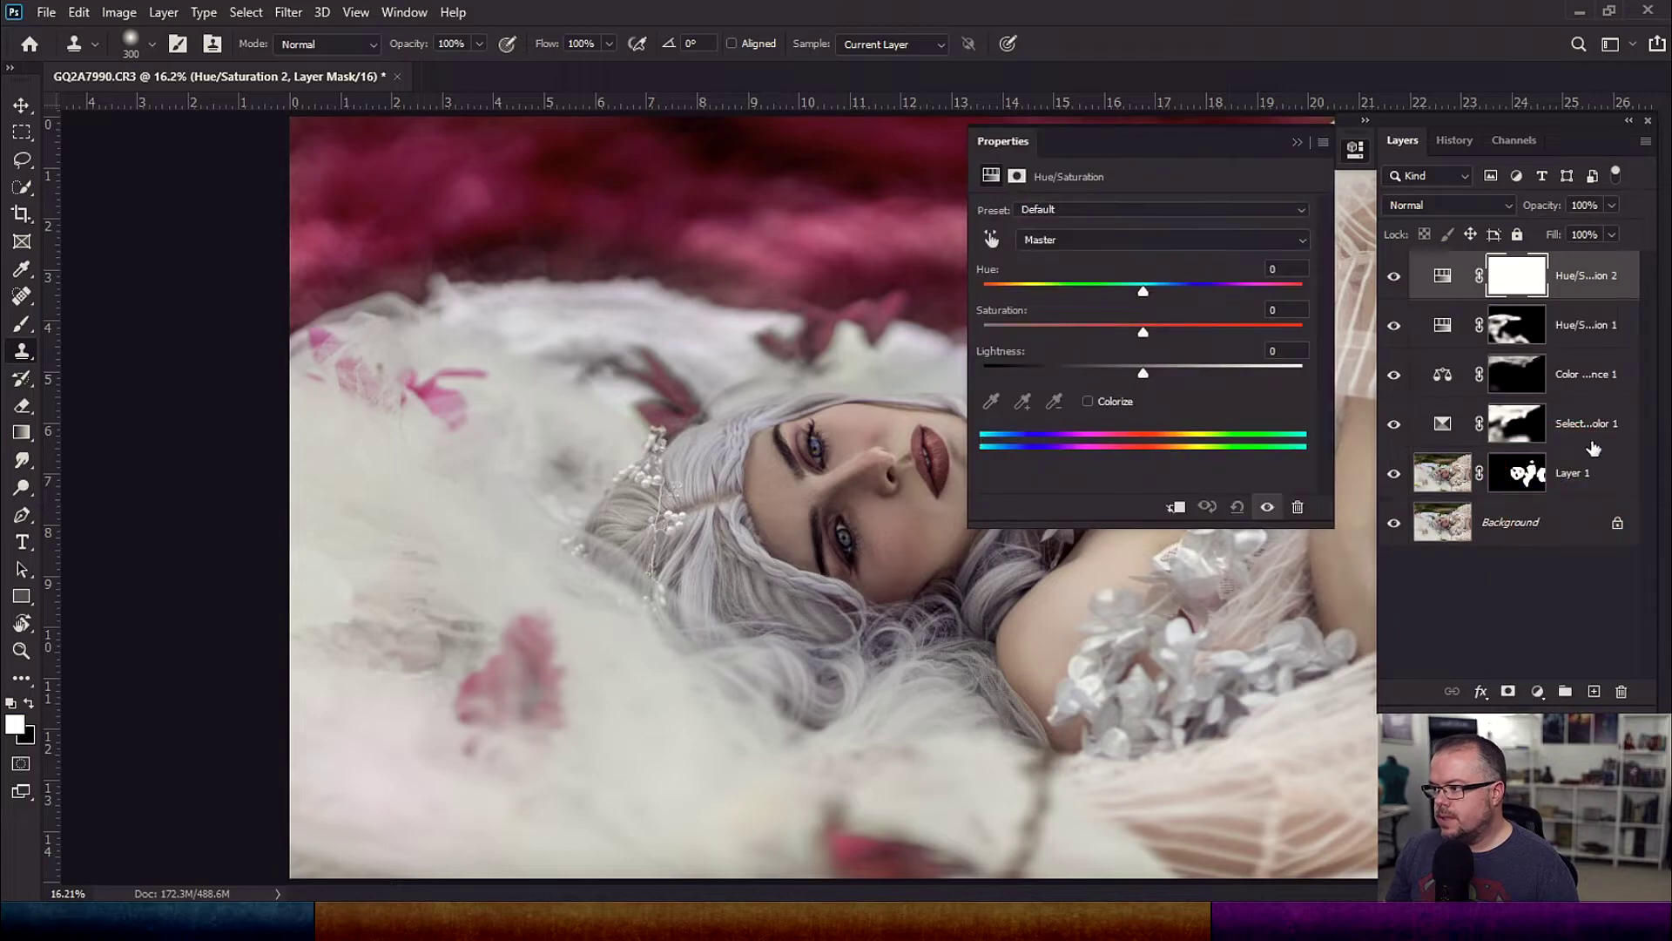
click(1089, 402)
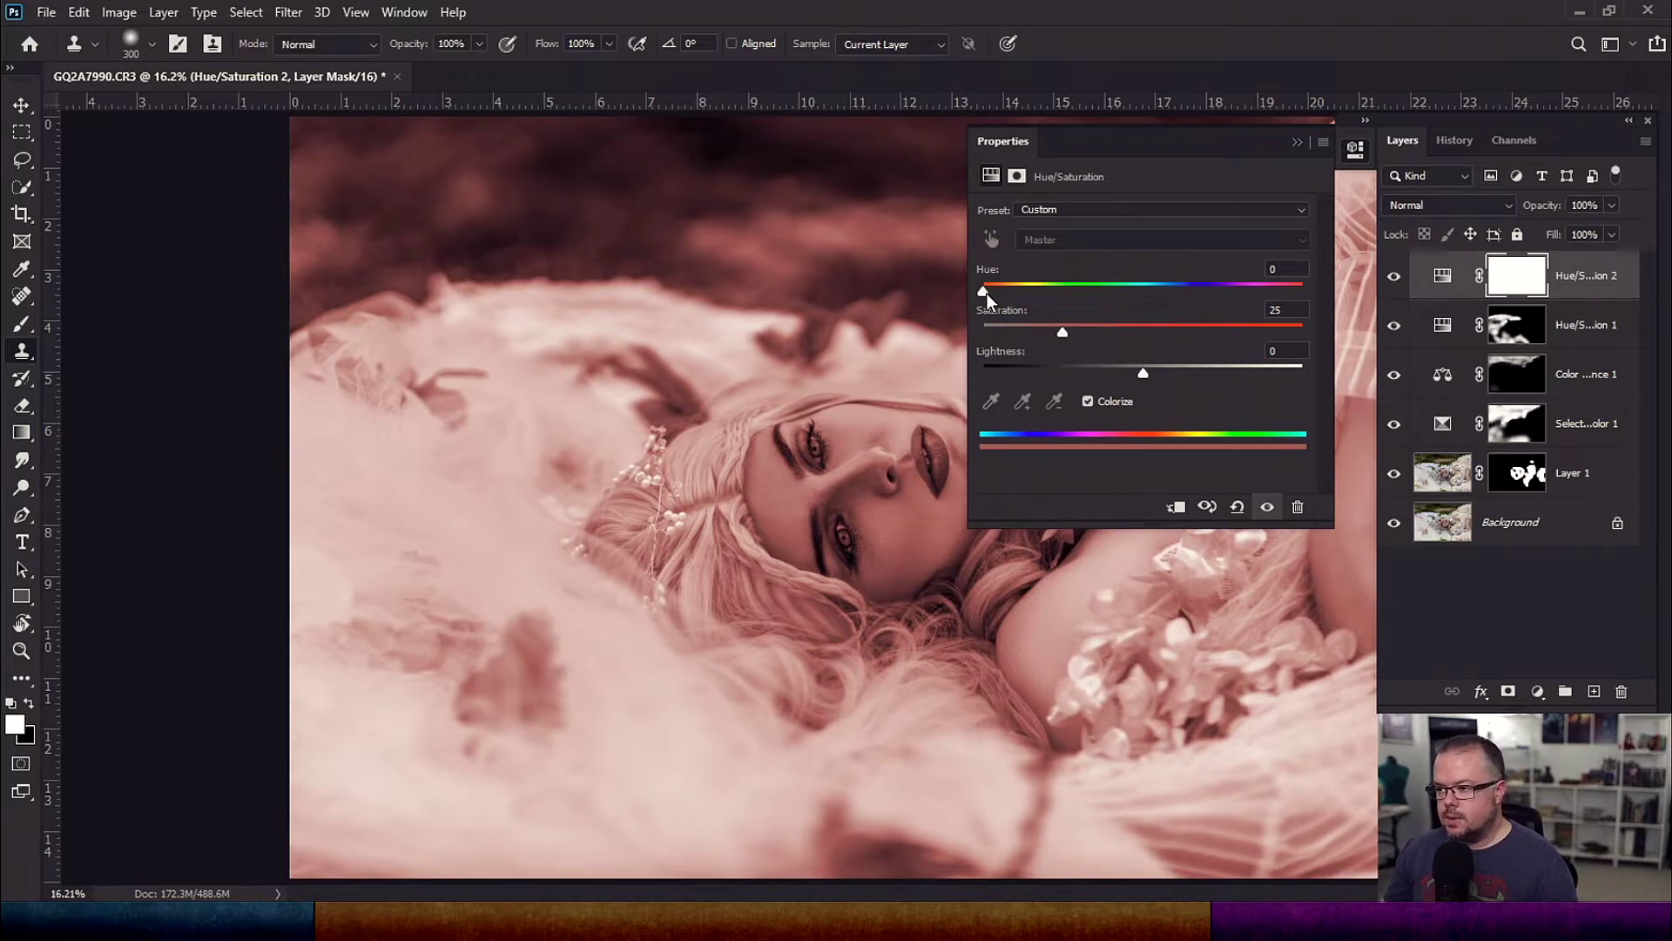
drag(984, 291, 1278, 295)
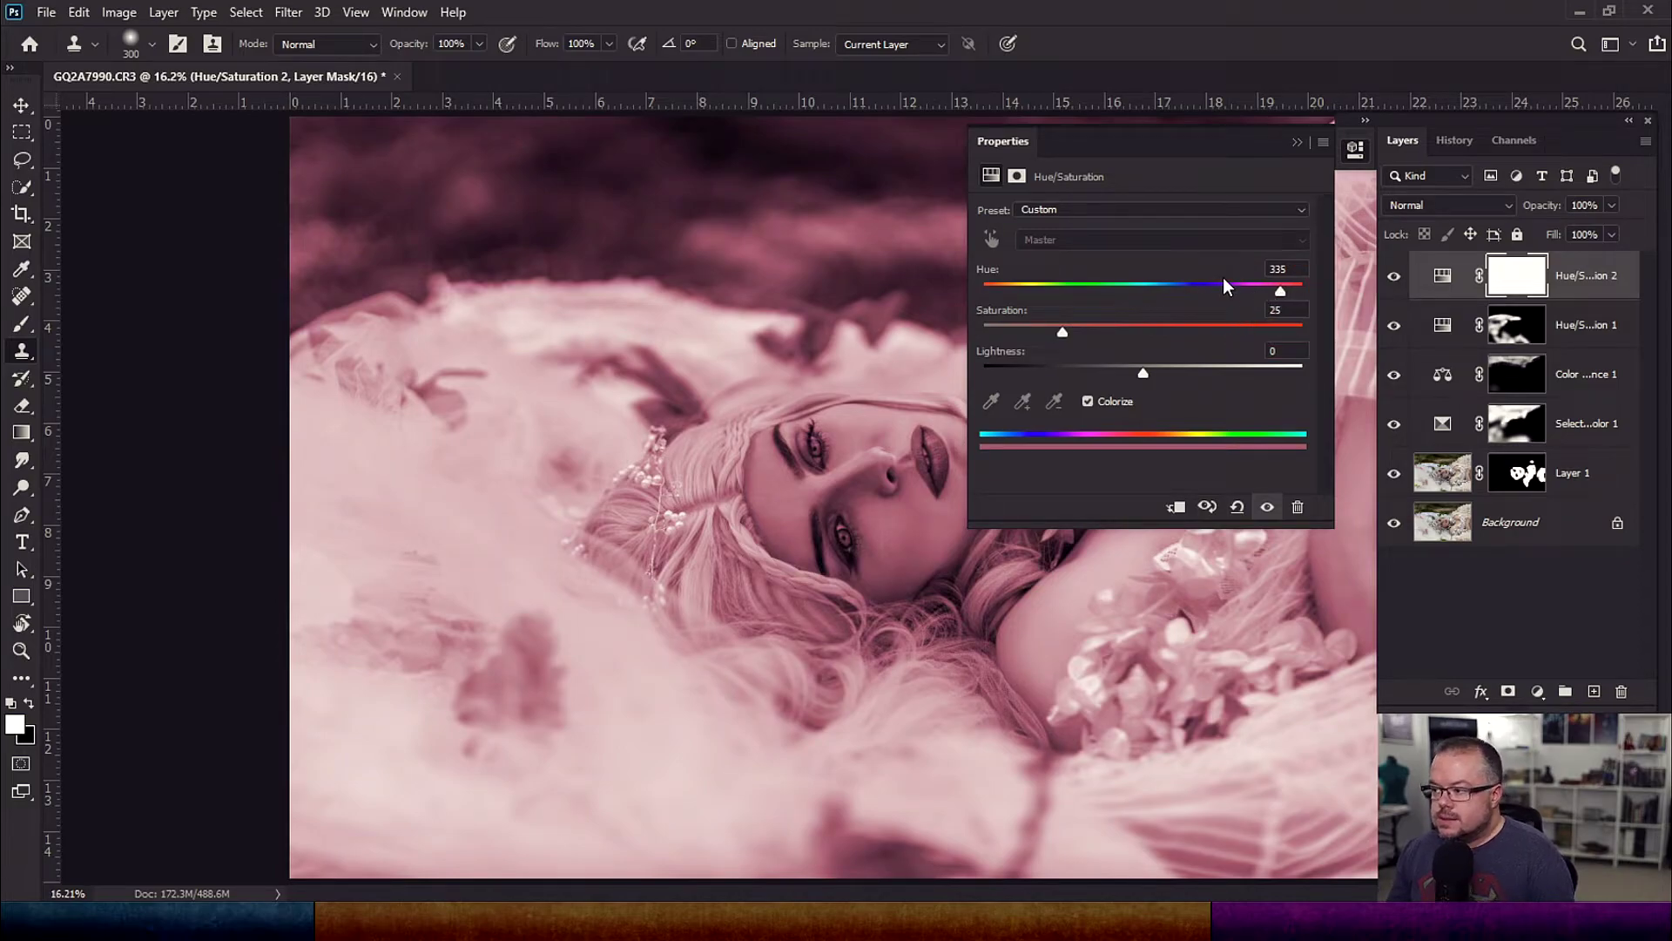
key(ctrl+i)
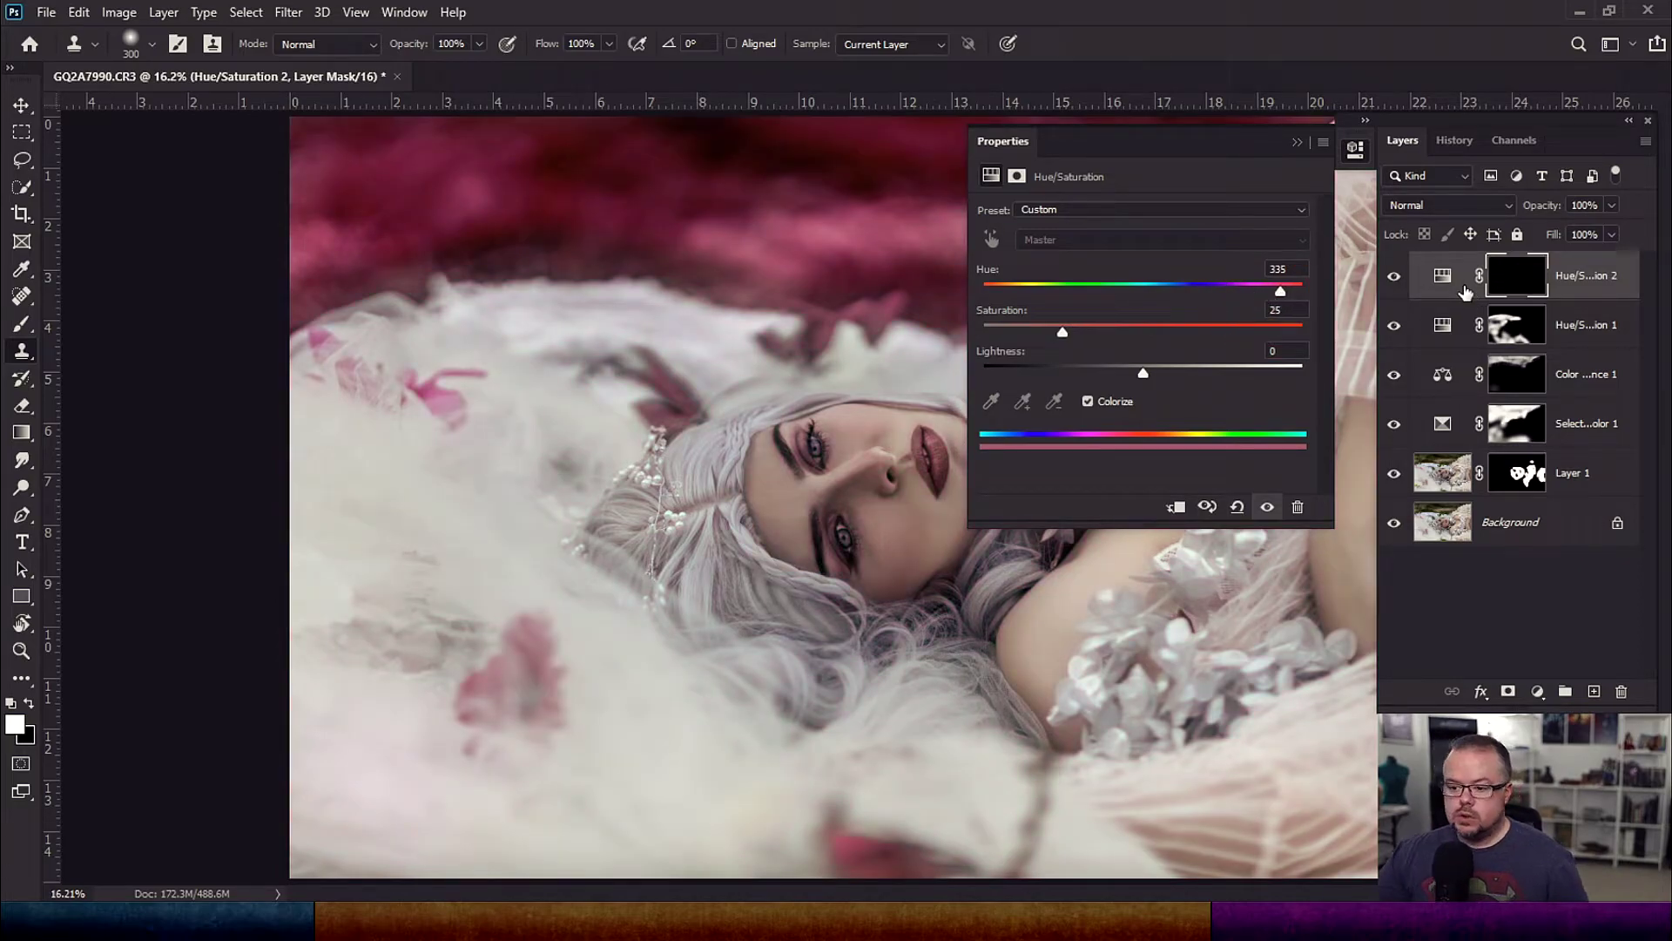
Paint white on the colorized Hue/Saturation mask over the faded flower patch beside the red foreground flower to tint it pink
key(b)
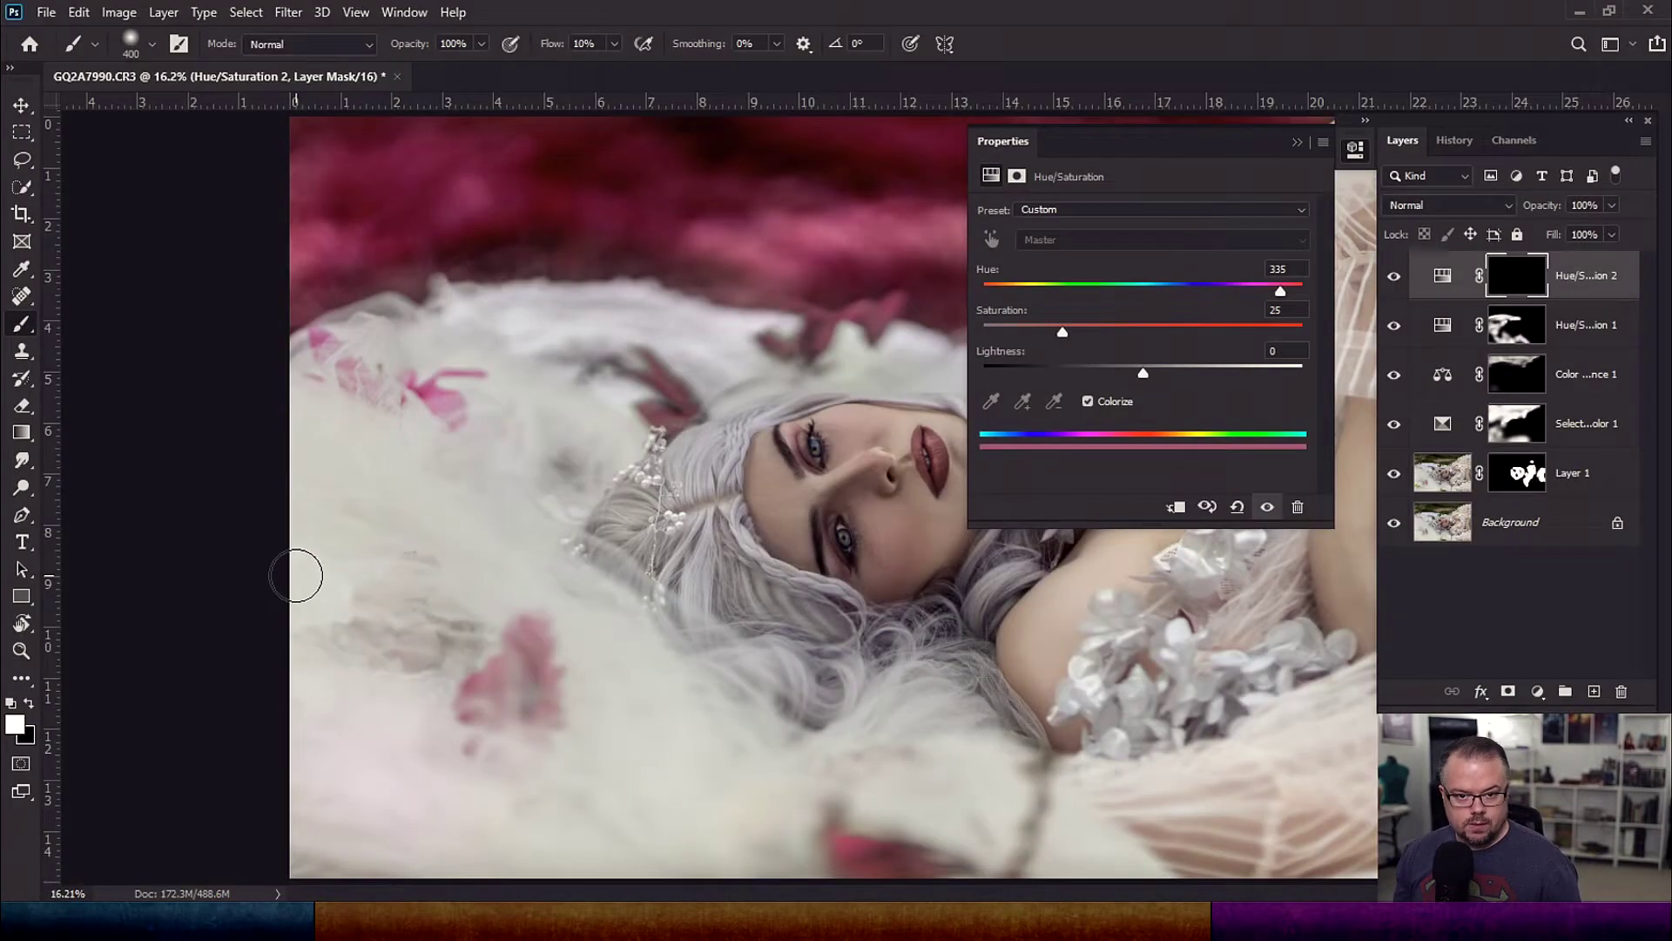
key(bracketright)
key(bracketright)
key(bracketright)
key(bracketright)
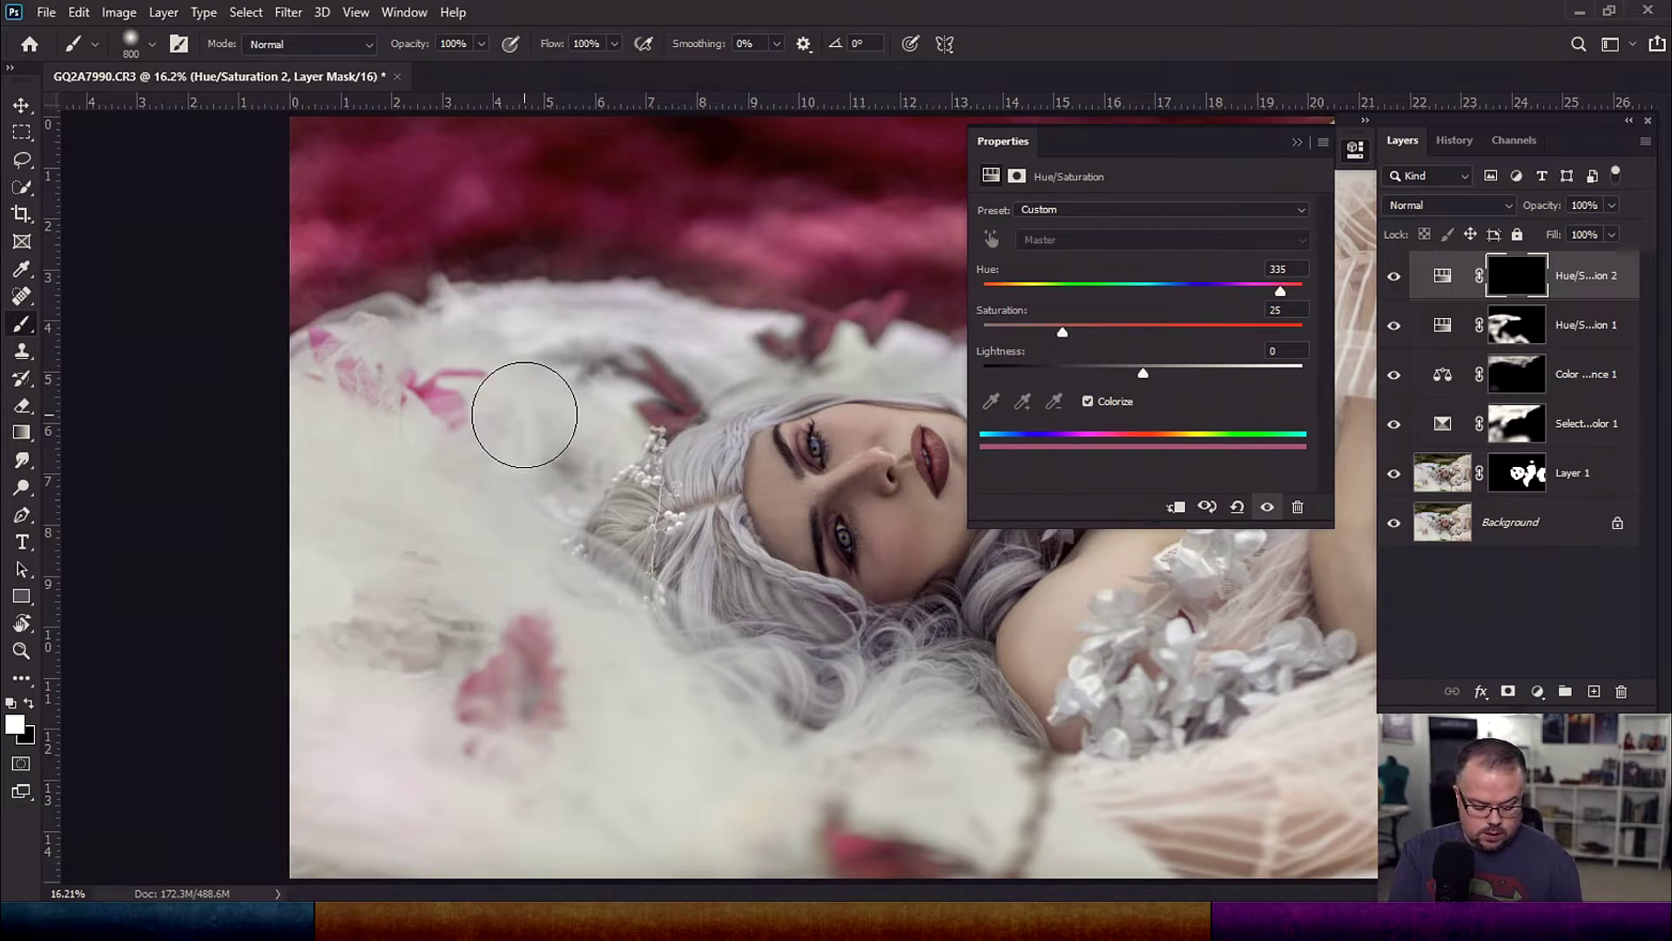
mouse_move(467, 616)
mouse_down()
mouse_move(406, 654)
mouse_move(434, 634)
mouse_move(386, 629)
mouse_up()
Paint white at 5% flow on the colorize mask over the small flower spot beside the tiara and the blurred leaf tips above it
key(bracketleft)
key(bracketleft)
key(bracketleft)
key(bracketleft)
mouse_move(586, 441)
mouse_down()
mouse_move(597, 422)
mouse_move(564, 471)
mouse_up()
key(bracketleft)
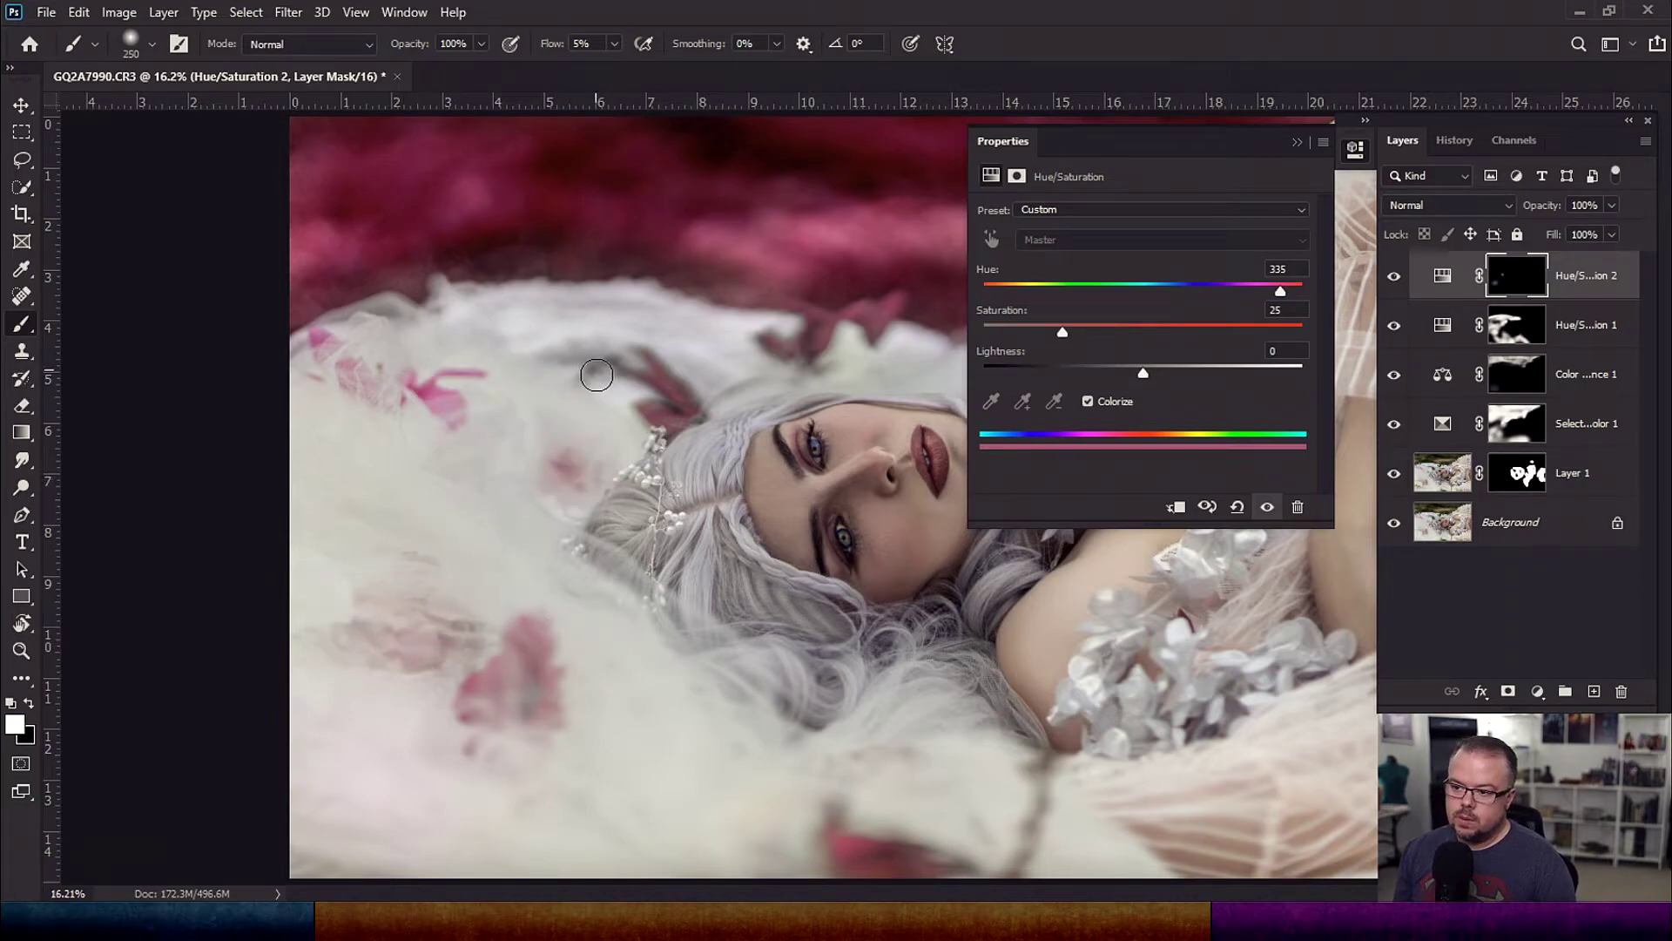
key(bracketleft)
key(bracketleft)
key(bracketleft)
key(bracketleft)
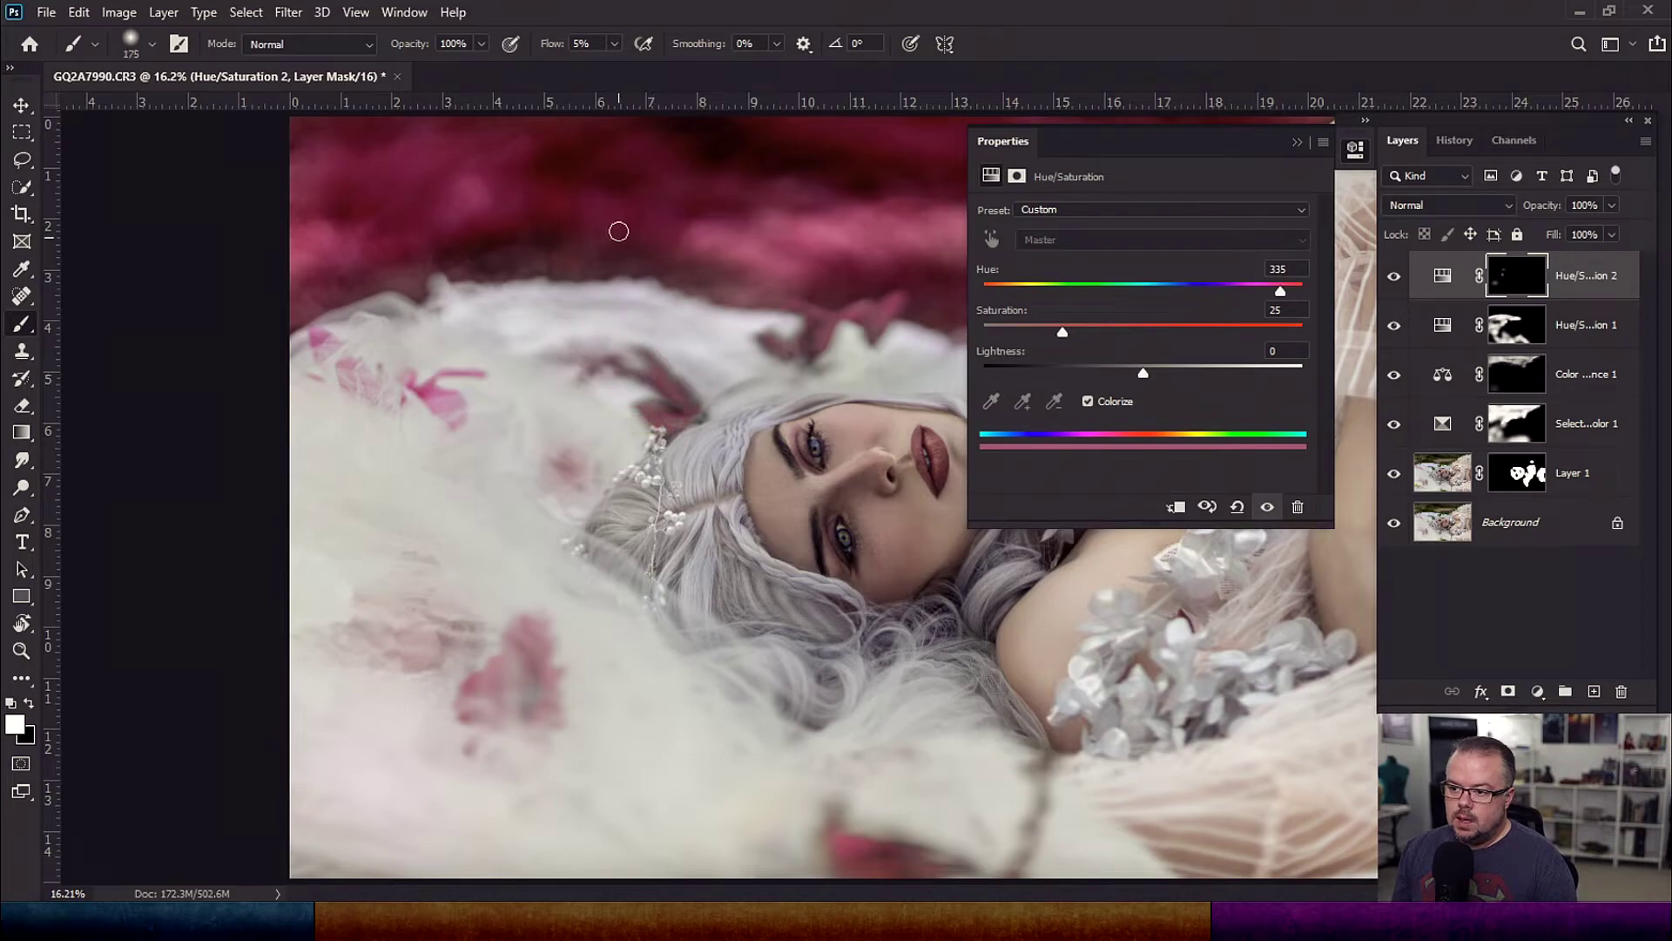
Paint white on the colorize mask with a small brush along the grey upper edge and tip of the blurred red leaf above the tiara
key(z)
click(676, 405)
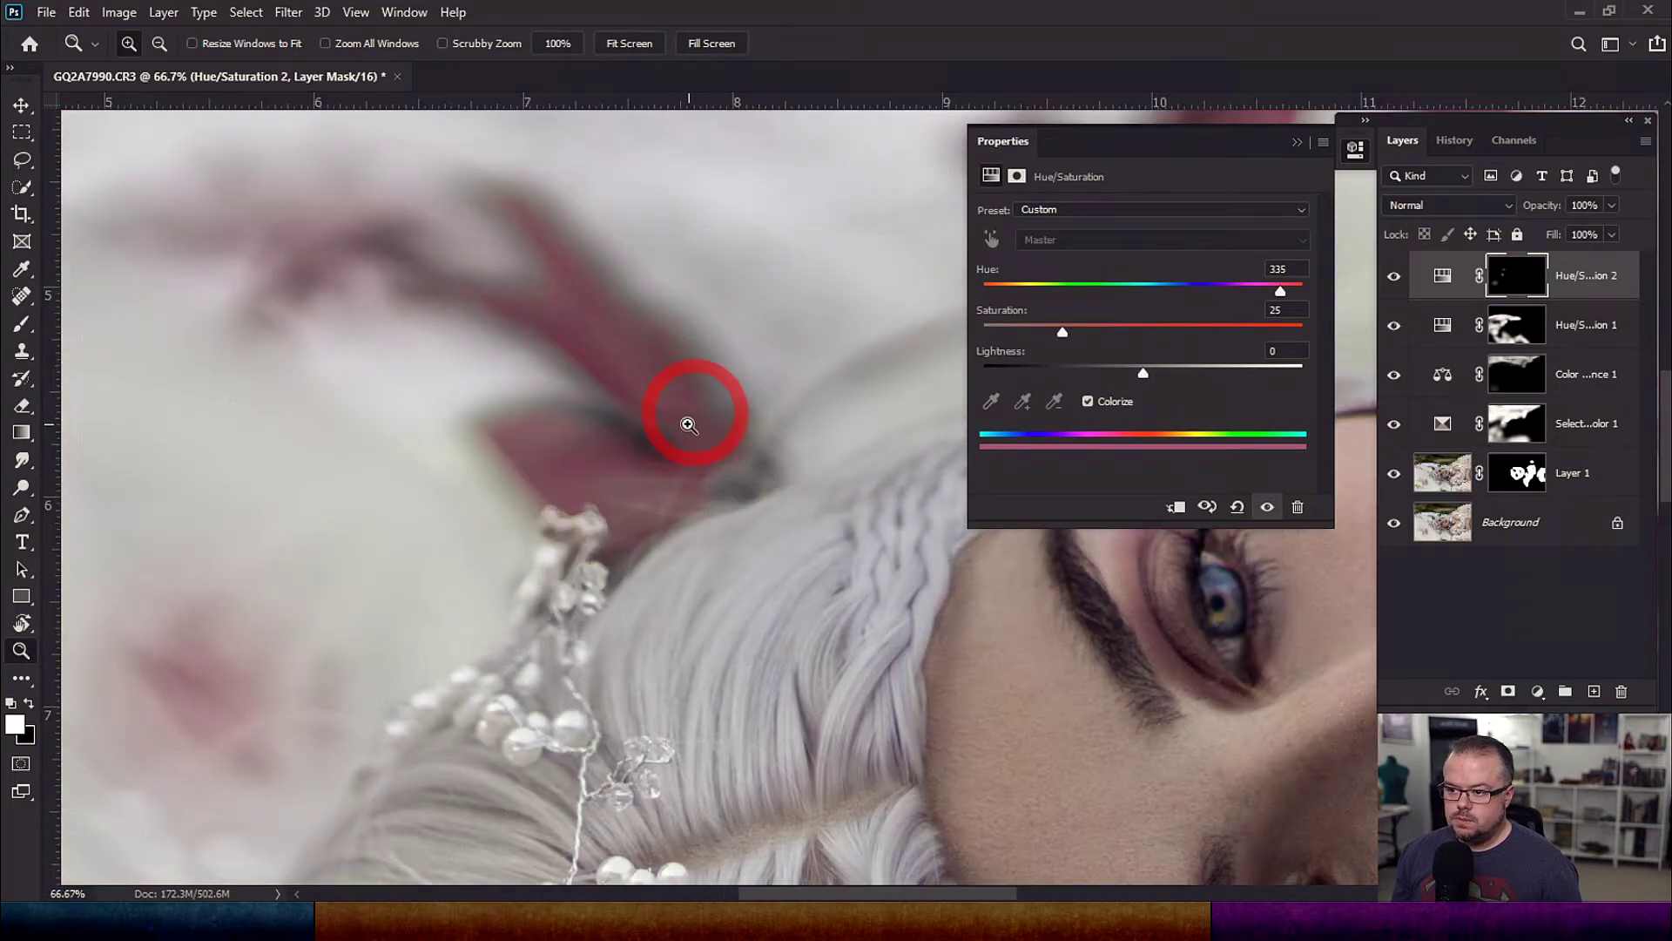
key(space)
drag(437, 408, 548, 575)
key(r)
drag(403, 640, 634, 790)
click(712, 631)
key(b)
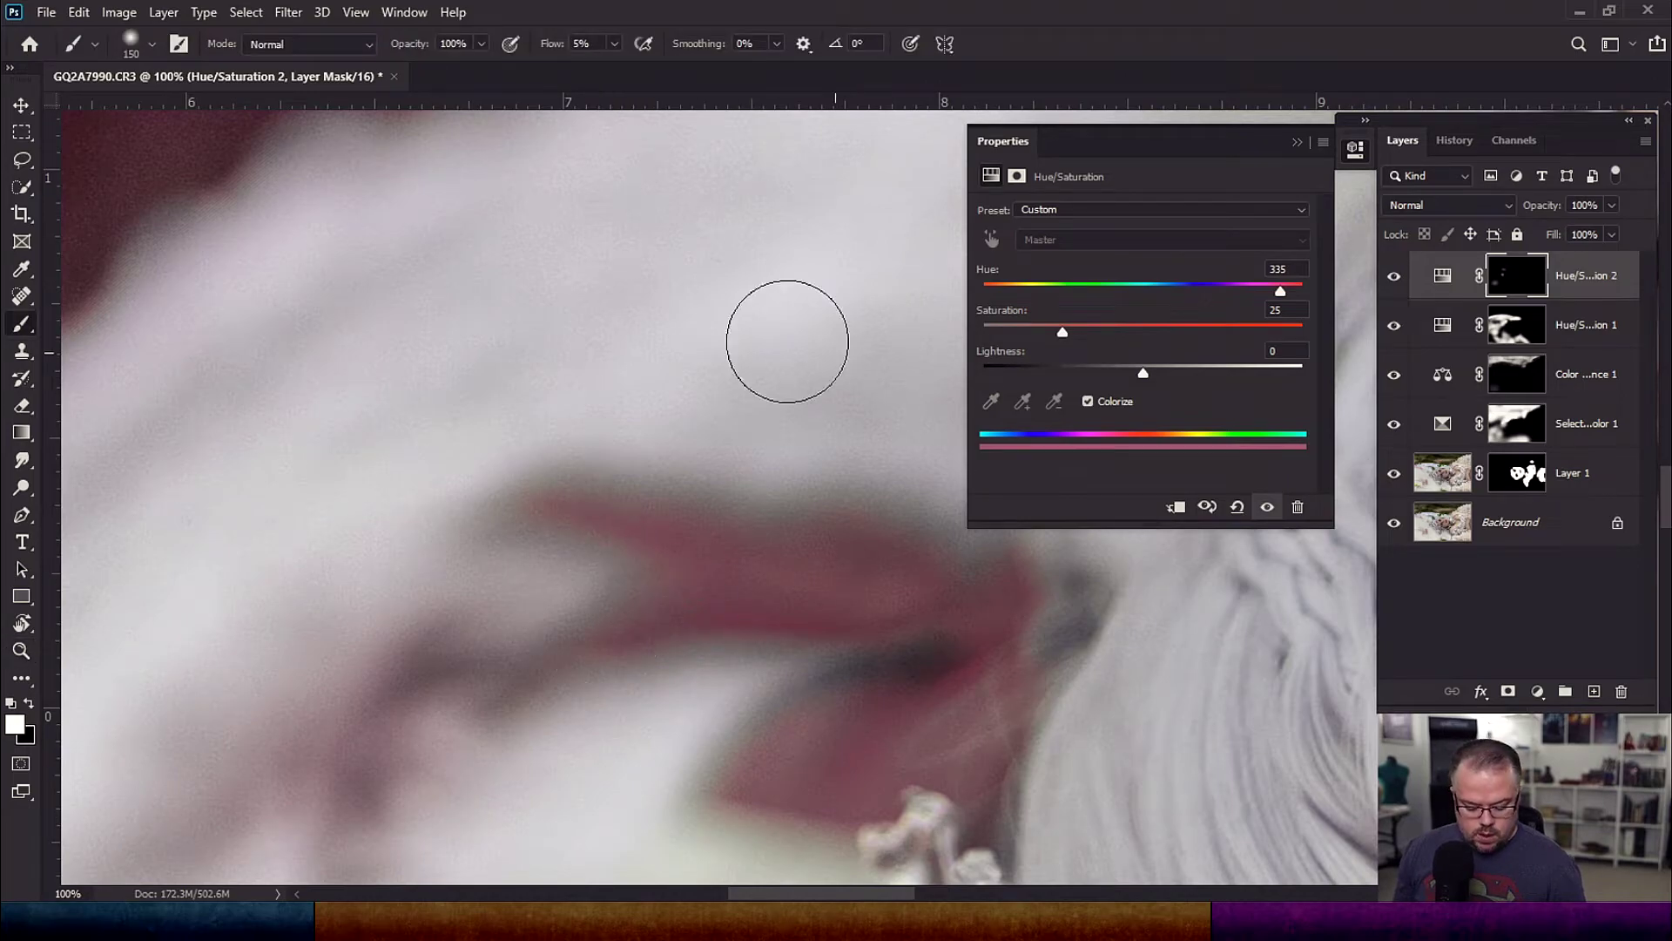
key(bracketleft)
key(bracketleft)
key(bracketleft)
key(bracketleft)
key(bracketleft)
key(bracketleft)
key(bracketleft)
key(bracketleft)
key(bracketleft)
key(bracketleft)
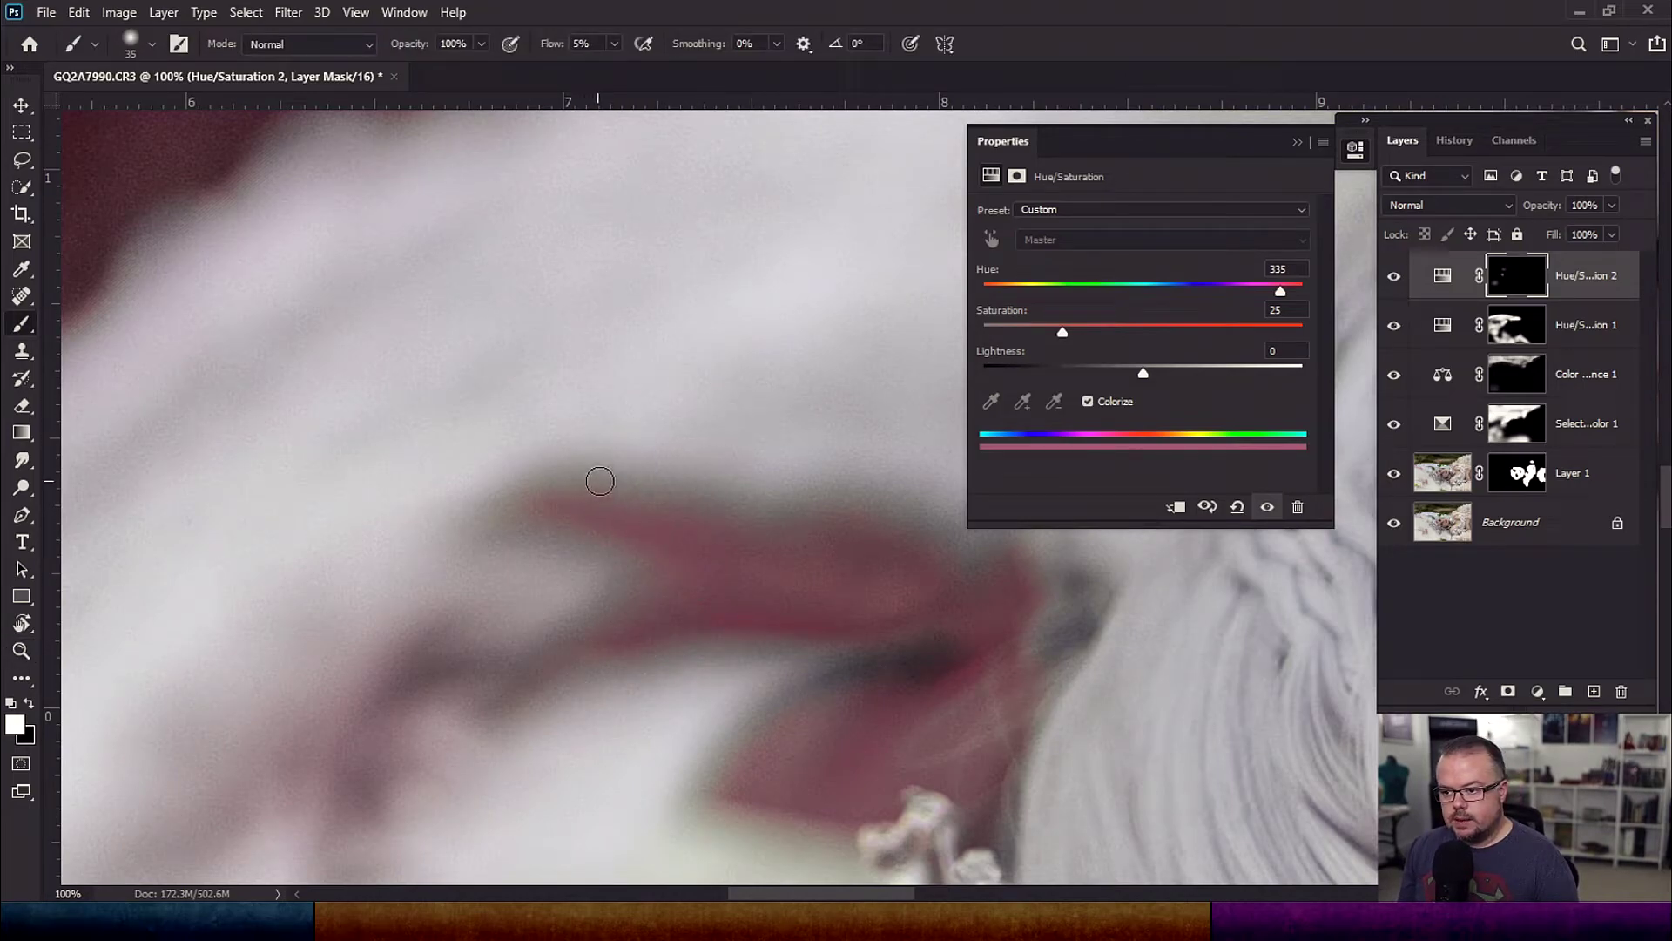
key(bracketright)
key(bracketright)
key(bracketright)
key(bracketright)
key(bracketright)
key(bracketright)
key(bracketright)
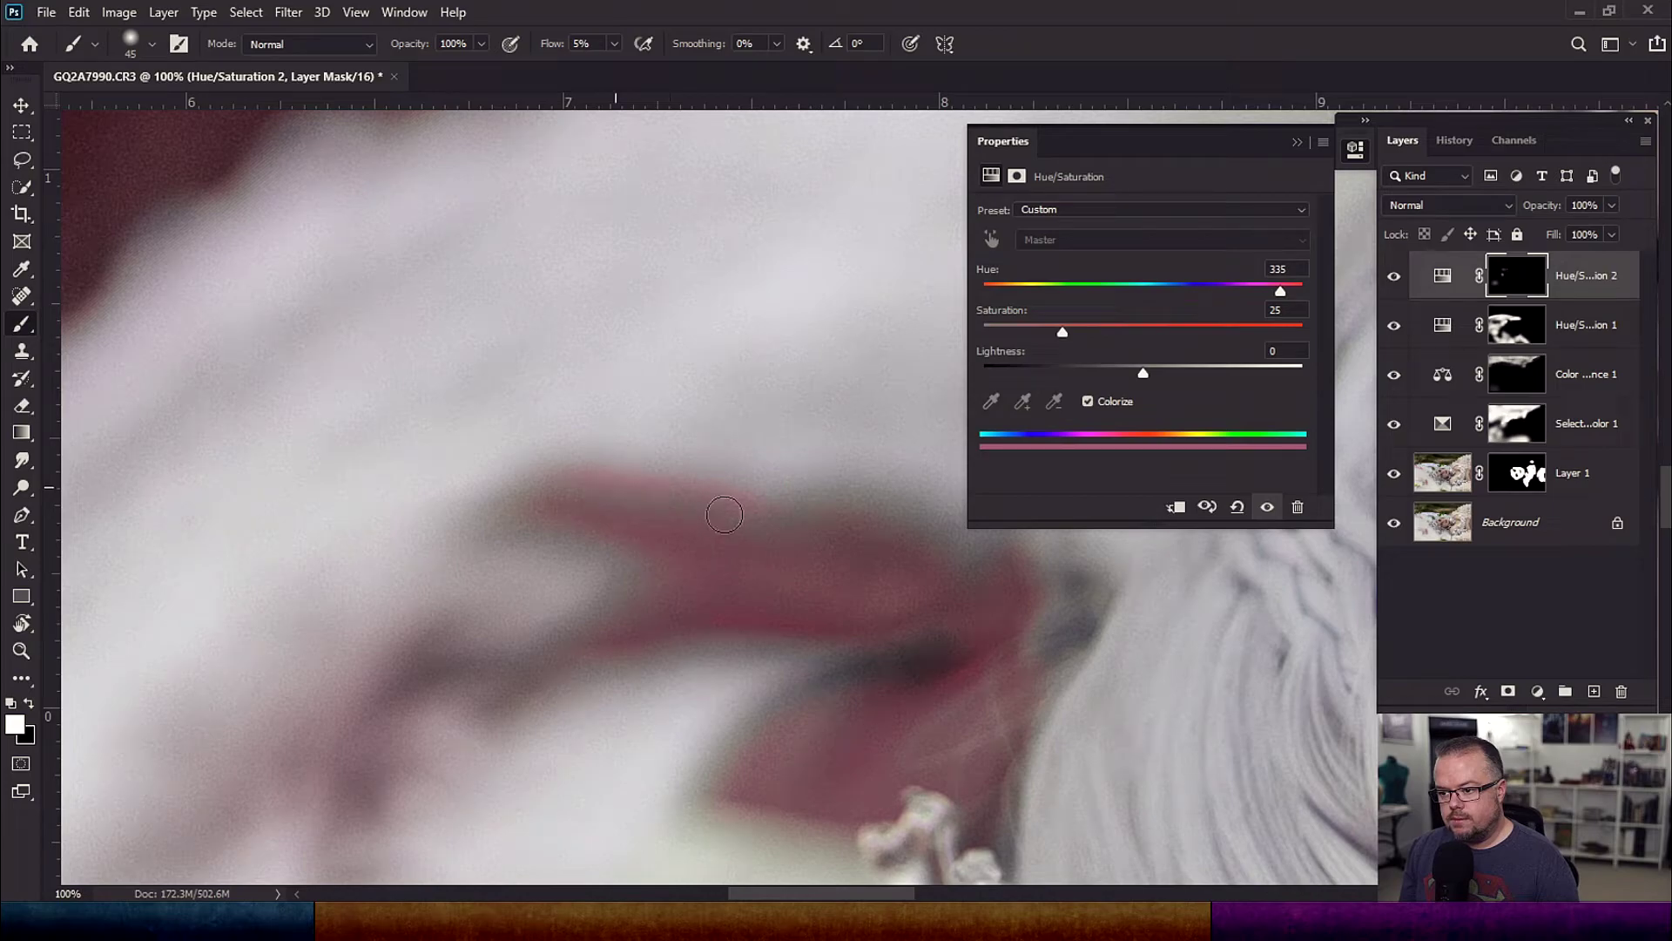
key(bracketleft)
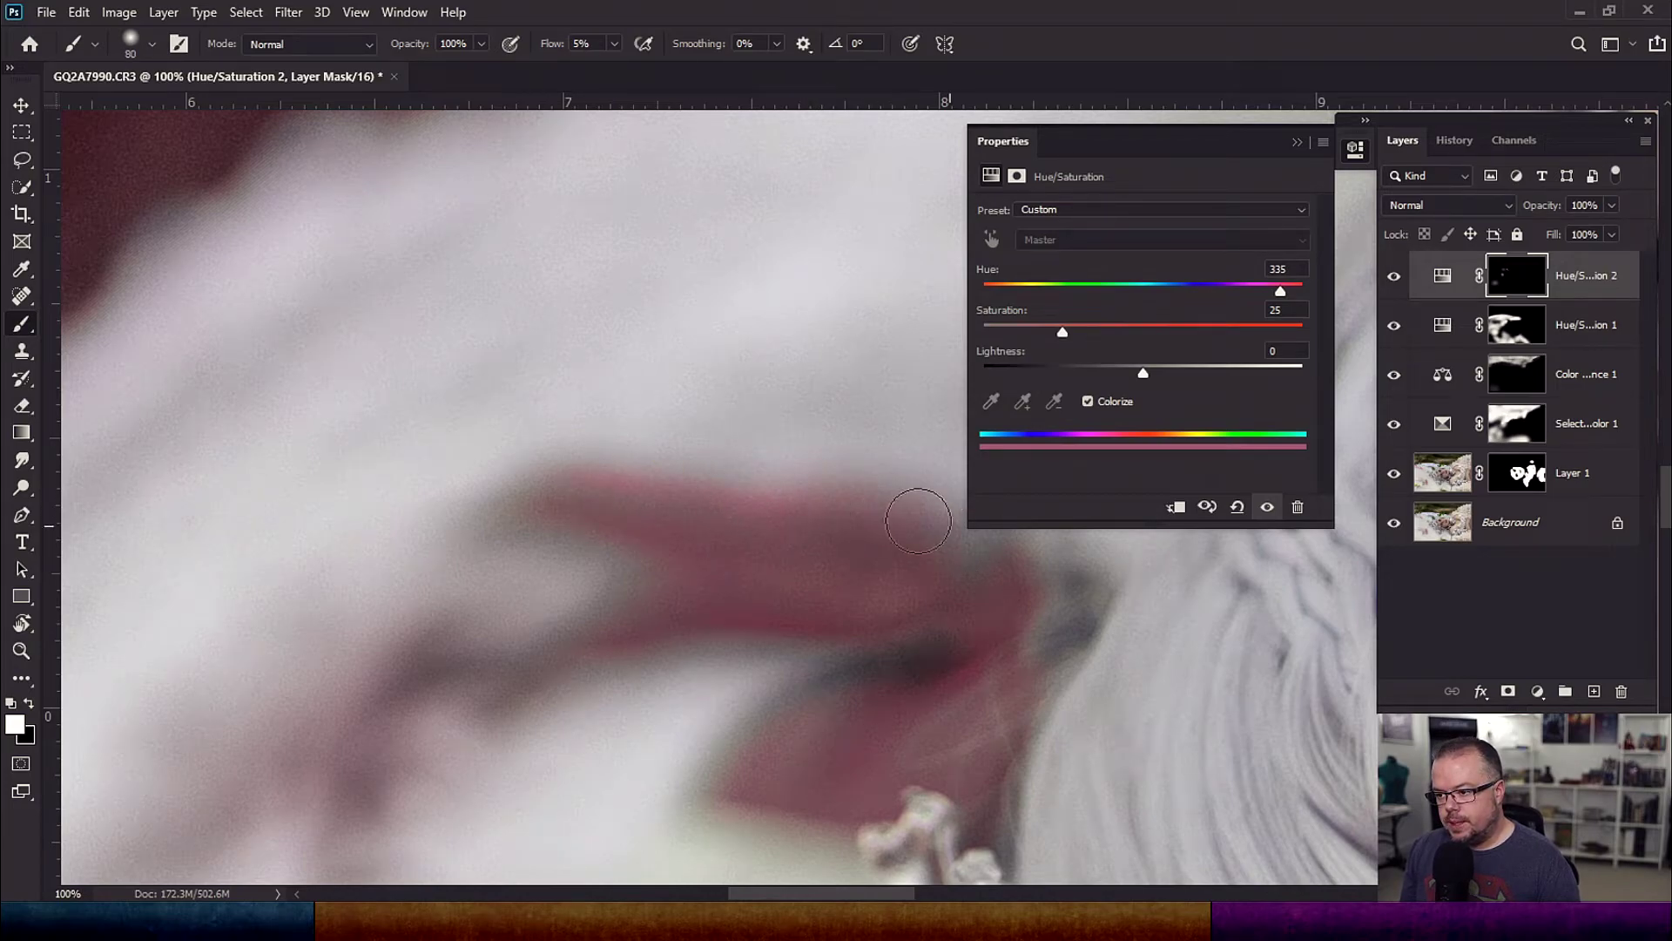
key(bracketleft)
drag(493, 508, 583, 479)
Paint white on the colorize mask along the leaf's lower edges, the smaller leaf beneath it and the grey stem beside the hair
key(bracketleft)
mouse_move(571, 596)
mouse_down()
mouse_move(627, 578)
mouse_move(544, 654)
mouse_move(631, 603)
mouse_move(534, 652)
mouse_move(583, 628)
mouse_move(456, 648)
mouse_move(548, 634)
mouse_move(511, 622)
mouse_move(508, 590)
mouse_move(657, 676)
mouse_up()
key(bracketright)
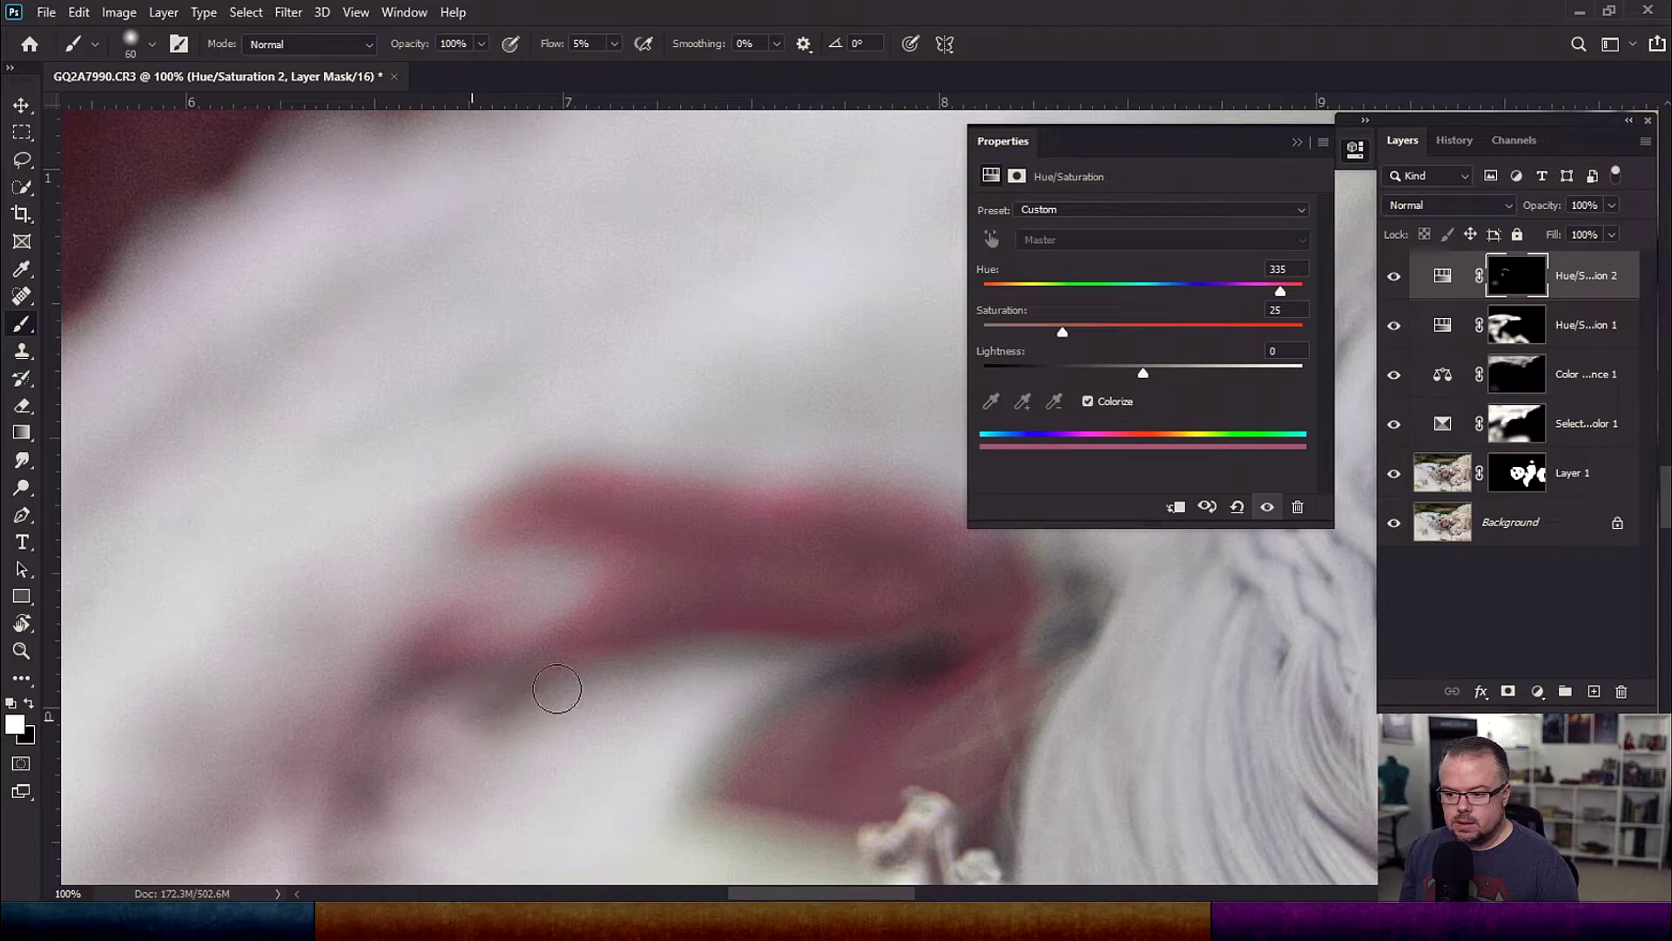
mouse_move(836, 645)
mouse_down()
mouse_move(560, 679)
mouse_move(493, 706)
mouse_up()
drag(944, 635, 631, 655)
key(bracketleft)
key(bracketleft)
drag(738, 755, 795, 694)
key(bracketright)
key(bracketright)
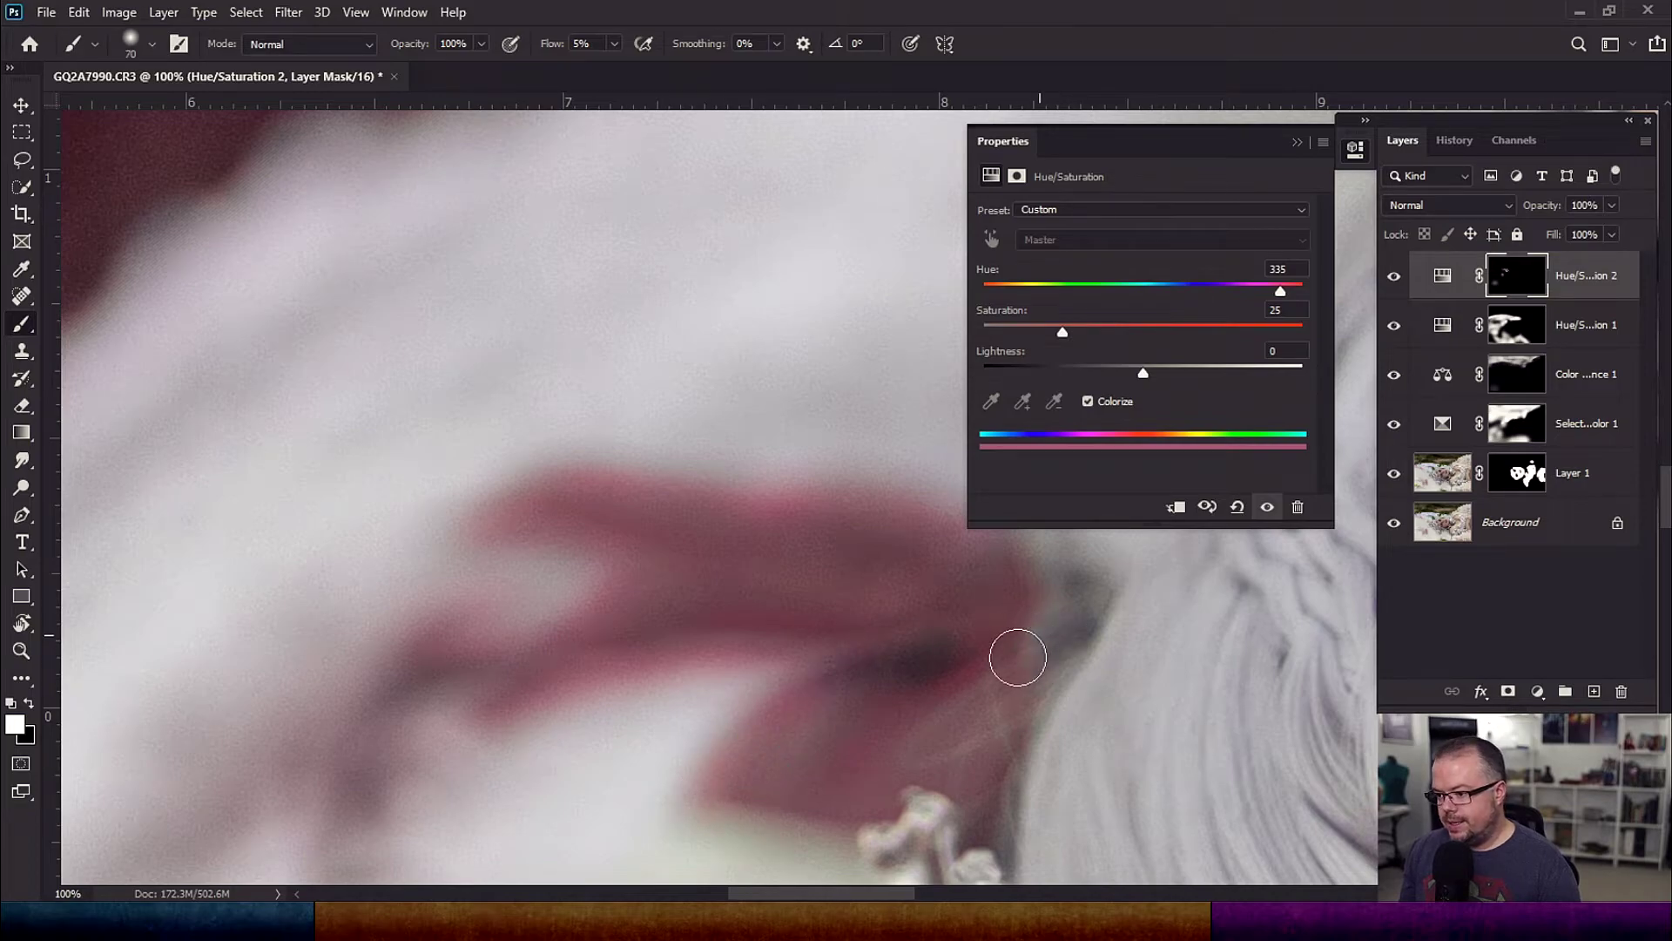
click(1034, 590)
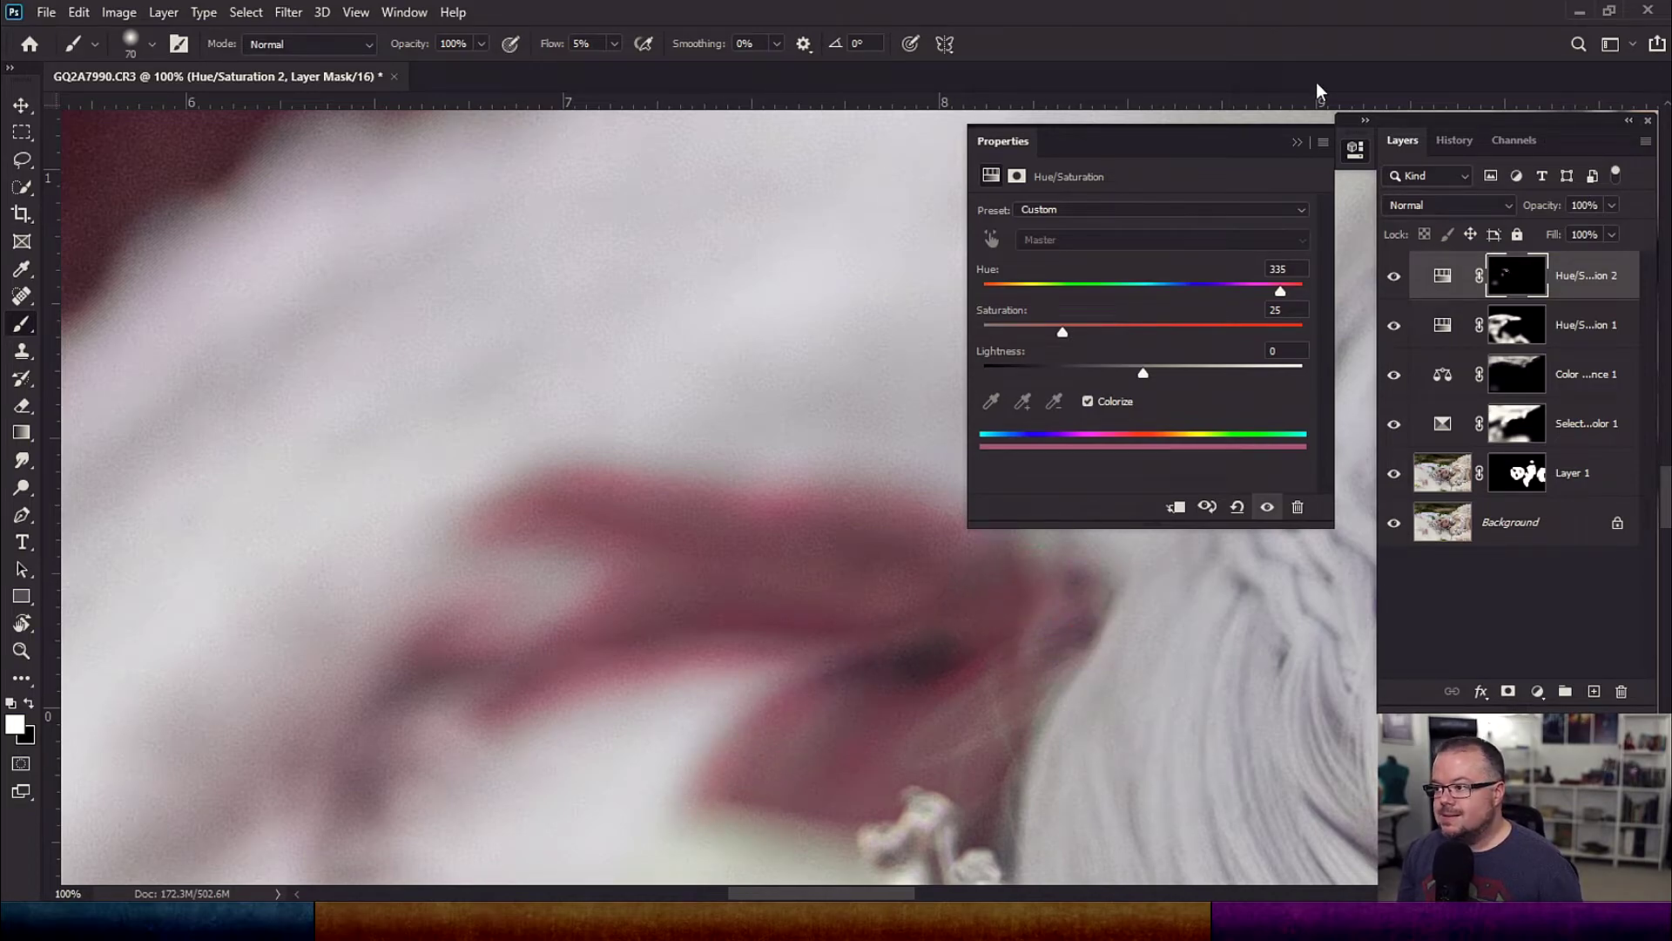
Collapse the adjustment's properties and tint the leaf's faded outer ends and the smaller leaf's edge near the tiara pink on the mask
click(1297, 144)
drag(860, 570, 903, 560)
click(474, 534)
drag(543, 643, 817, 399)
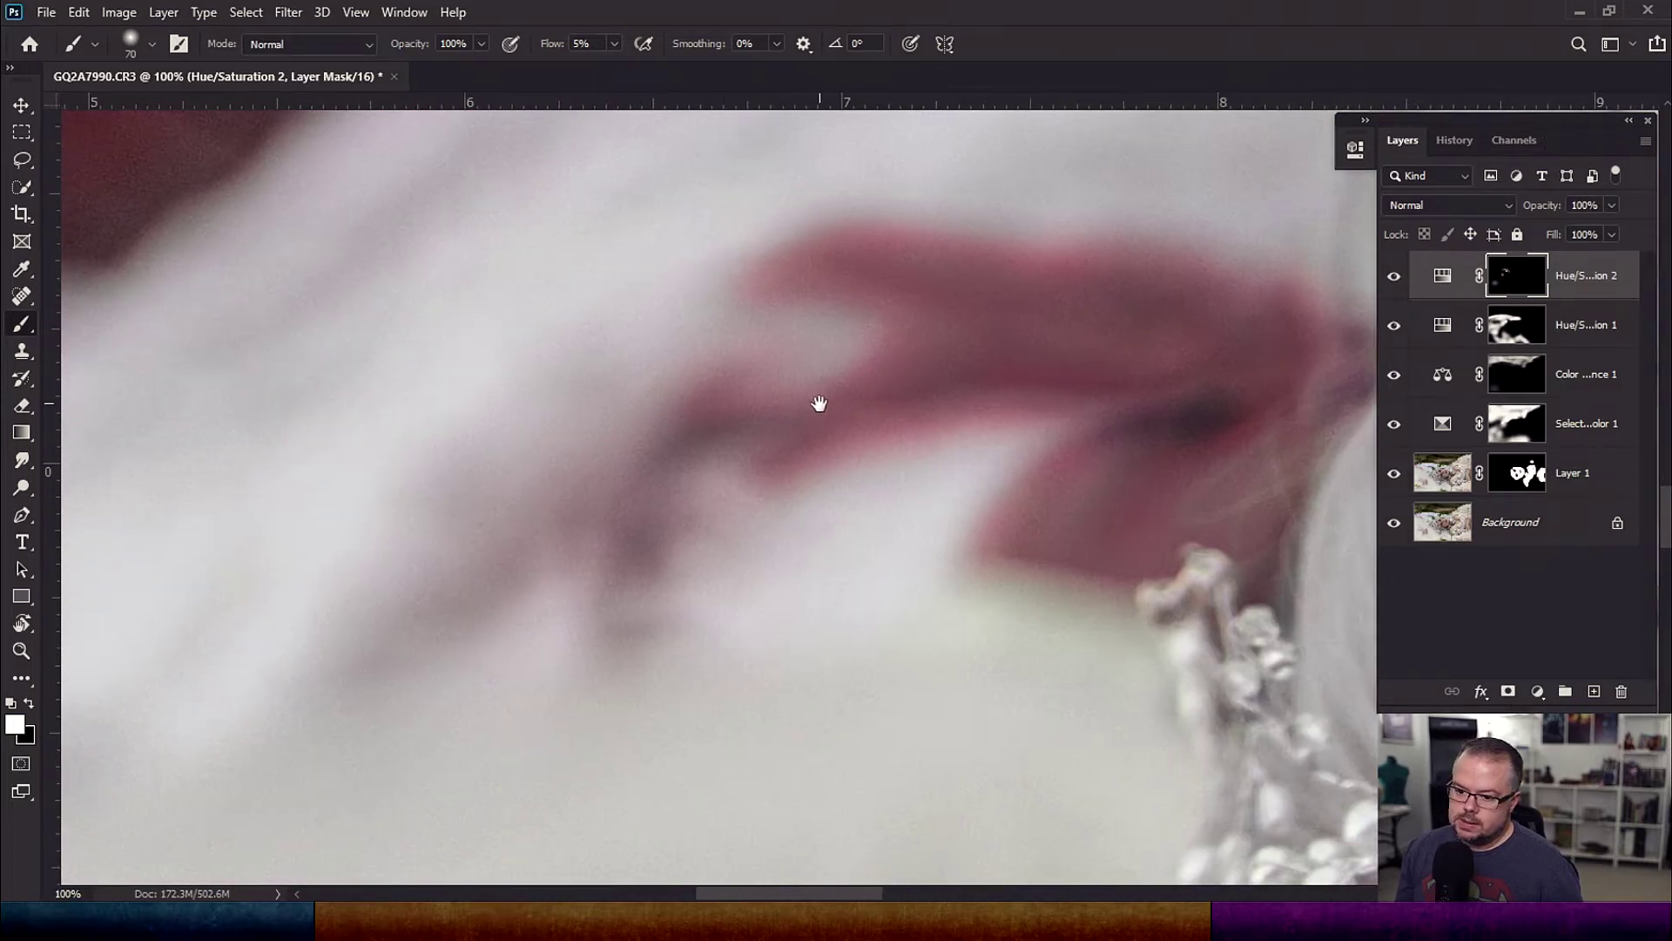
mouse_move(384, 631)
mouse_down()
mouse_move(470, 586)
mouse_move(604, 604)
mouse_move(639, 522)
mouse_move(470, 511)
mouse_move(571, 396)
mouse_move(645, 598)
mouse_move(544, 547)
mouse_move(784, 366)
mouse_move(990, 583)
mouse_up()
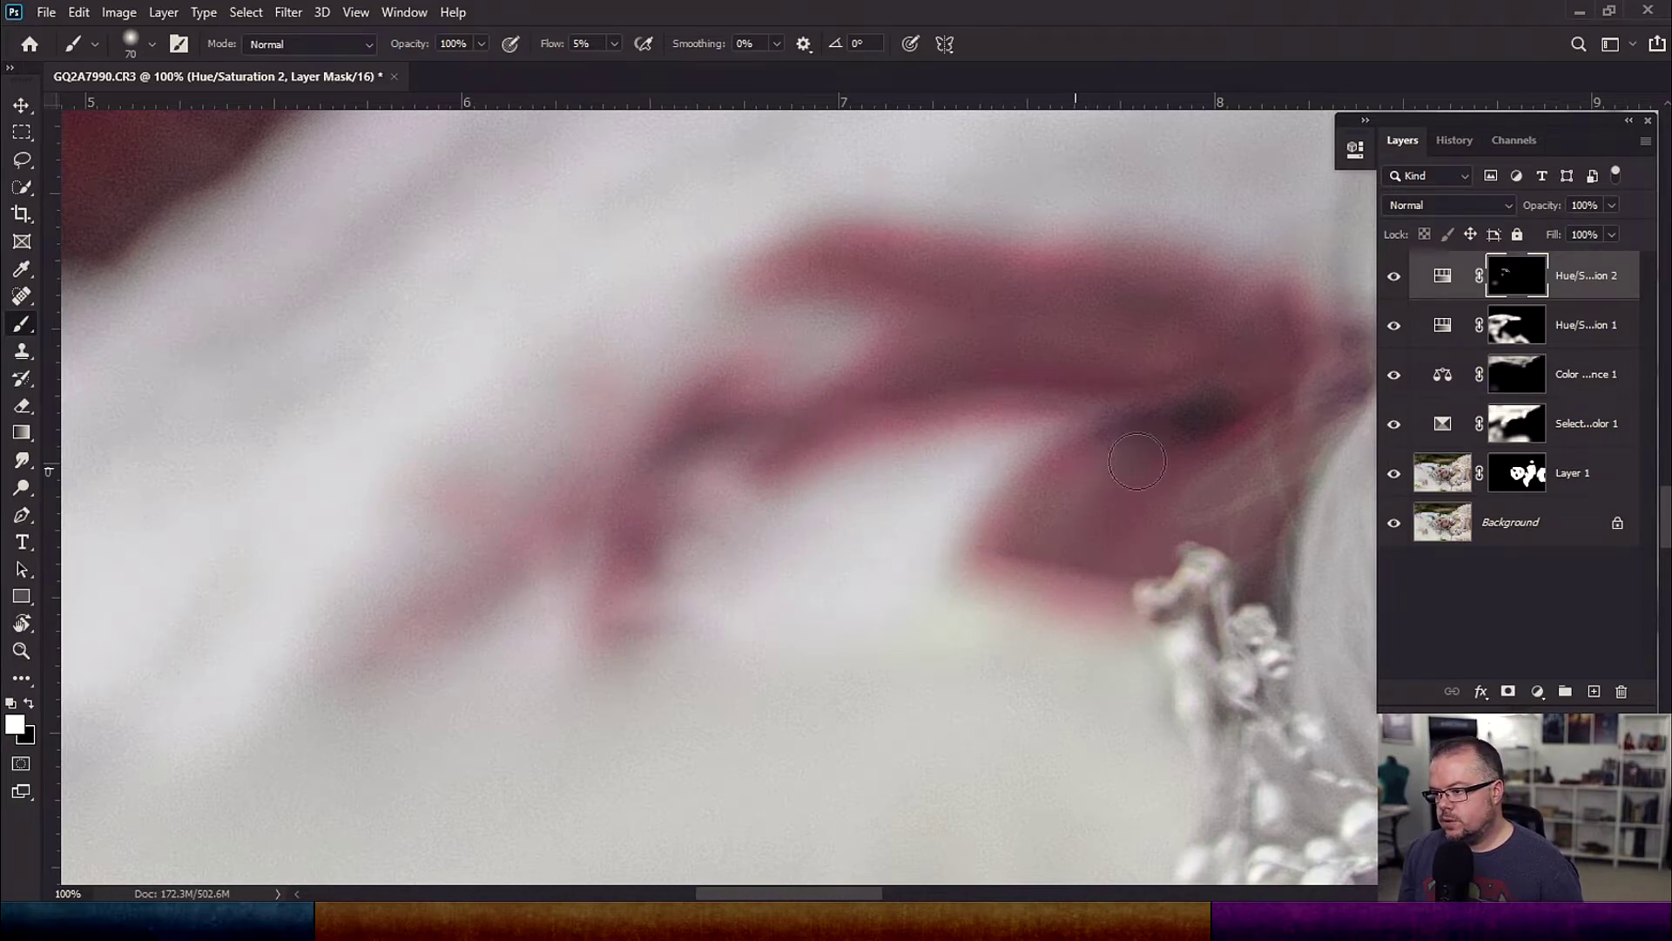
drag(1141, 583, 1271, 573)
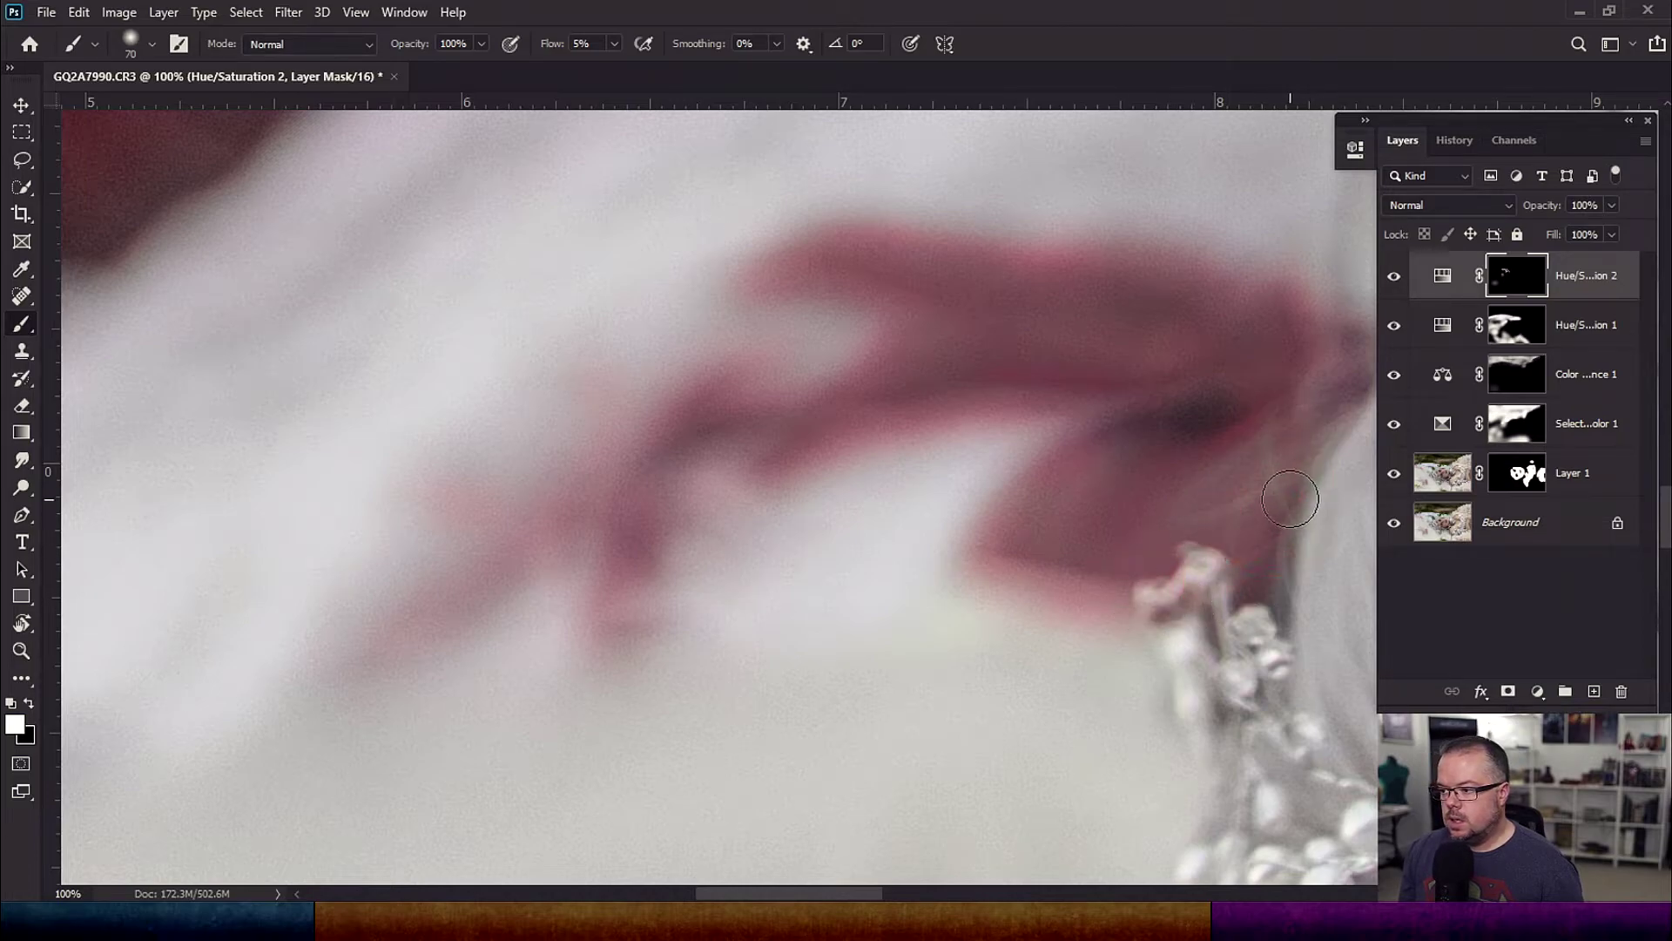
Paint white on the colorize mask over the leaf base where it meets the hair, adjusting the brush size for the narrow edge
drag(1138, 514, 814, 694)
key(bracketleft)
key(bracketleft)
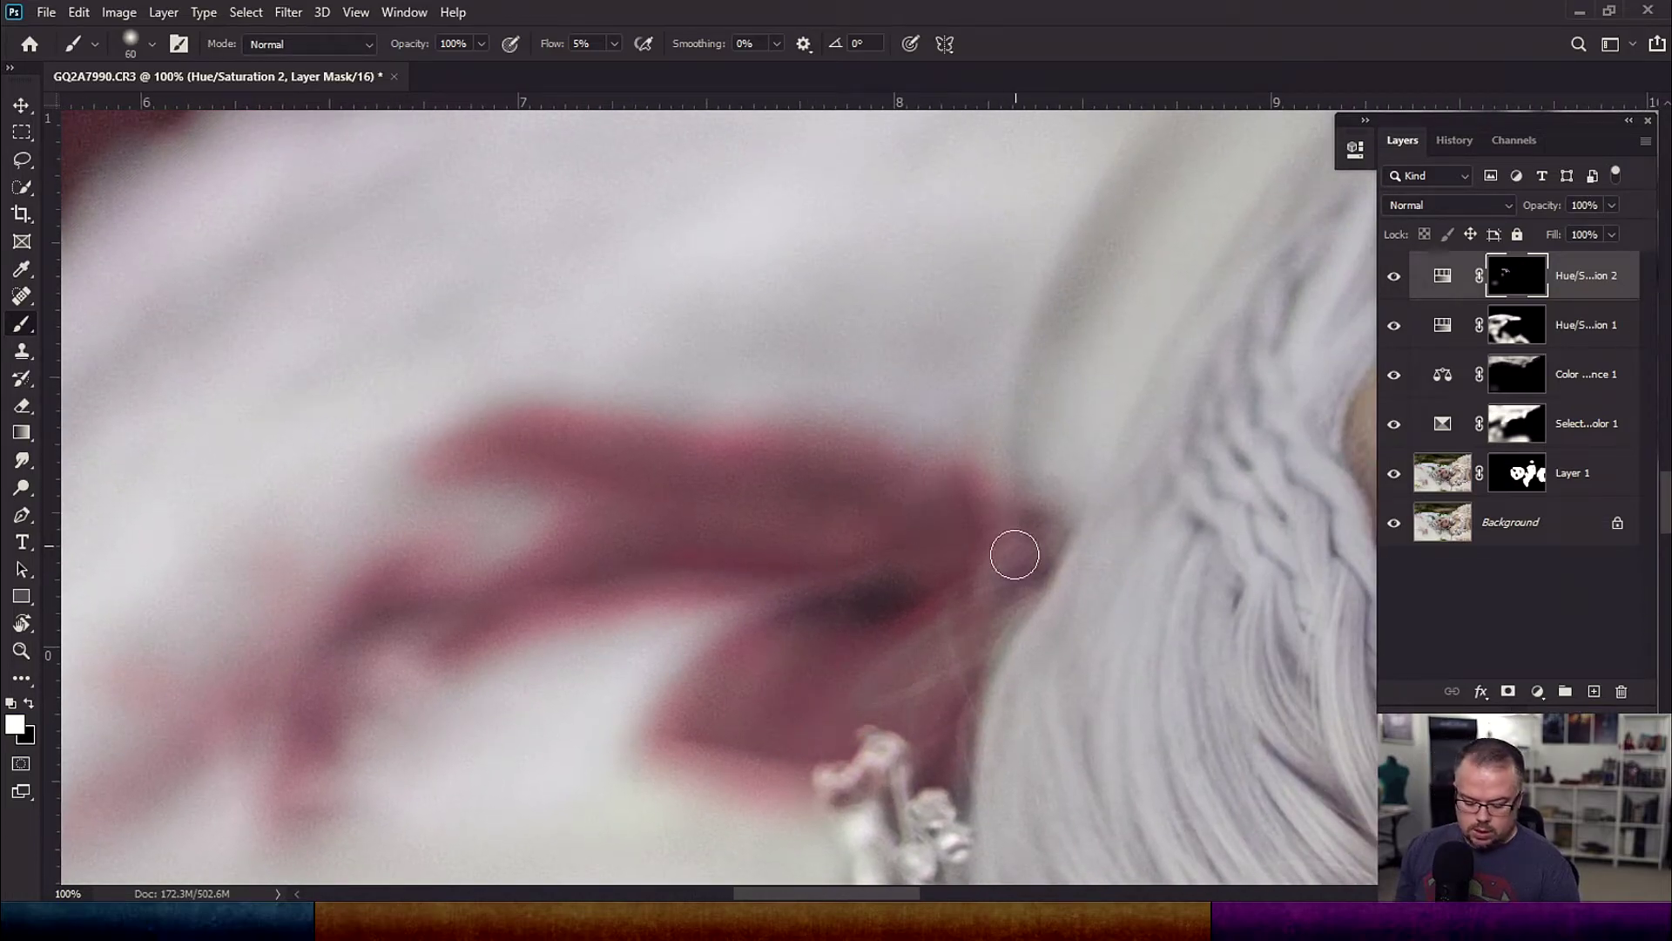
click(992, 568)
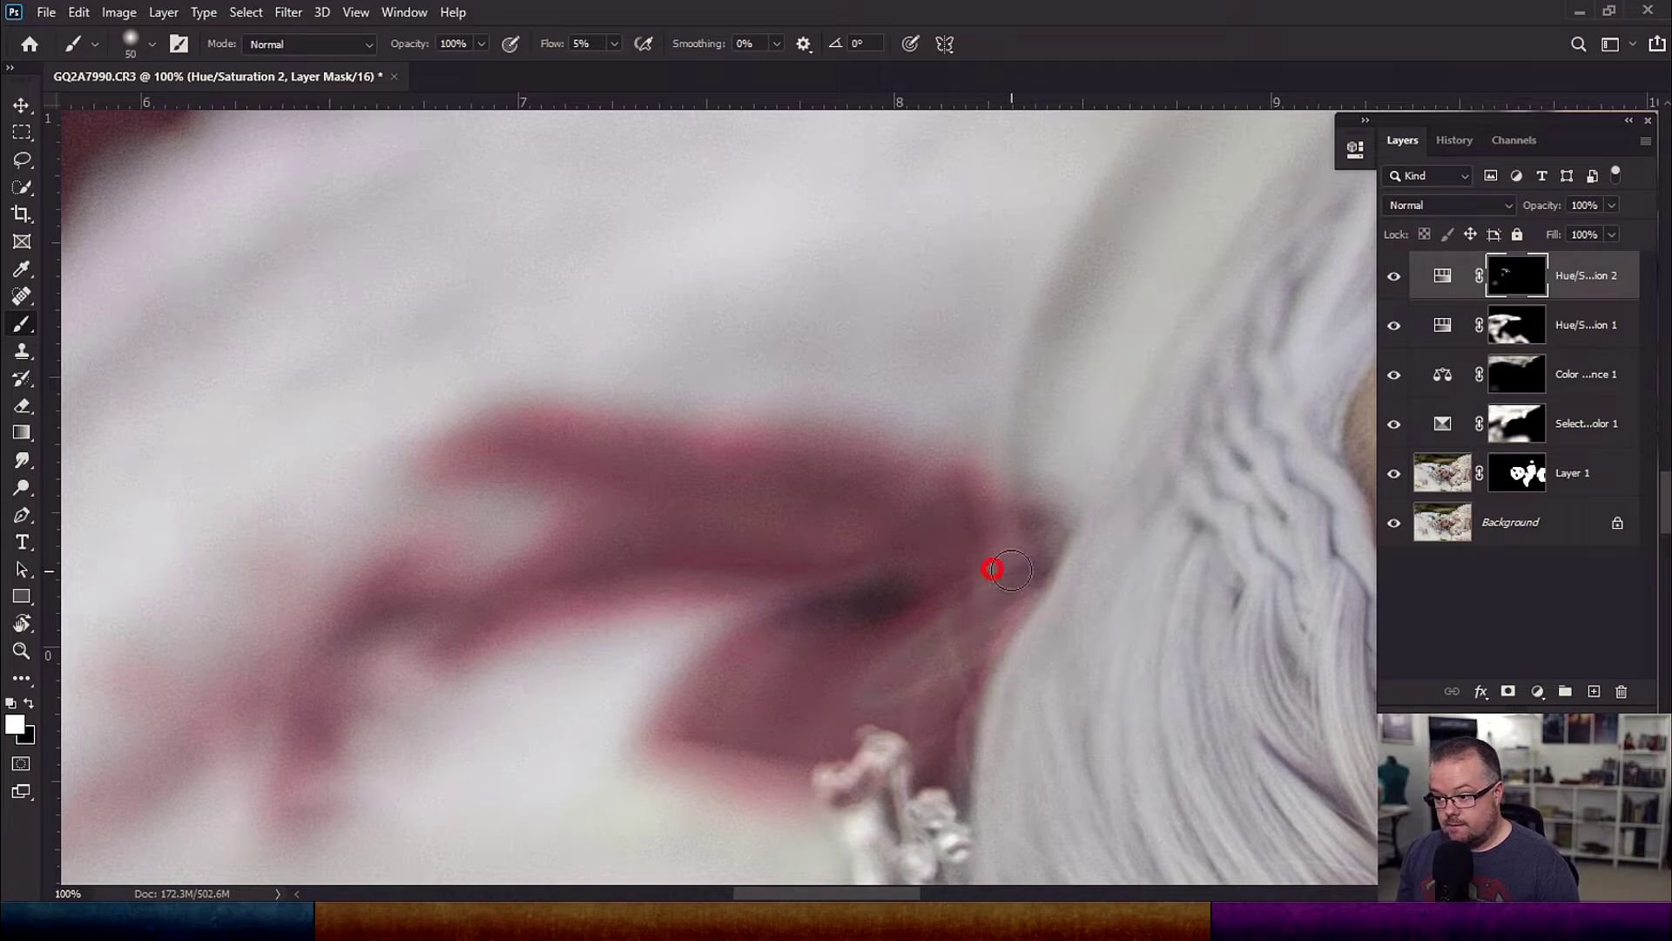
key(bracketright)
key(bracketright)
key(bracketright)
mouse_move(1053, 528)
mouse_down()
mouse_move(877, 661)
mouse_move(649, 694)
mouse_up()
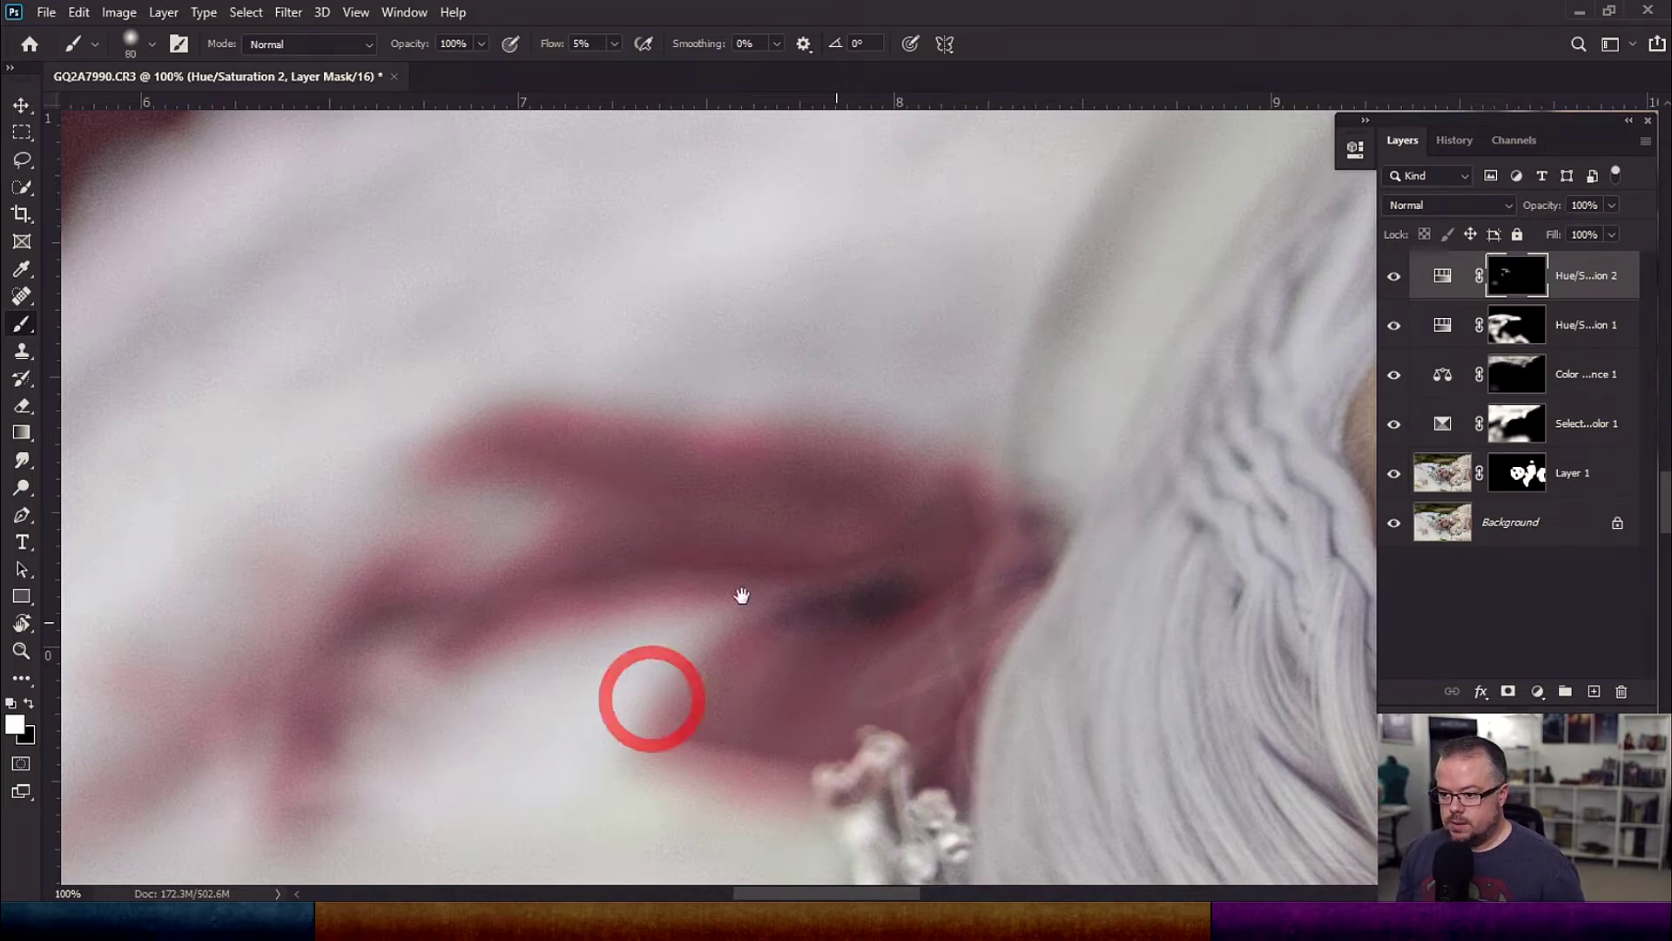
drag(621, 487, 1081, 498)
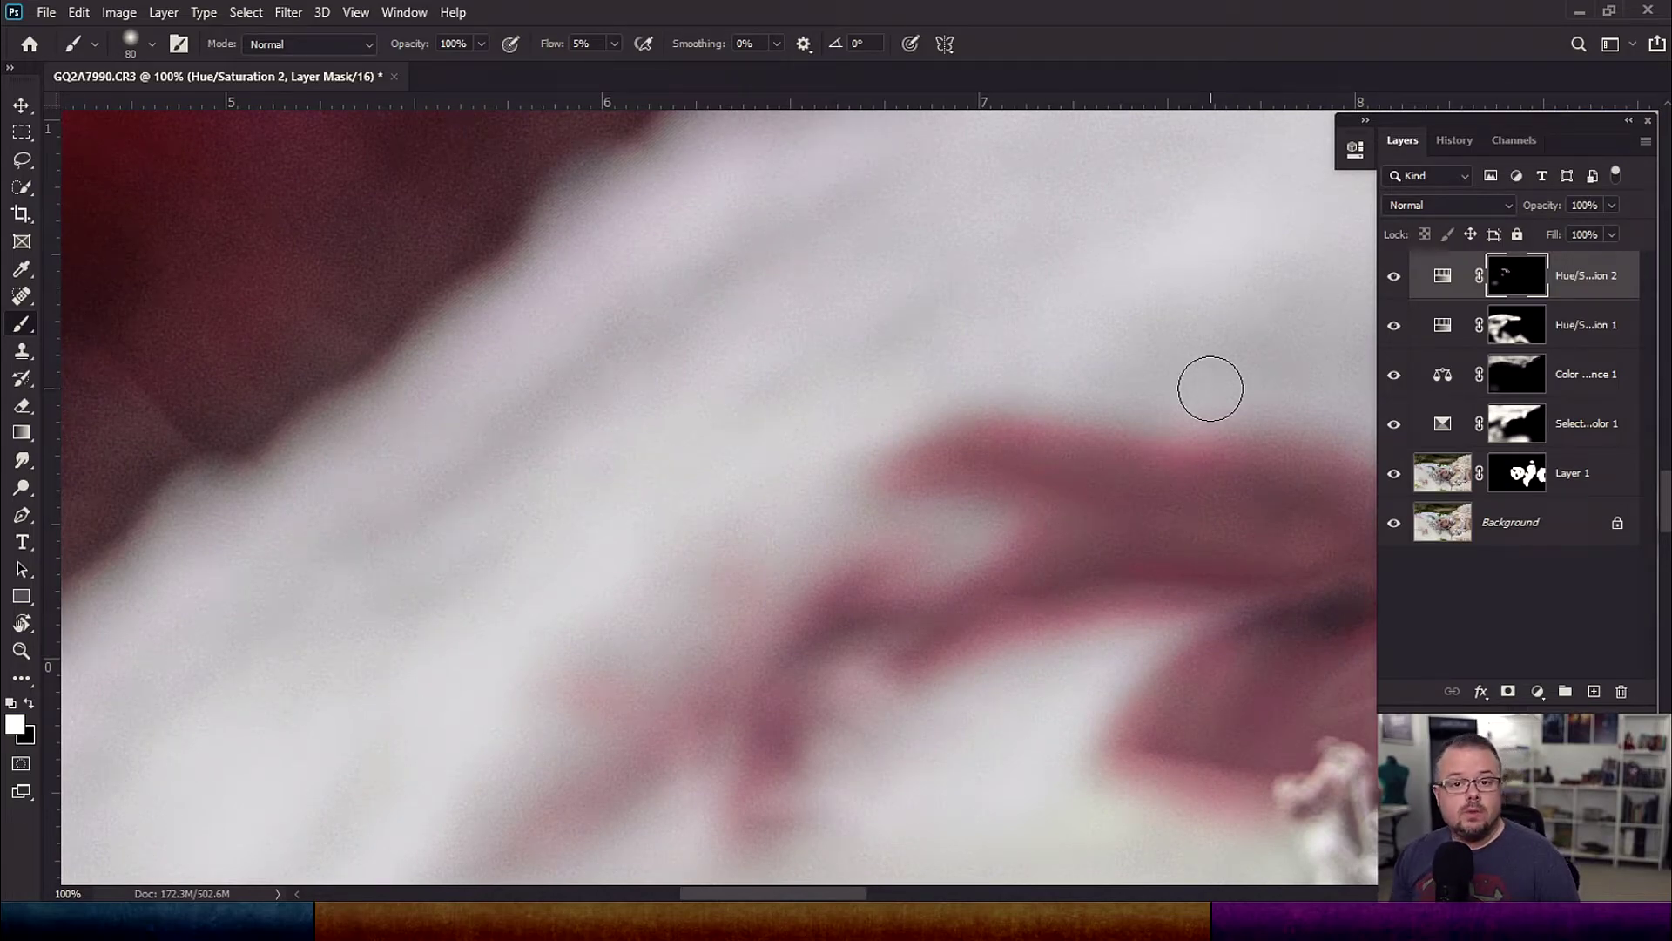
scroll(1211, 388, down, 10)
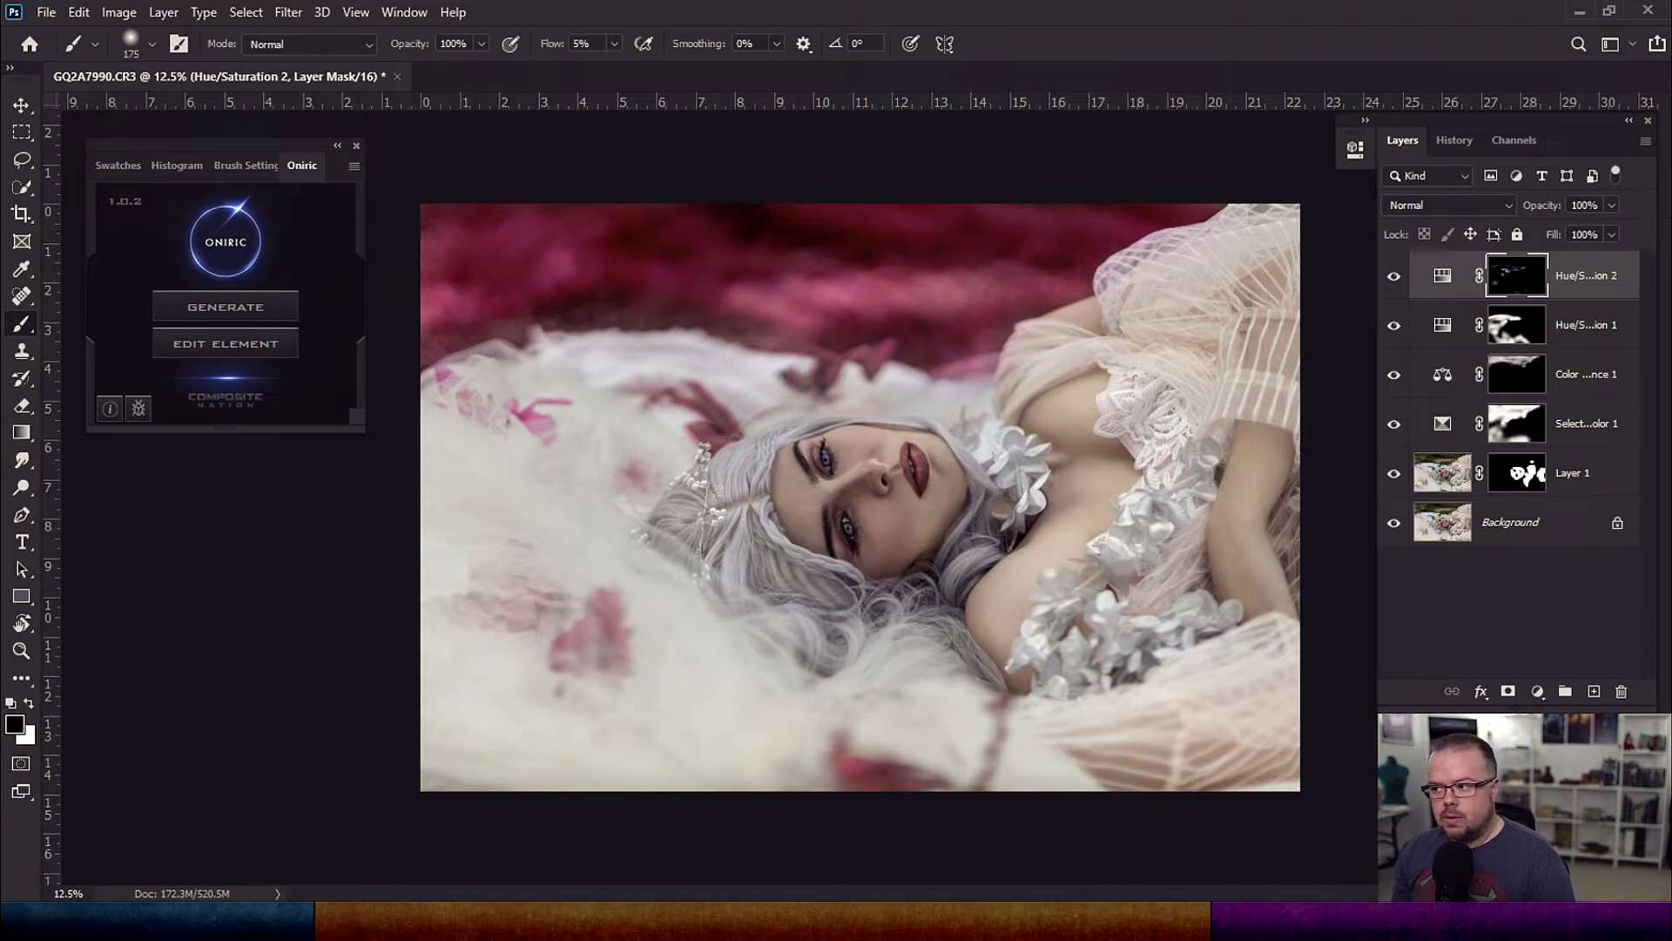
Compare the edit with the Background layer alone and stamp all visible layers into a new layer at the top
alt+click(1394, 523)
alt+click(1393, 523)
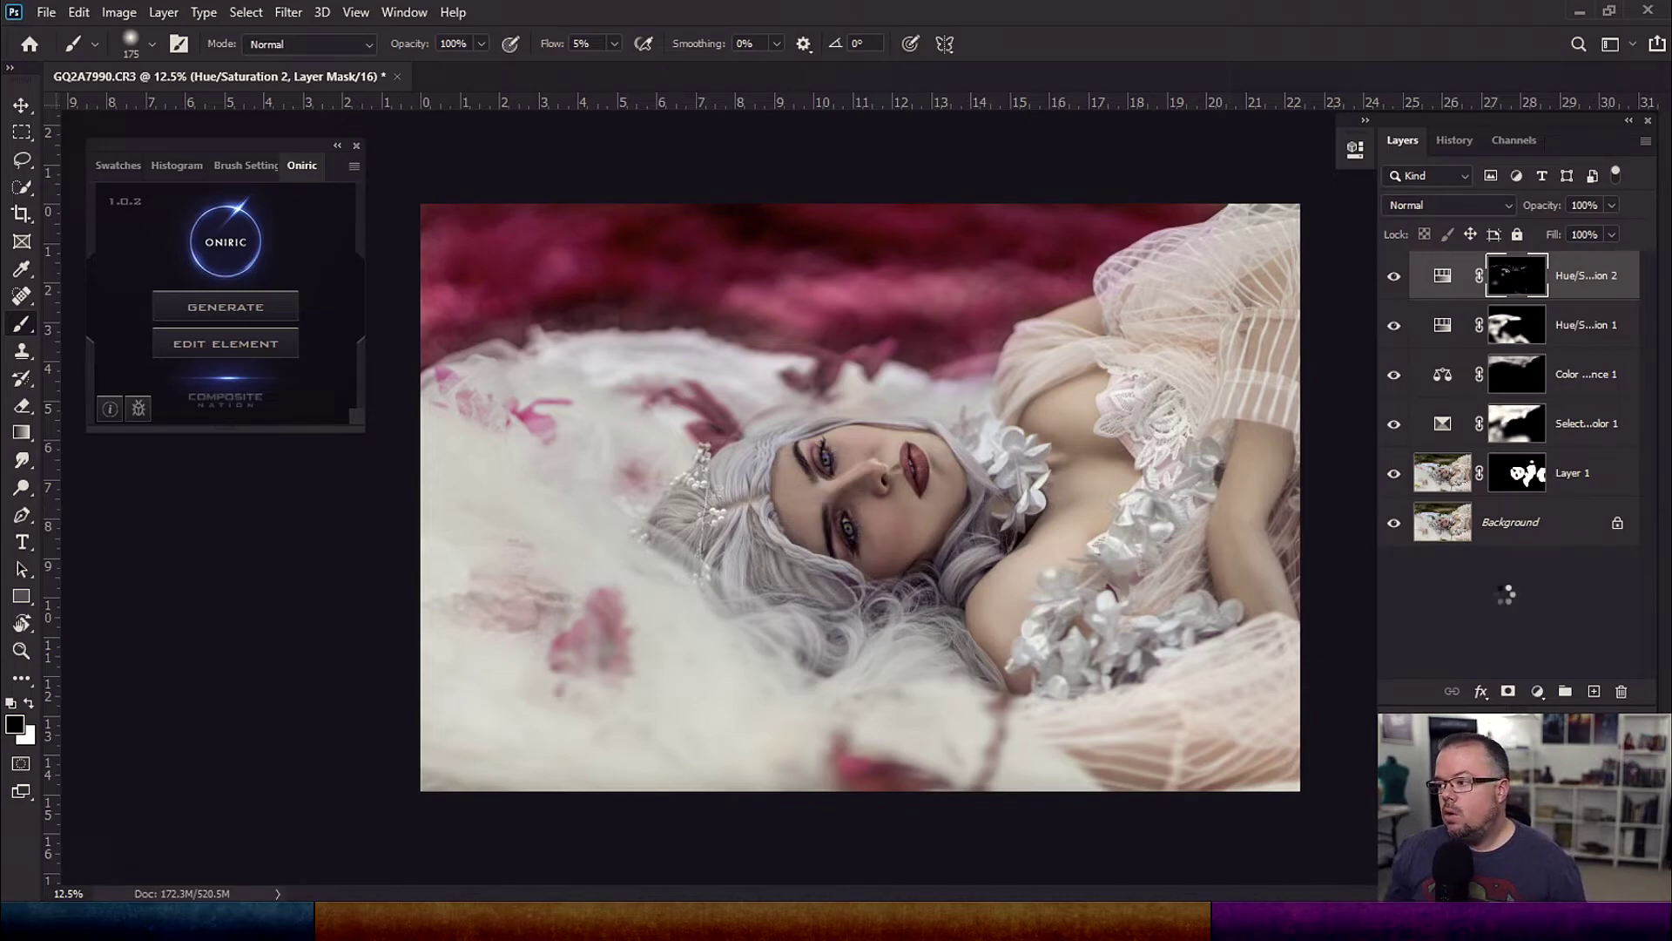
key(ctrl+shift+alt+n)
key(ctrl+shift+alt+e)
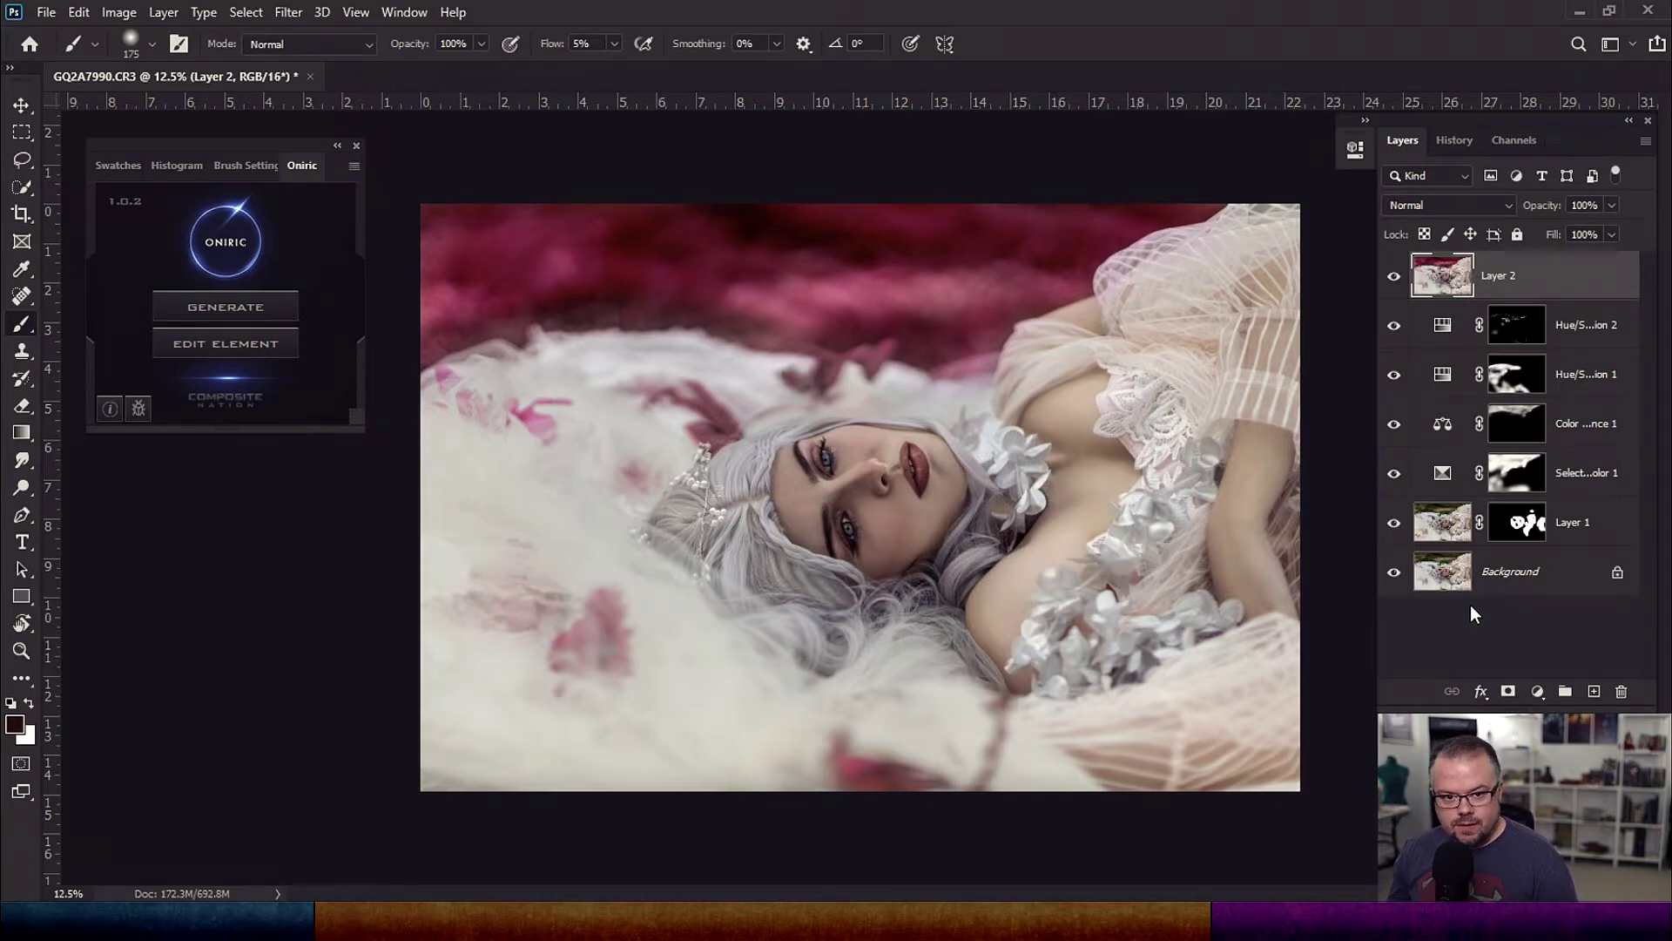
Duplicate the stamped layer into a new document and merge it there into a Background layer
right_click(1555, 291)
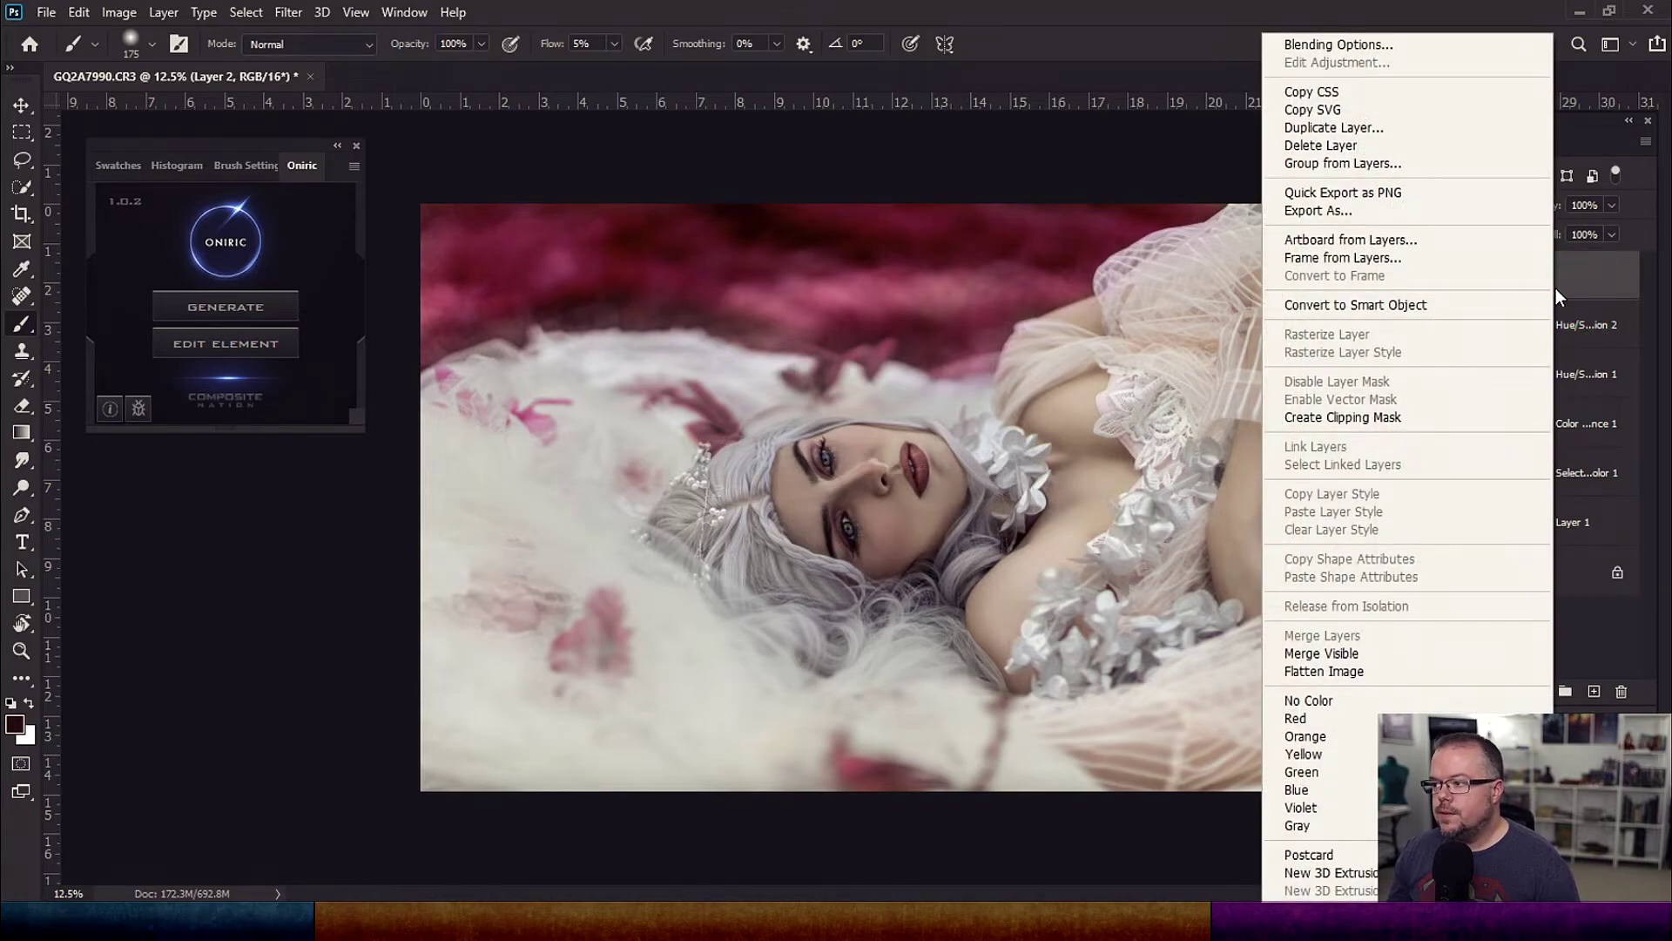
click(1366, 129)
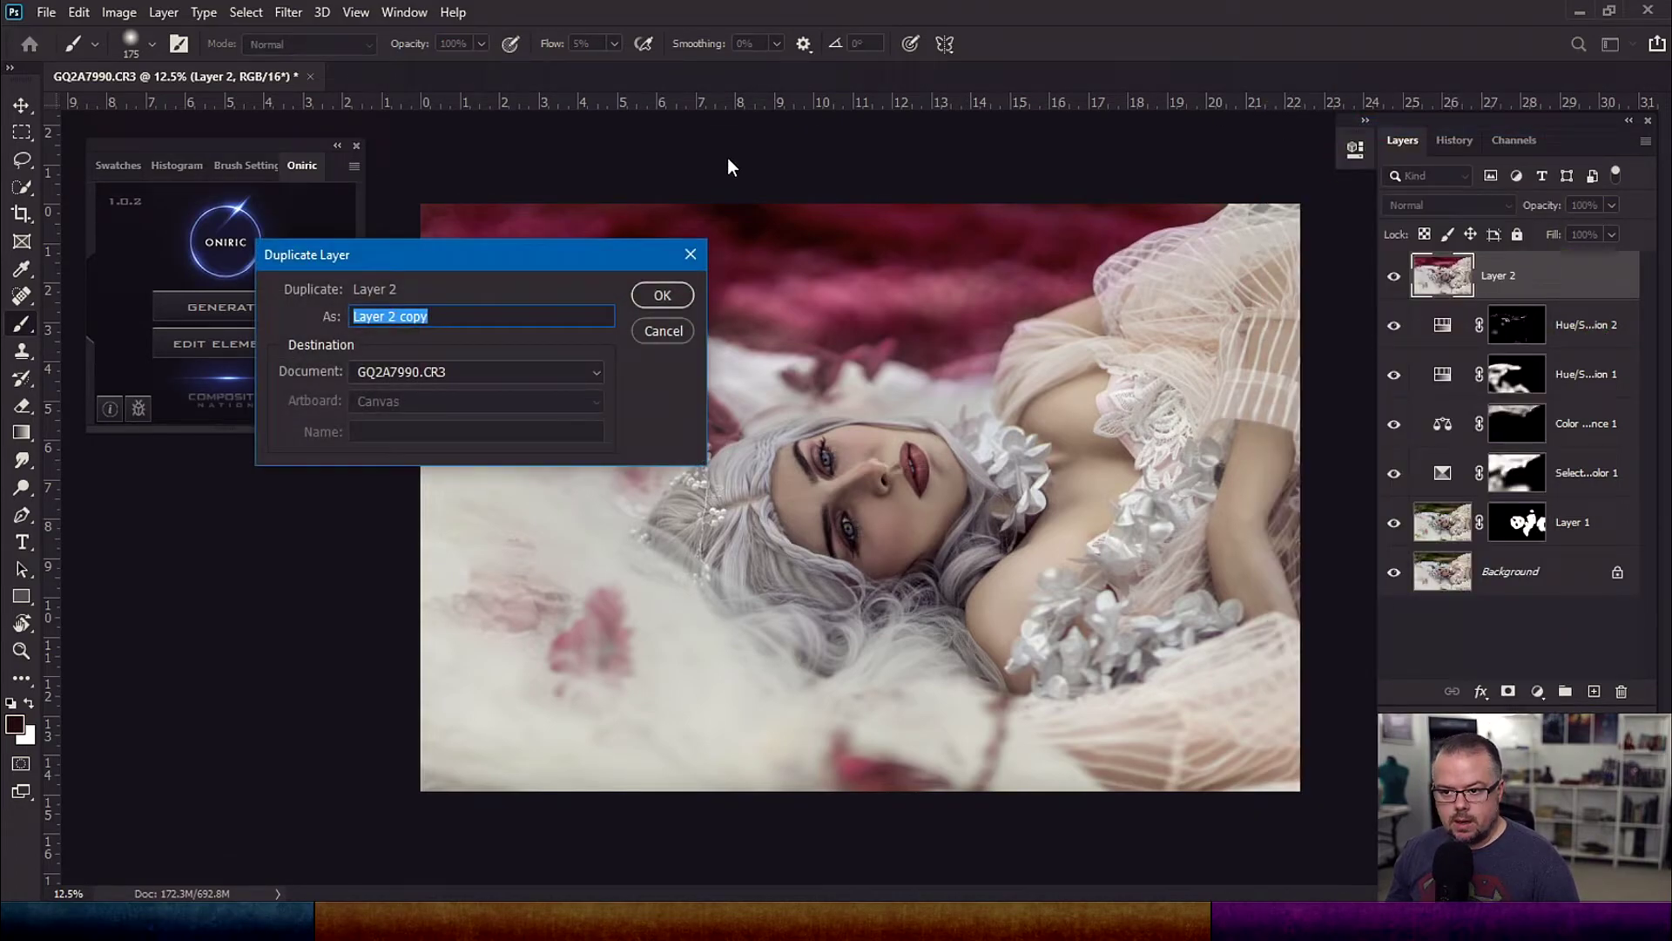
click(502, 372)
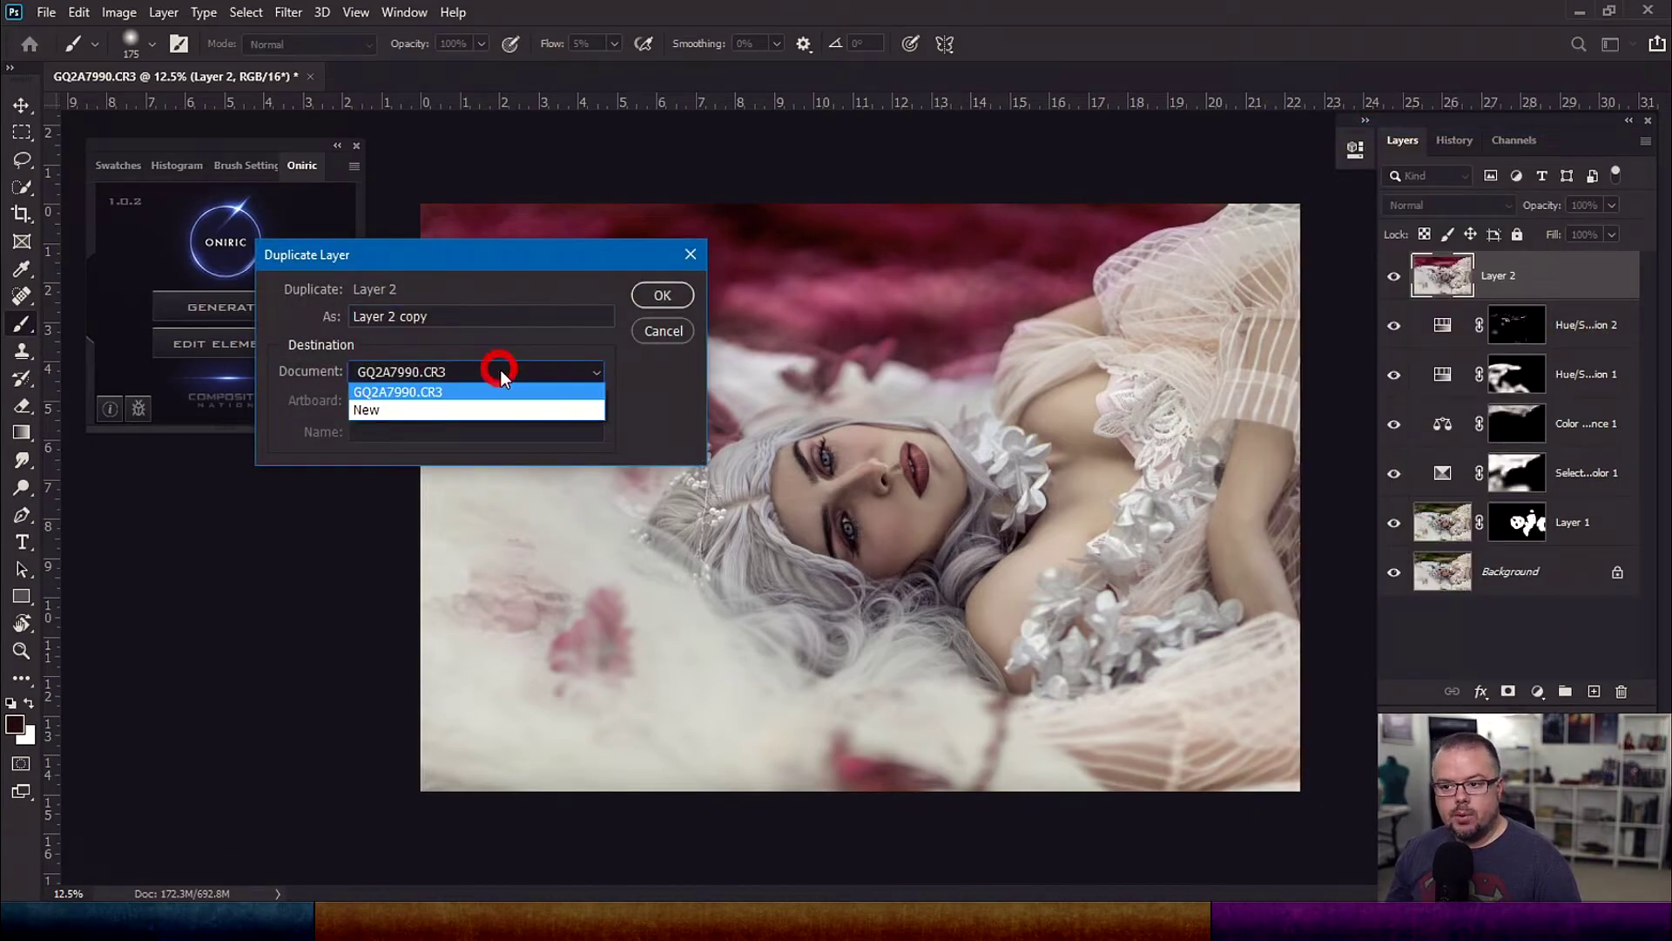
click(453, 406)
click(644, 295)
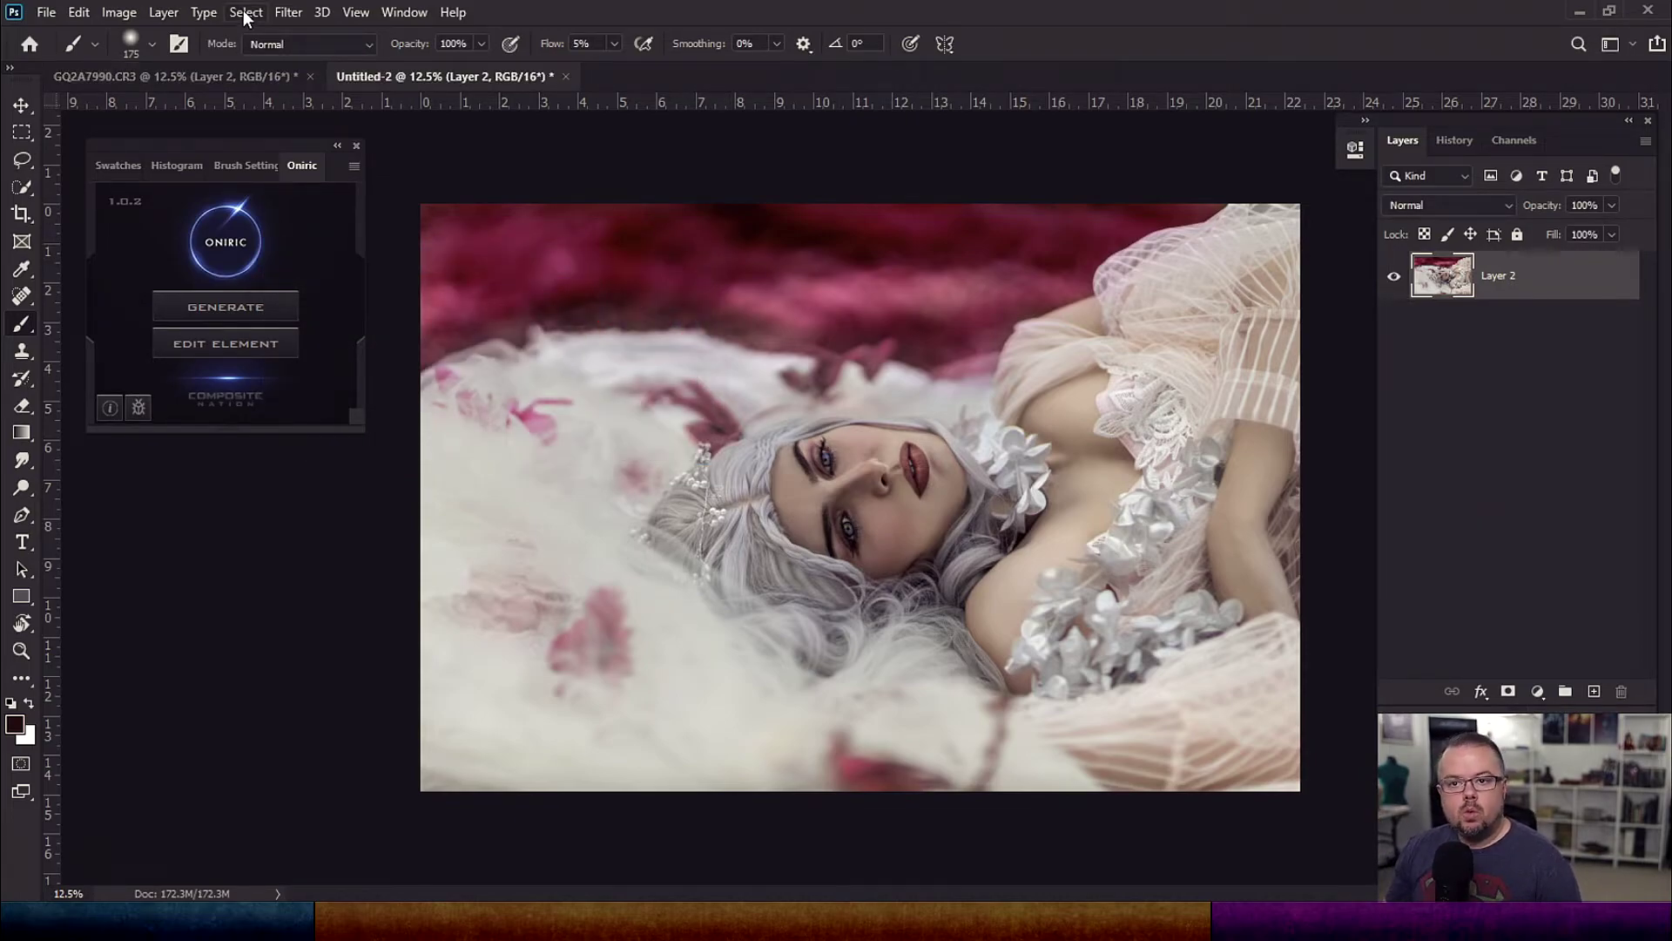
click(213, 69)
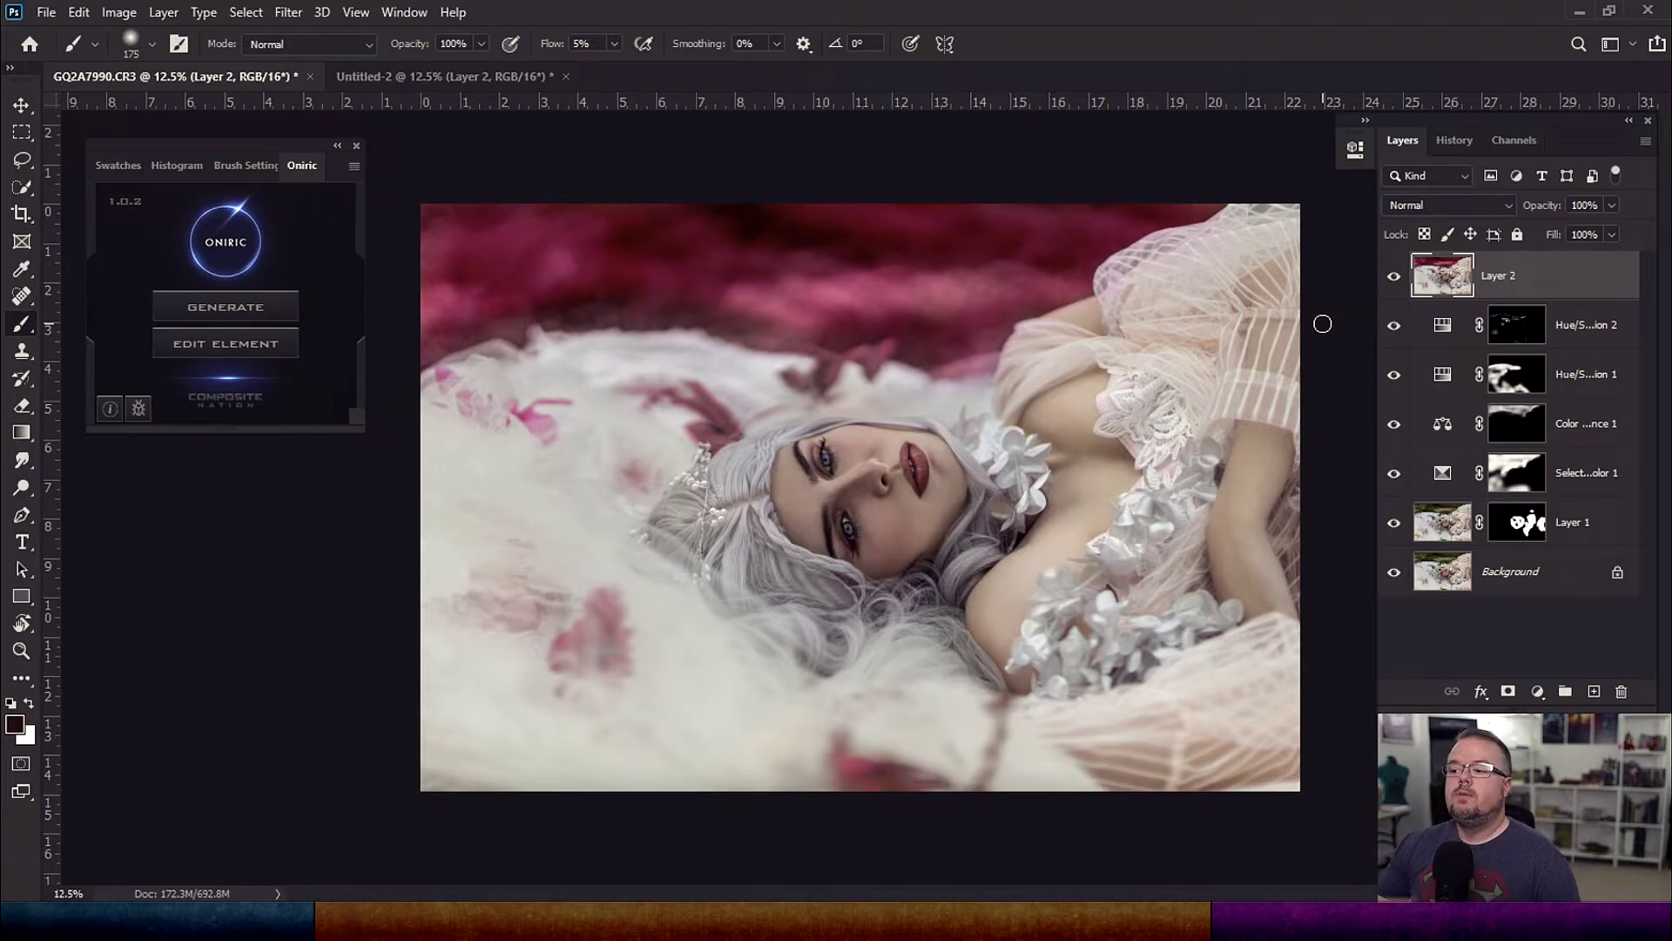
click(369, 78)
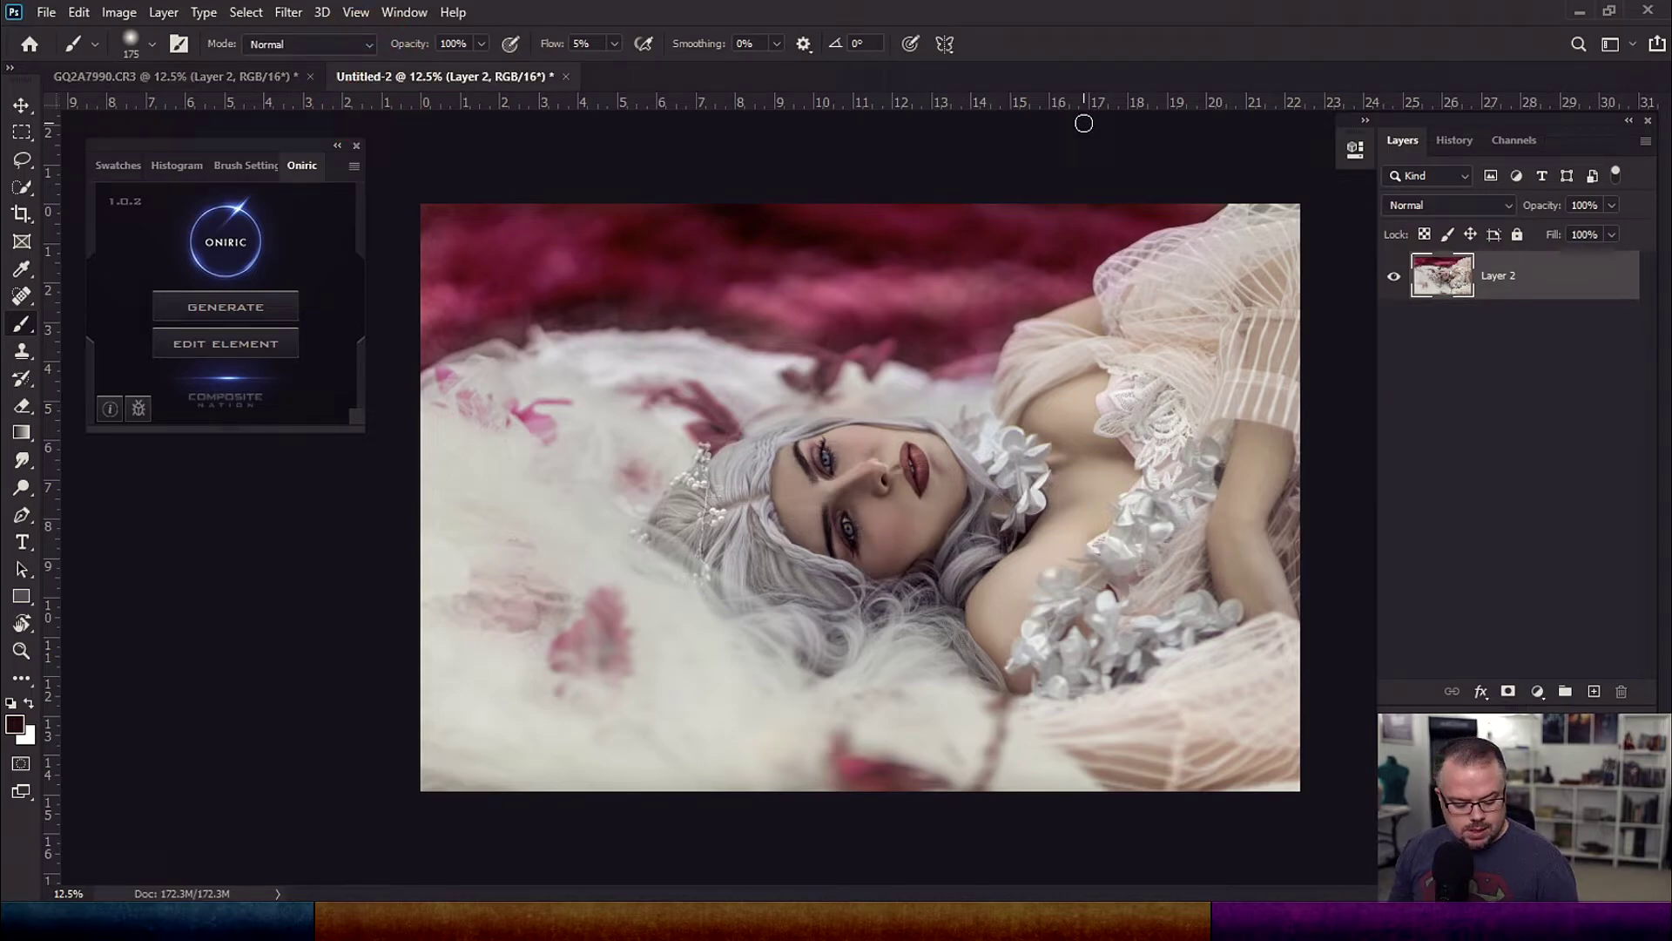
key(ctrl+shift+e)
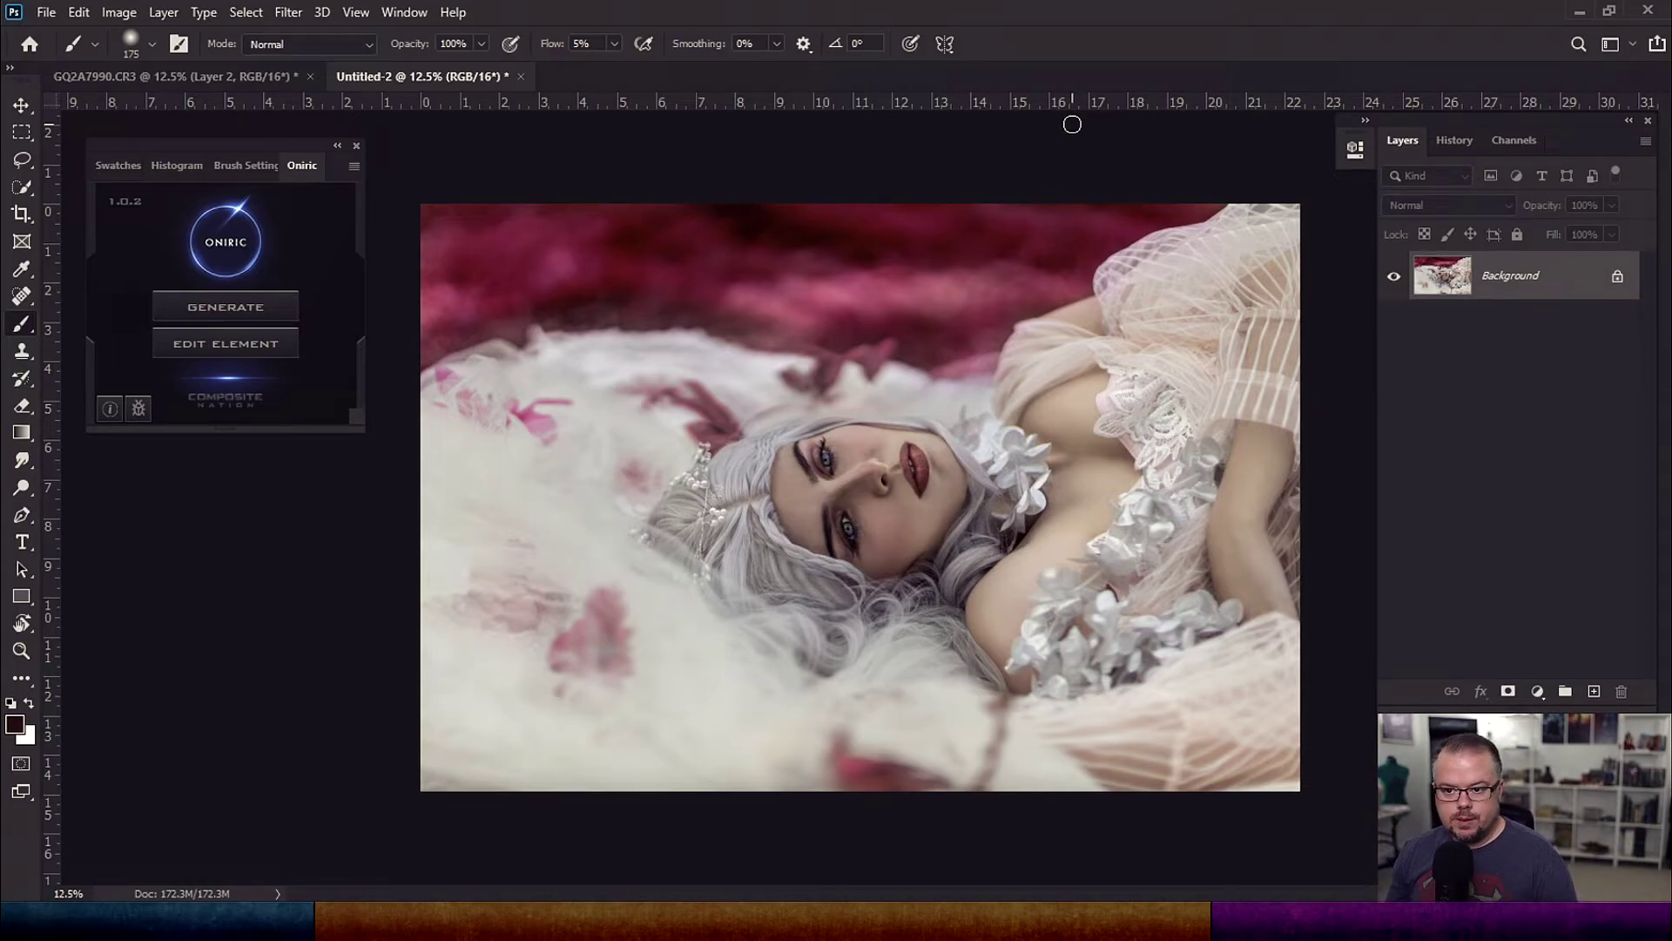
Generate a Bloom glow with Oniric and set its threshold to 0.5 while checking the affected areas in X-ray view
click(231, 308)
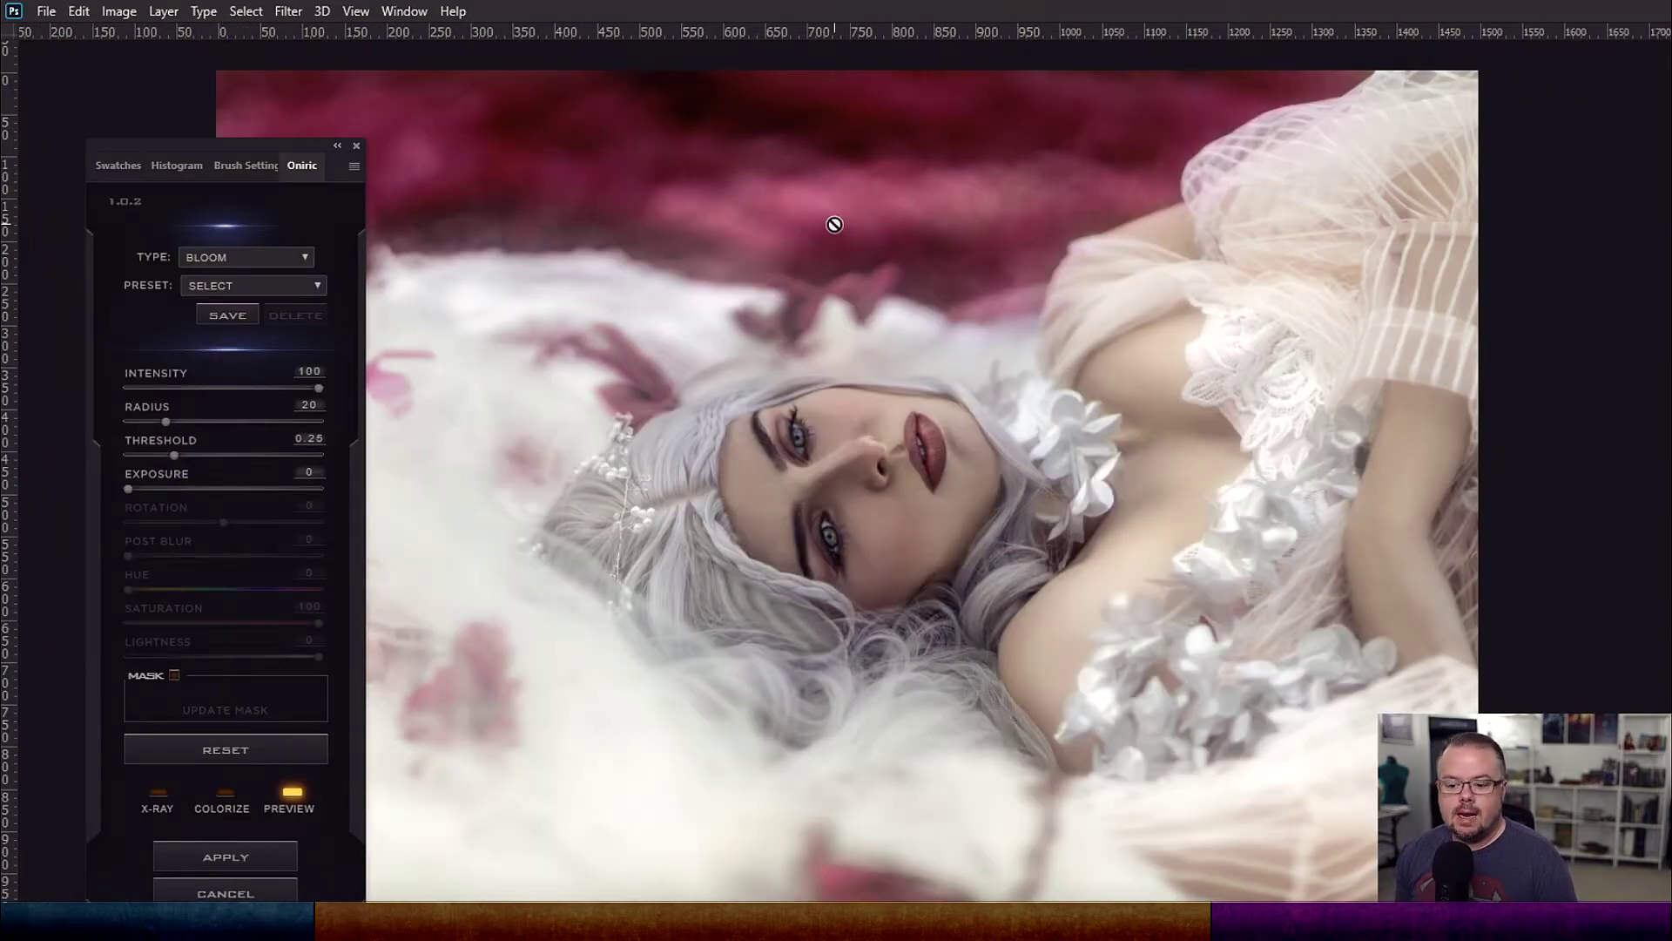
drag(241, 143, 225, 72)
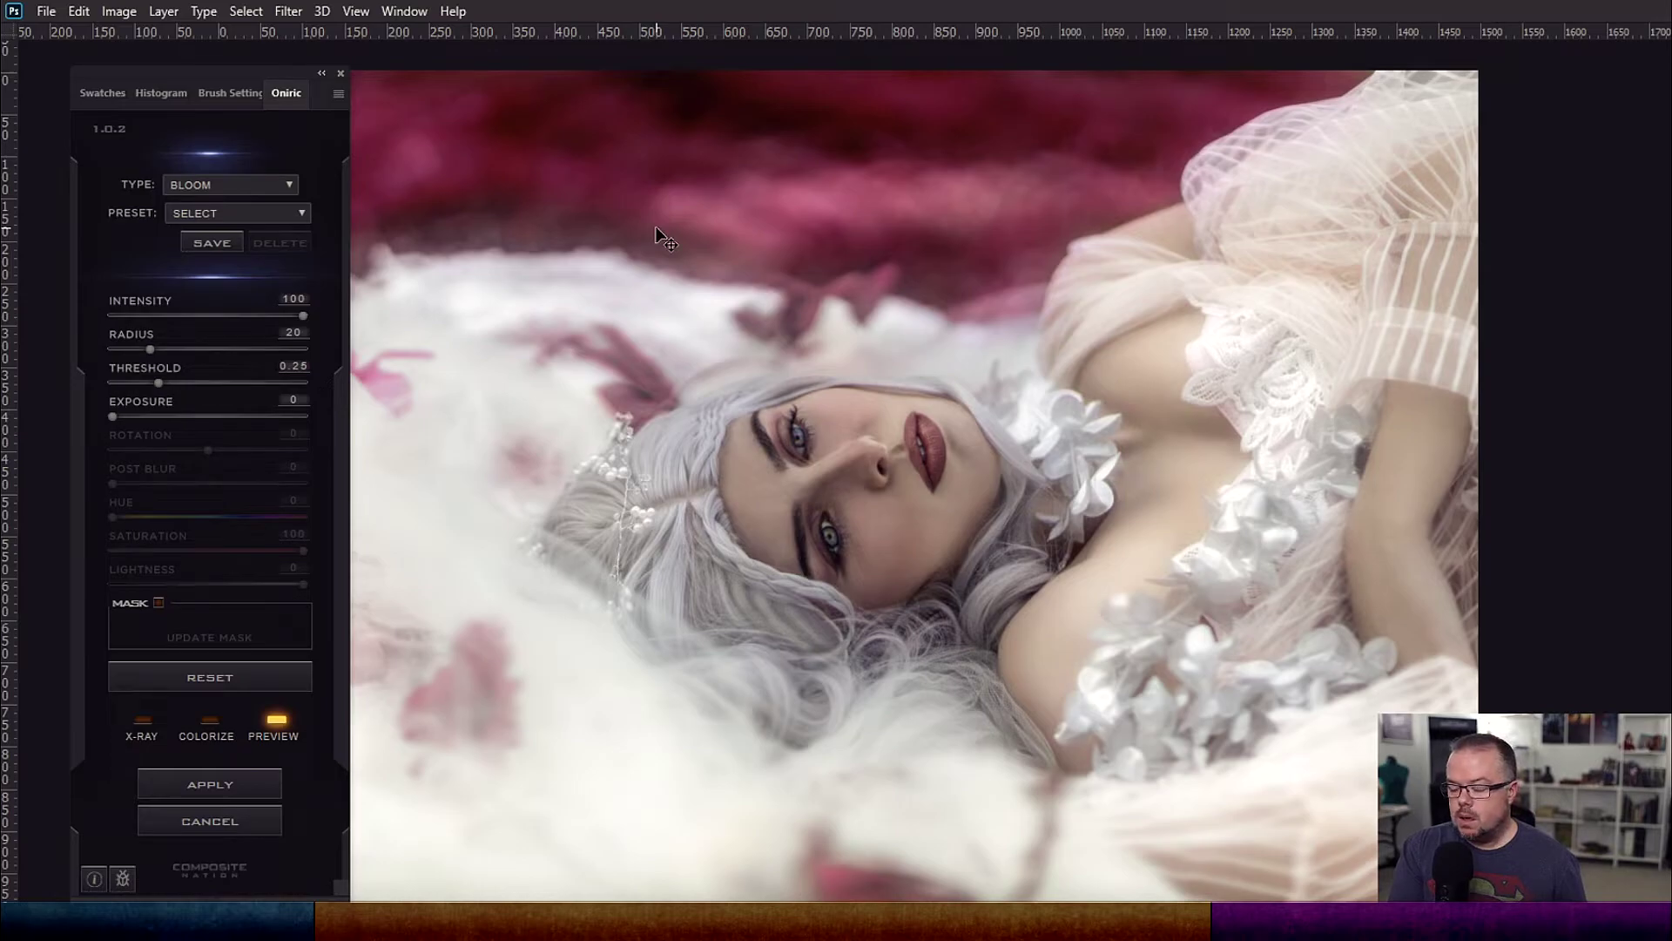
key(ctrl+minus)
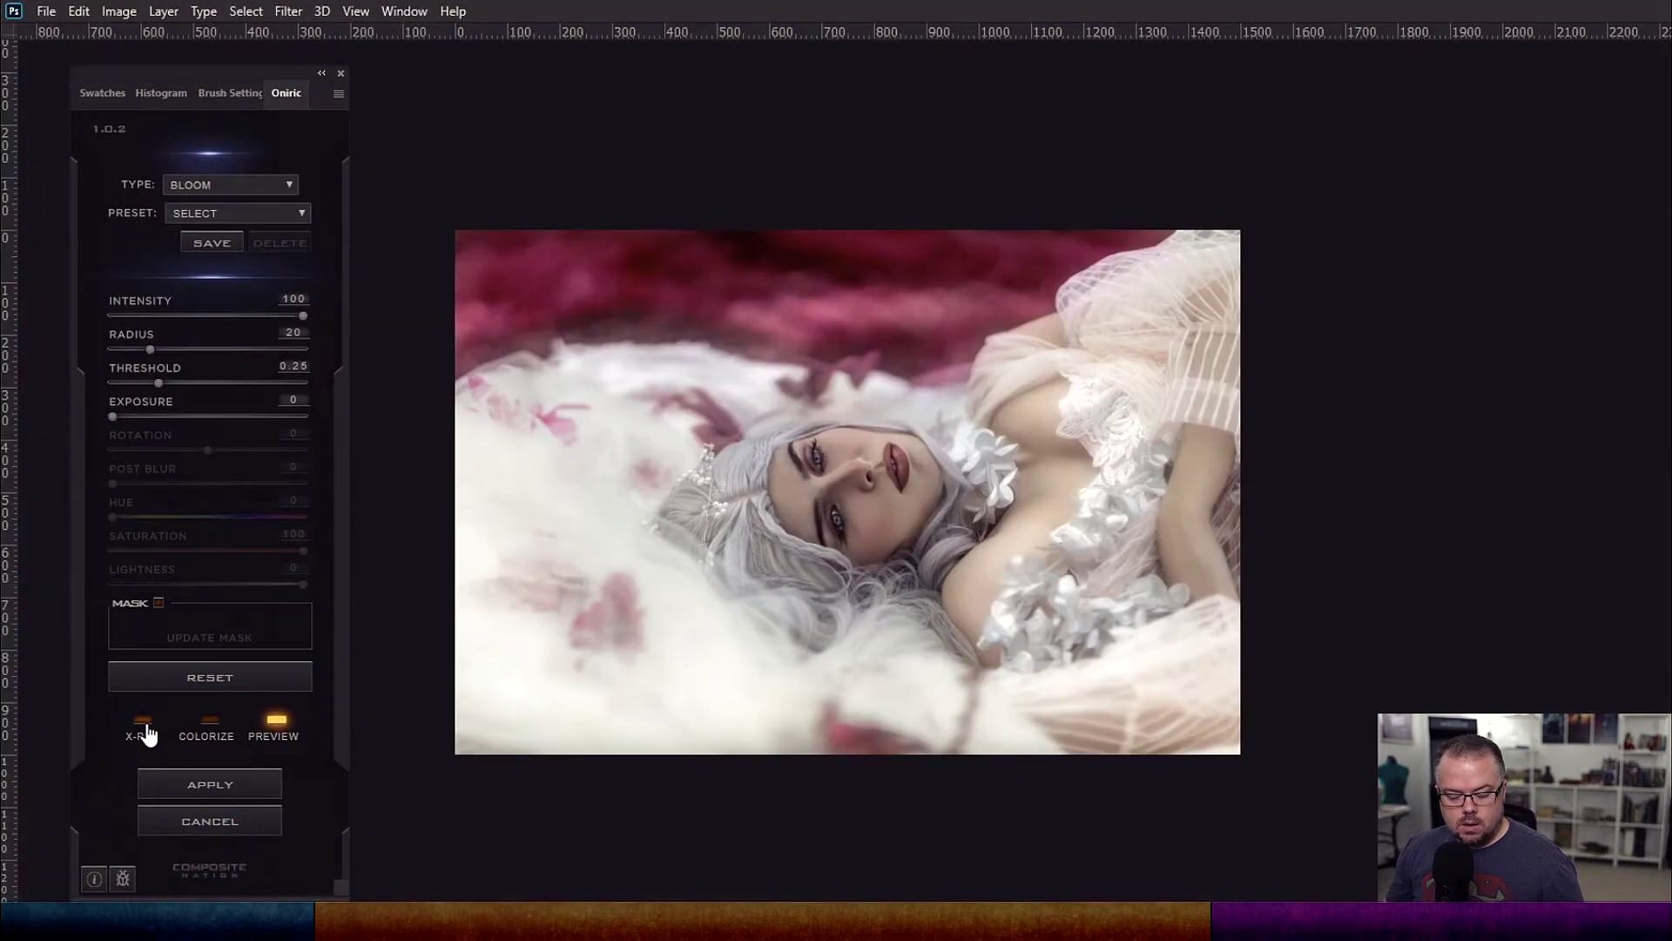
click(145, 732)
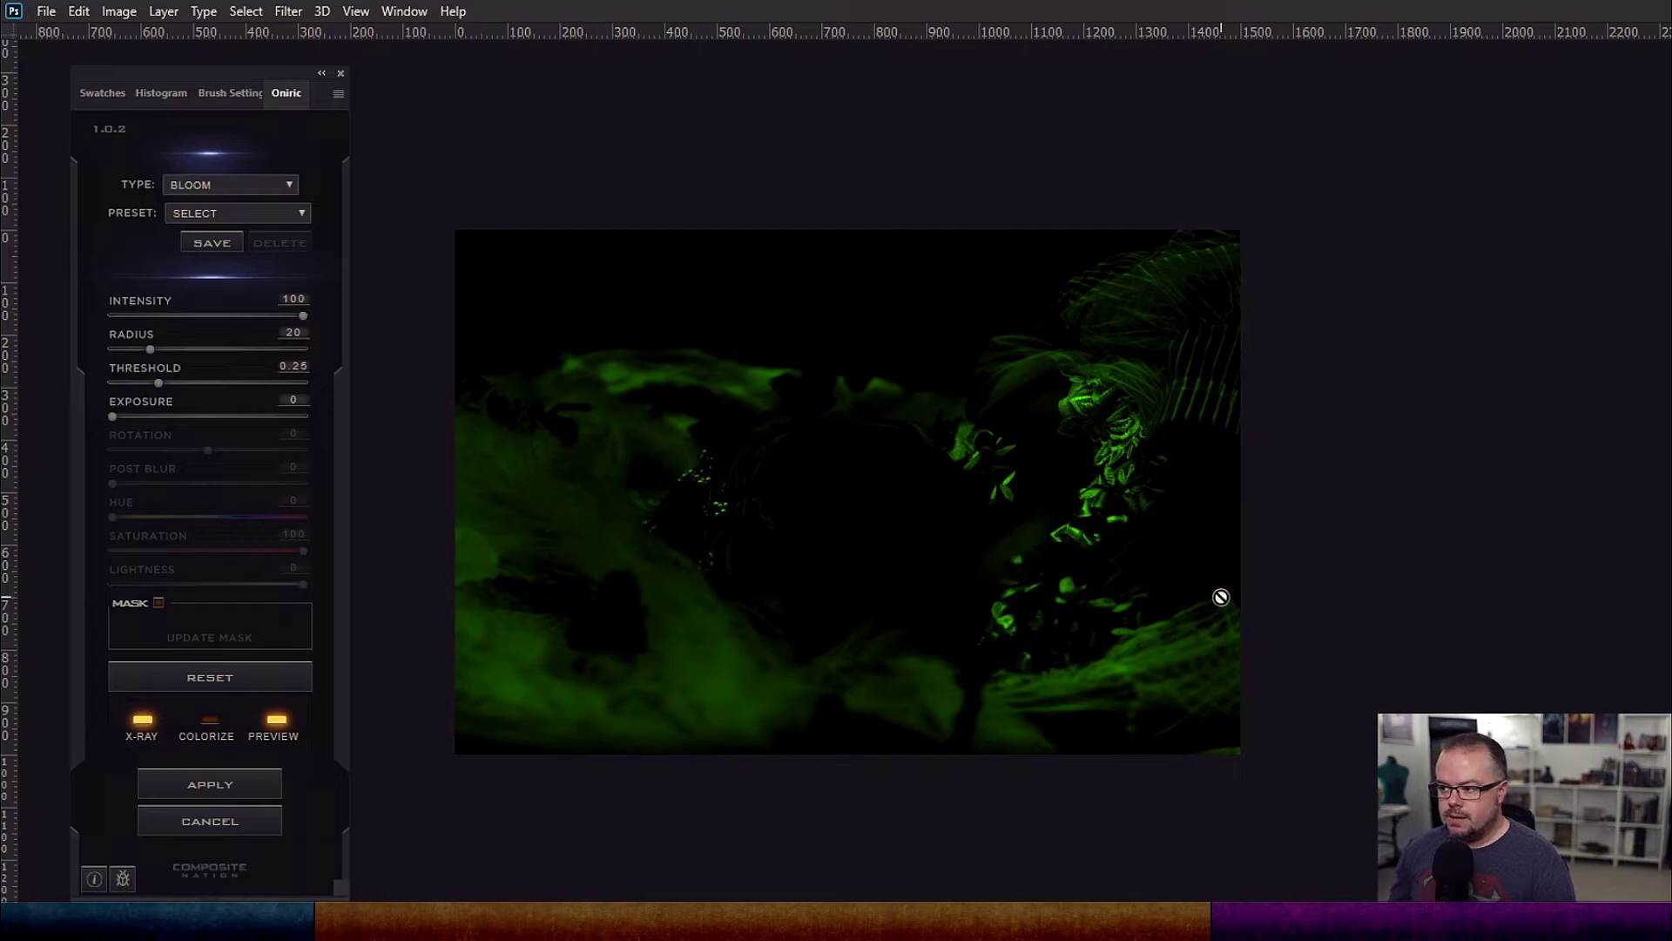
drag(157, 384, 207, 389)
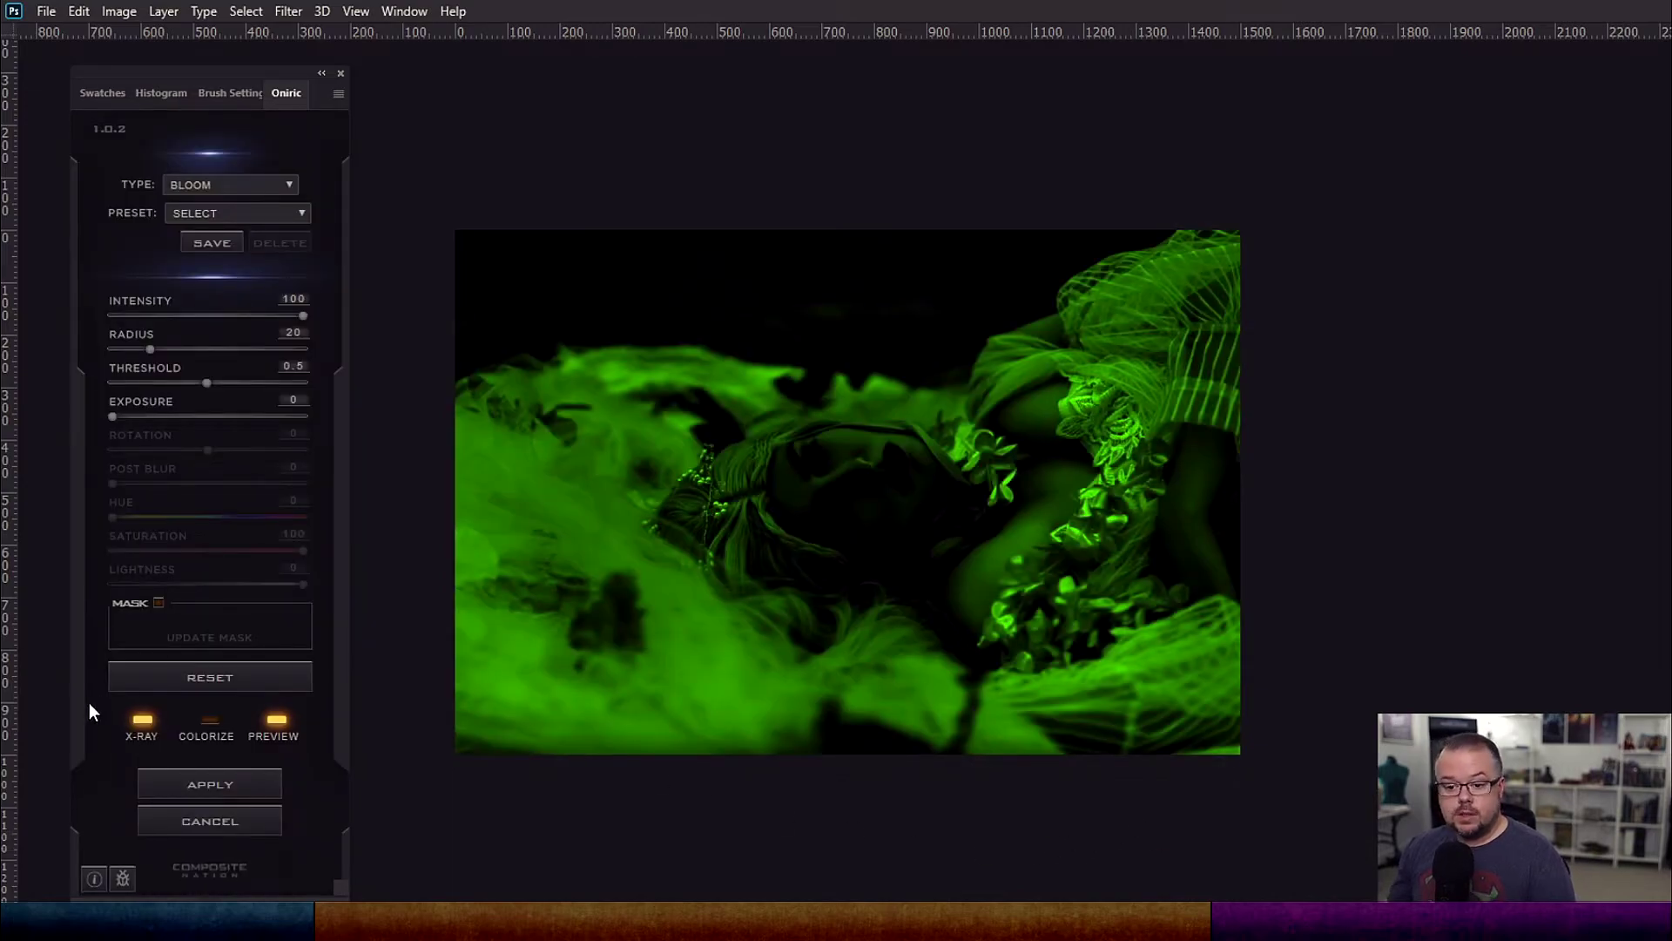
click(141, 721)
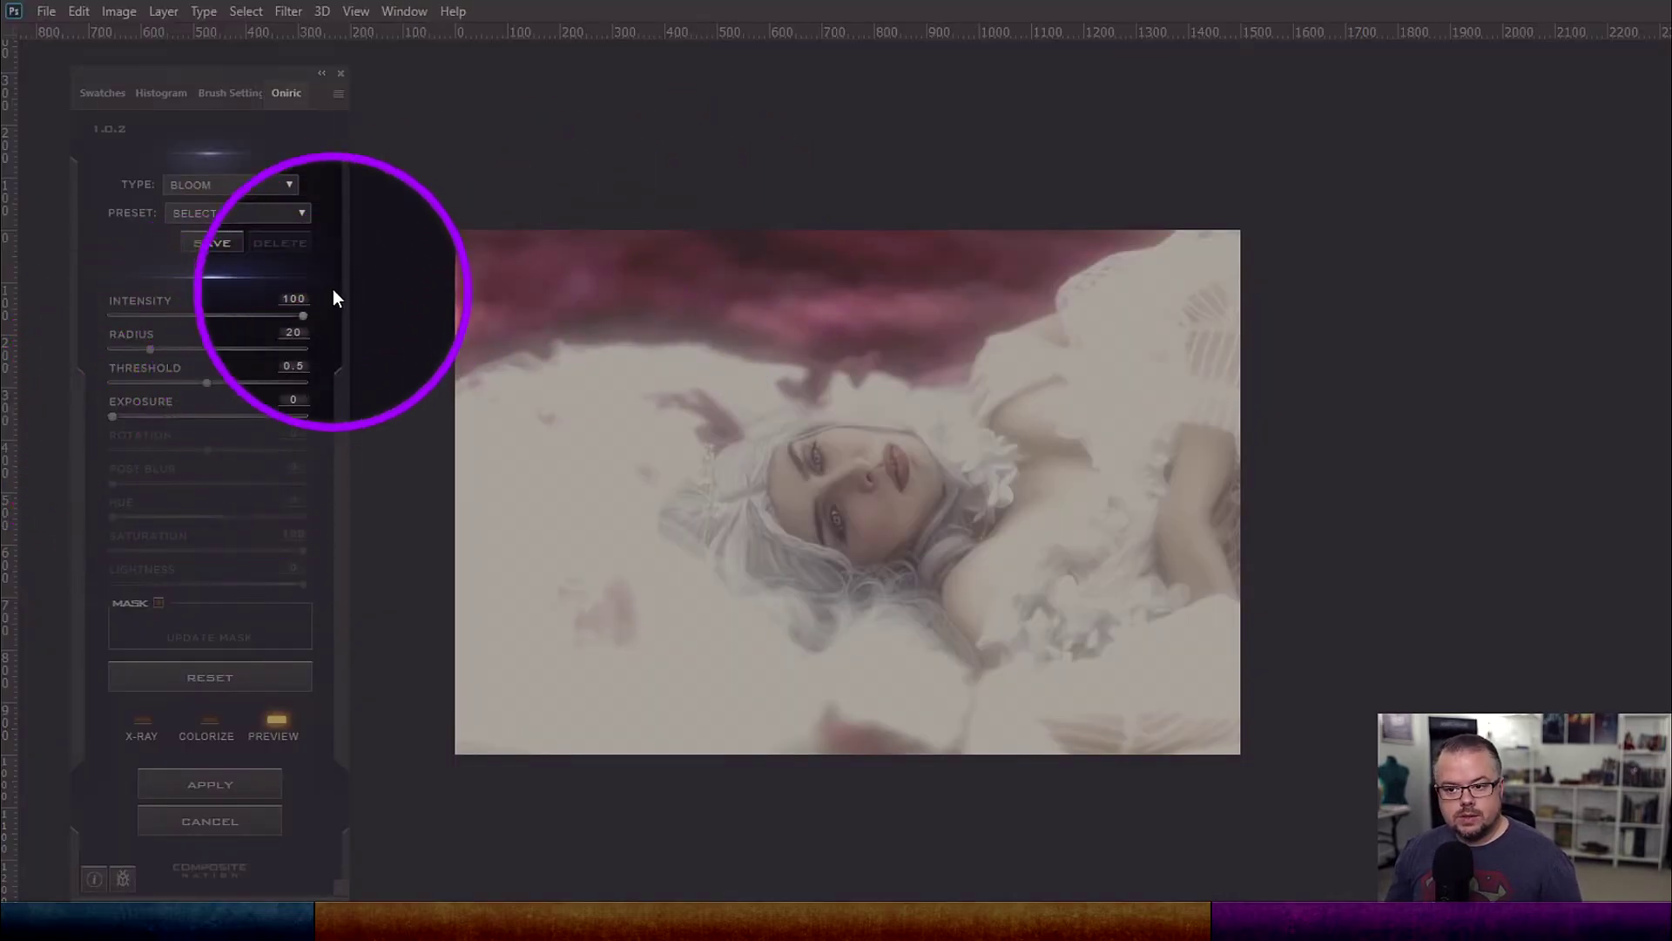
Set the bloom glow's radius to 68.1 and its intensity to 70
drag(303, 320, 209, 323)
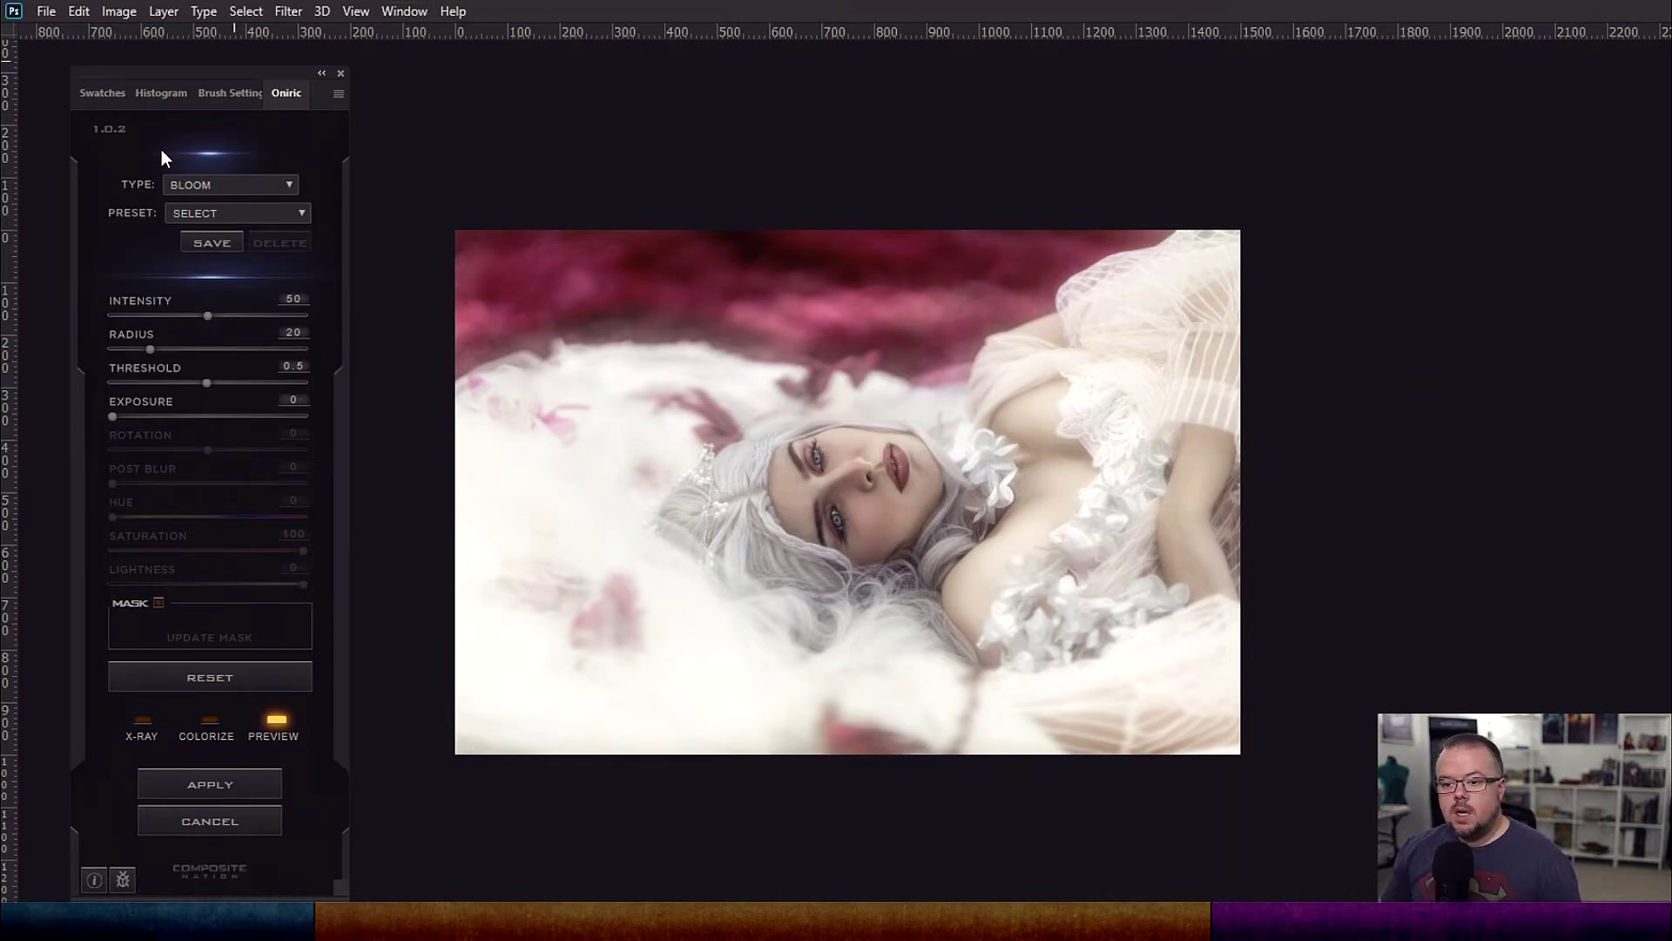
drag(150, 349, 202, 348)
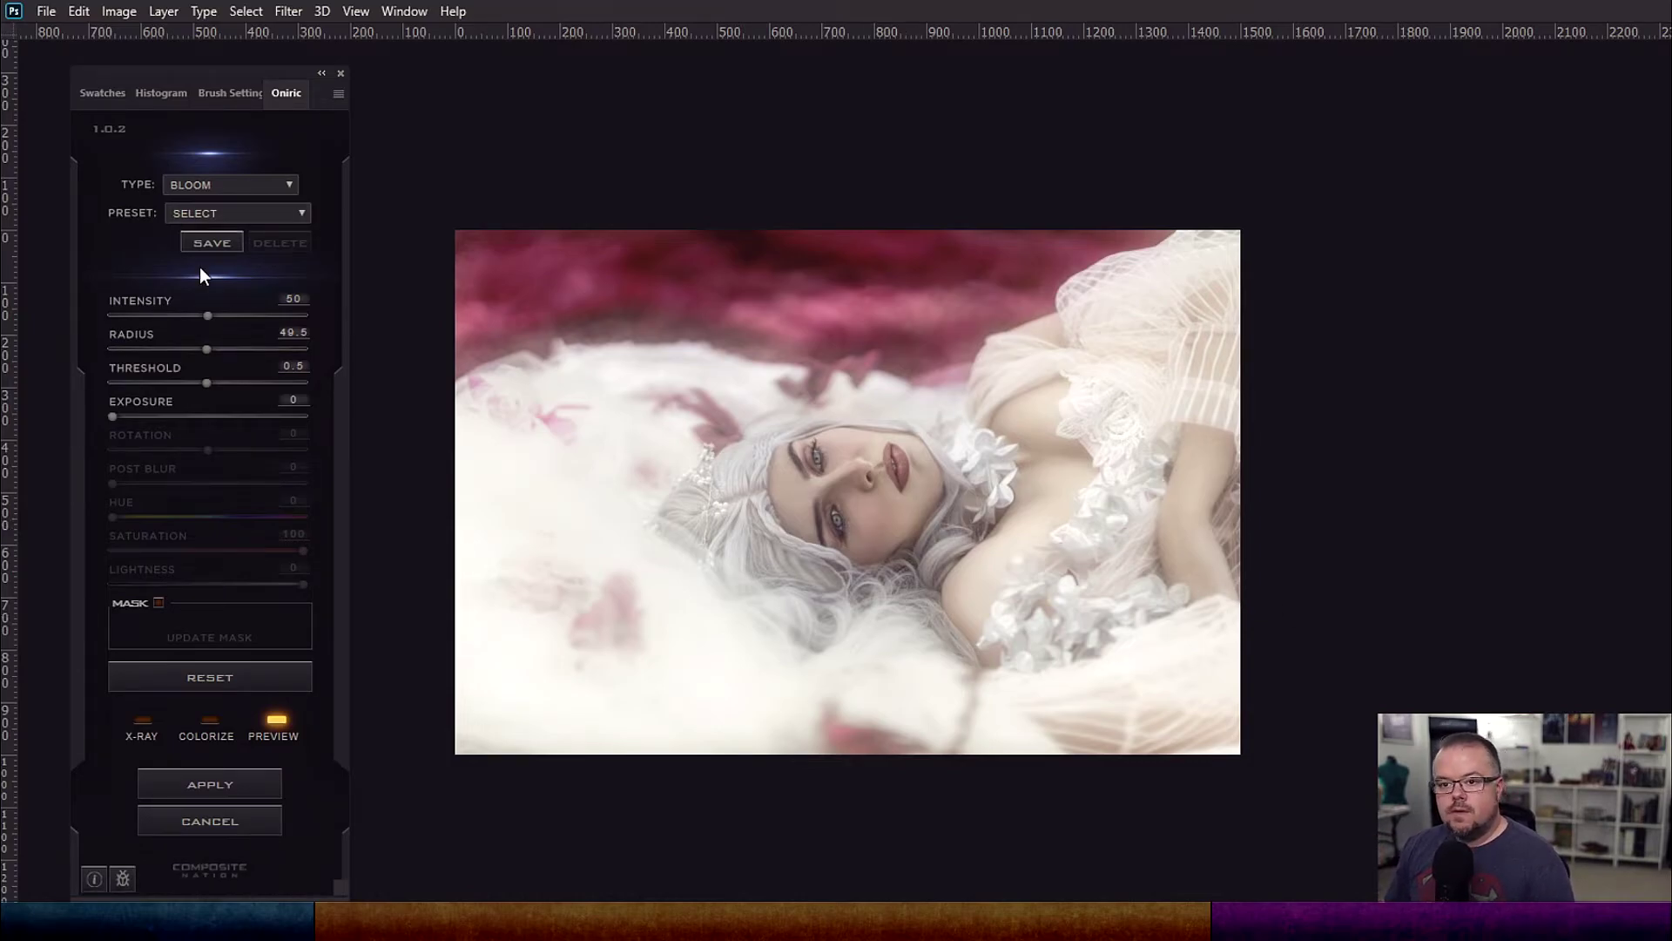
drag(209, 356, 243, 349)
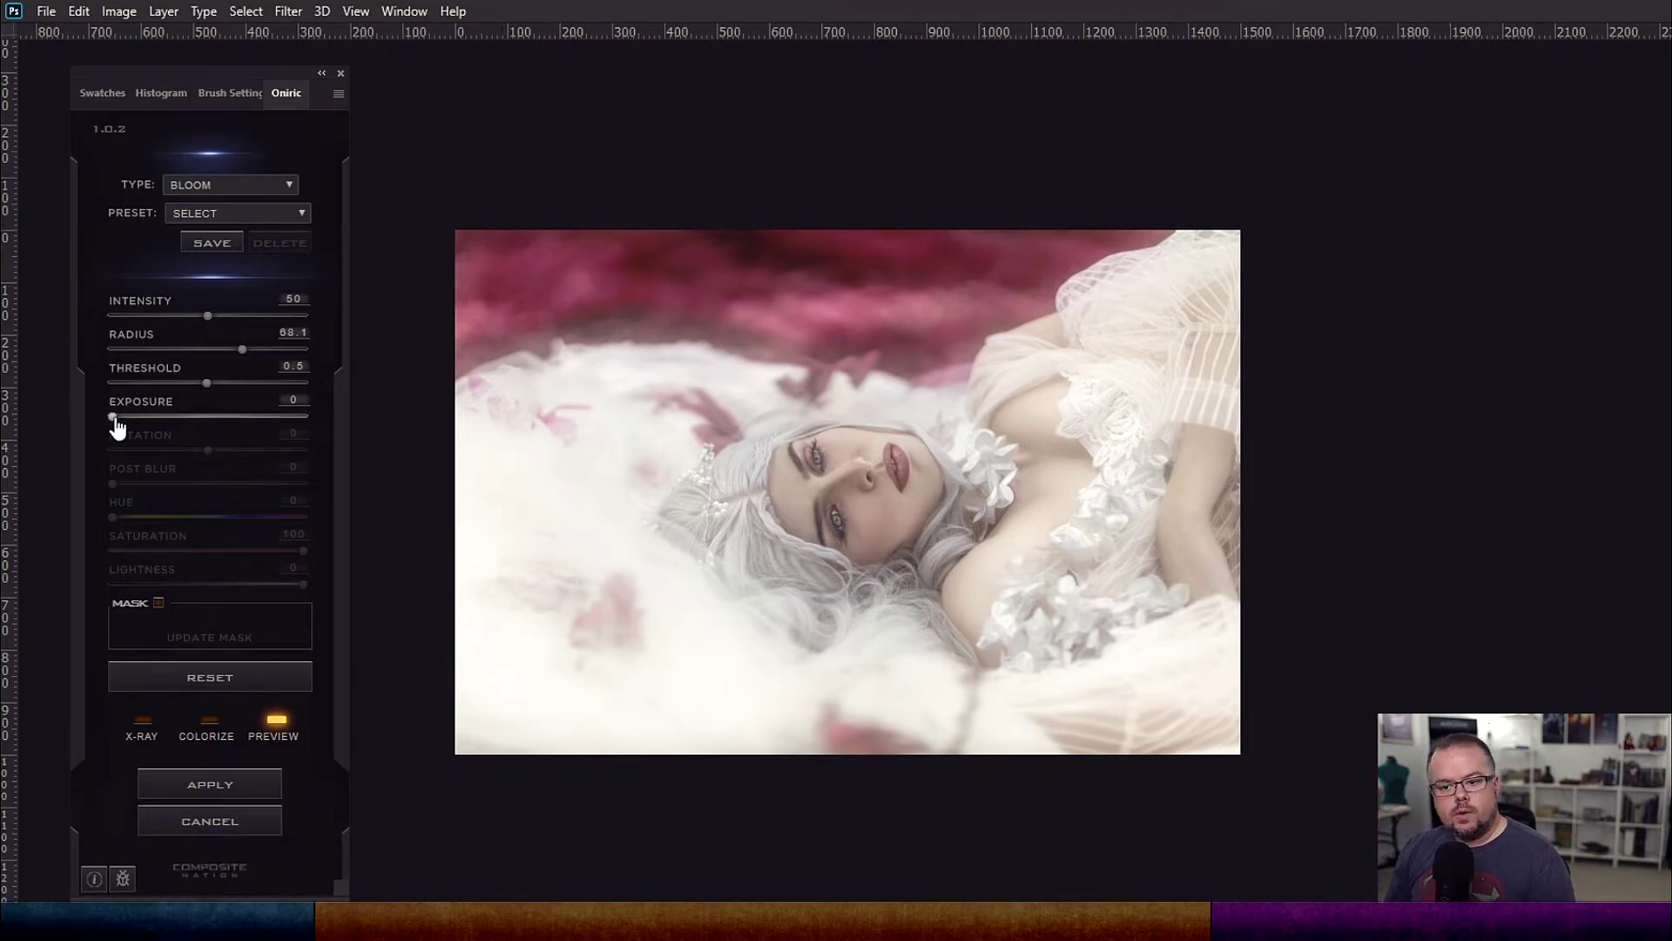
drag(209, 315, 245, 313)
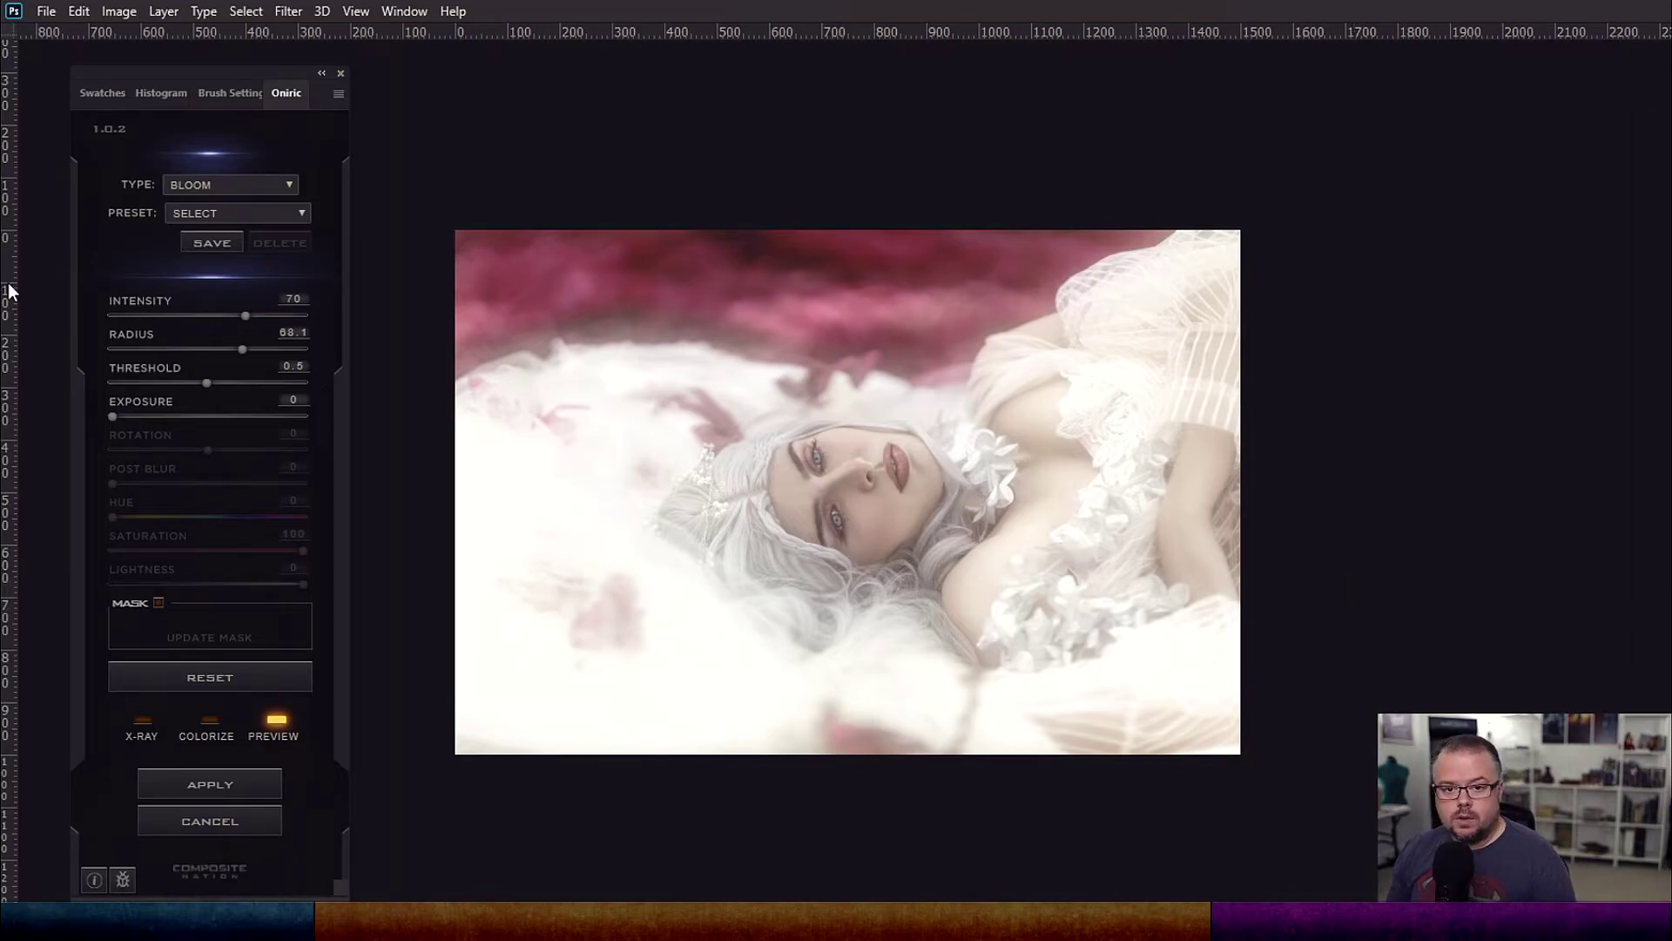
Lower the bloom glow's intensity to 59
drag(246, 317, 212, 317)
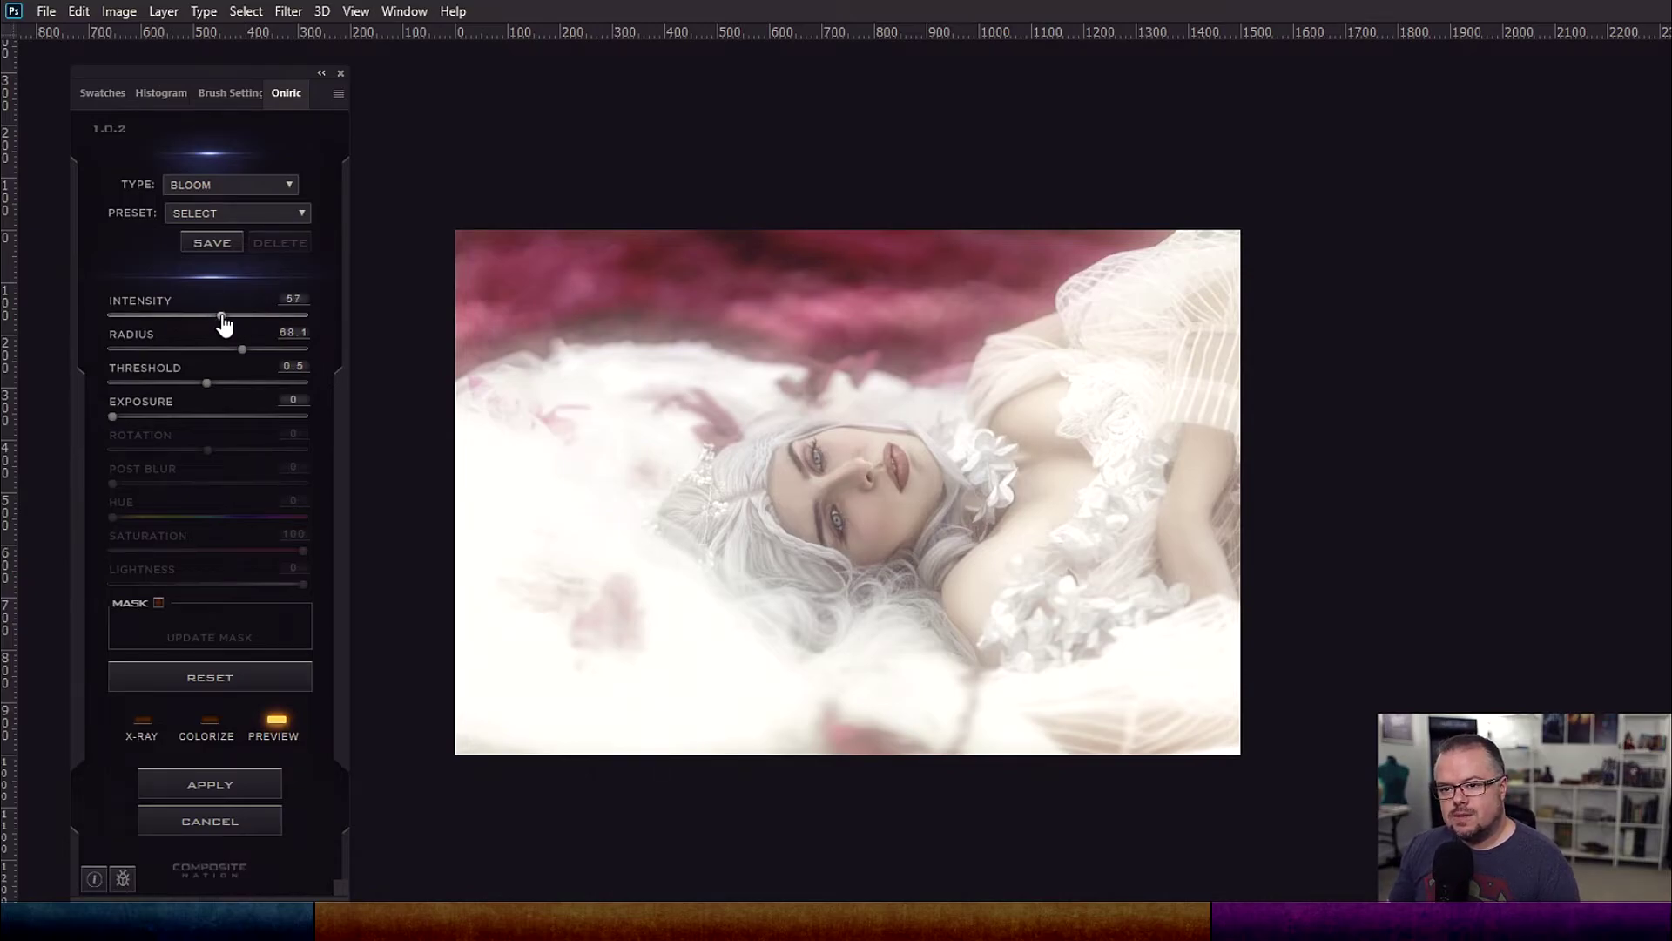
click(226, 314)
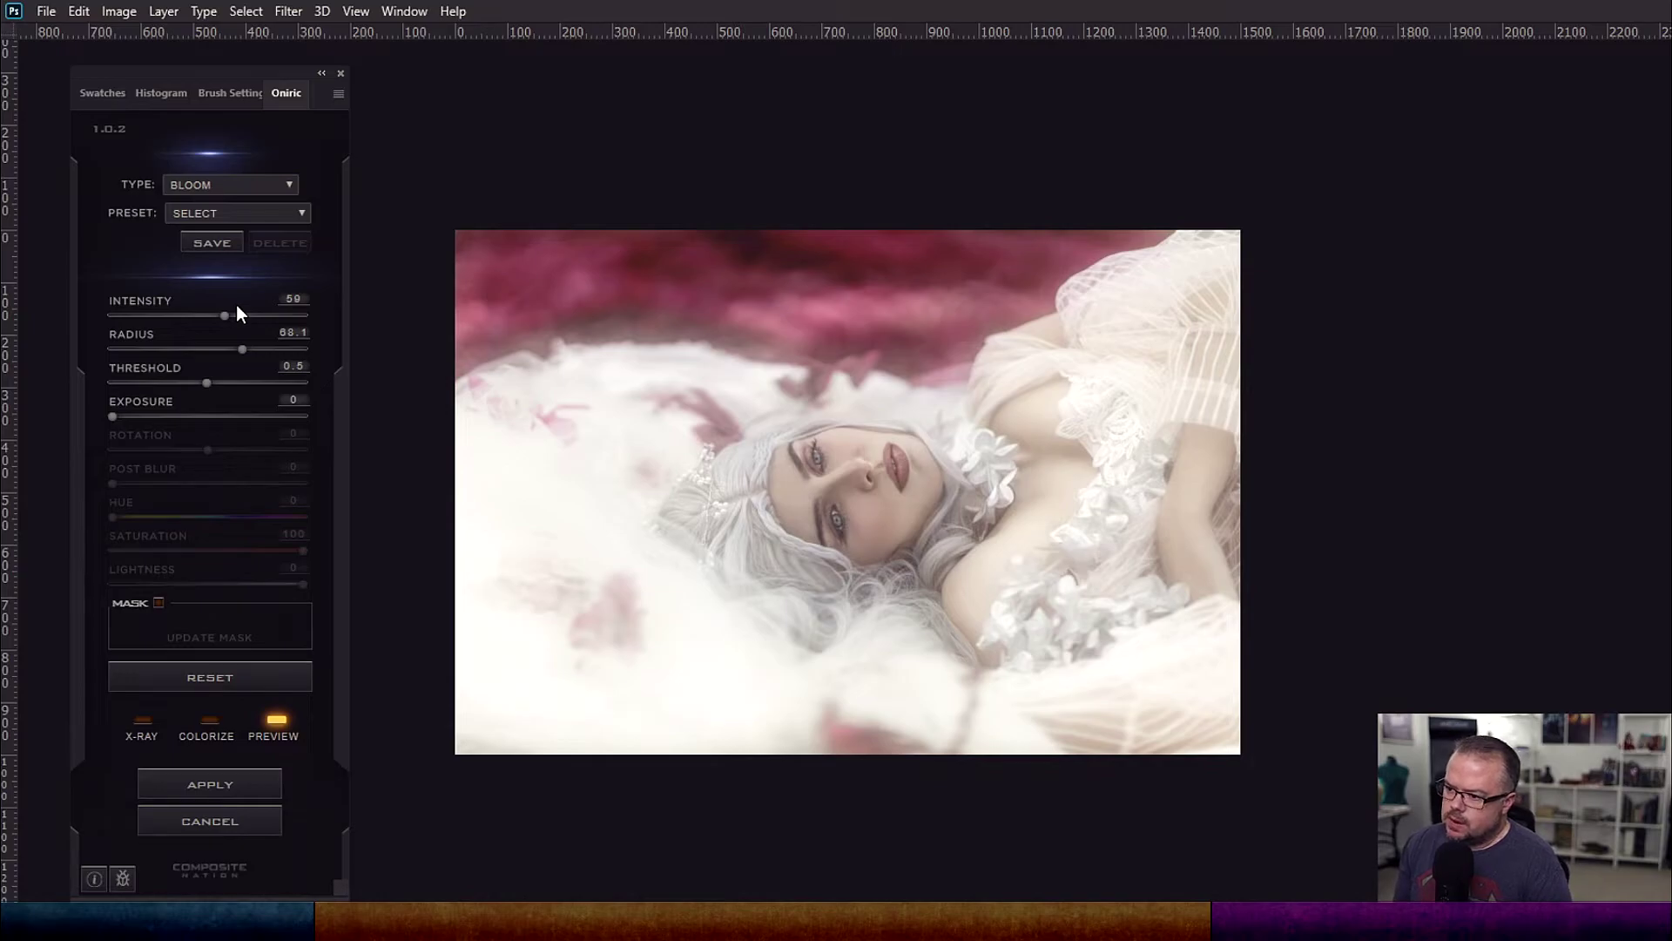
Try colorizing the bloom glow with hue 305 and saturation 22
click(210, 730)
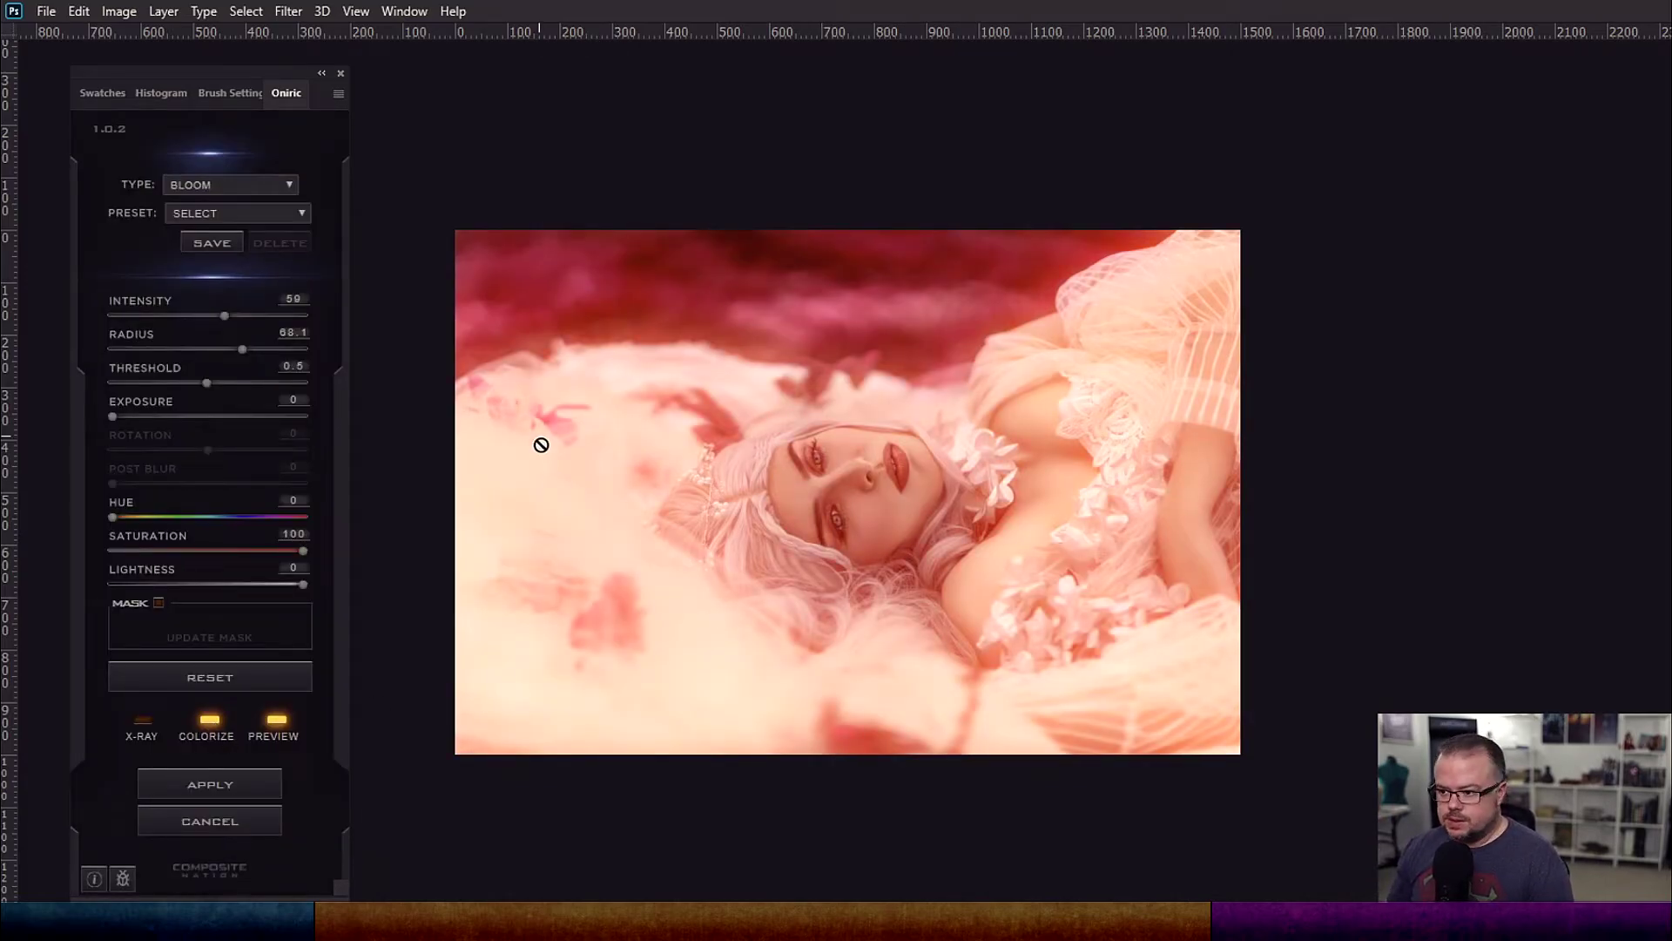
drag(117, 525, 276, 524)
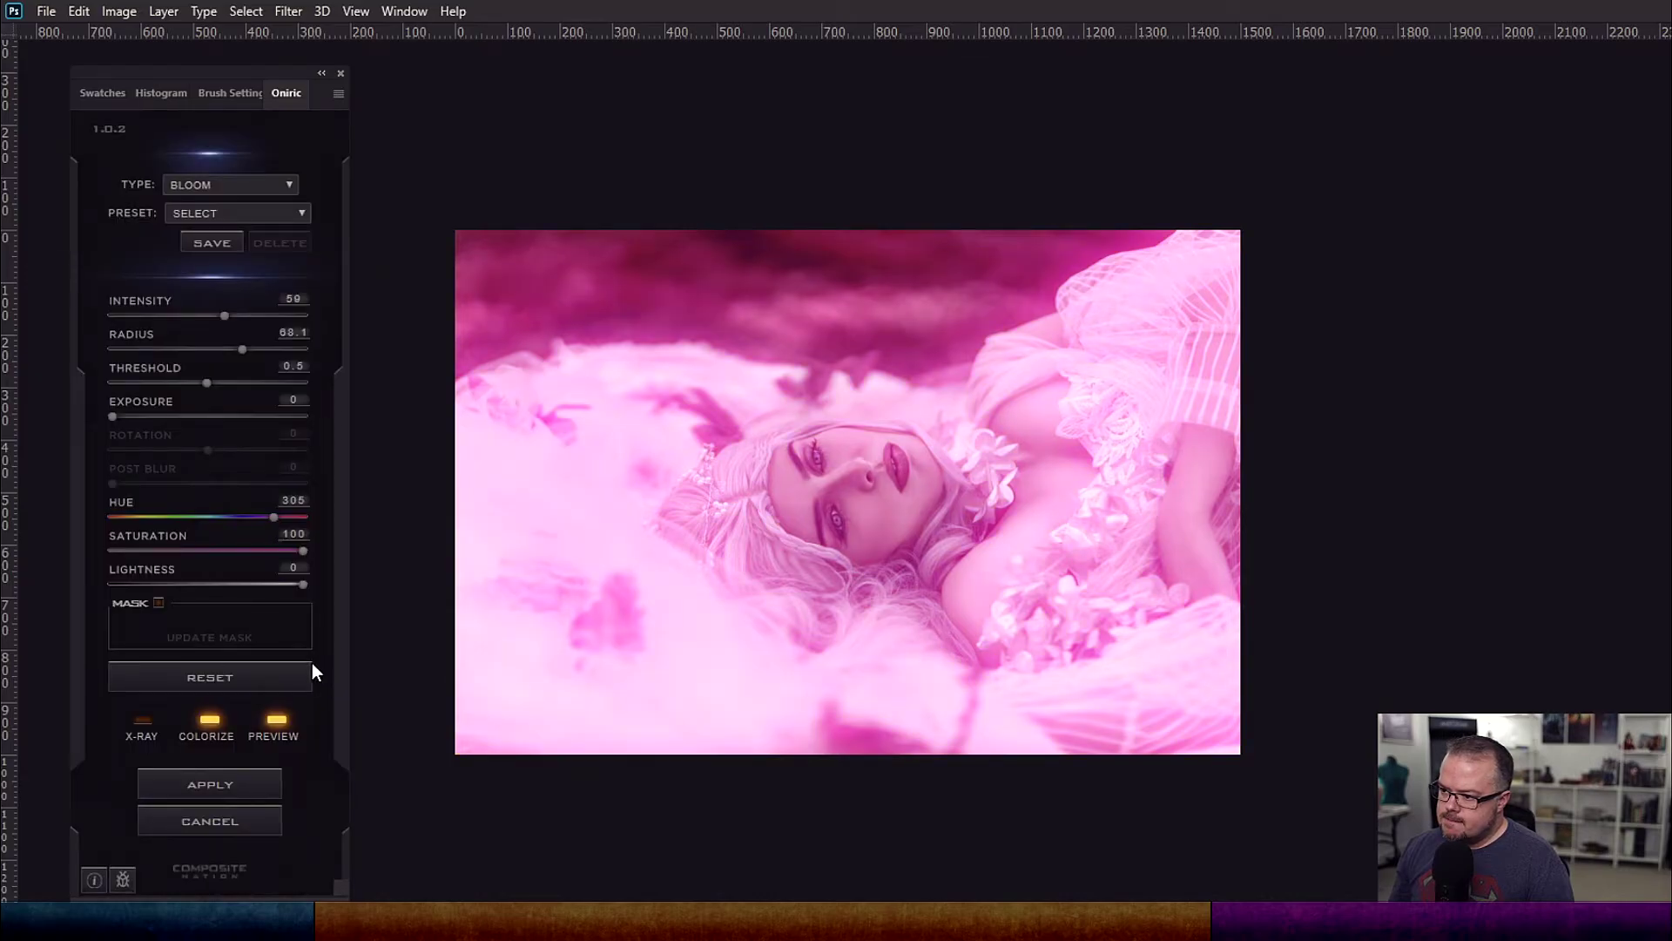
drag(206, 550, 140, 552)
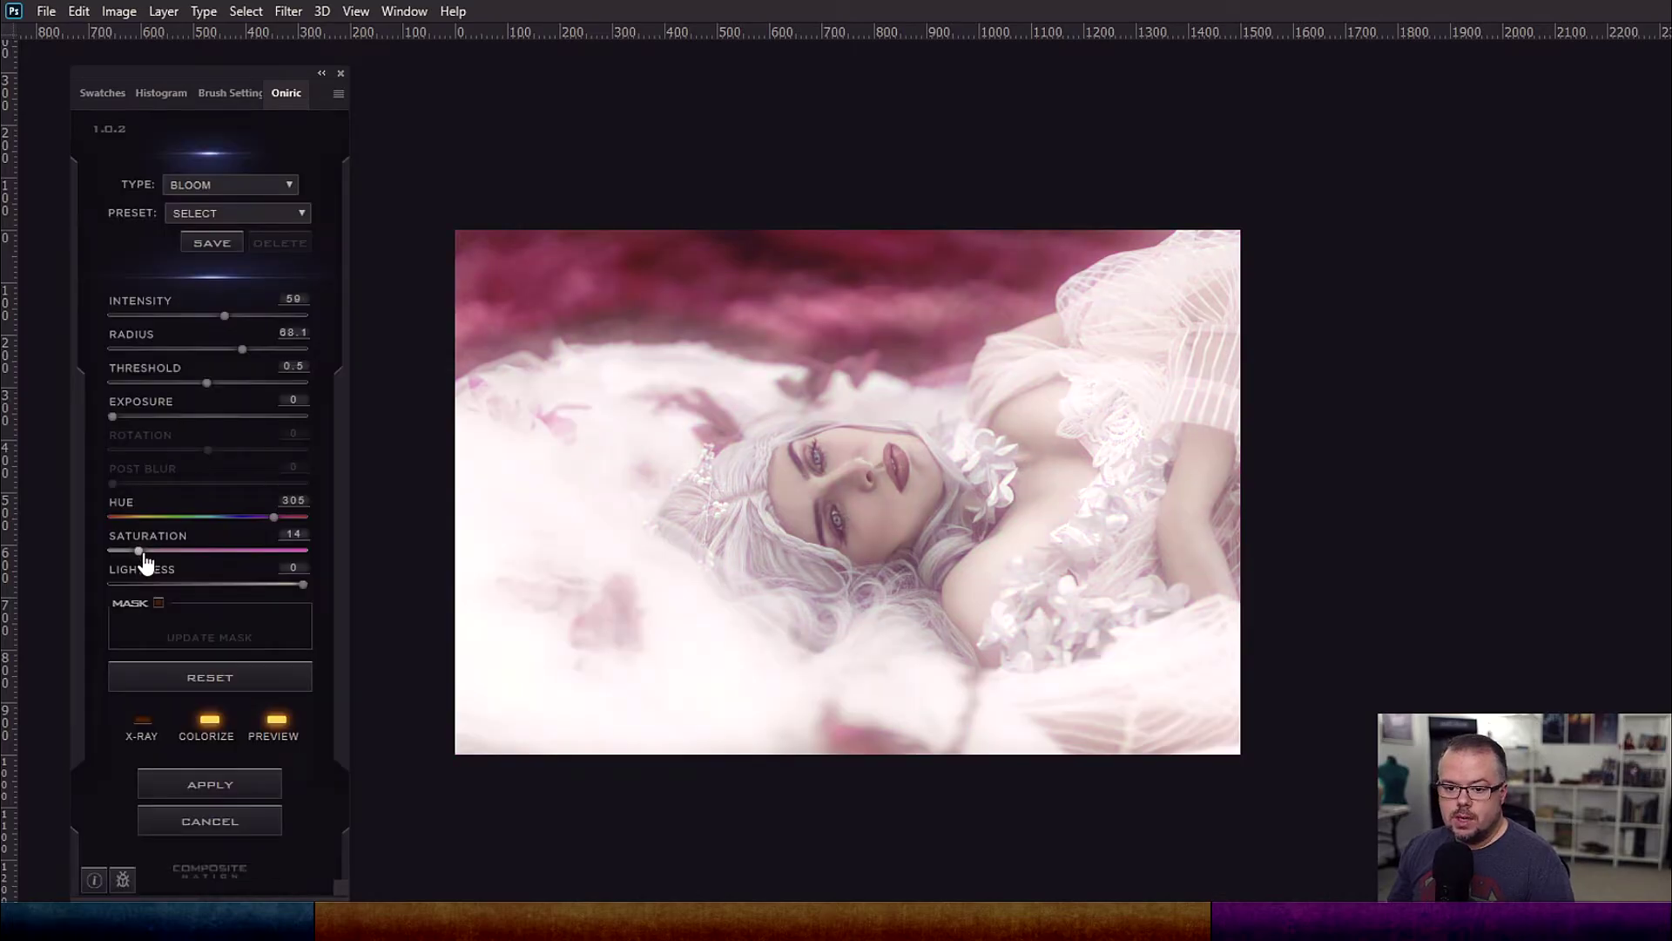
click(157, 555)
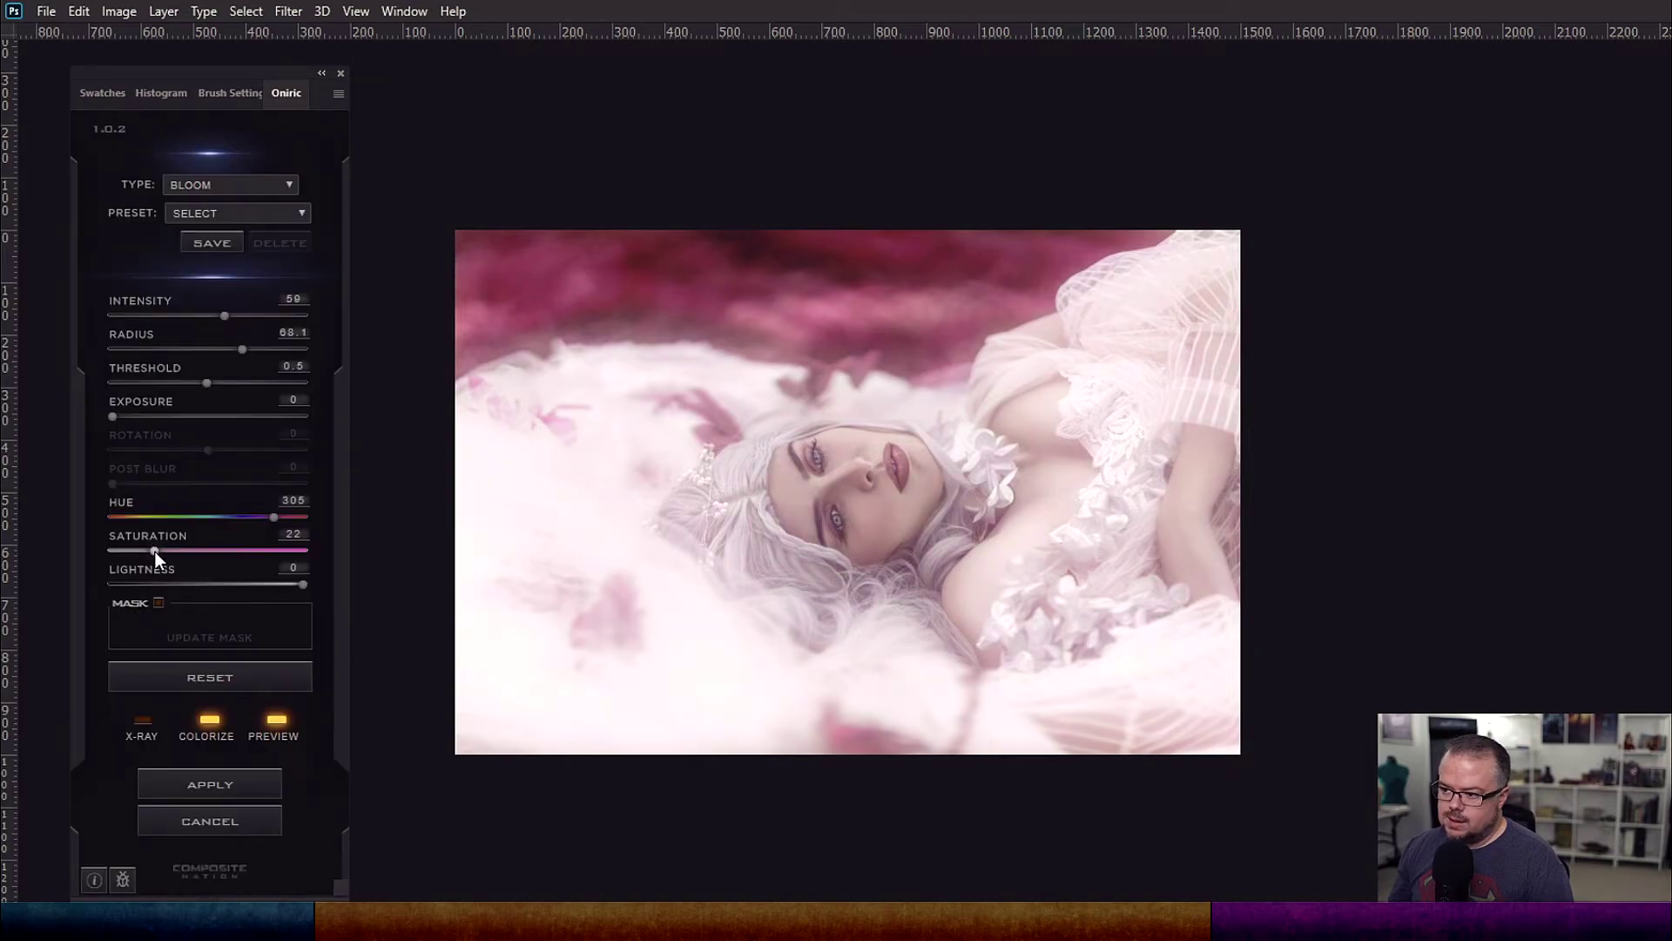
click(154, 551)
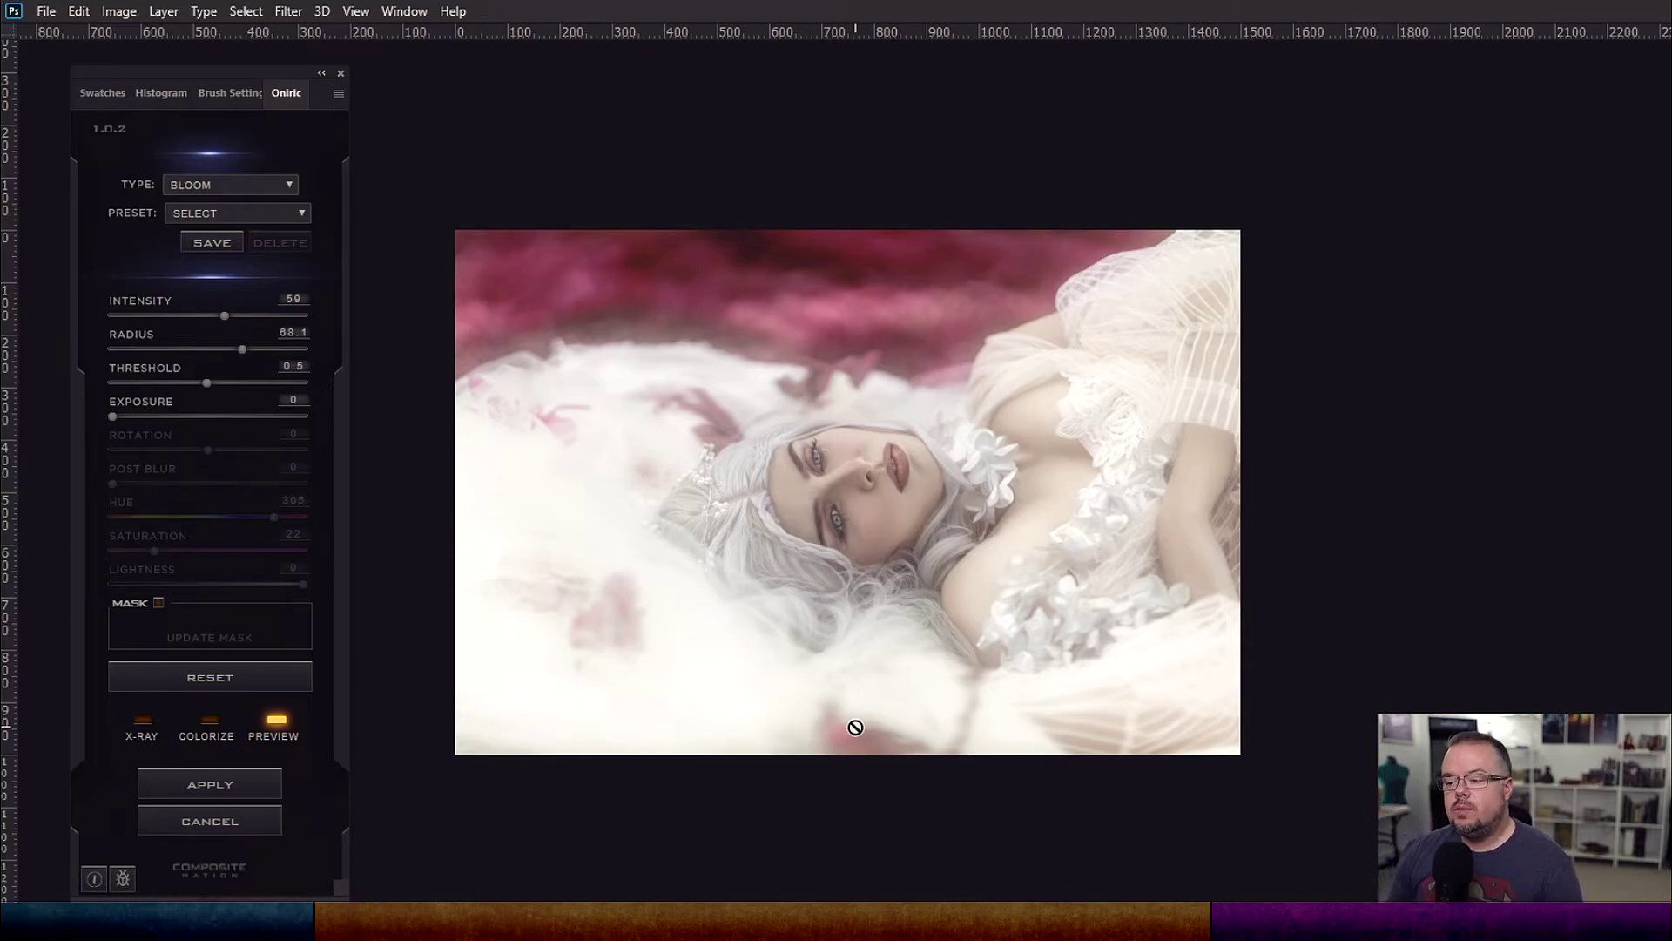
Apply the bloom glow and inspect its layer on its own before showing the Background layer again
click(213, 787)
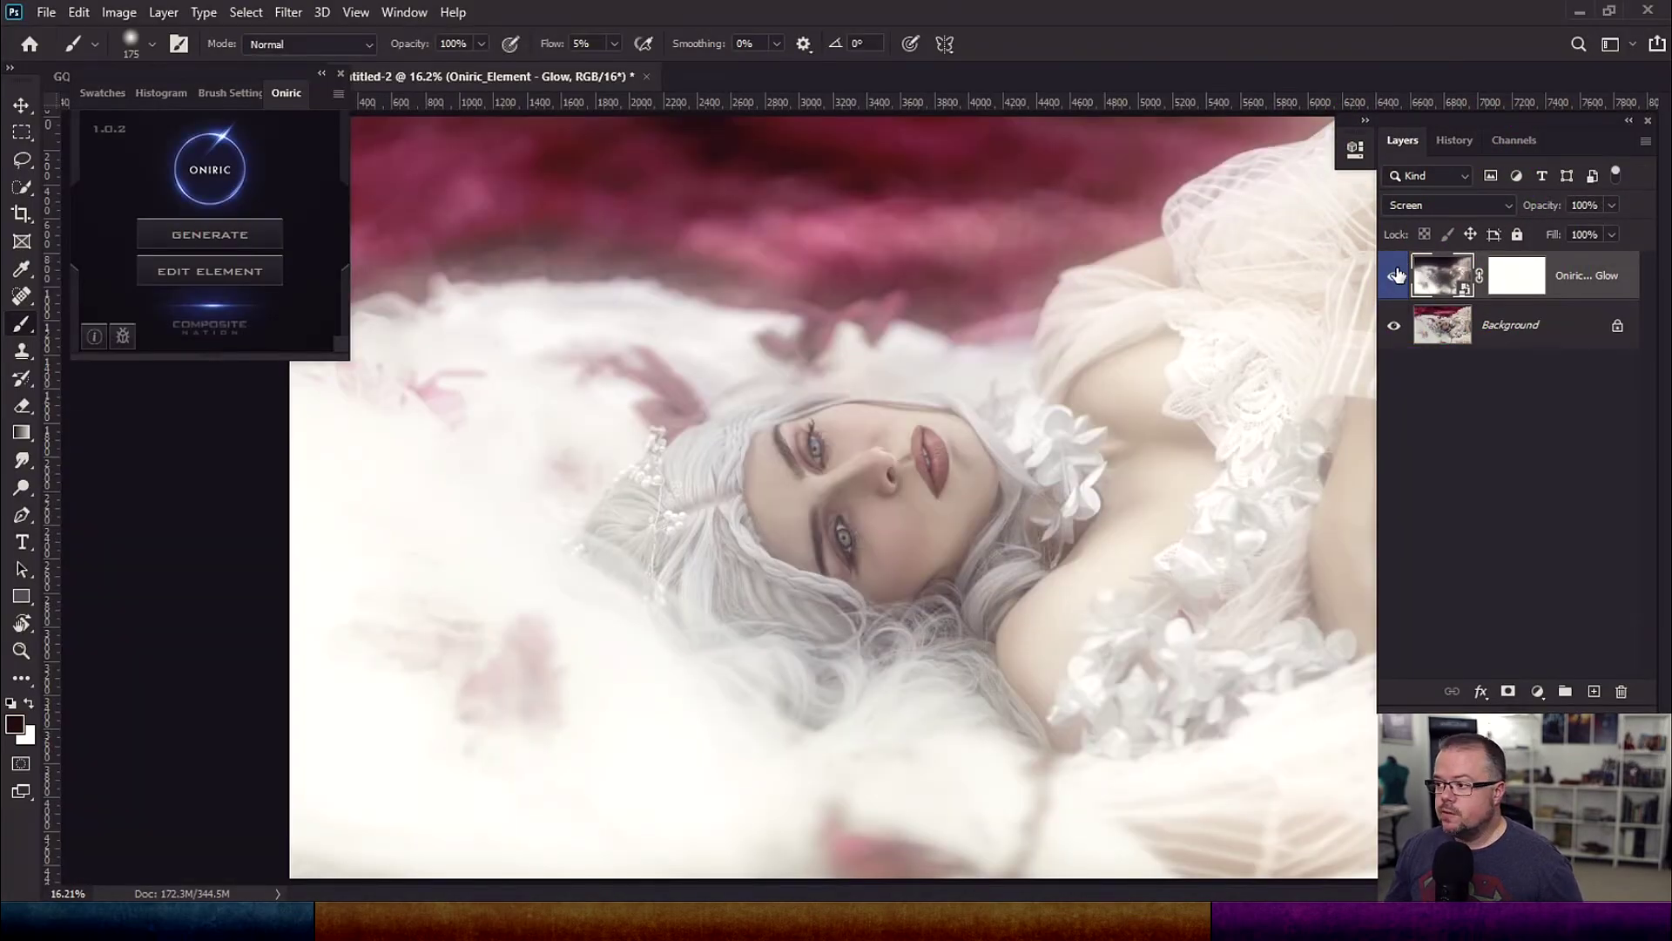
alt+click(1396, 281)
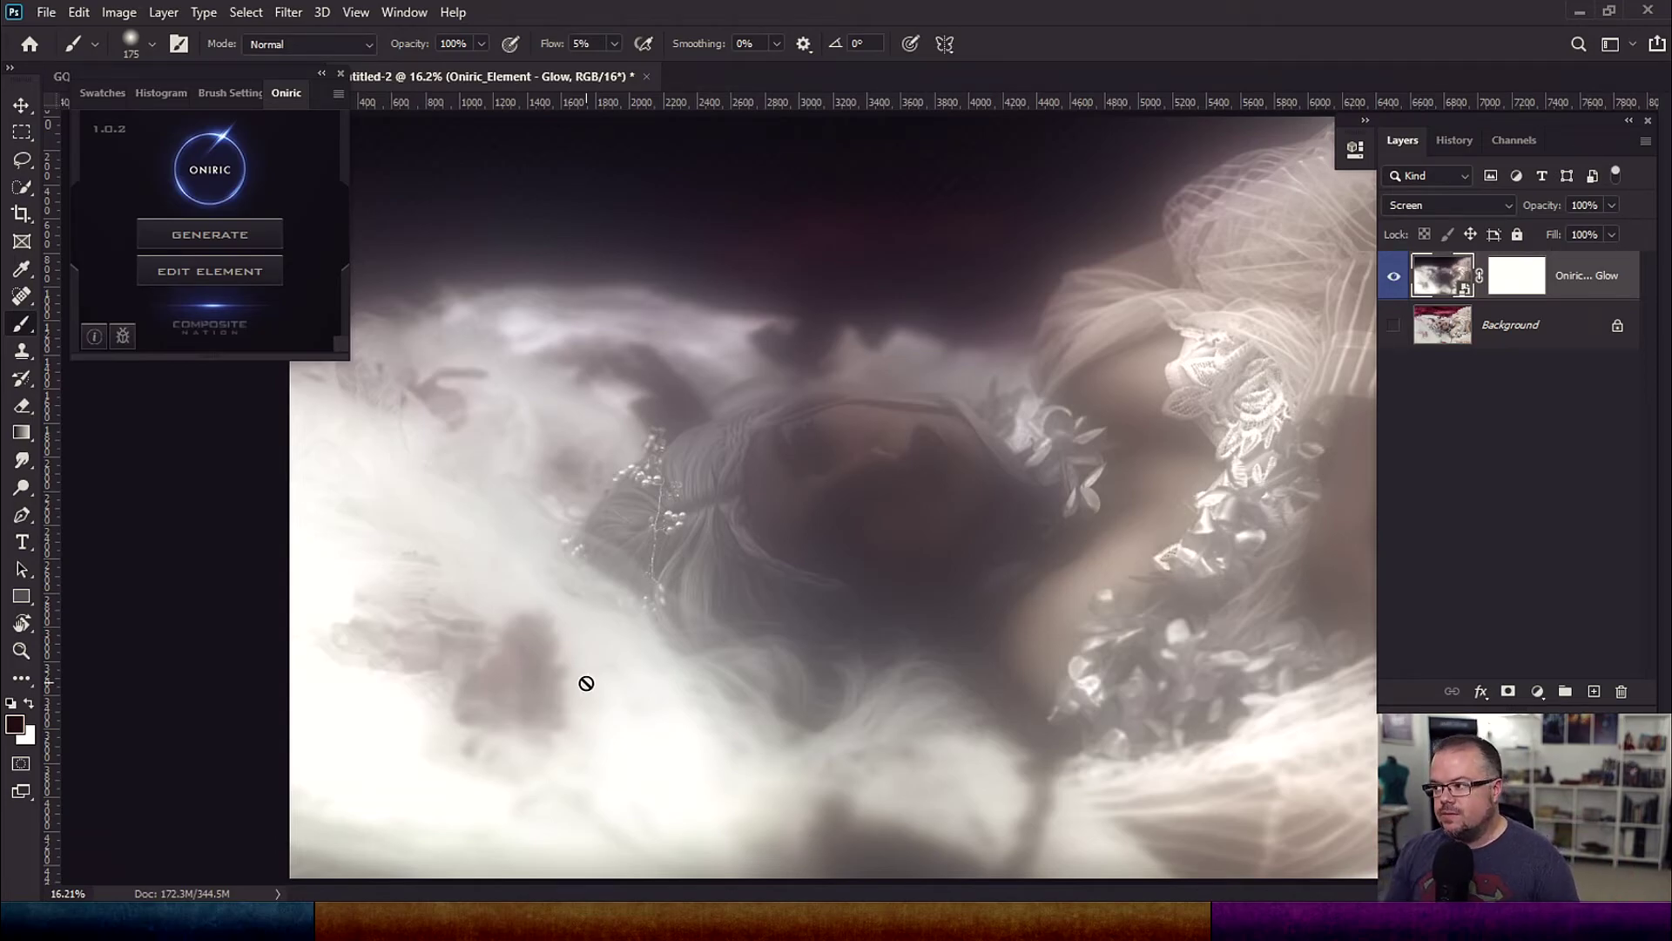
click(1393, 325)
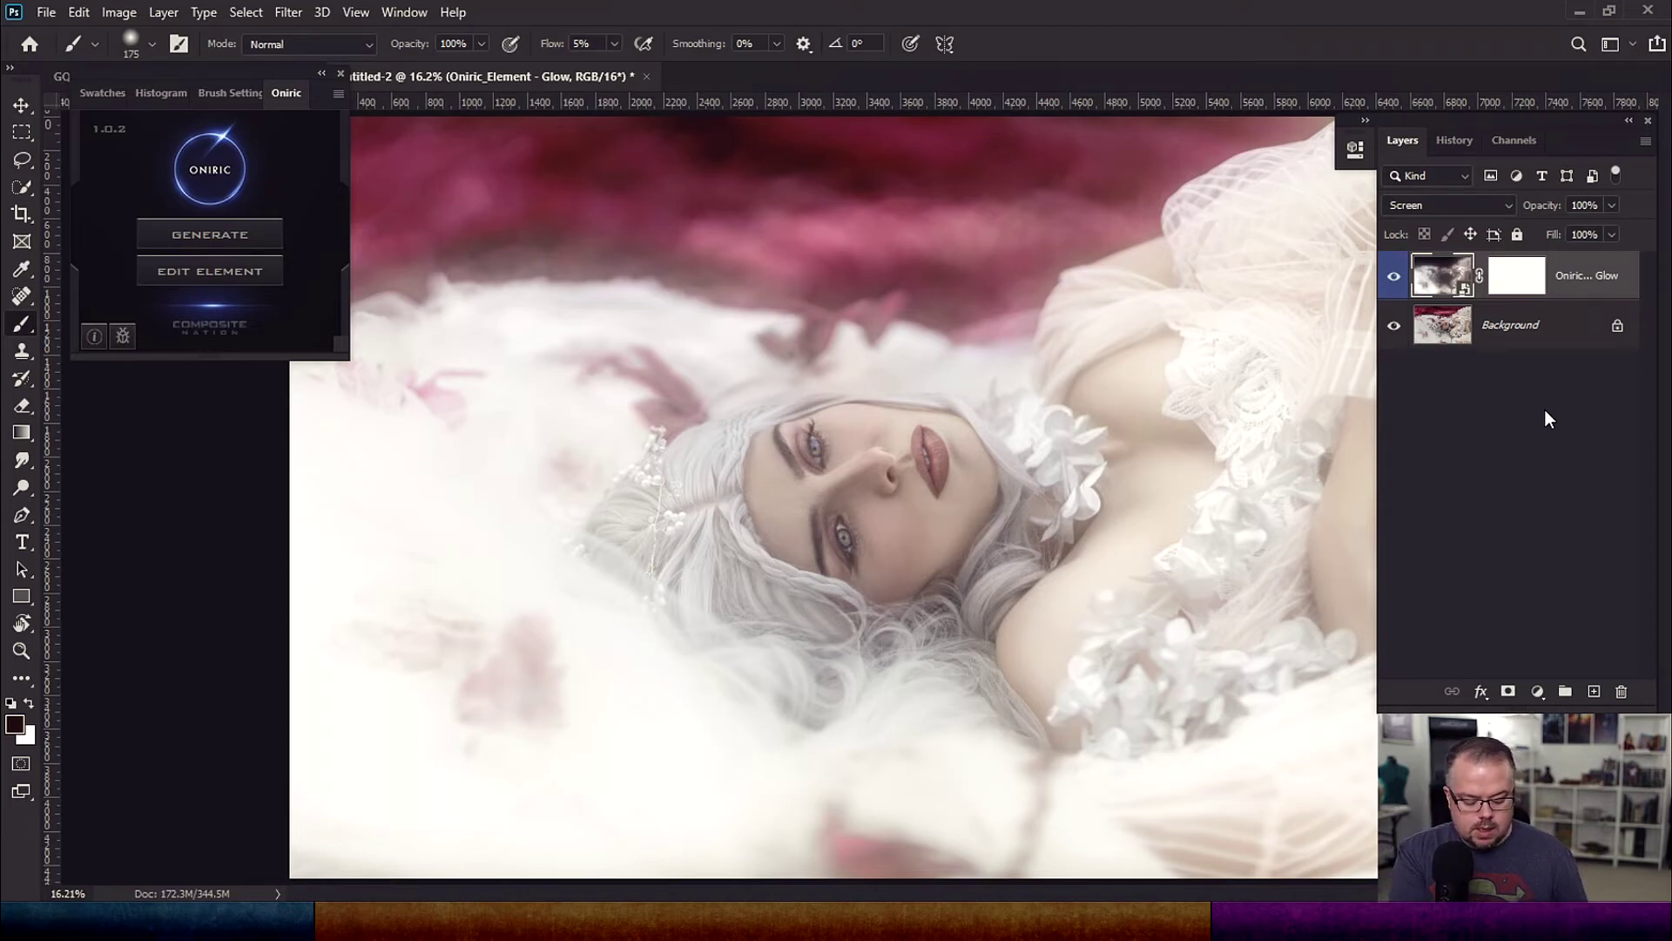
Stamp the visible layers into a new layer and apply Camera Raw to it with blacks -67 and contrast +23
key(ctrl+shift+alt+e)
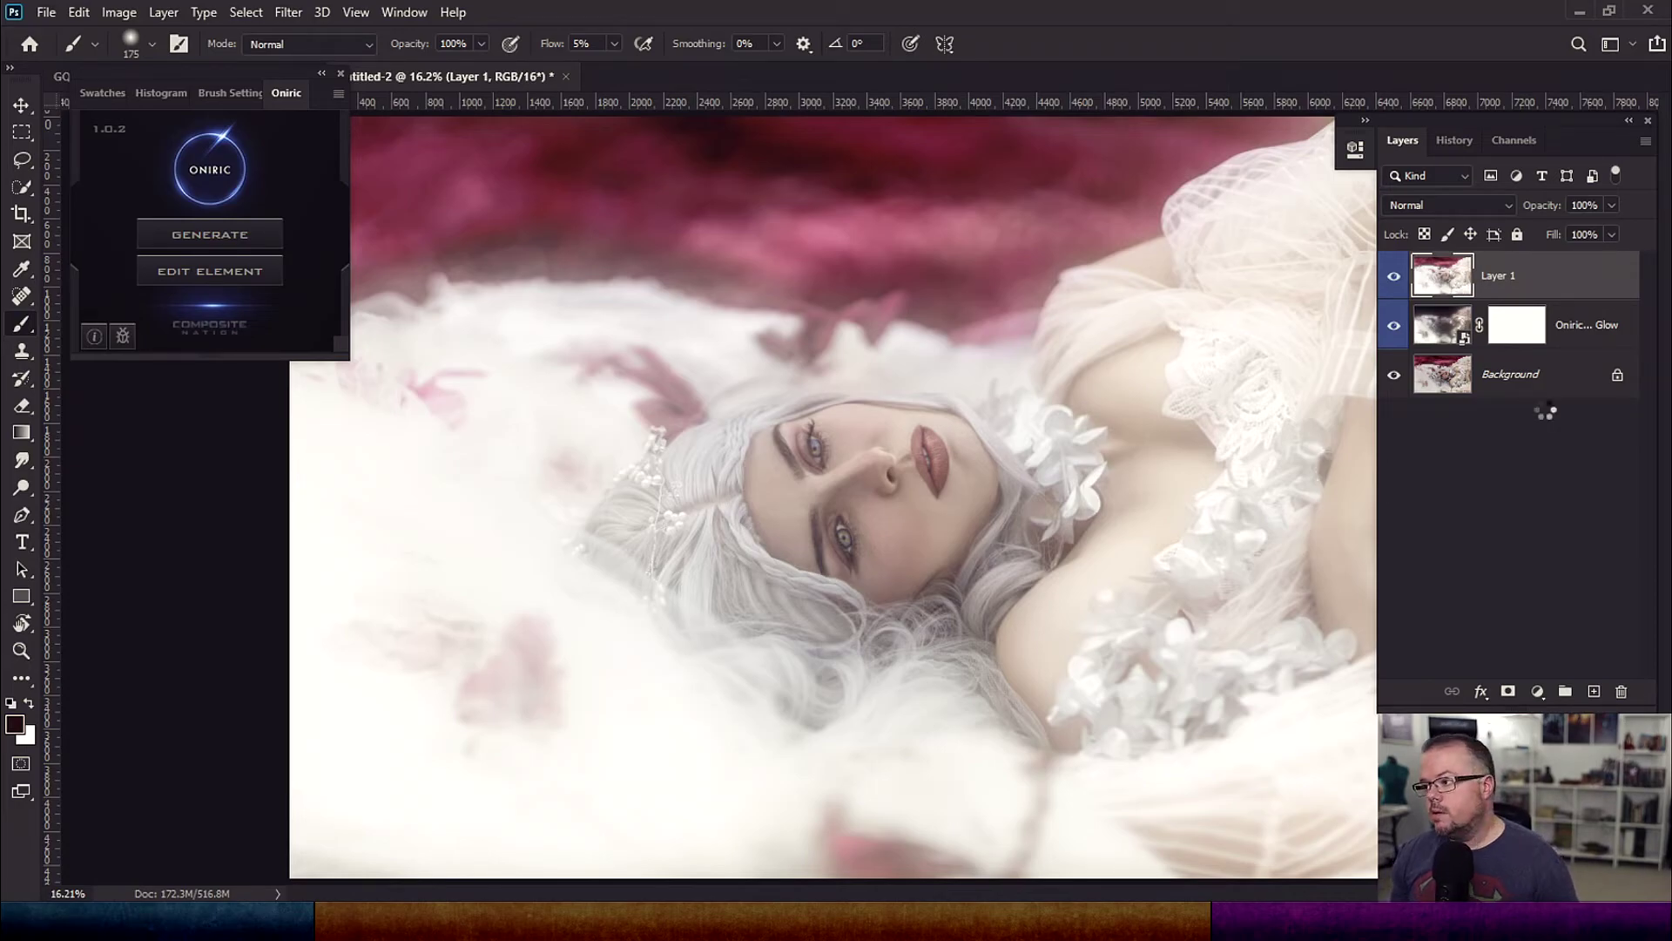
key(ctrl+shift+a)
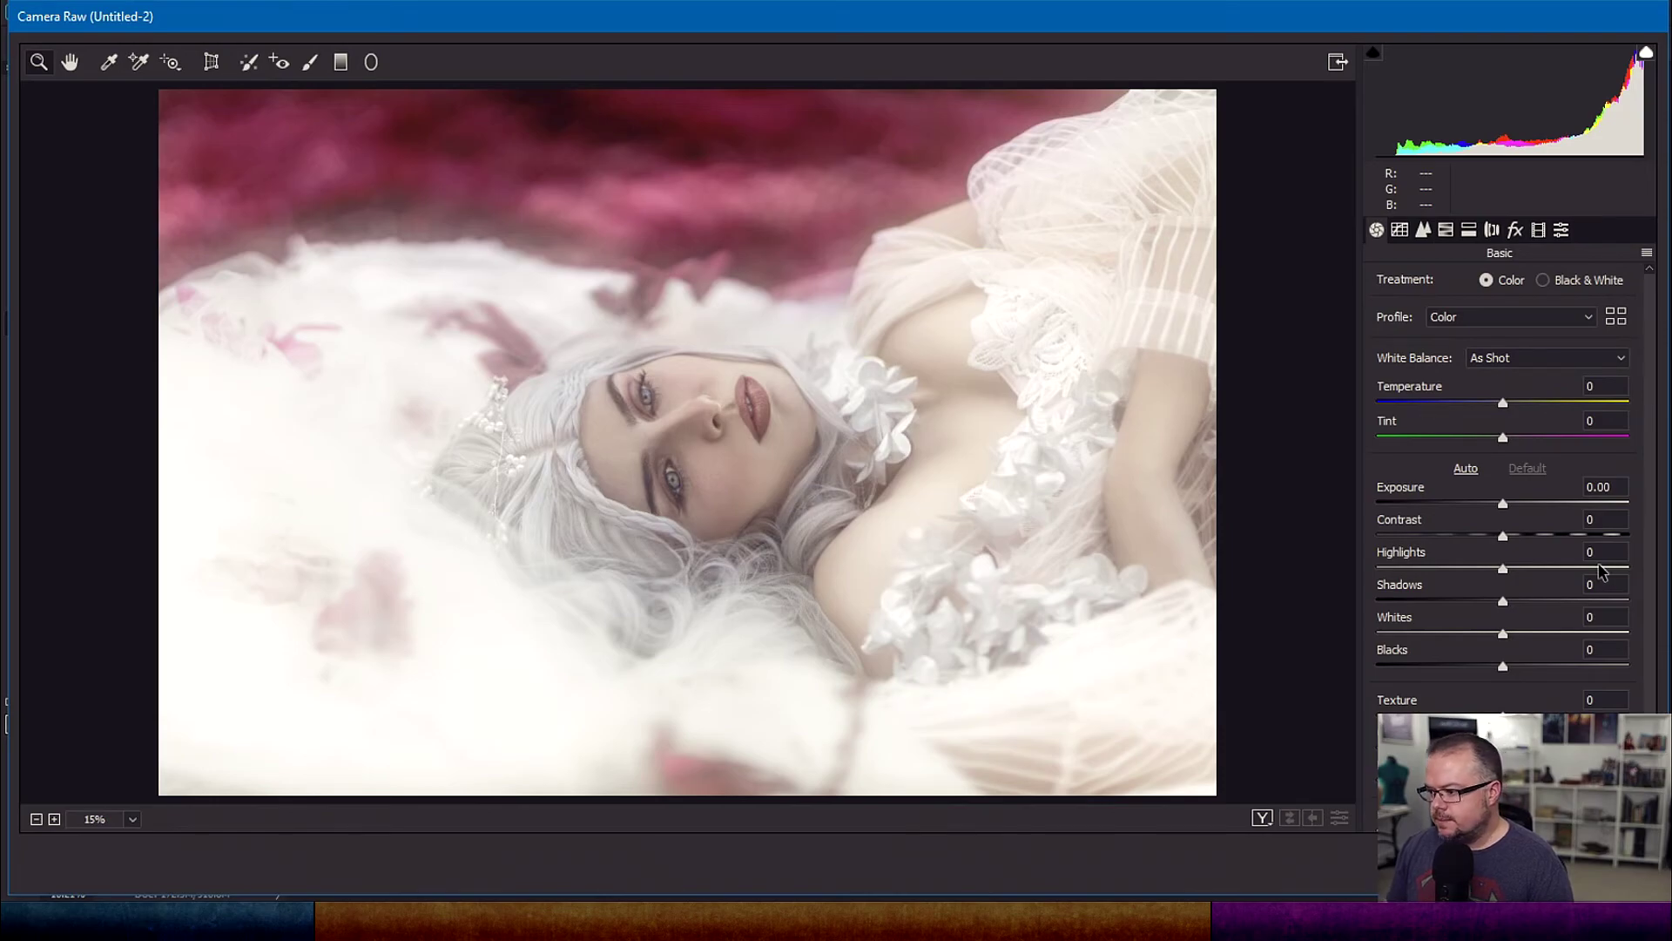
drag(1505, 668, 1421, 671)
drag(1509, 537, 1542, 538)
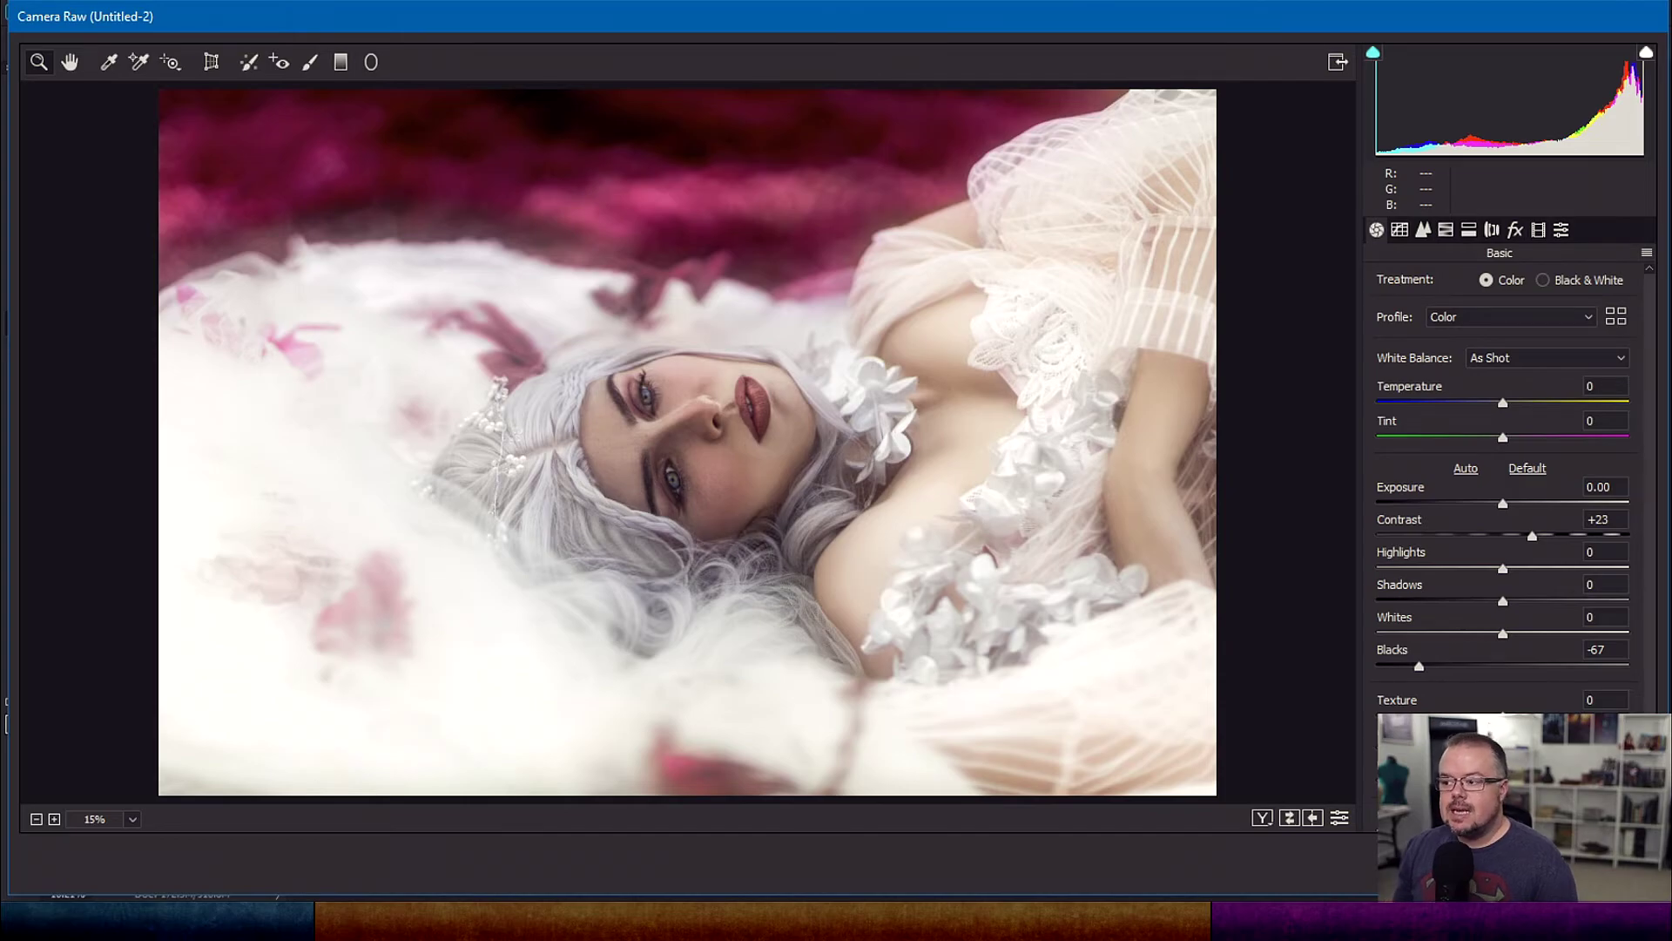
key(Return)
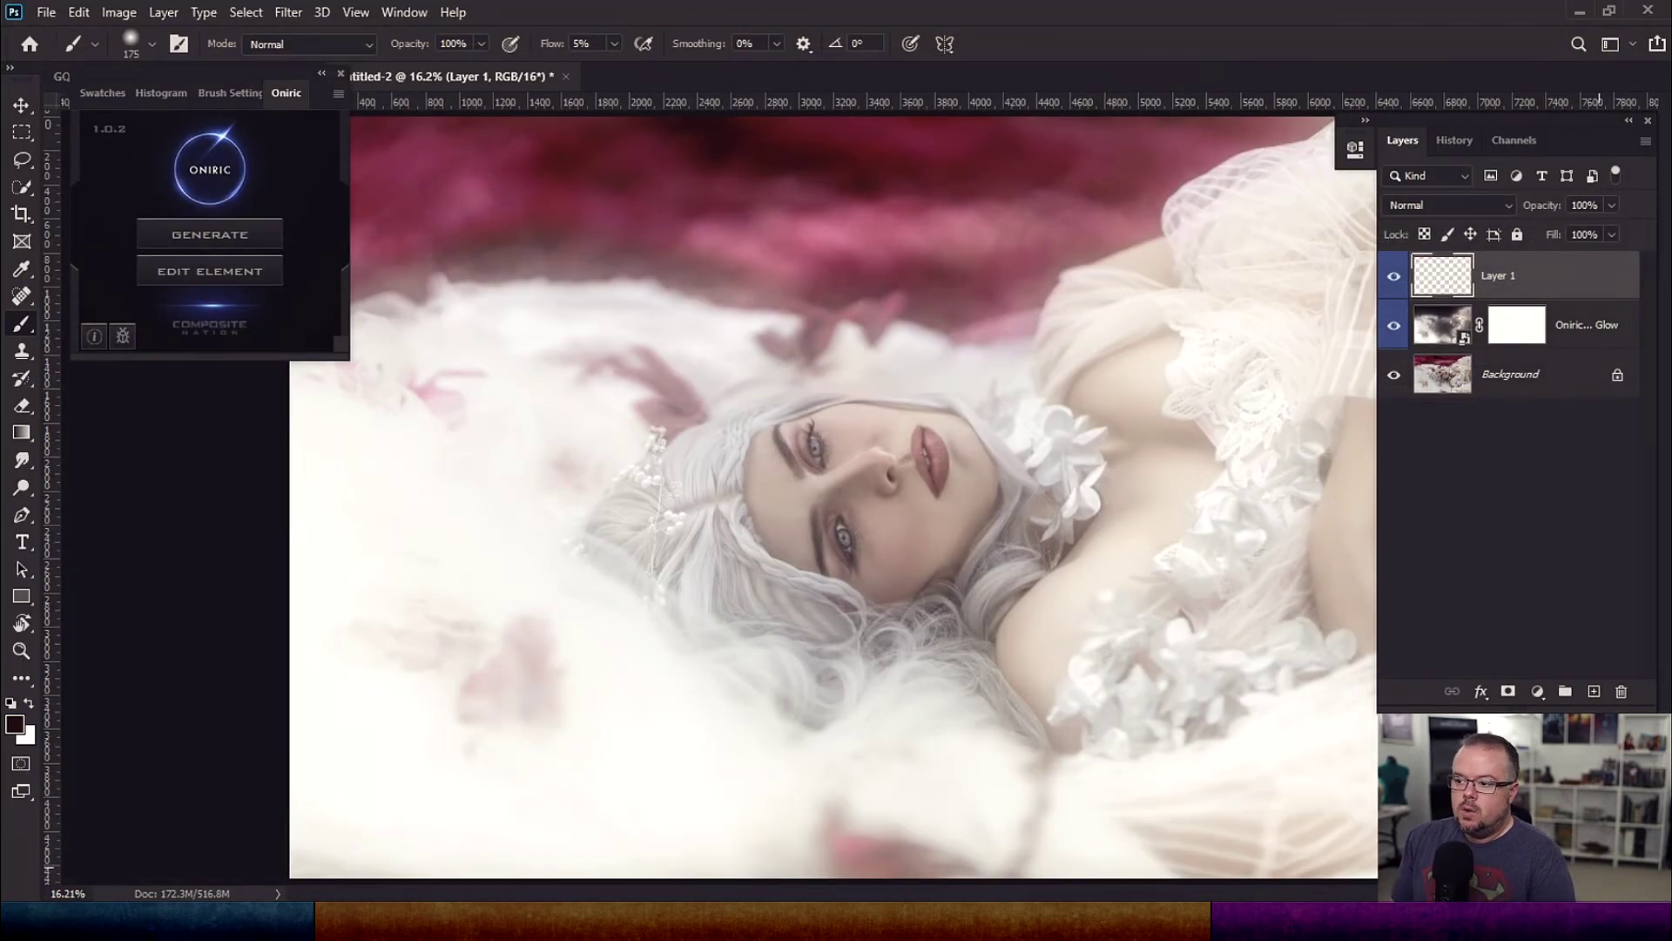
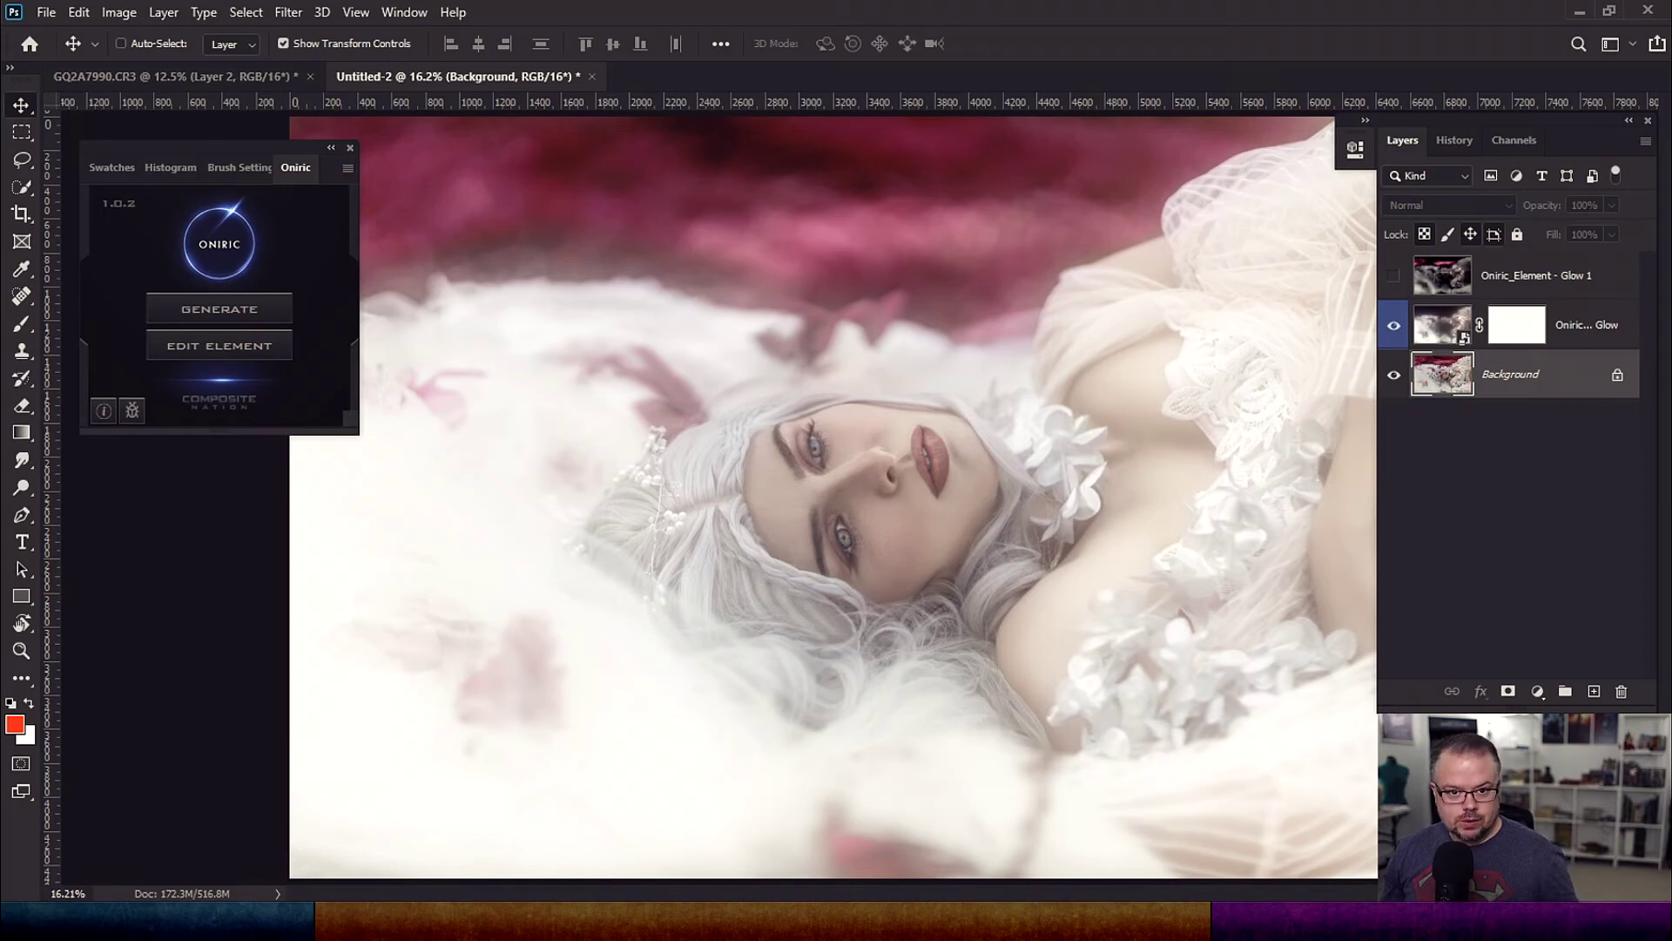
Compare the two Oniric glow layers separately and combined, leaving Oniric_Element - Glow 1 shown and the masked glow layer hidden
click(1394, 325)
click(1394, 275)
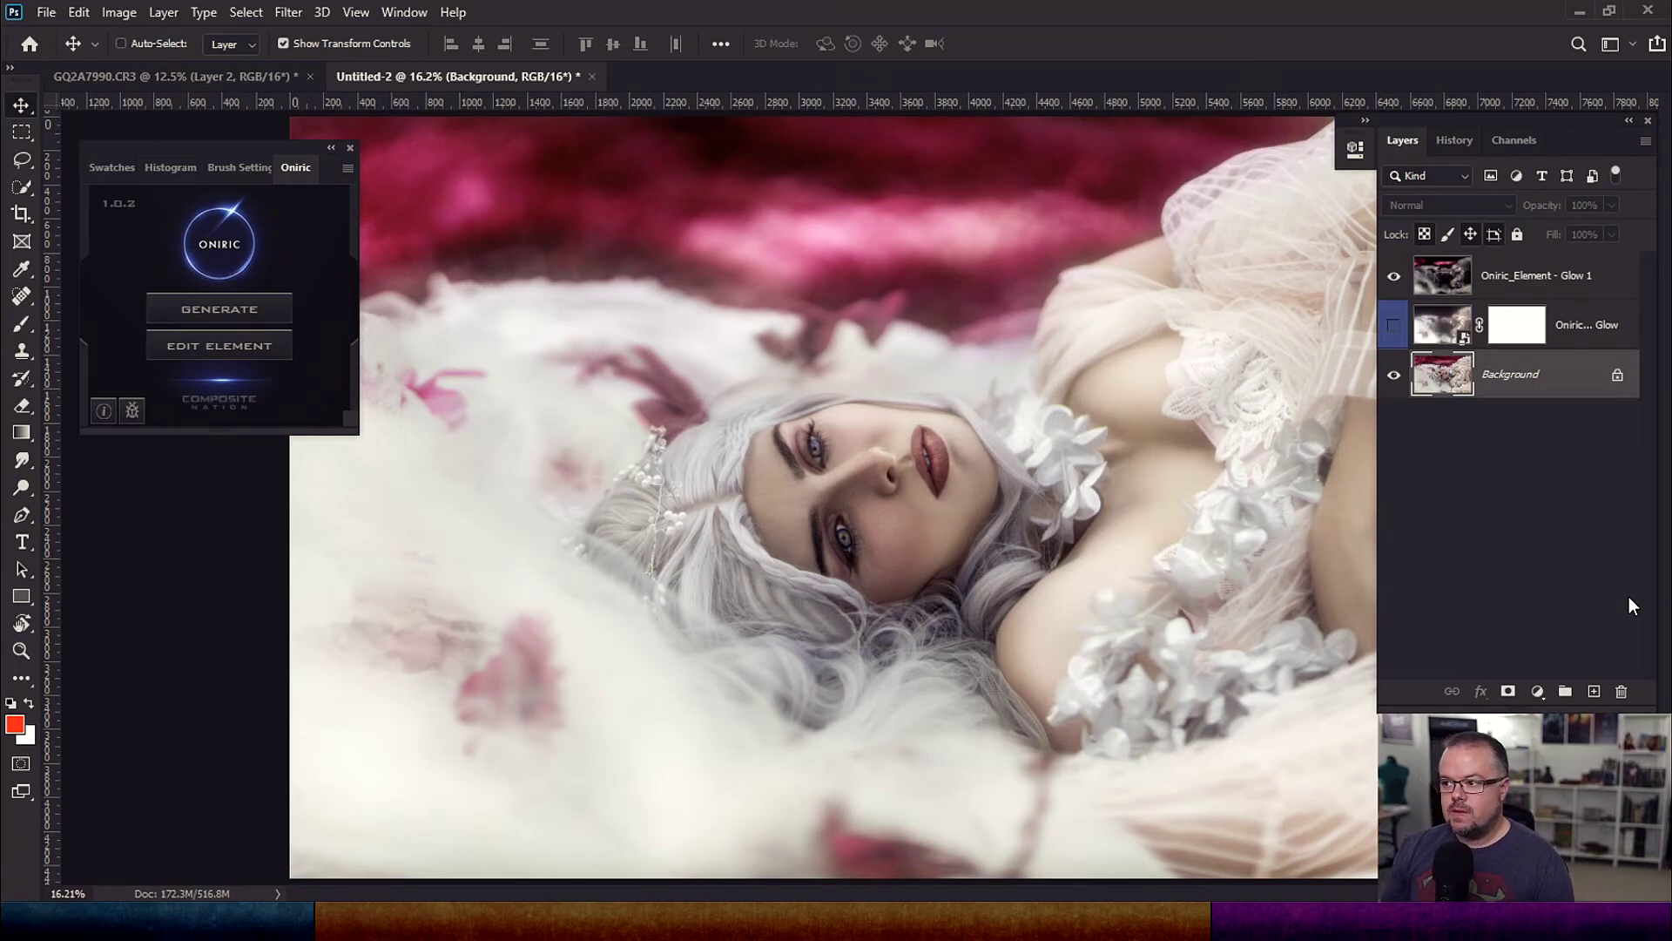
click(1393, 325)
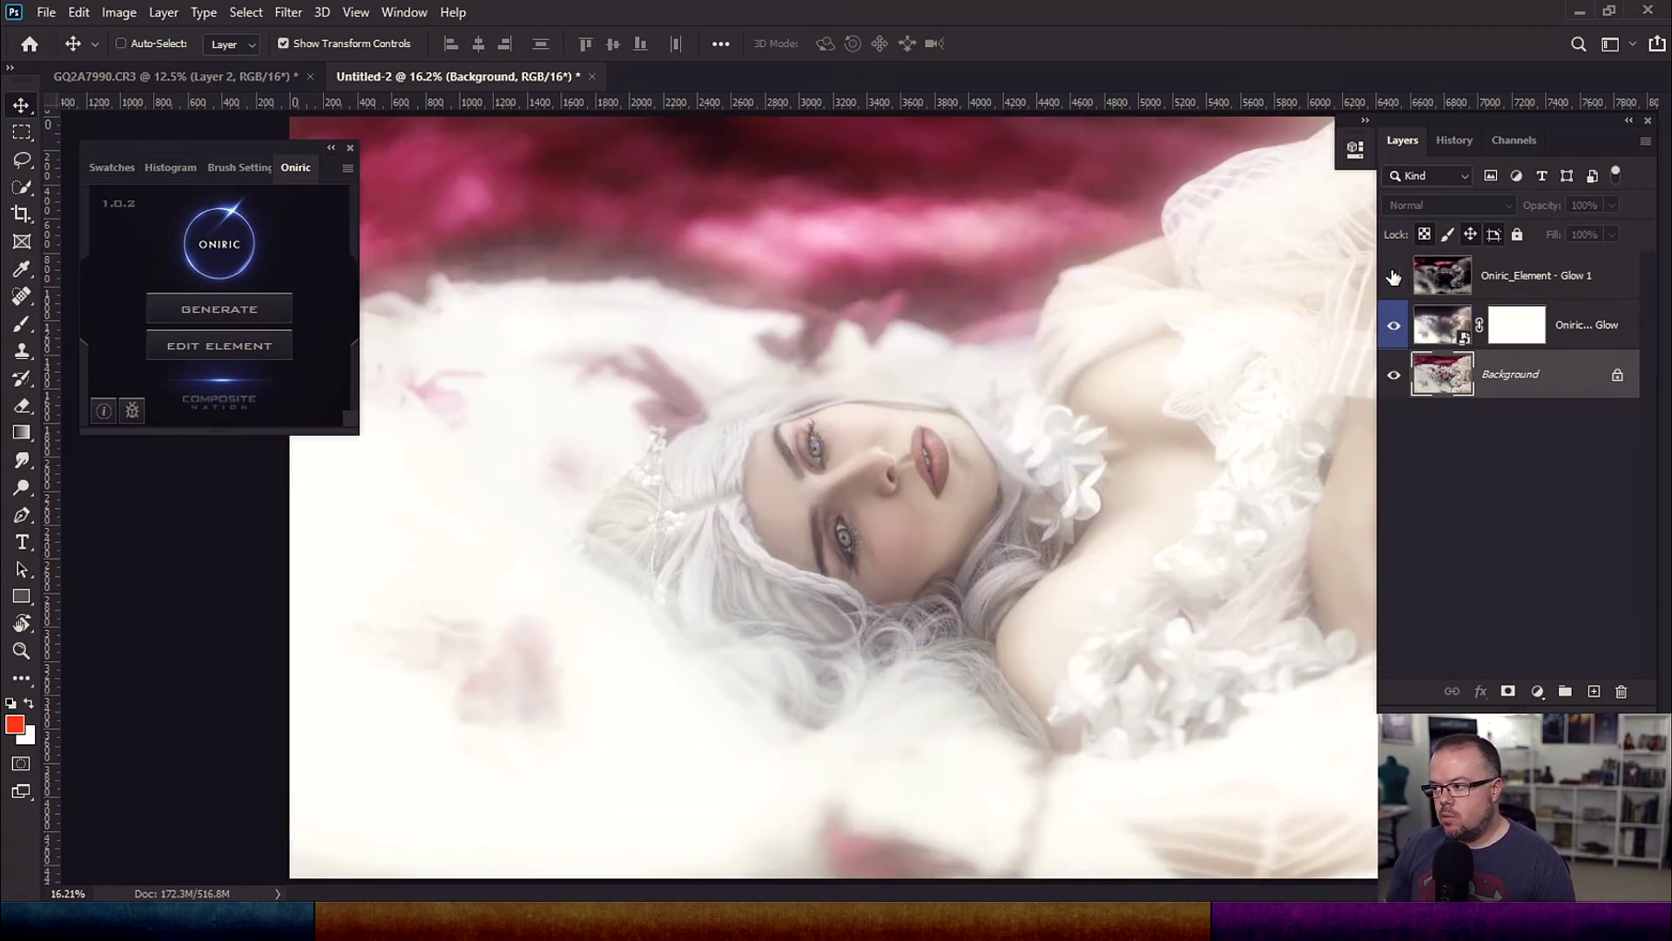
click(1394, 277)
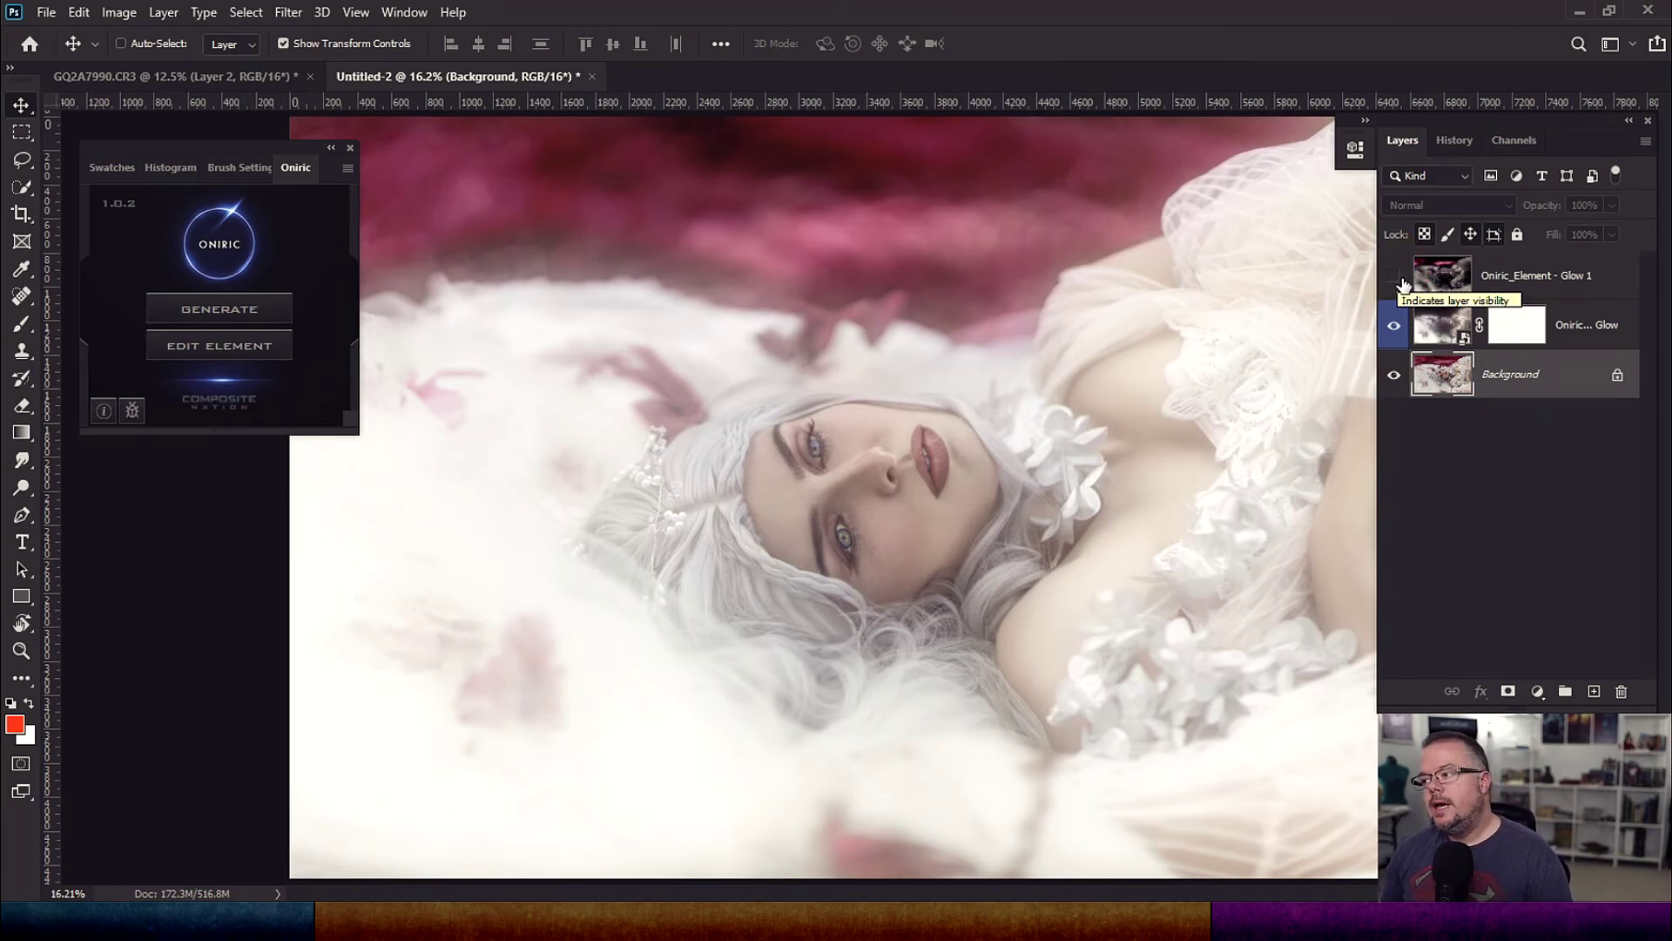
click(1395, 276)
click(1394, 325)
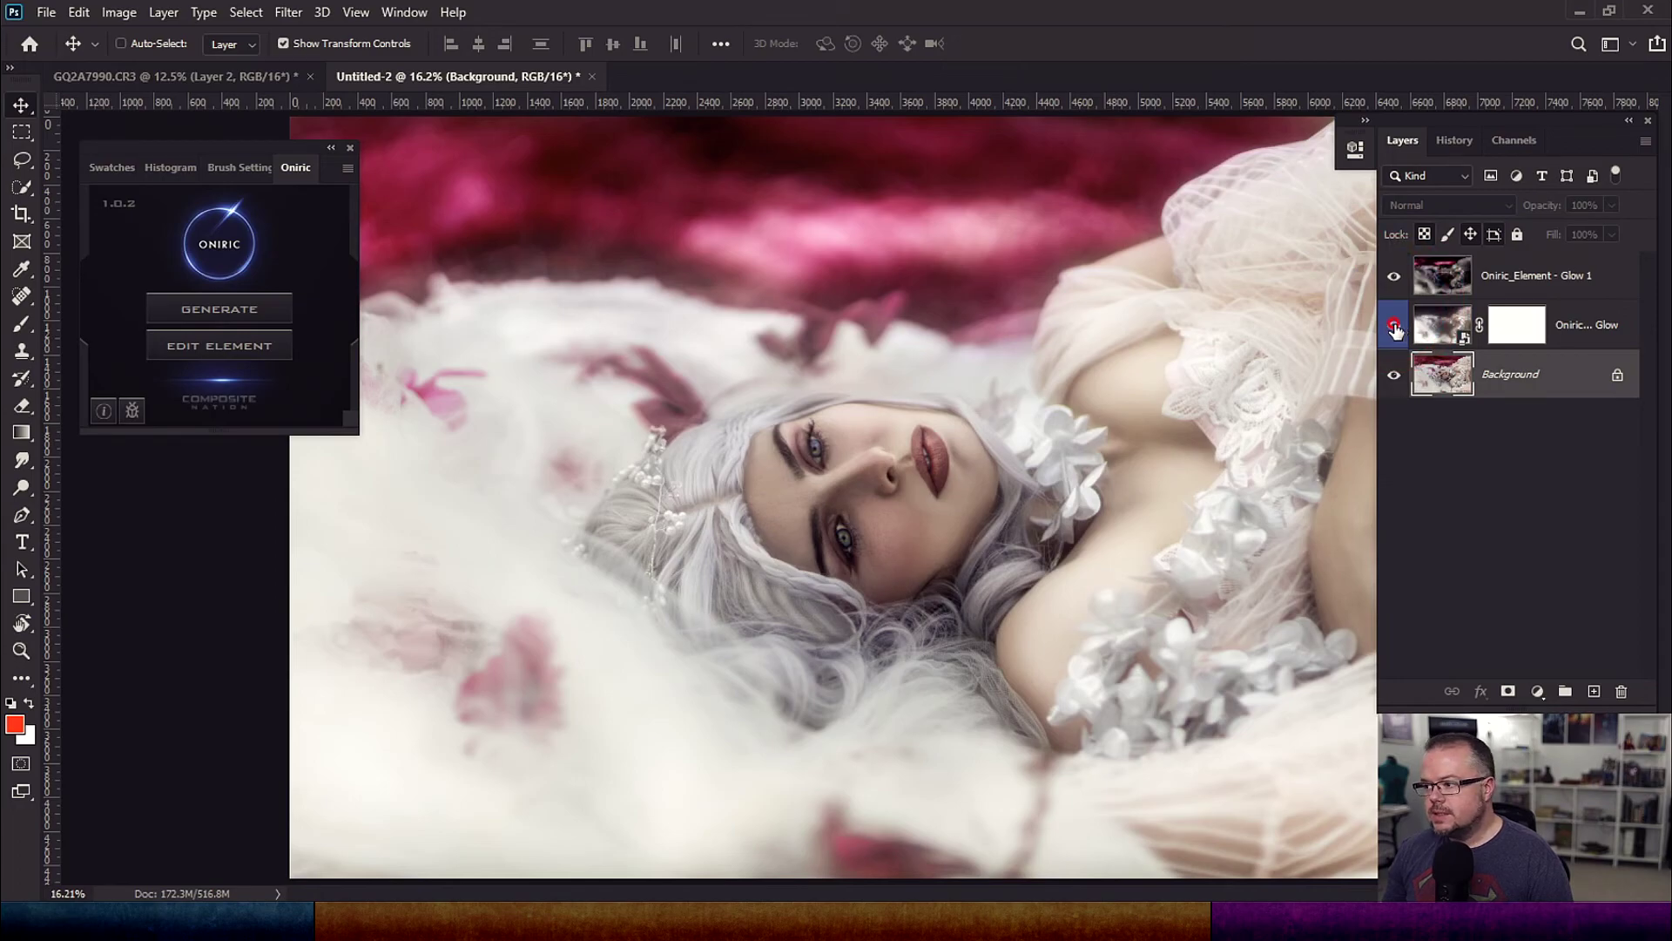
click(1394, 327)
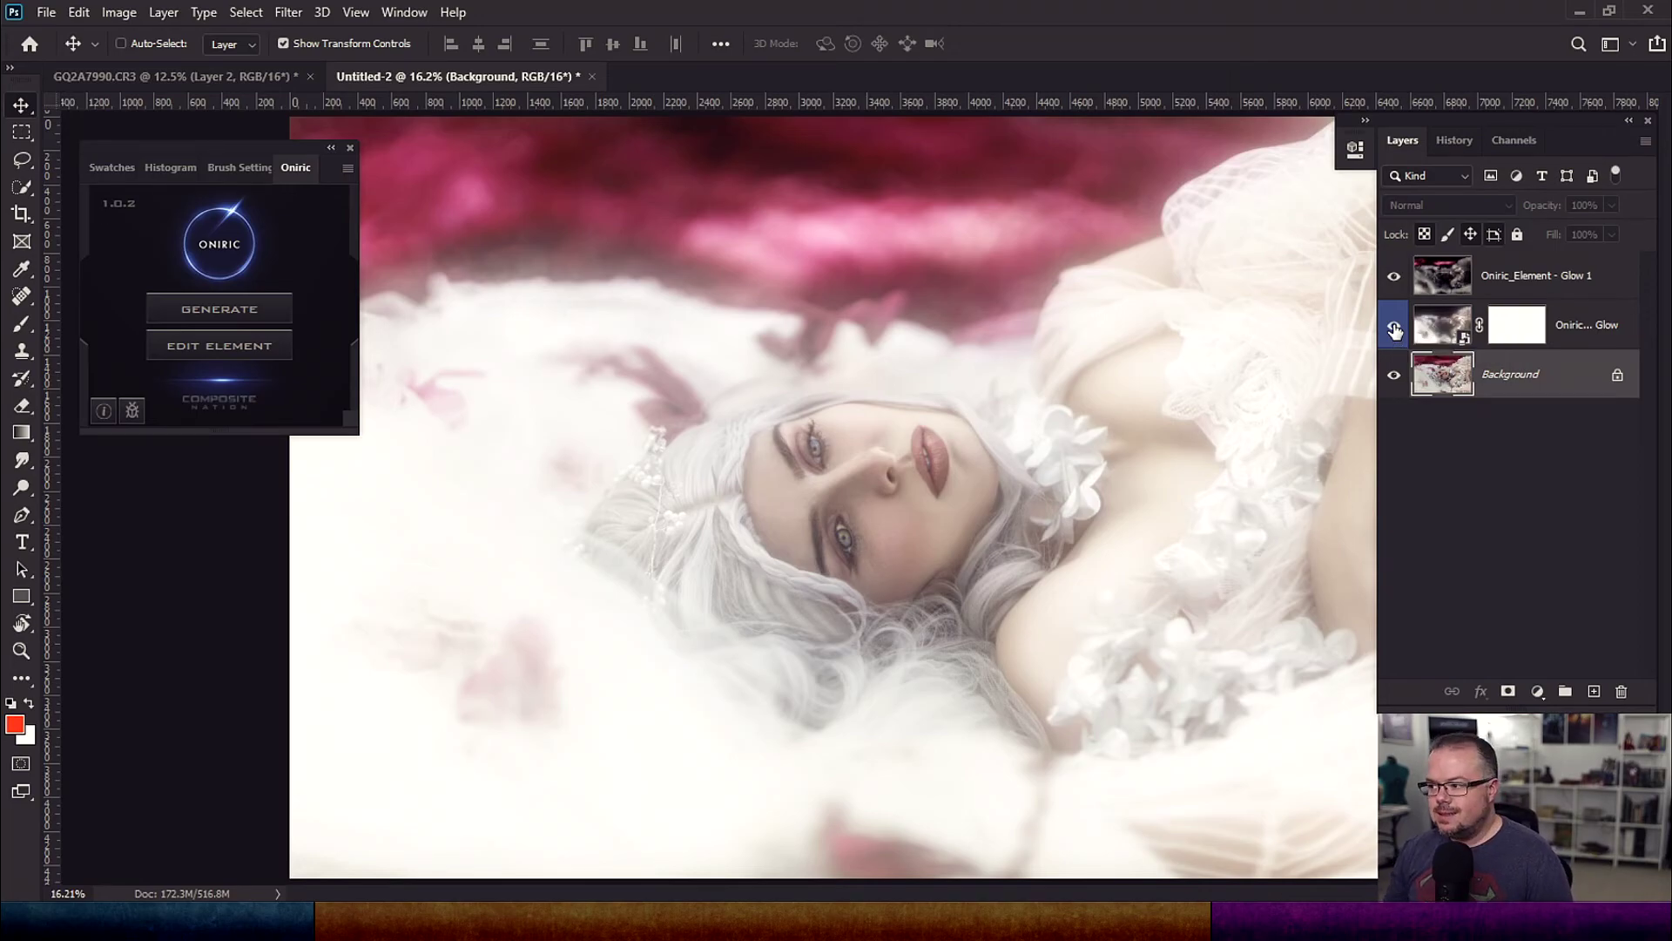
click(1394, 326)
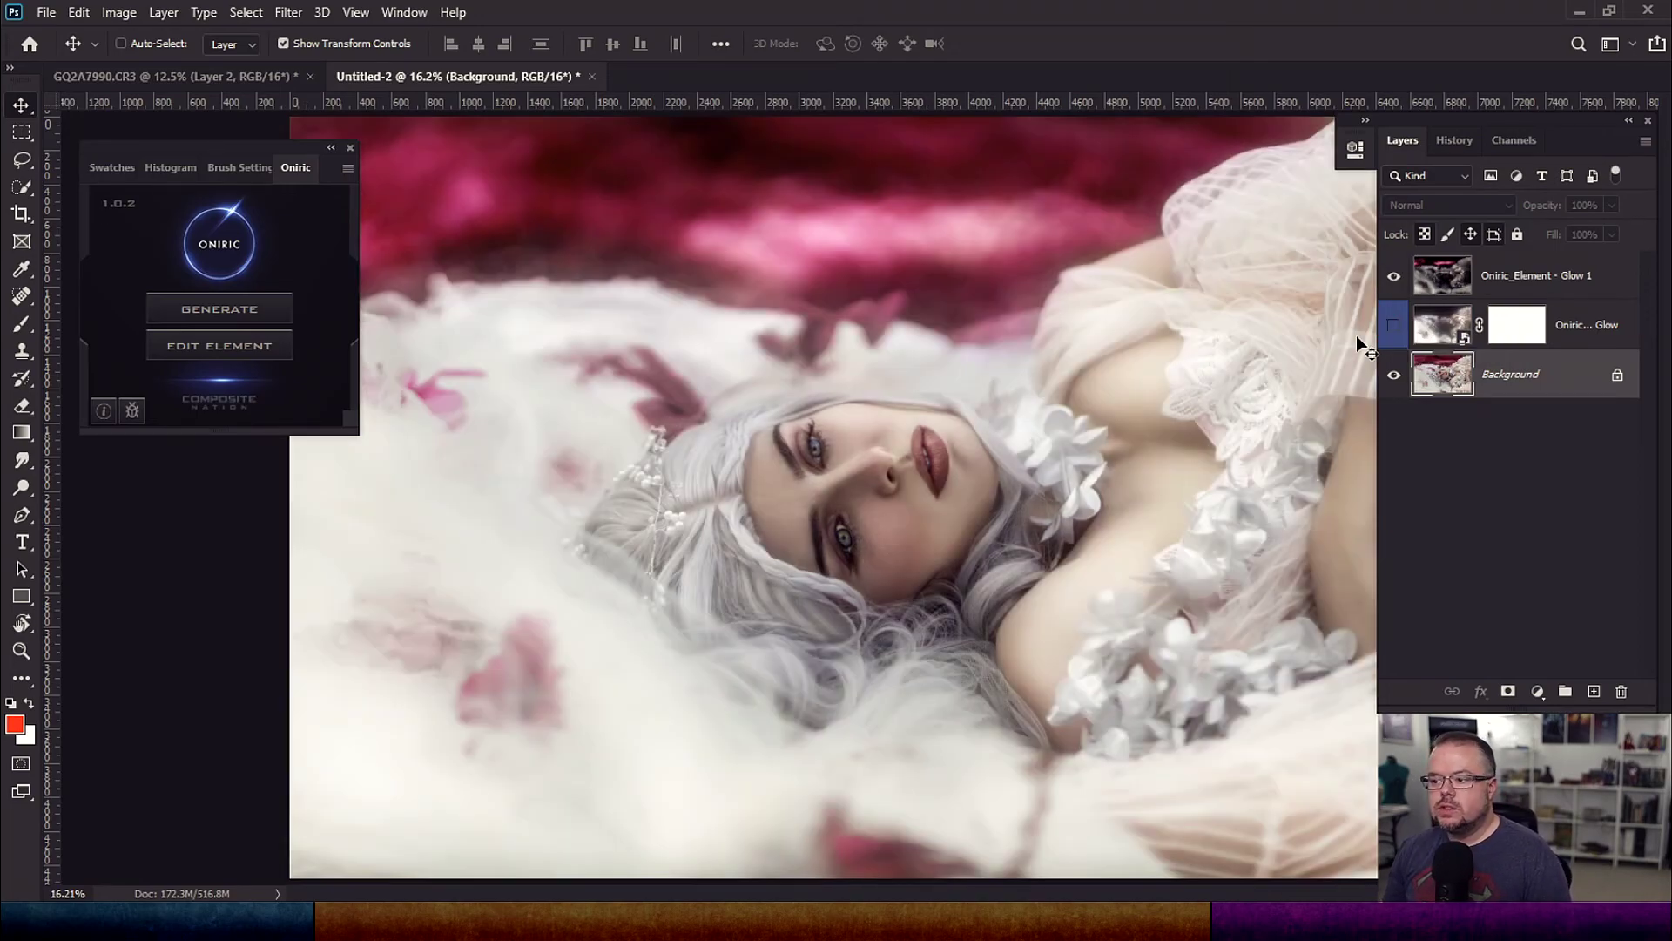
click(1393, 277)
click(1393, 277)
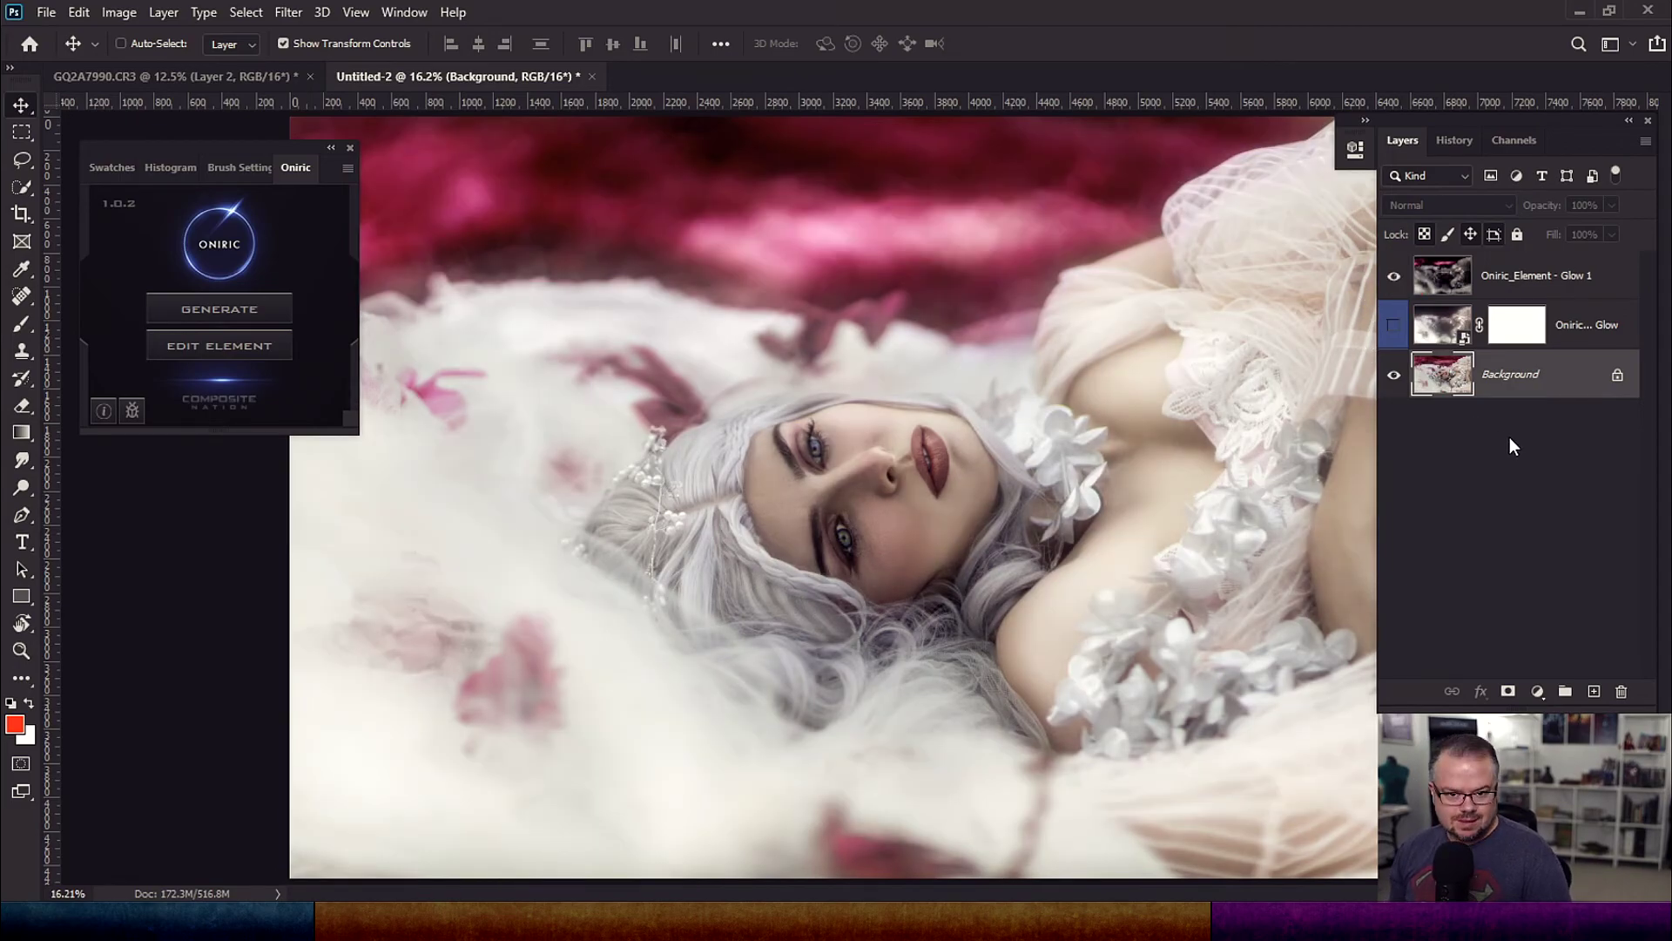